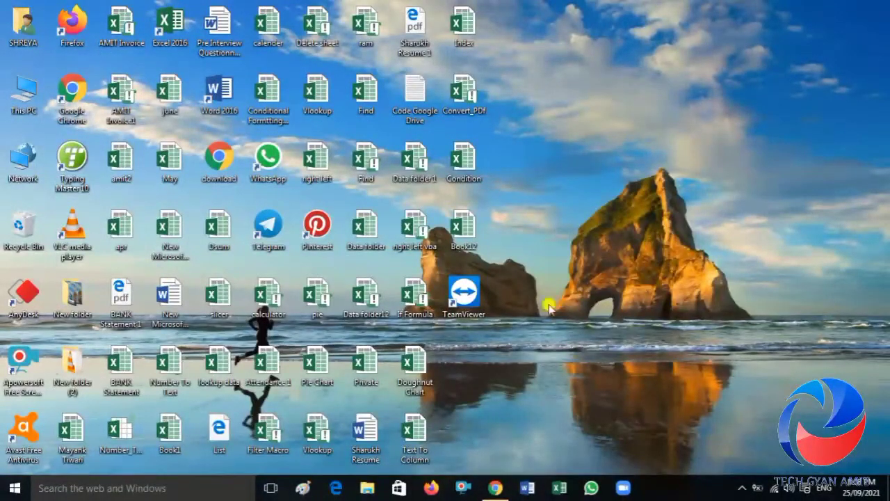
Step: Switch to the ORDER Booking spreadsheet in Chrome and review the rate List items and rates and the order Status columns
click(494, 489)
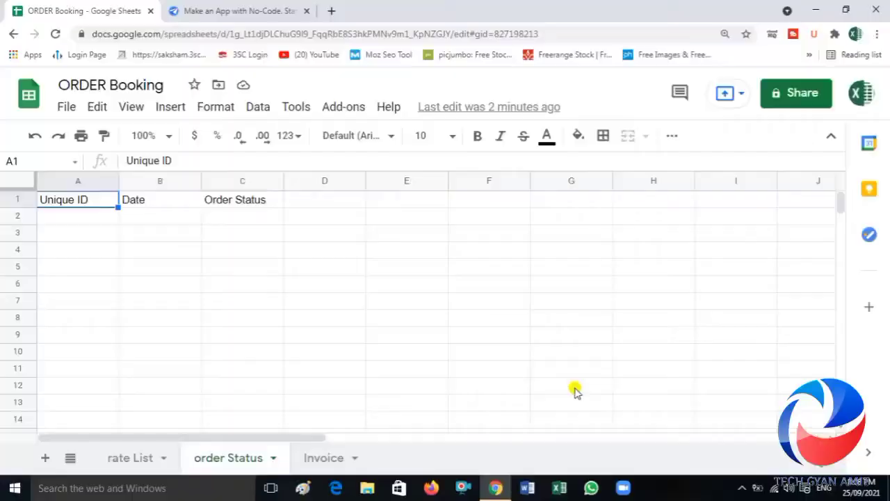
click(450, 336)
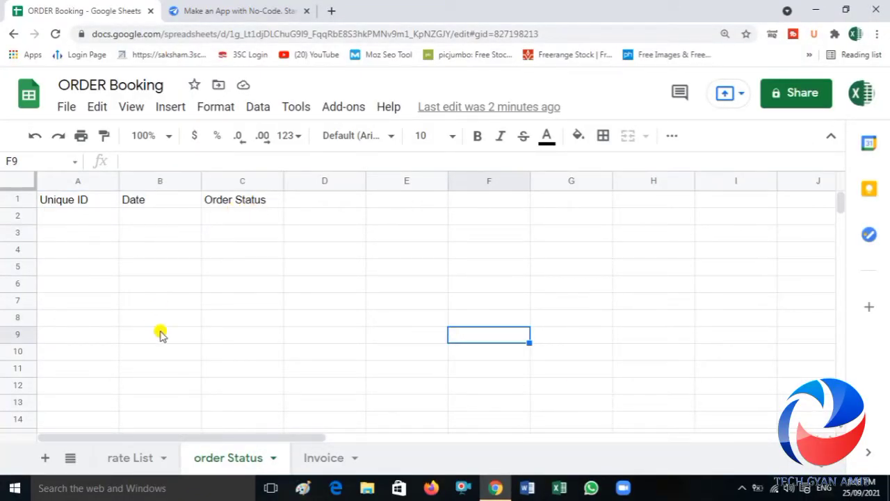
click(134, 459)
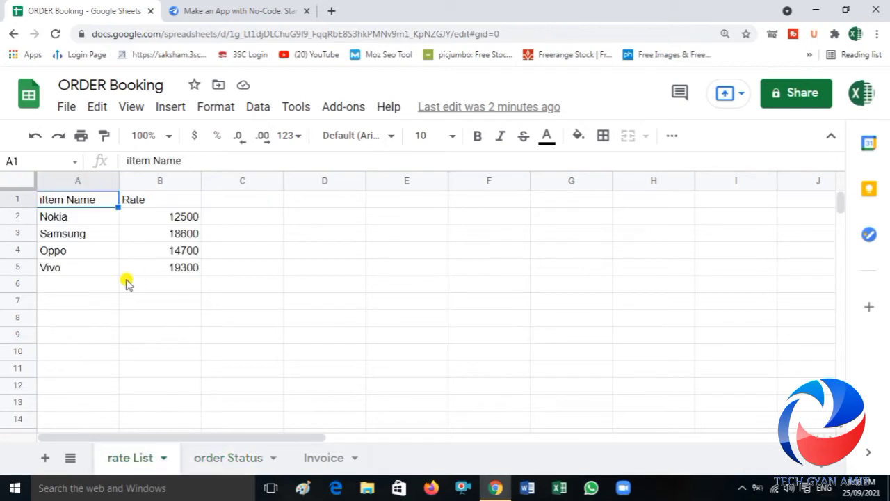
click(88, 238)
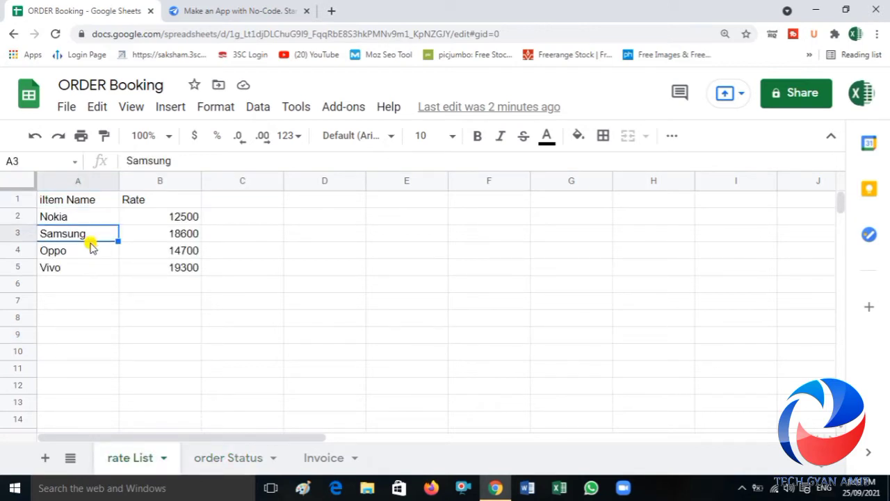
key(Right)
key(Up)
key(Down)
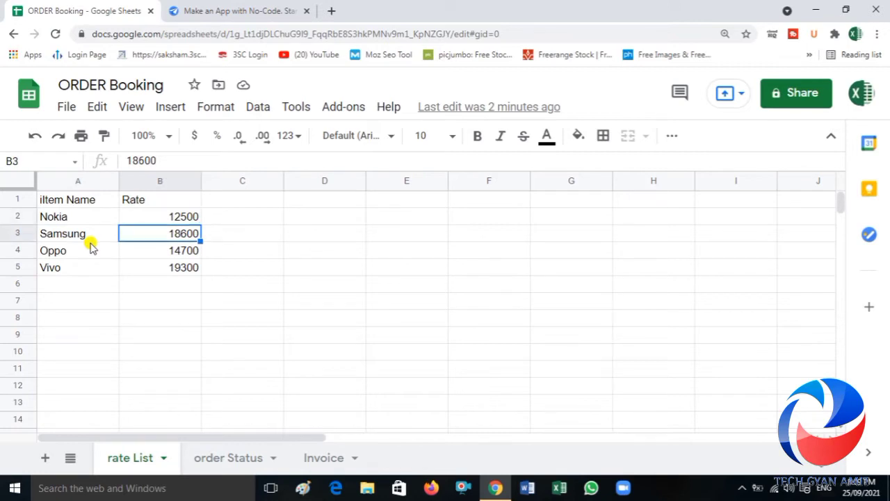
key(Down)
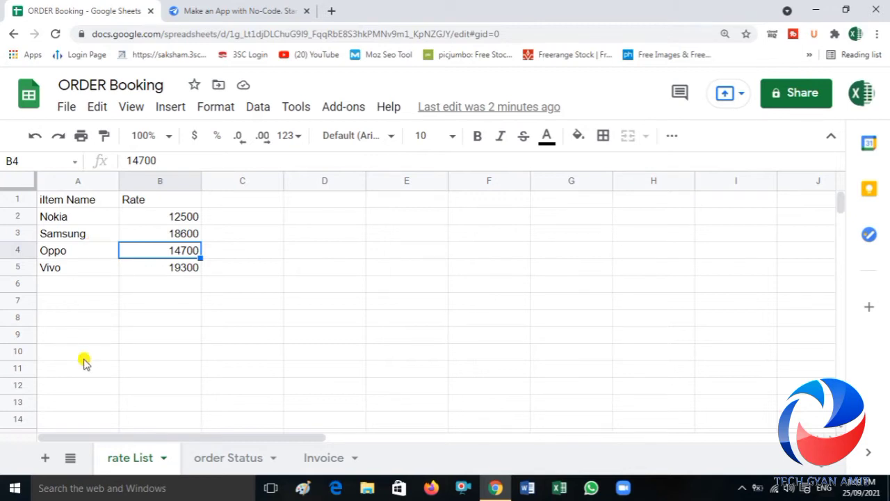
click(212, 459)
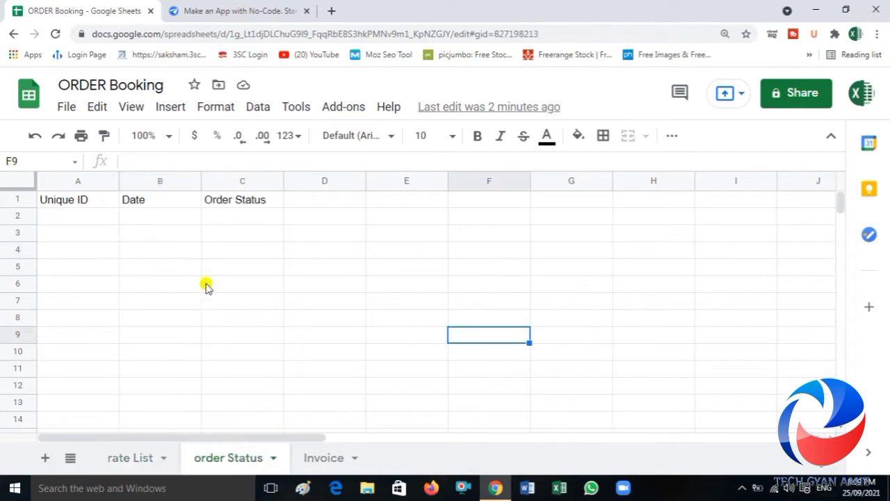
click(197, 282)
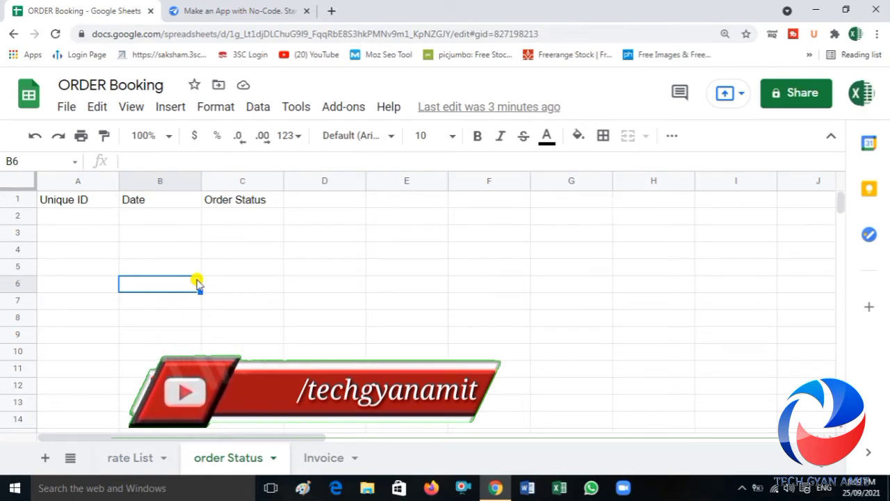
Step: Clear all data rows A2:G8 below the headers in the Invoice sheet
click(324, 464)
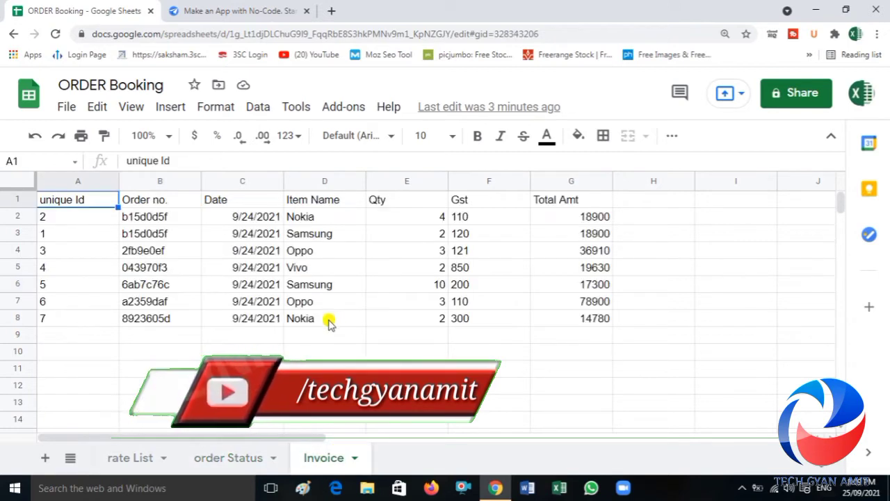
key(Down)
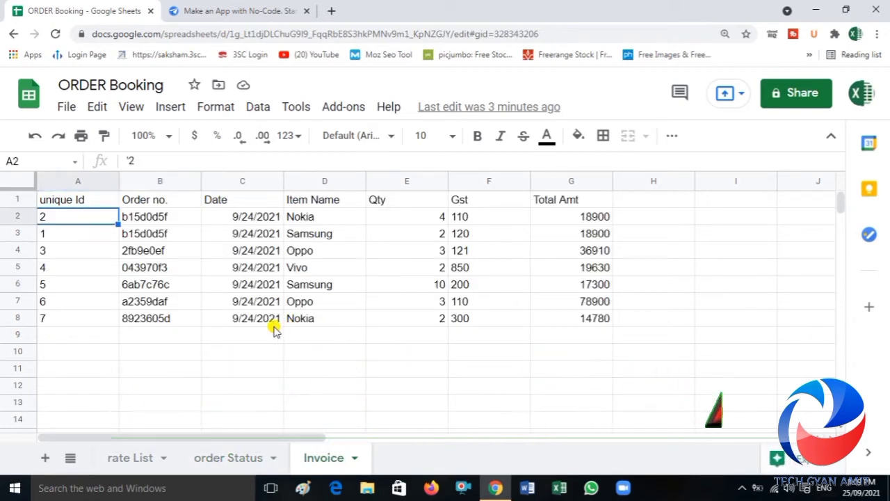
key(ctrl+shift+Right)
key(ctrl+shift+Down)
key(Delete)
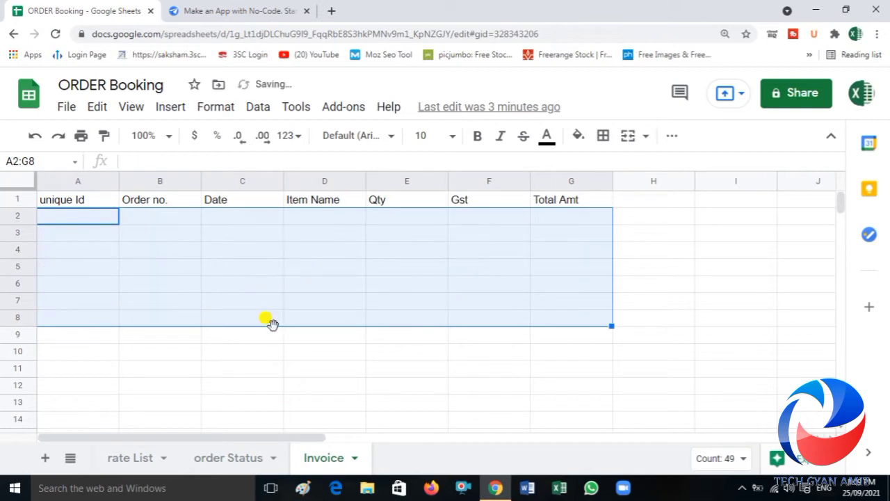
key(Up)
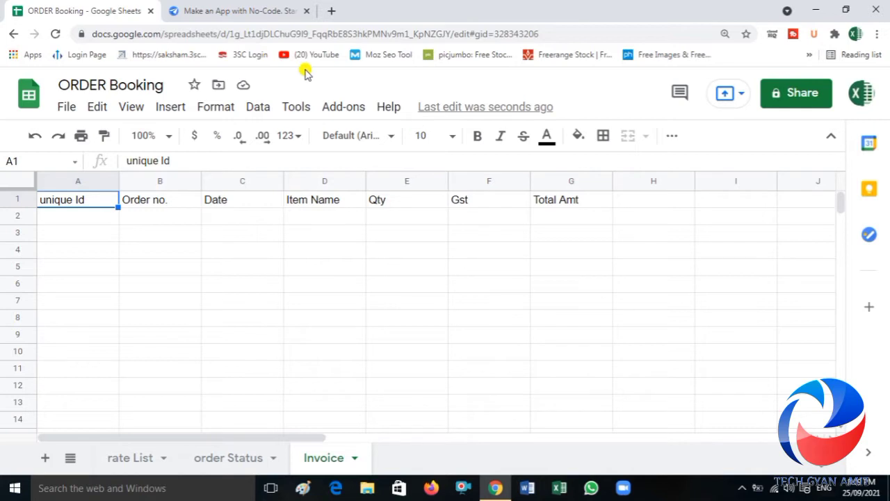
Step: Switch to AppSheet and start creating a new app from your own data
click(240, 9)
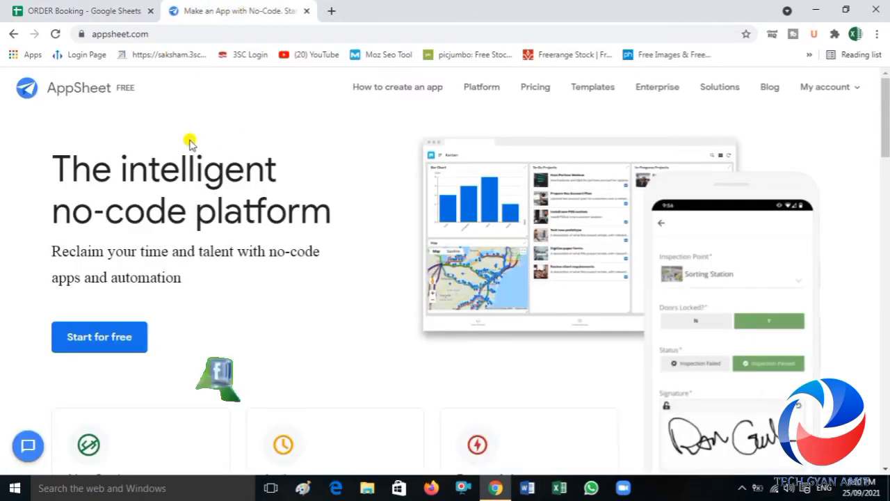
click(99, 337)
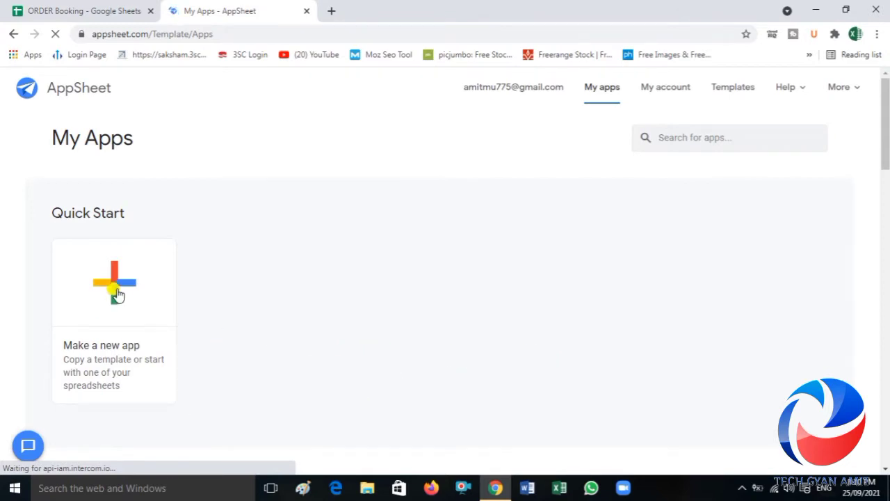
click(115, 281)
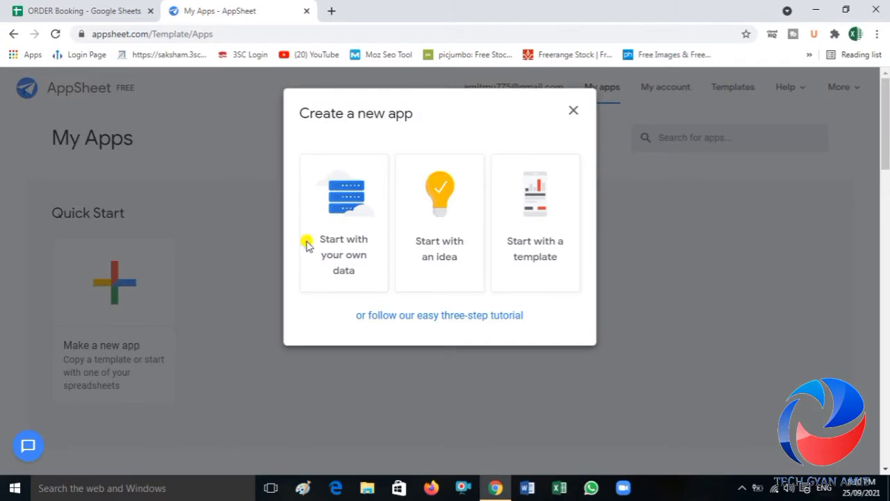
click(359, 232)
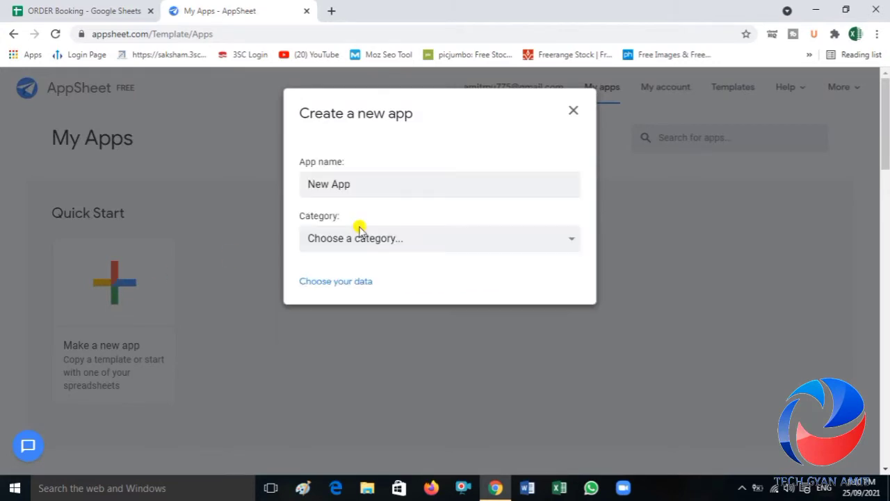
Step: Name the new app My Booking
triple_click(350, 184)
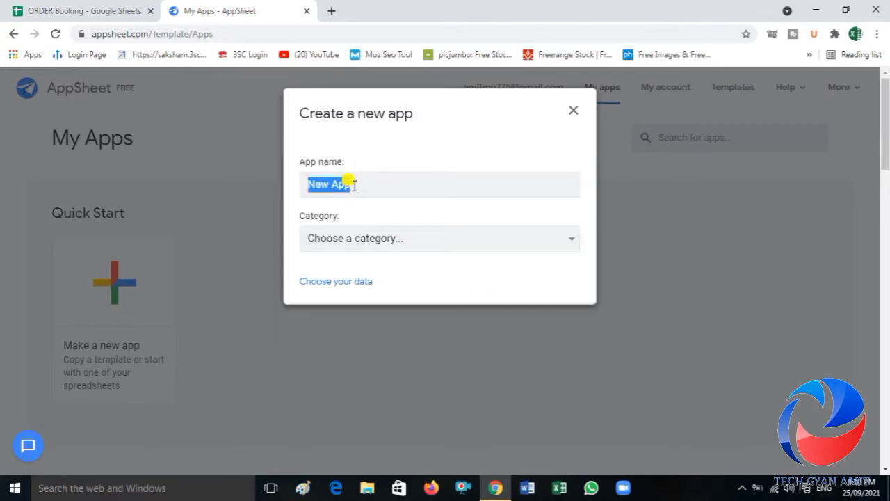
text(ny)
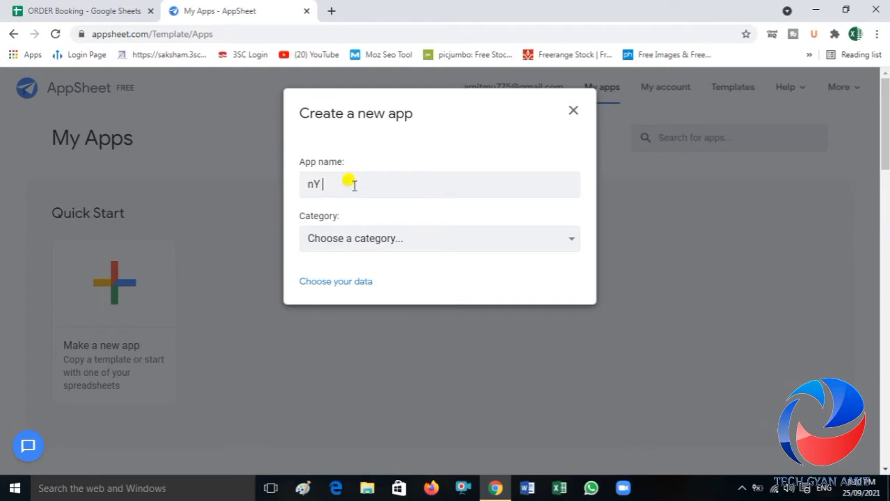
key(BackSpace)
key(BackSpace)
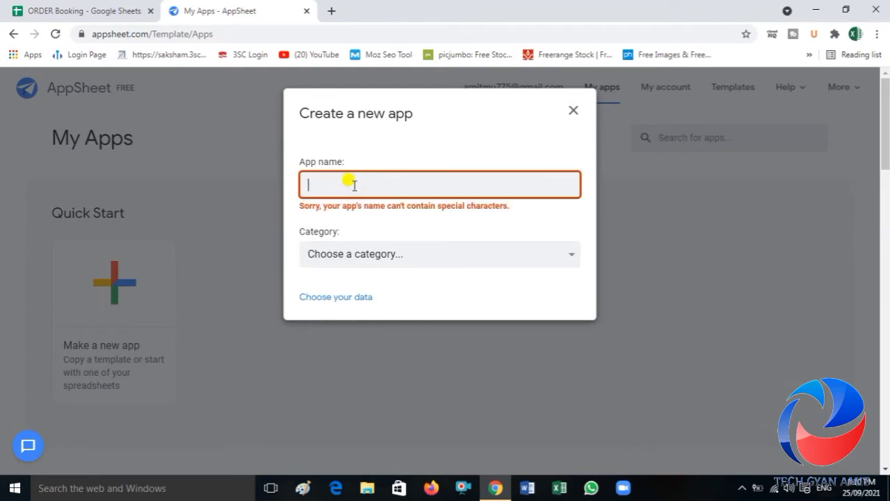
text(mY)
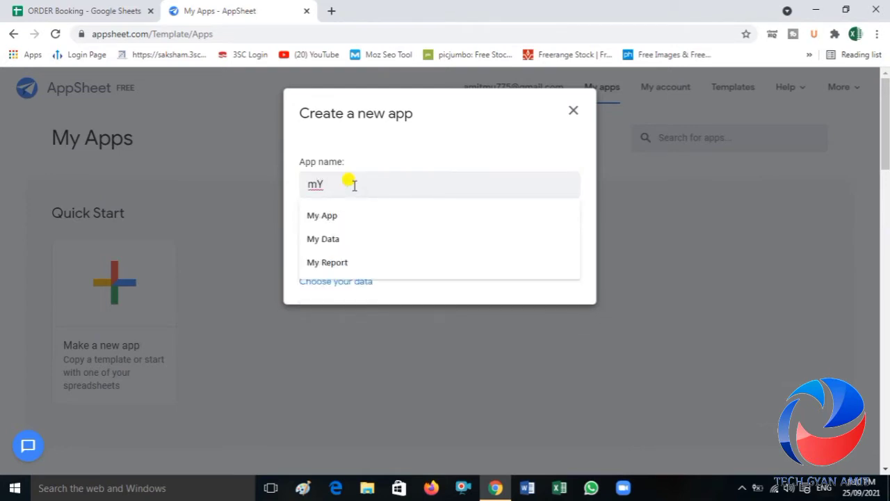
key(BackSpace)
key(BackSpace)
text(M)
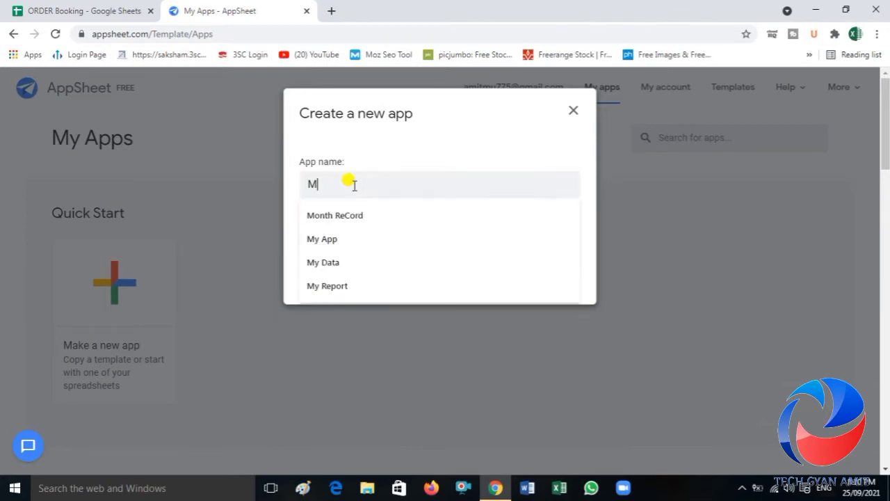
text(y)
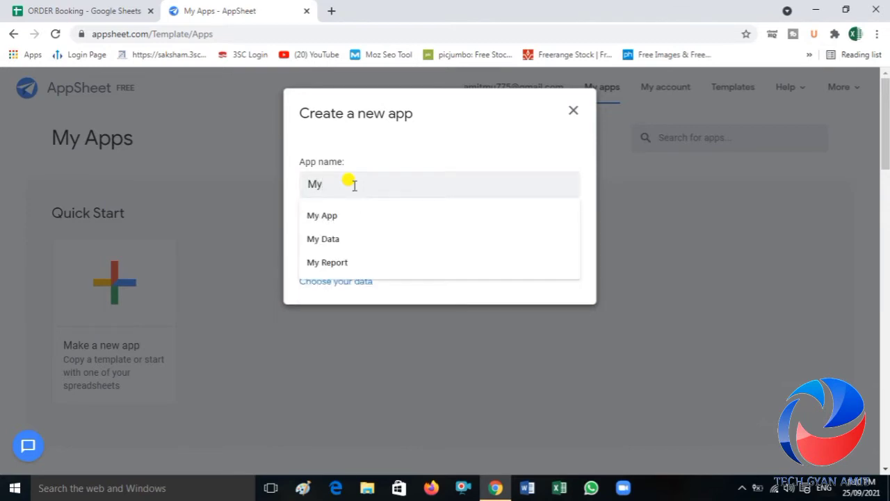
text( Book)
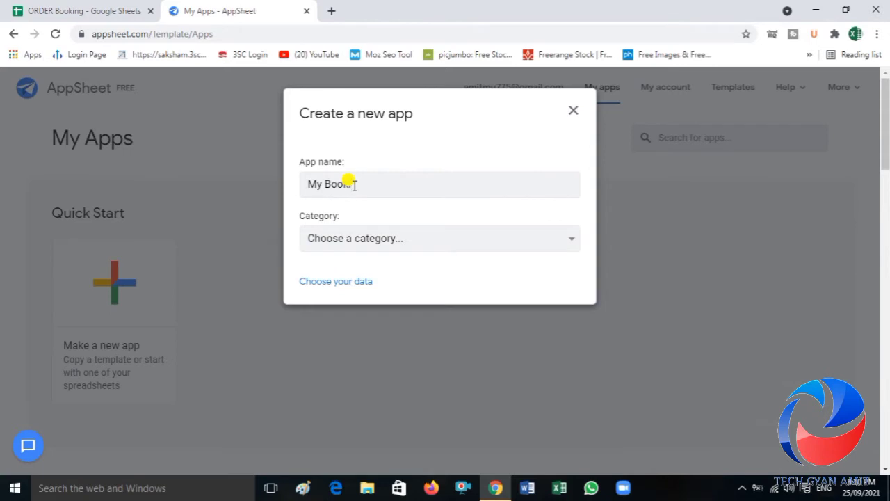
text(ing)
Step: Set the new app's category to Education & Training
click(397, 240)
scroll(397, 209, down, 1)
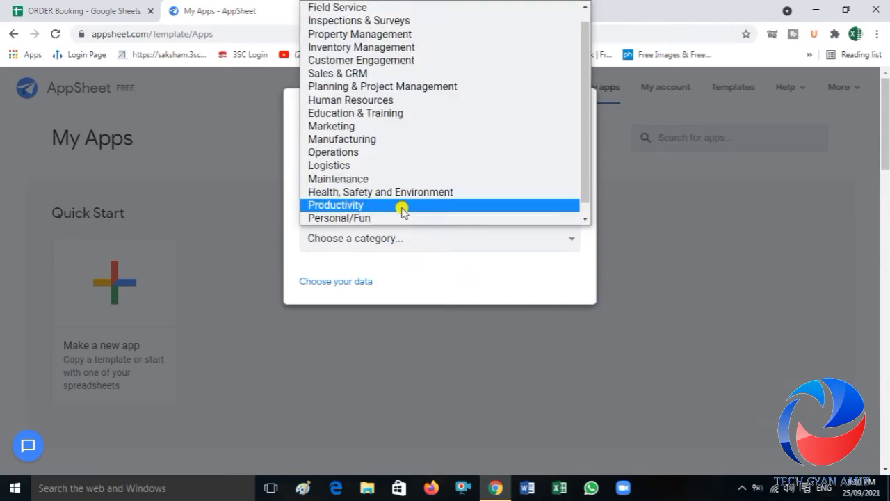
click(348, 113)
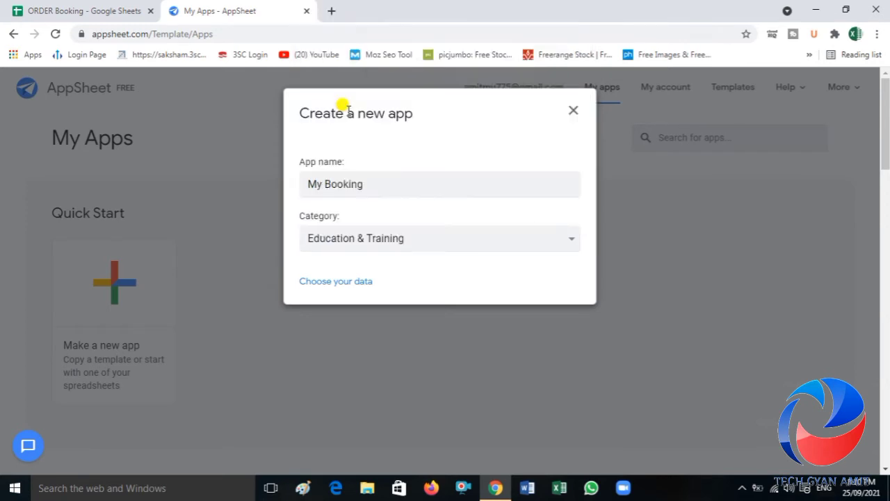
Step: Choose the google data source, search for Order and select the ORDER Booking spreadsheet as the app's data
click(352, 284)
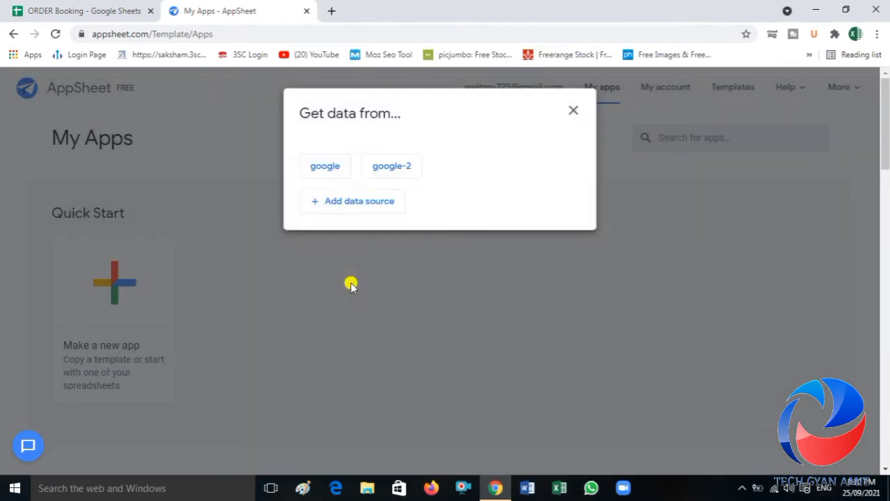
click(319, 174)
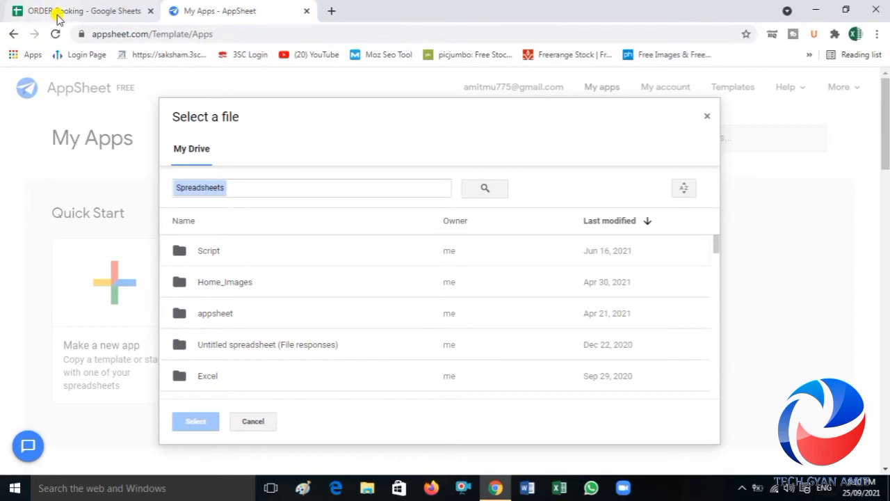
click(259, 184)
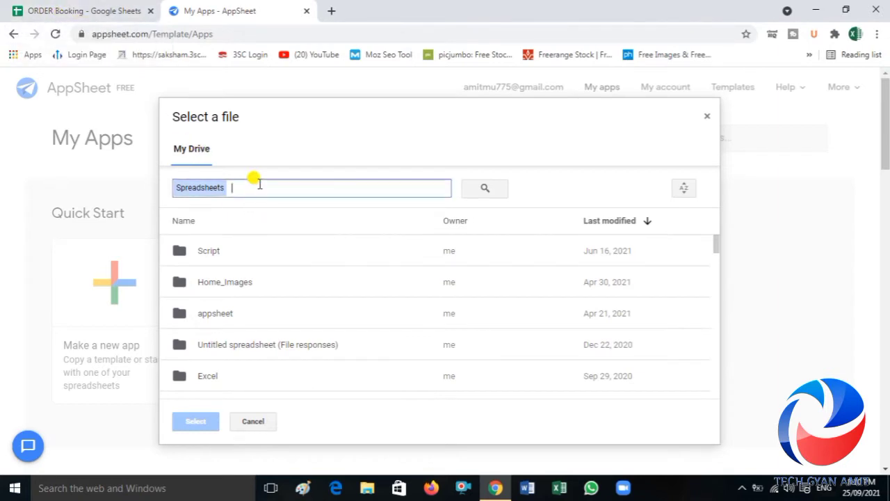
text(Order)
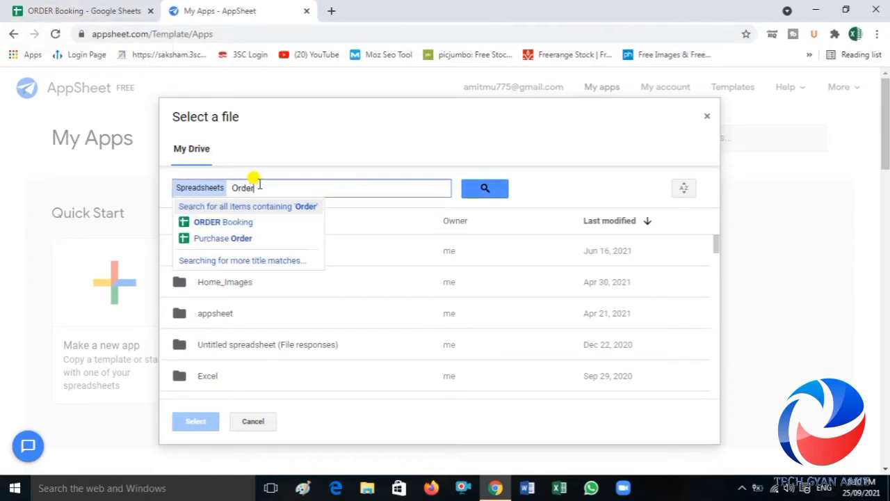
click(233, 219)
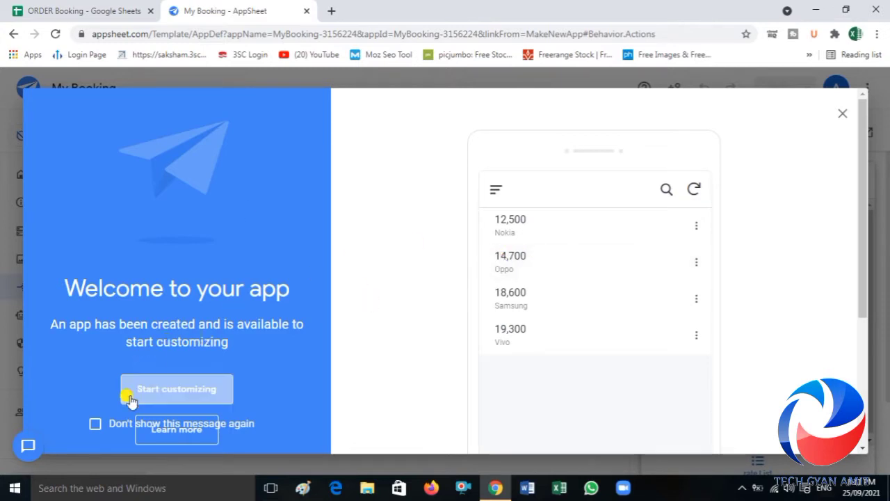
Step: Start customizing the app, check the source spreadsheet's sheets, and add the order Status sheet as a table
click(160, 392)
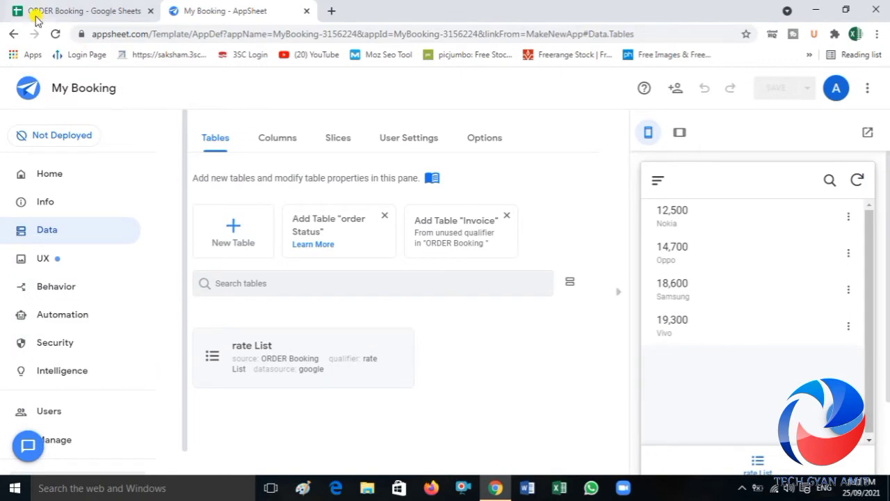
click(57, 8)
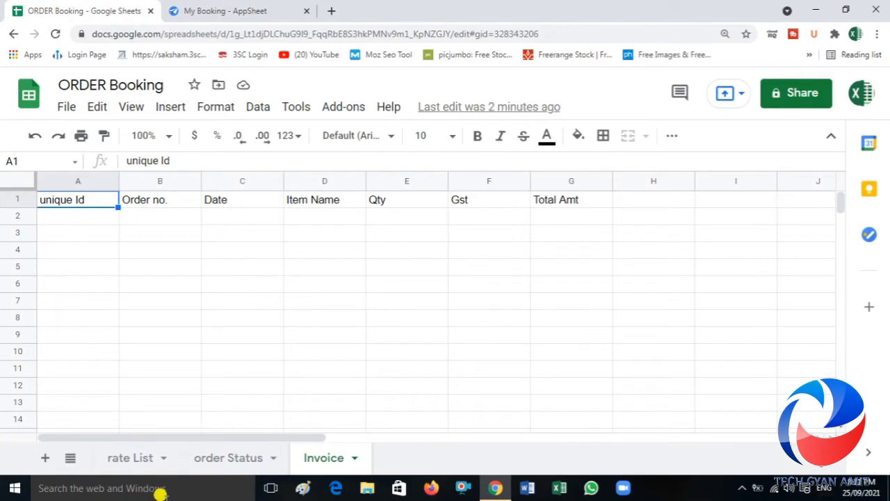
click(234, 8)
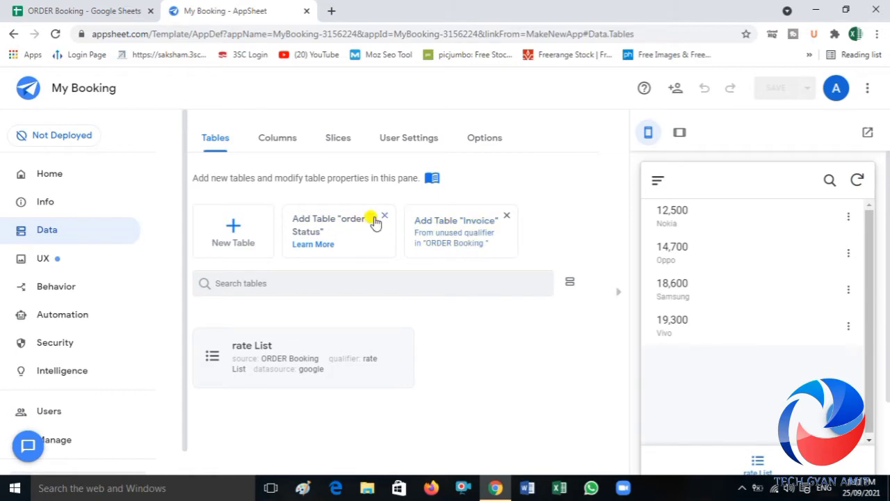
click(351, 223)
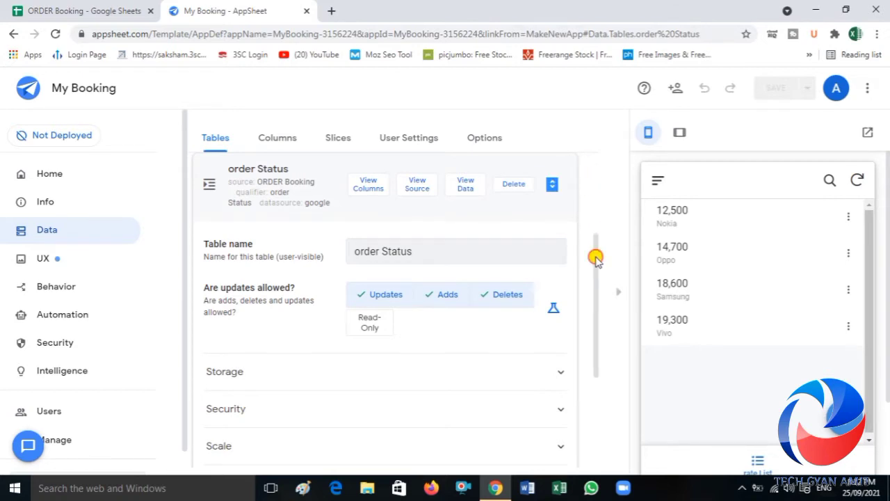
drag(596, 257, 589, 179)
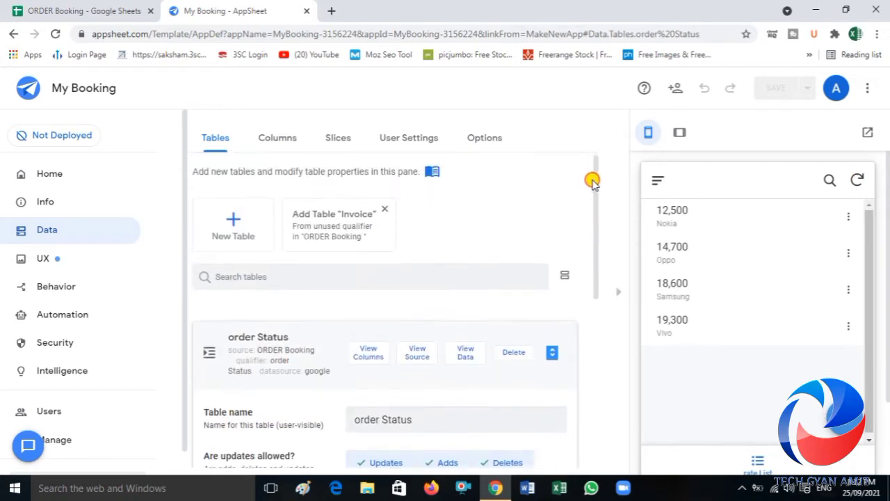
Step: Add the Invoice sheet as a table and review the app's suggested and primary views
click(353, 234)
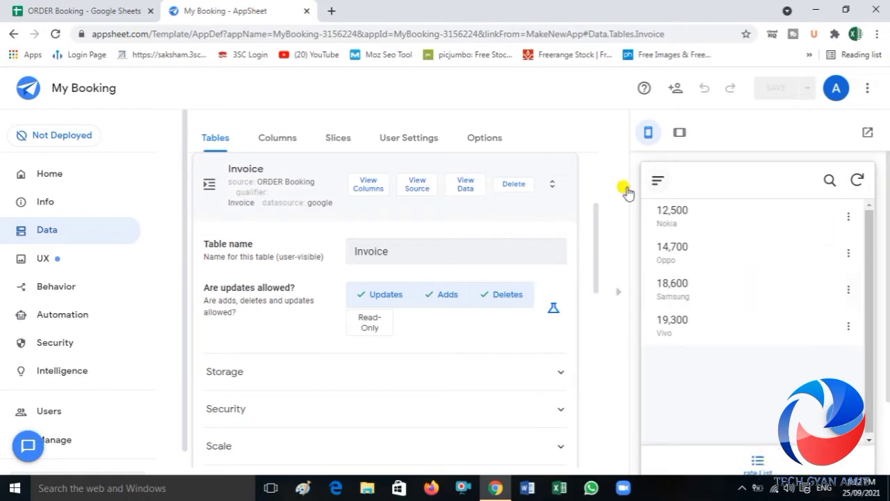
drag(596, 250, 590, 165)
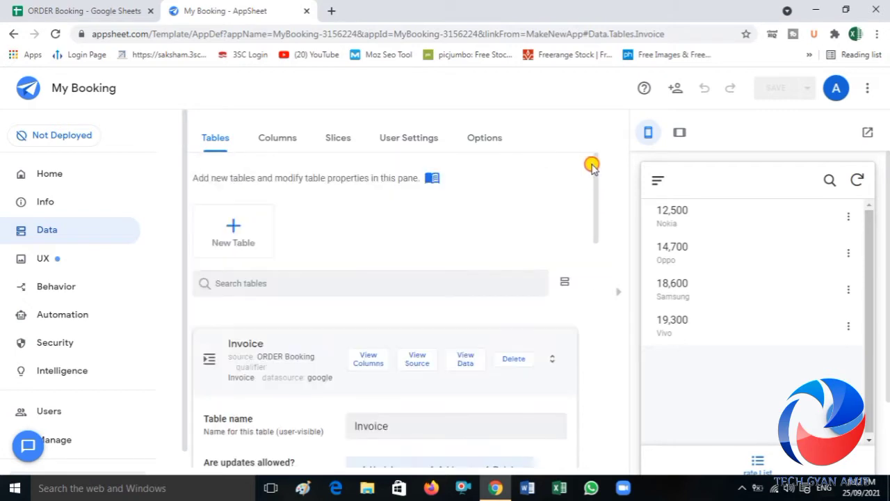
click(44, 265)
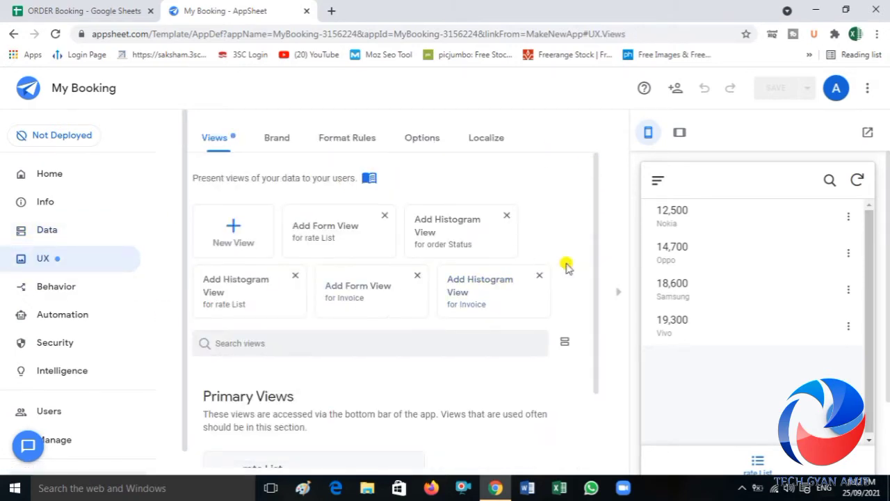
drag(595, 327, 597, 407)
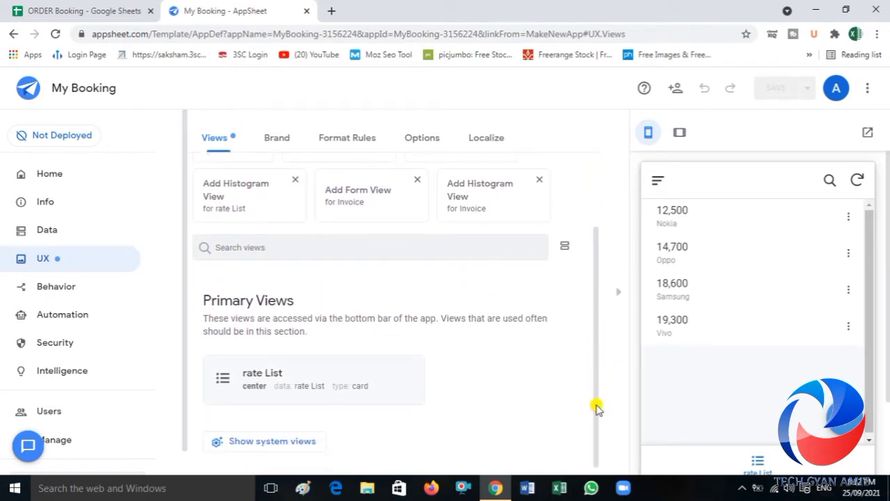
drag(597, 409, 591, 322)
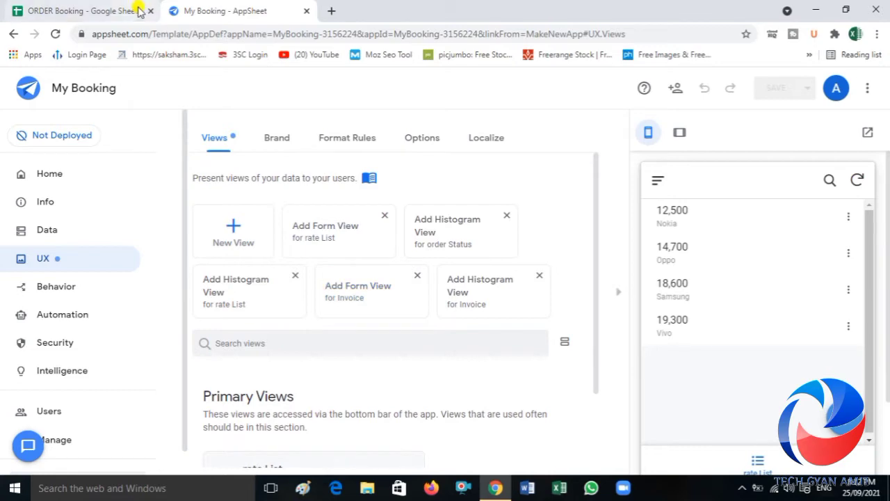
Step: Check the order Status sheet in the spreadsheet, add a view for that table with the card type, and save the app
click(98, 9)
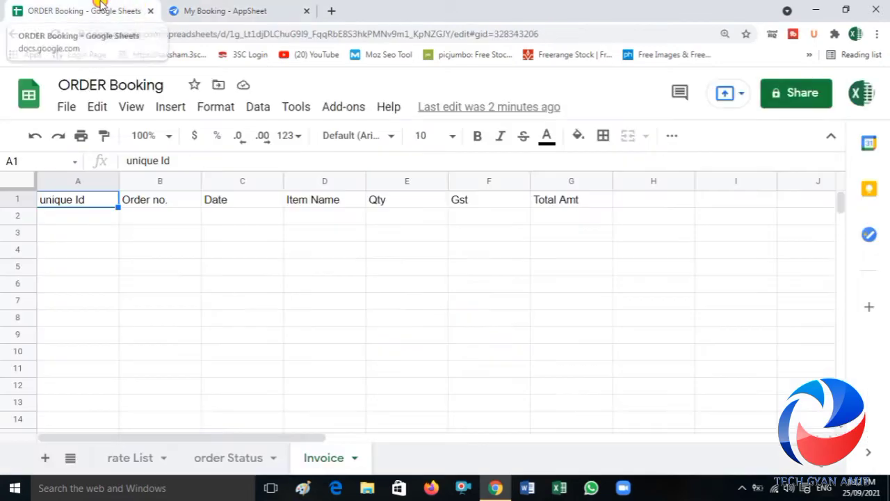
click(230, 460)
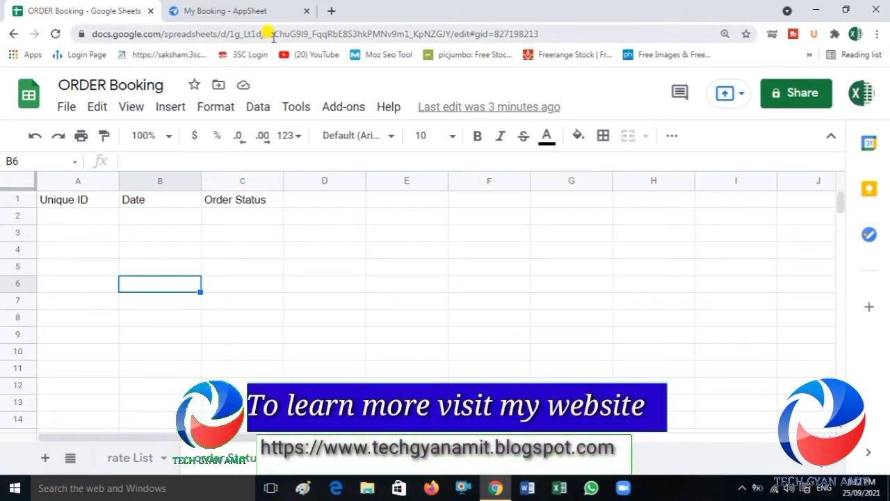
click(236, 11)
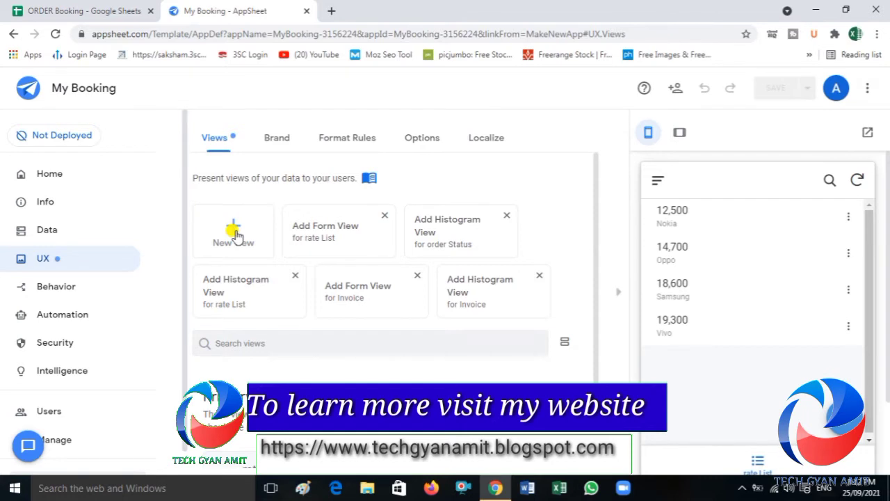
click(448, 240)
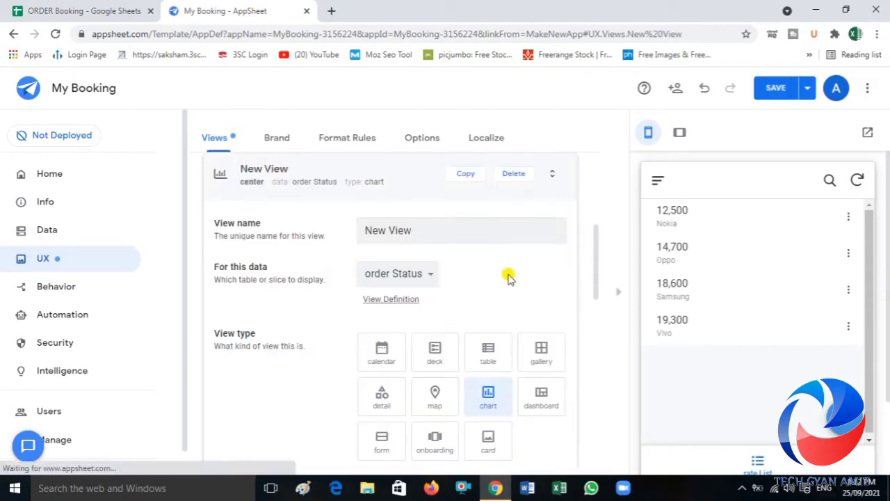
click(489, 442)
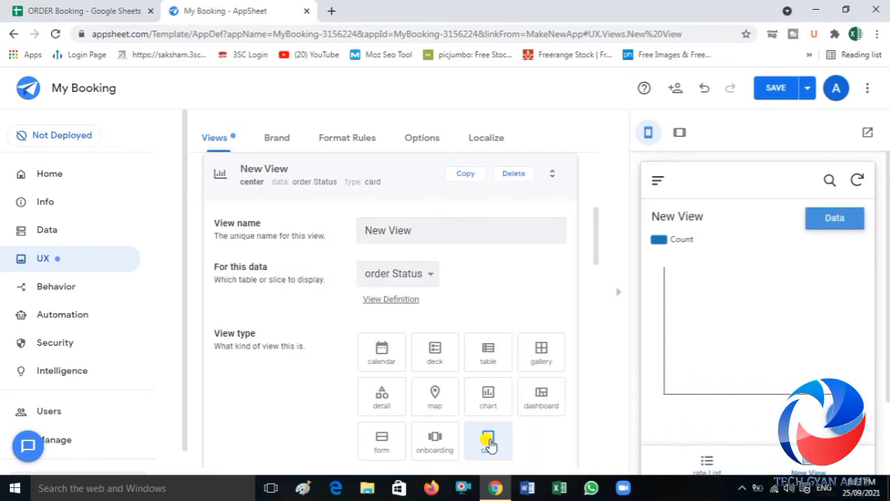
click(765, 97)
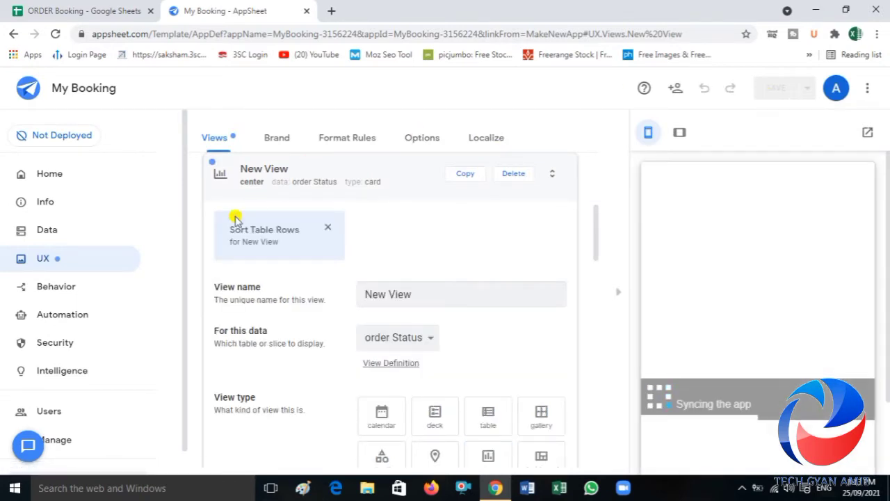
Step: Rename the order Status card view to Pdf Status, save the app, and show the rate List view in the preview
click(38, 230)
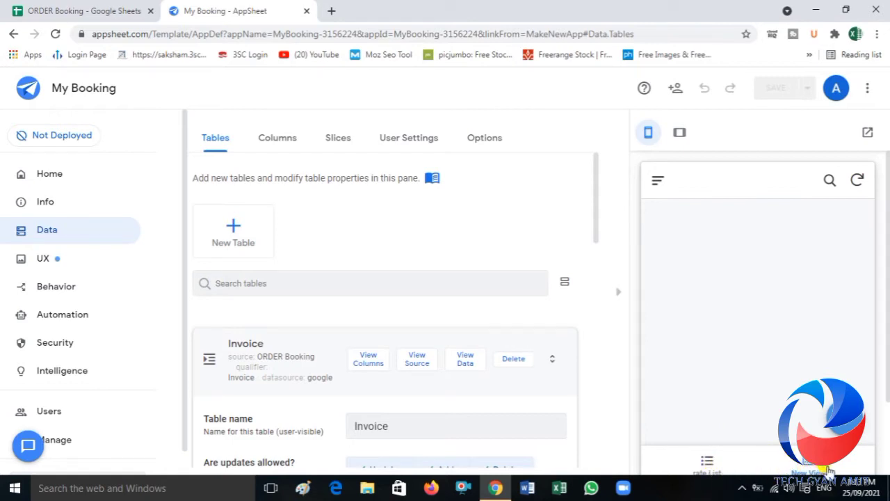
scroll(888, 285, down, 1)
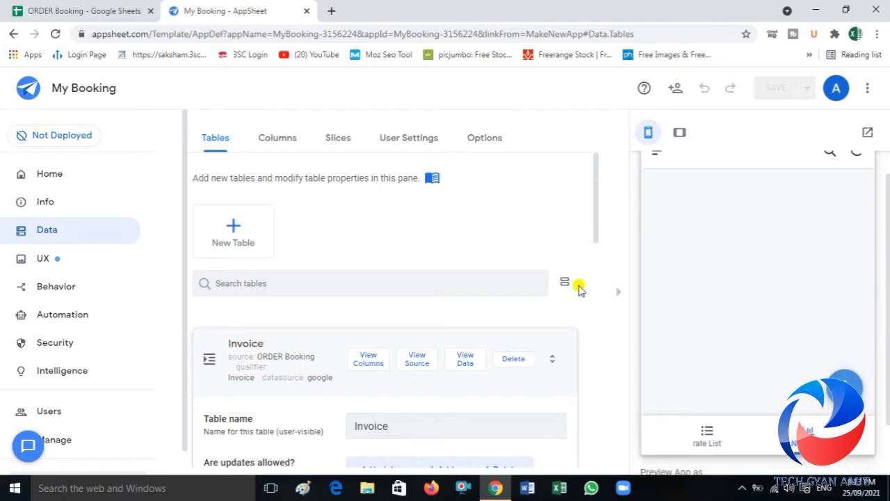
click(43, 267)
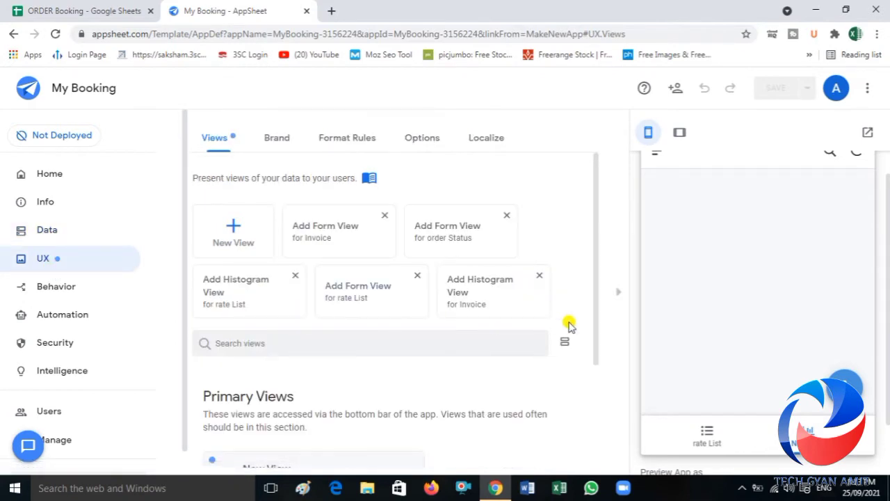
drag(598, 348, 602, 416)
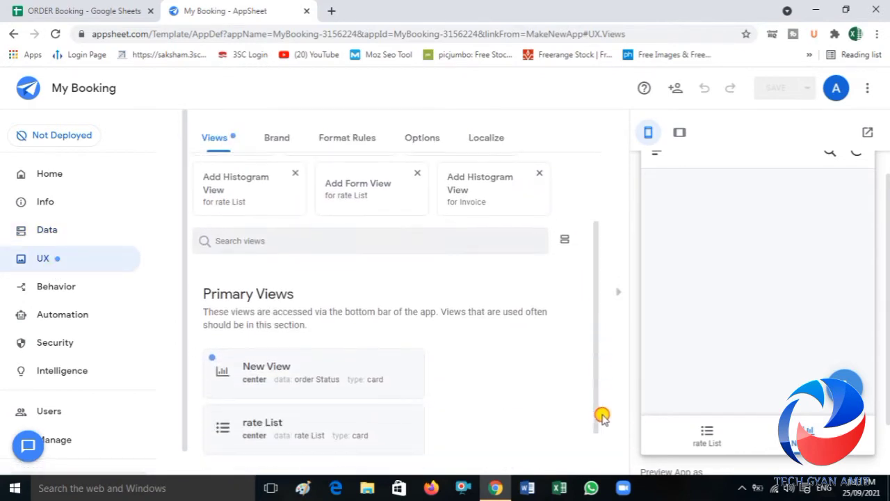
click(301, 375)
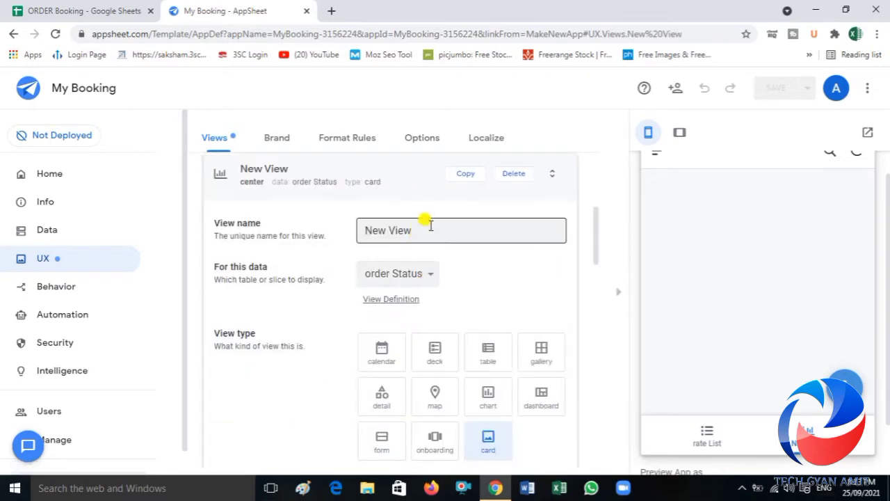
drag(430, 225, 331, 238)
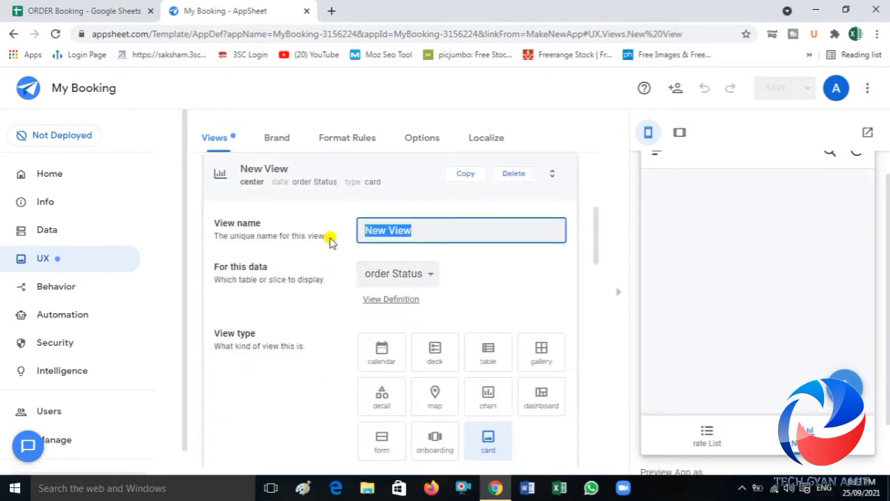
text(Pdf Status)
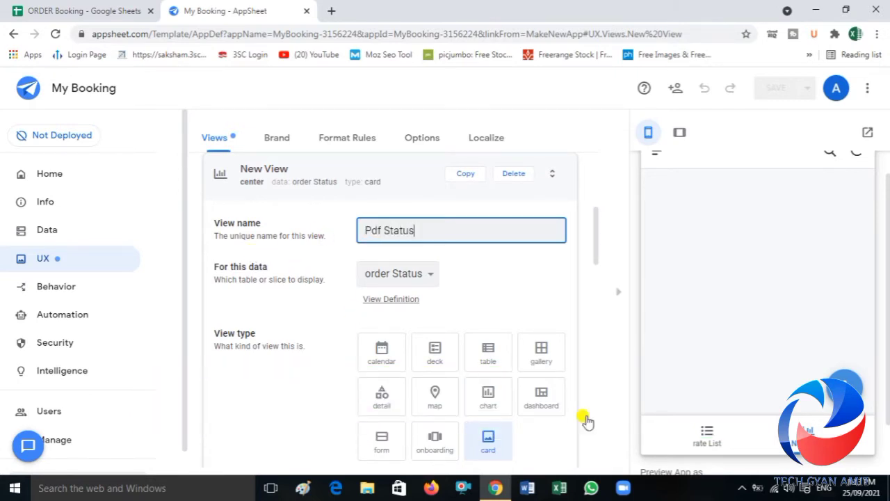
click(564, 303)
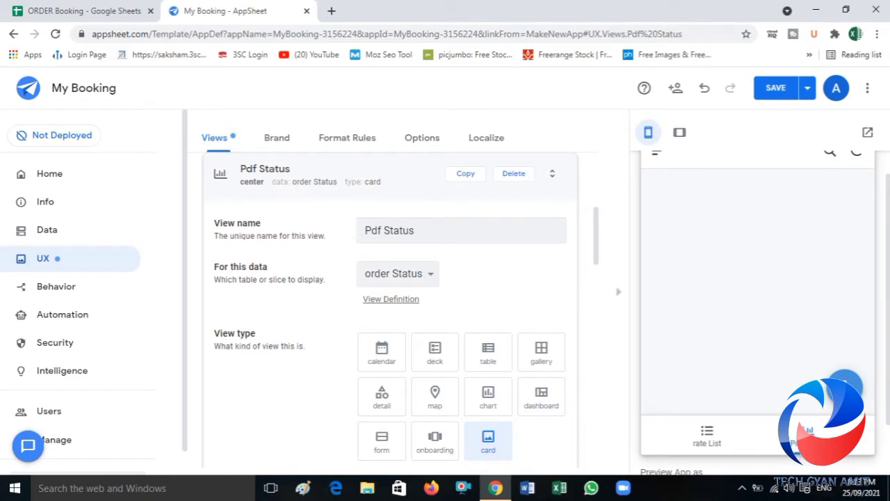
click(766, 95)
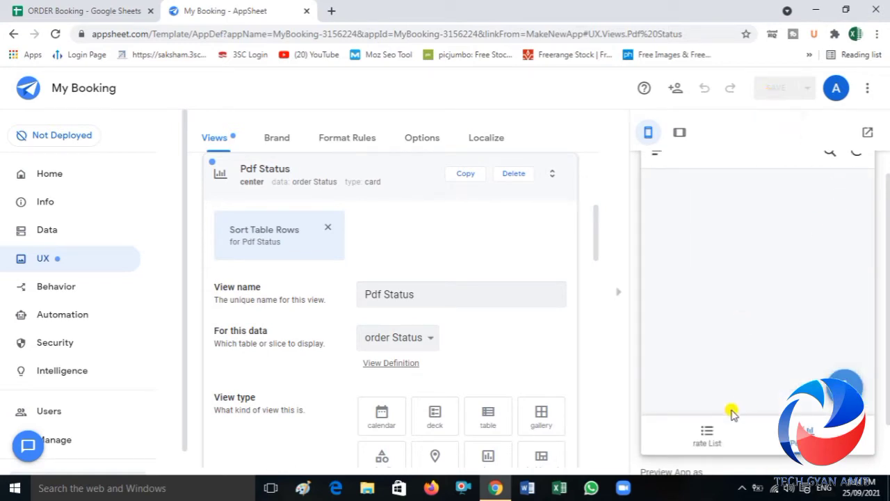
click(706, 437)
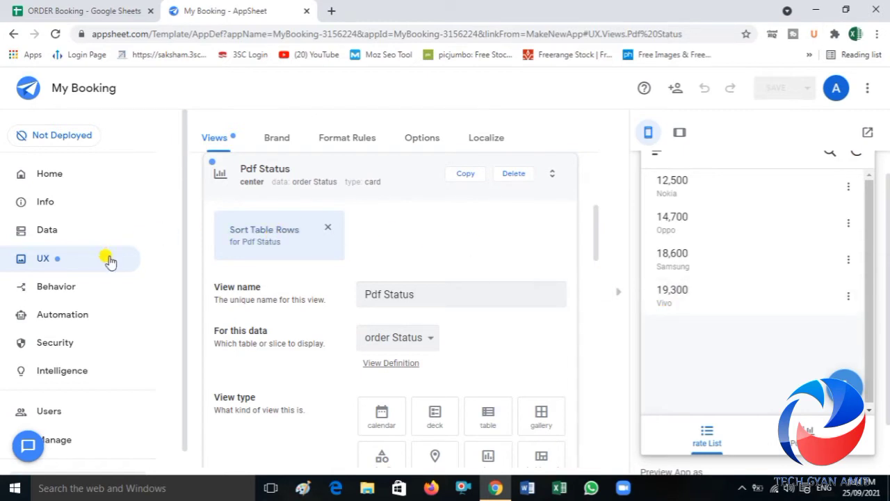
Step: Open the Invoice table's column definitions and set the Item Name column's type to Ref
click(52, 237)
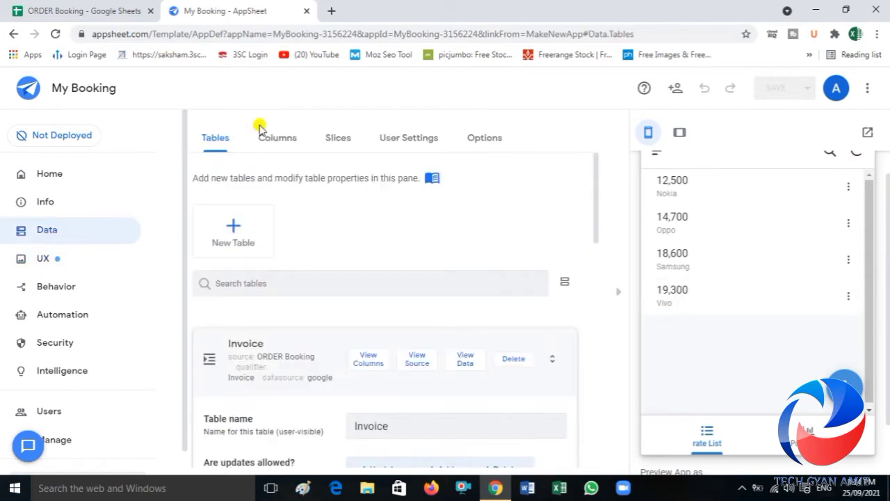
click(278, 139)
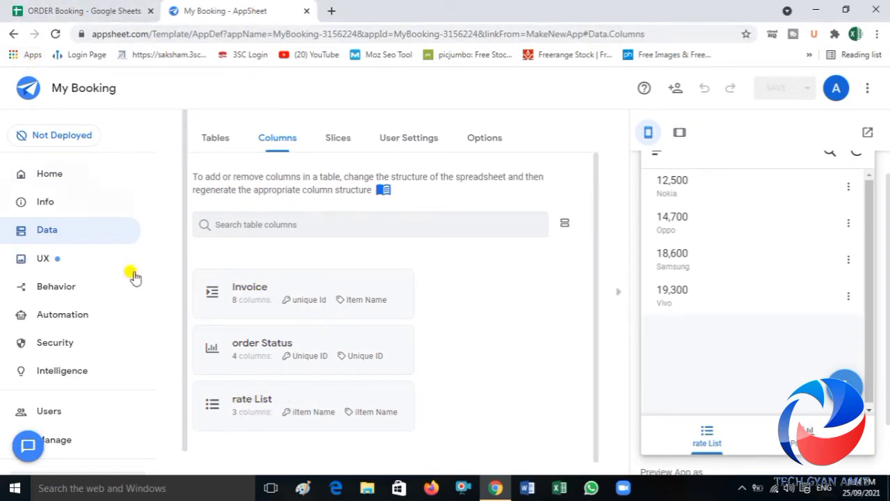
click(283, 288)
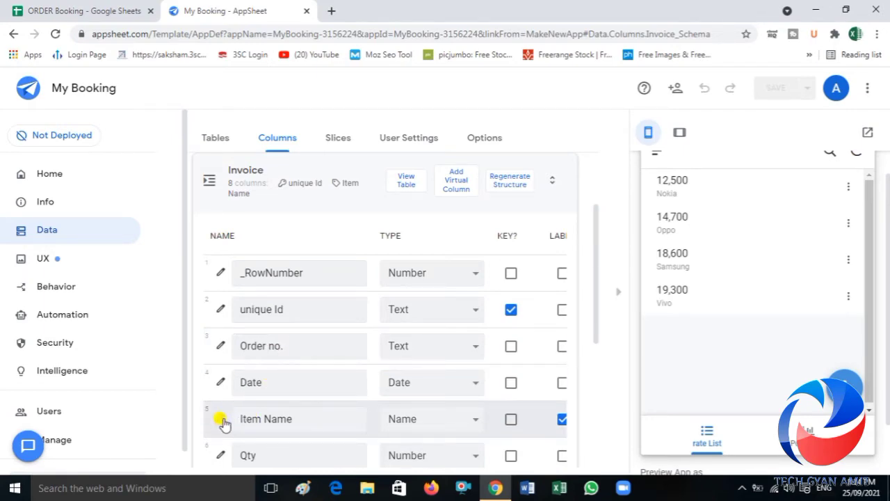
click(222, 419)
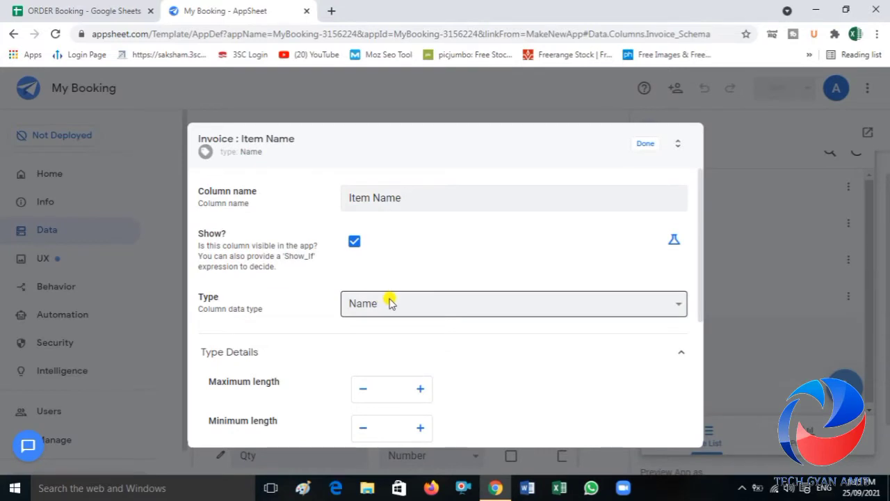
click(390, 303)
key(r)
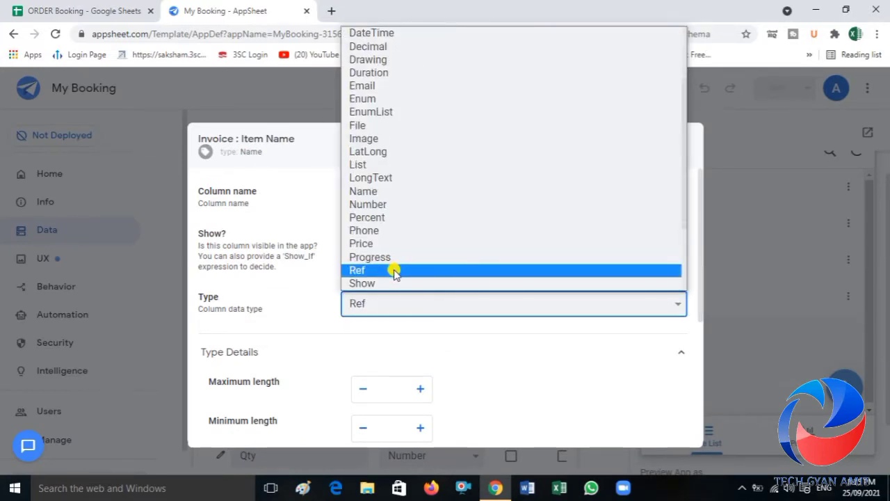
click(393, 272)
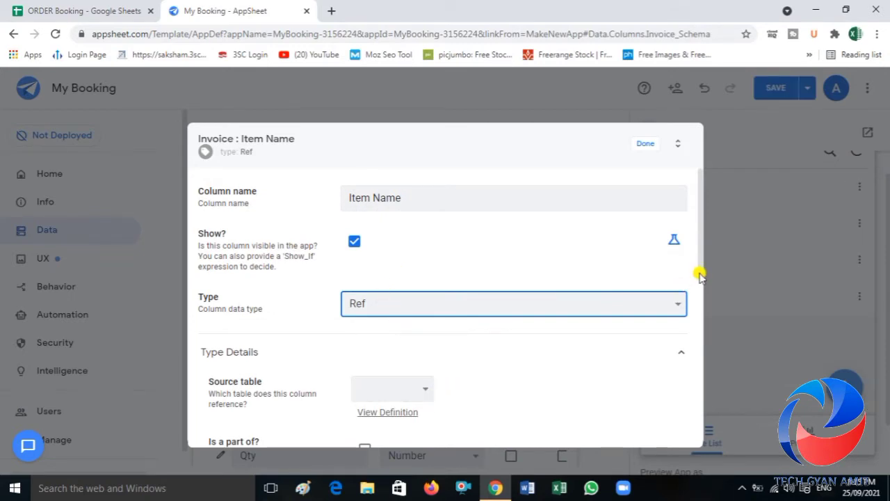
Step: Set Item Name's source table to rate List and its input mode to Dropdown, and save the app
drag(700, 276, 692, 318)
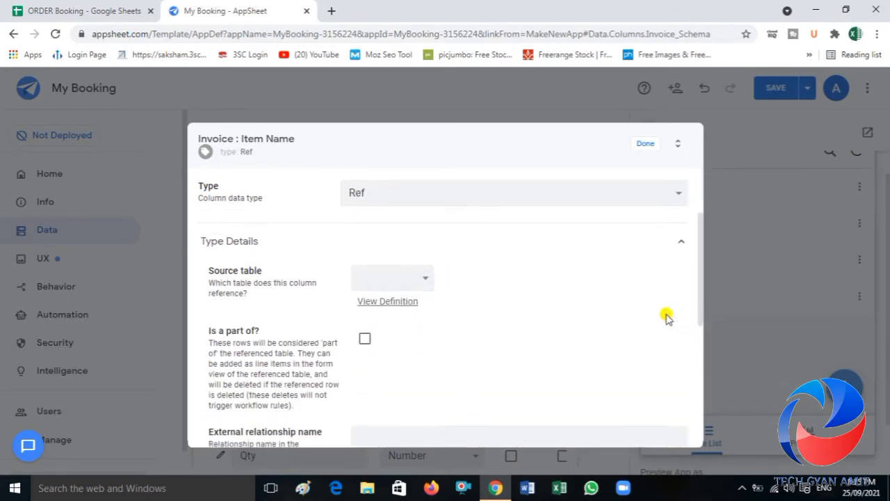
click(423, 281)
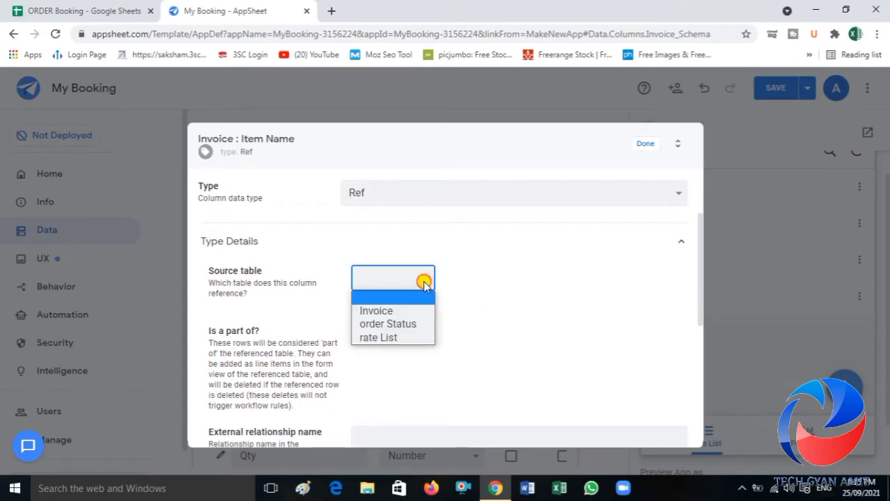
click(399, 336)
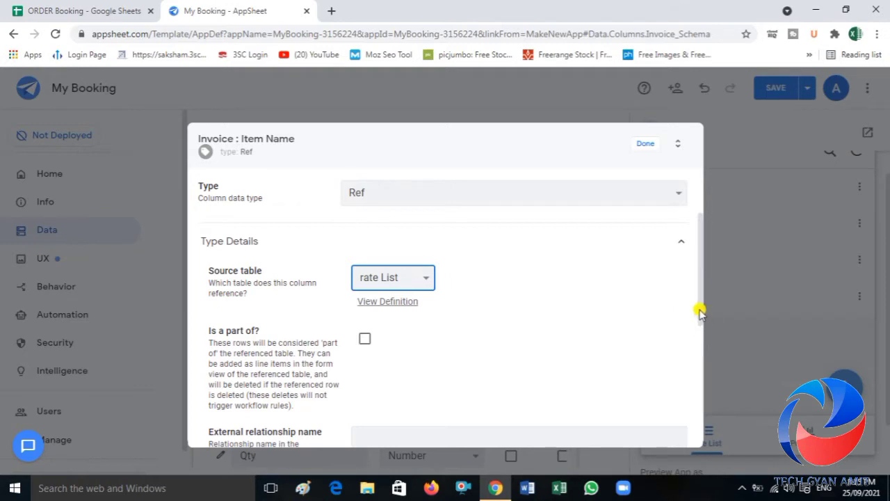
drag(699, 313, 702, 358)
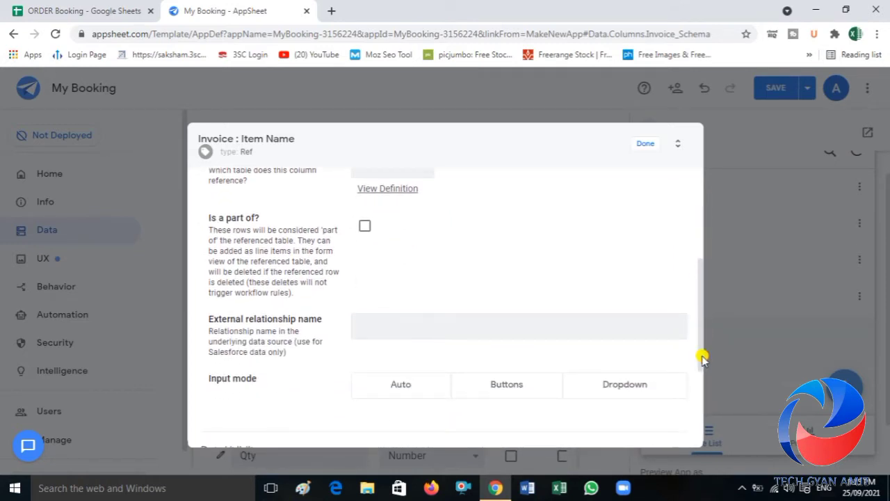
click(626, 392)
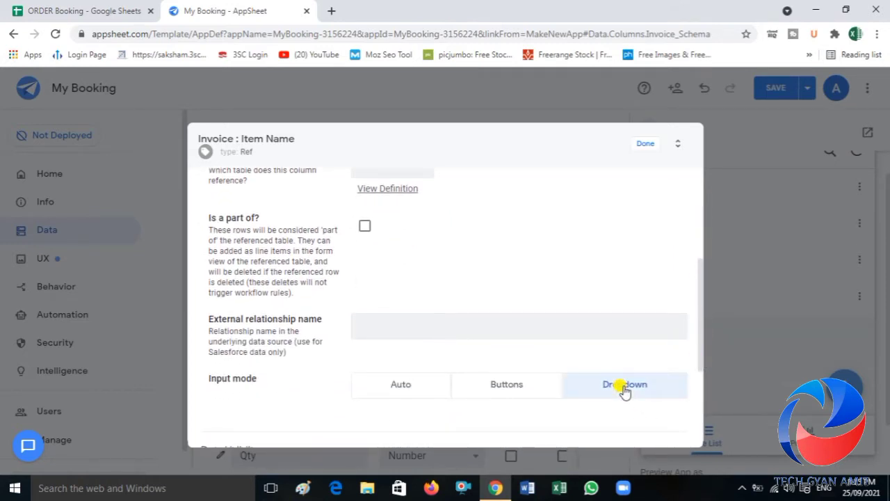
click(646, 146)
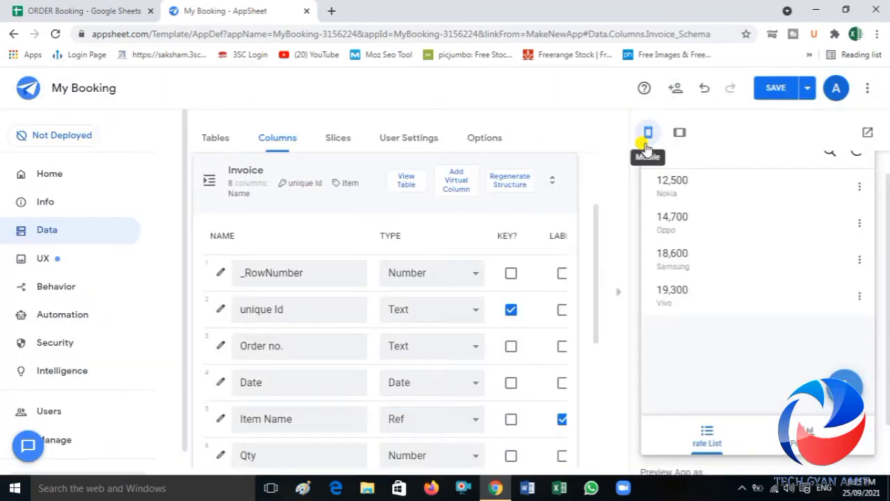
click(777, 89)
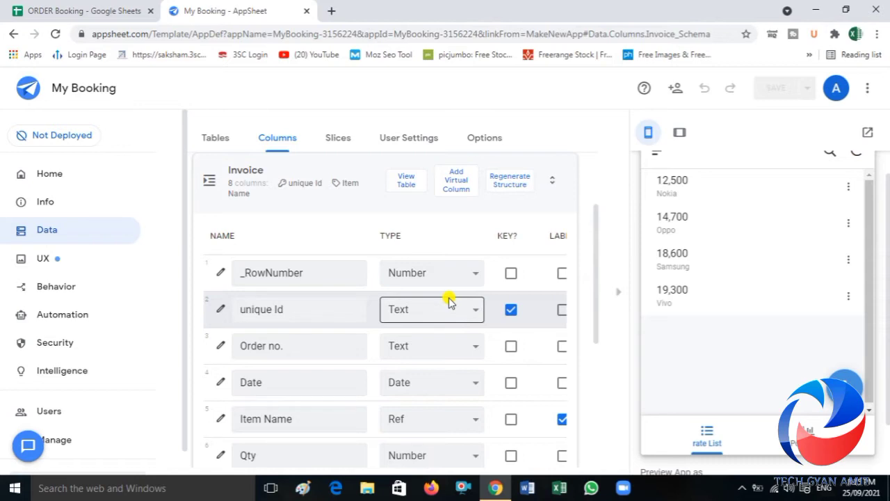
Step: Set the type of the Invoice table's Order no. column to Ref
click(221, 349)
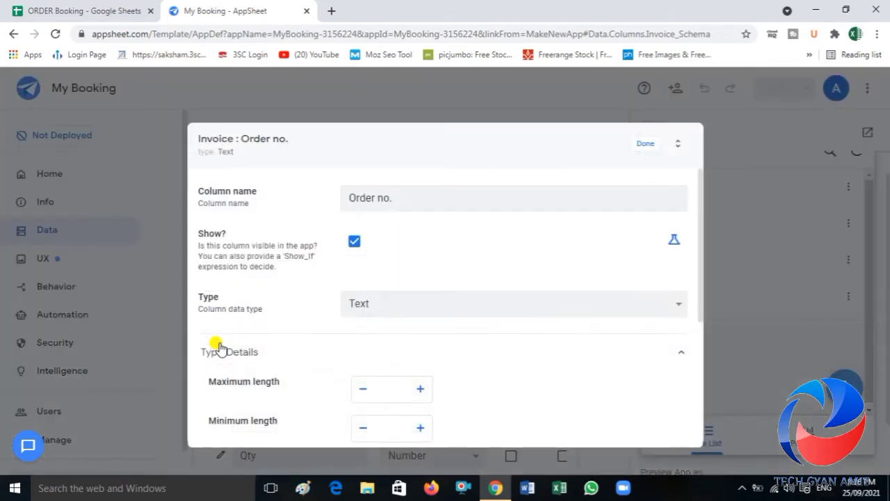
click(387, 303)
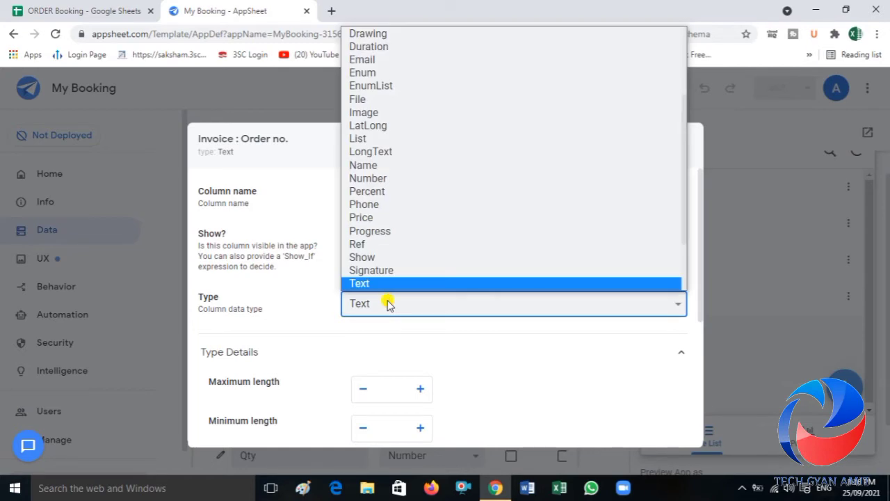
key(r)
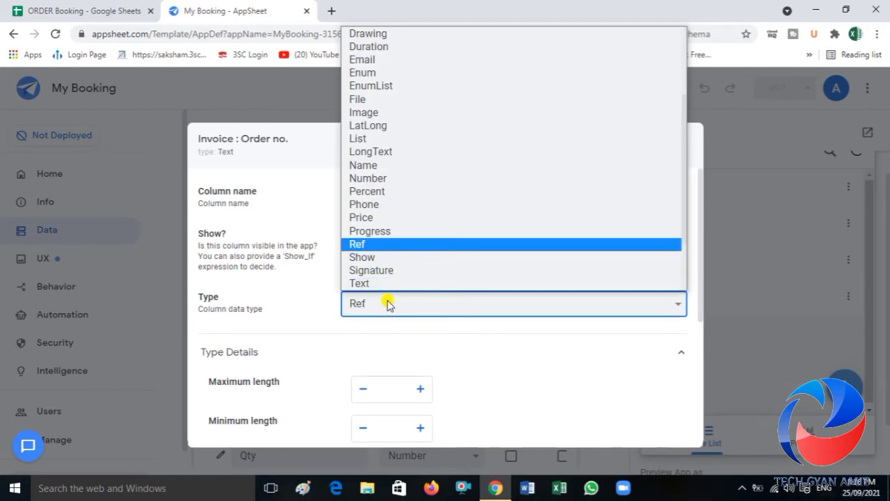
click(367, 244)
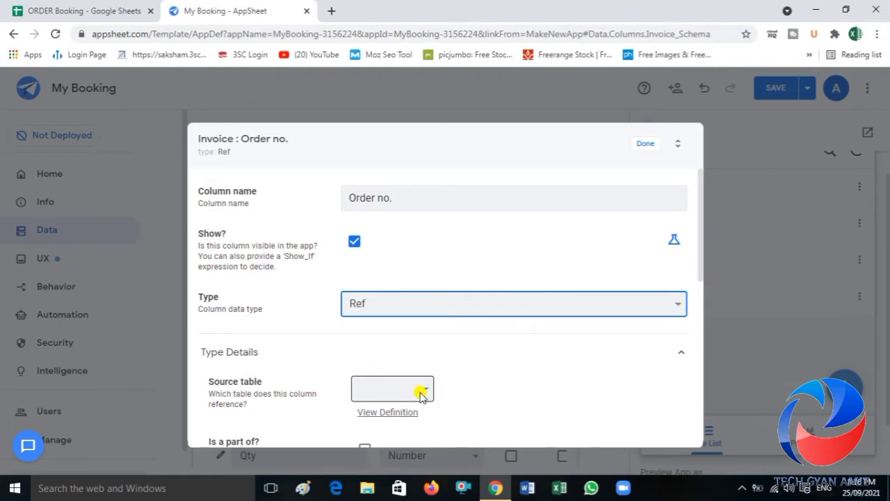
Step: Set Order no.'s source table to order Status, mark it as part of that table, and finish editing the column
click(421, 394)
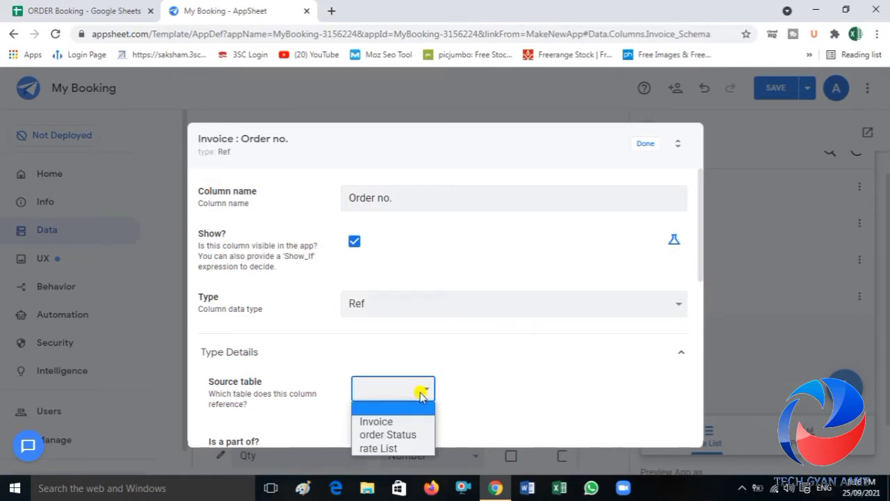
click(404, 436)
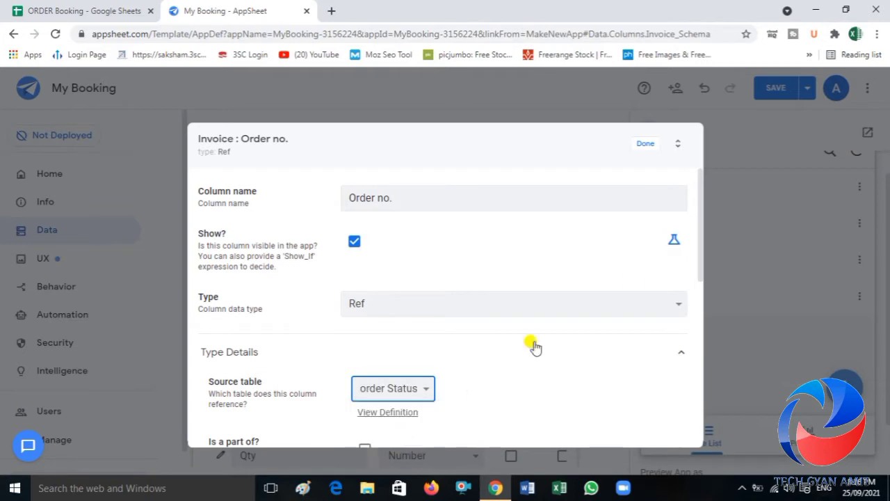
drag(700, 267, 700, 310)
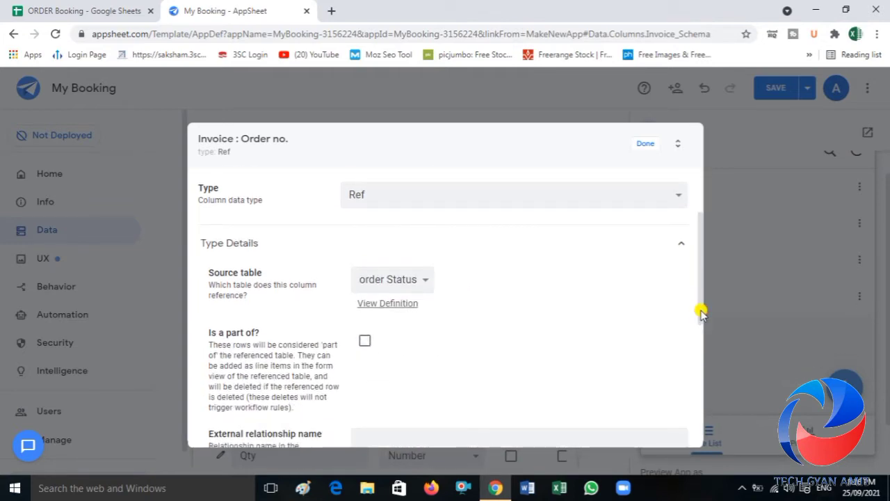
click(364, 342)
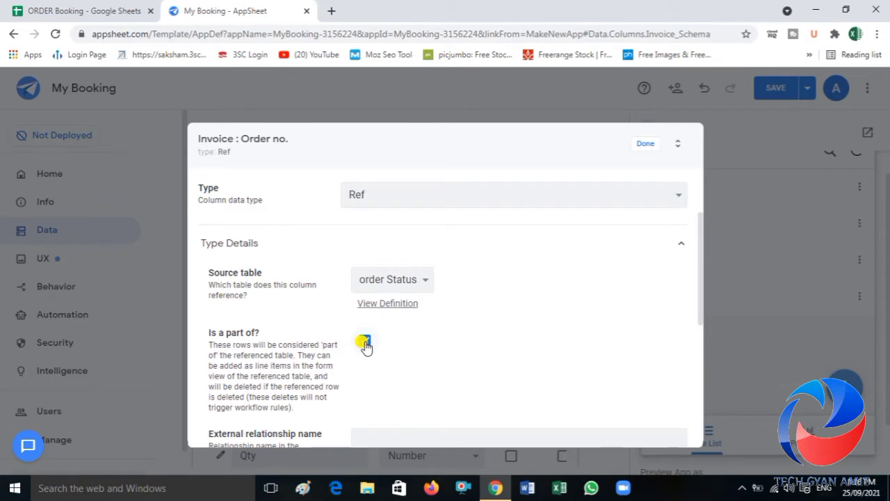
click(646, 146)
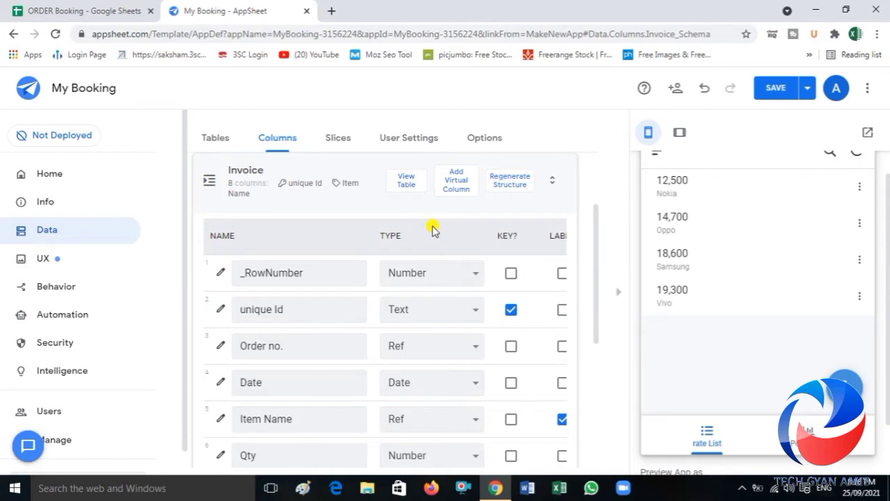
Step: Open the initial value expression of the Invoice table's unique Id column and clear it
scroll(432, 230, right, 1)
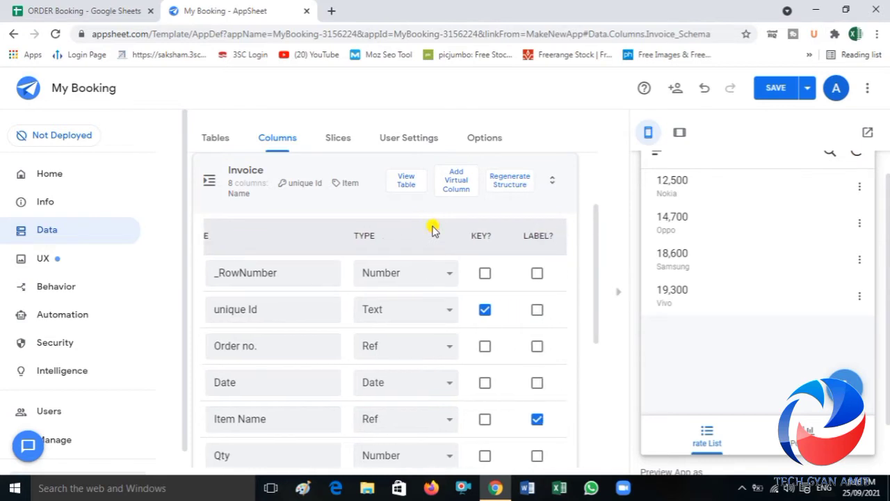
scroll(432, 229, right, 5)
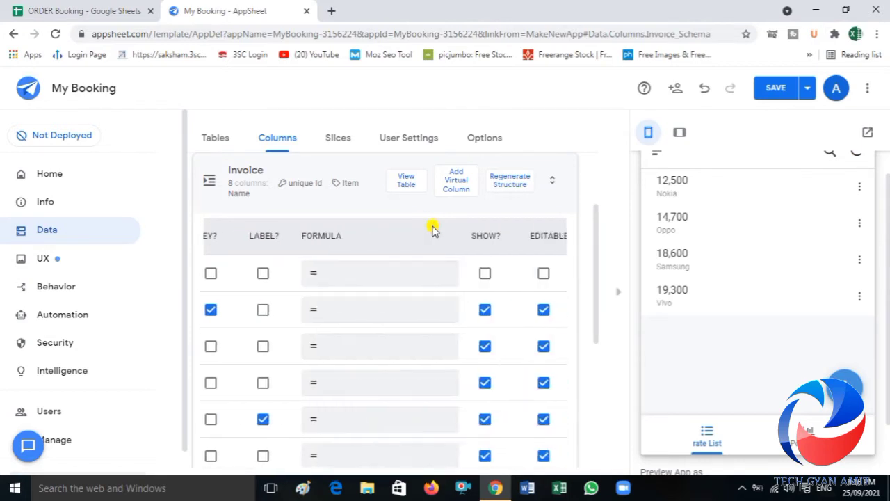
scroll(432, 230, right, 3)
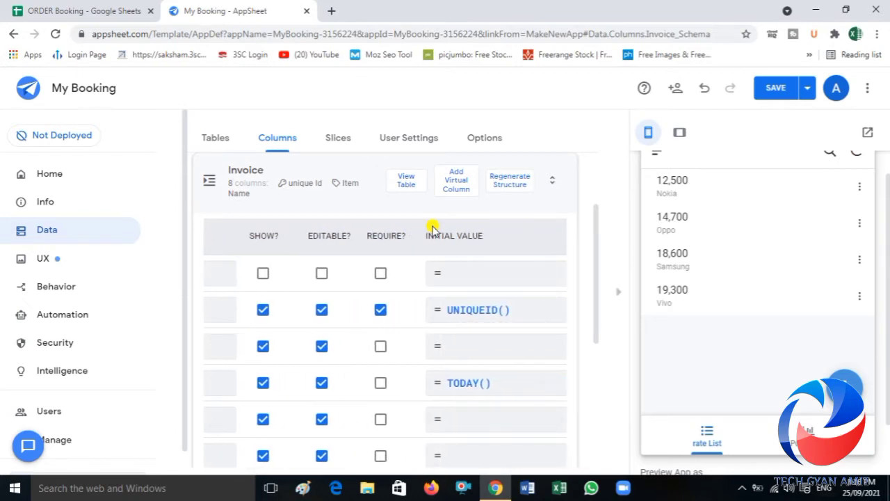
scroll(432, 229, right, 1)
scroll(463, 239, left, 10)
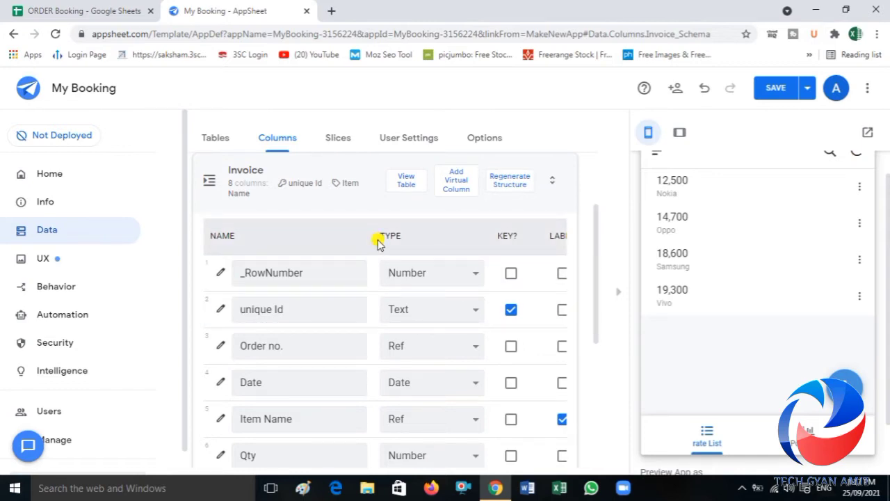
scroll(377, 240, right, 7)
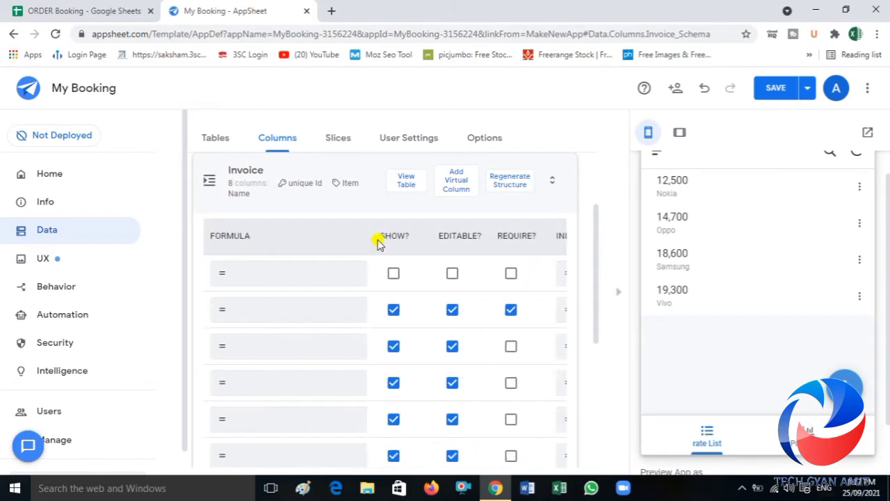
scroll(376, 237, right, 4)
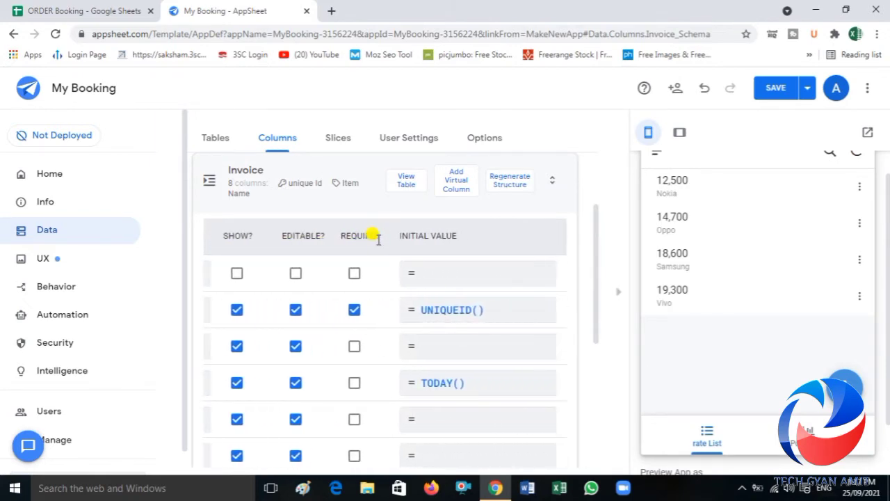
click(462, 314)
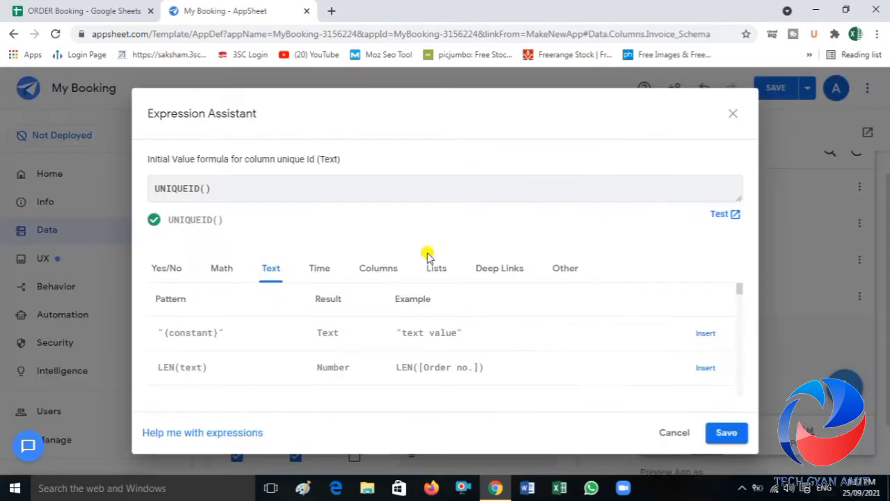
click(237, 183)
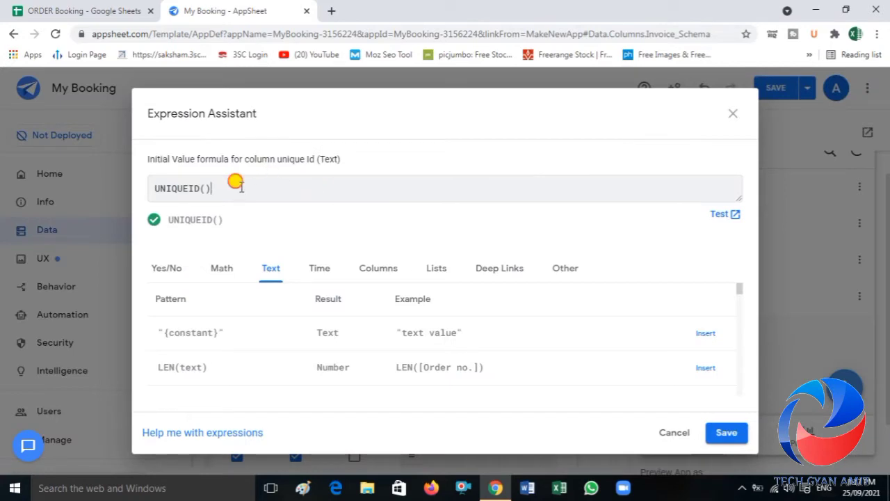
key(BackSpace)
key(BackSpace)
key(BackSpace)
key(BackSpace)
key(BackSpace)
key(BackSpace)
key(BackSpace)
key(BackSpace)
key(BackSpace)
key(BackSpace)
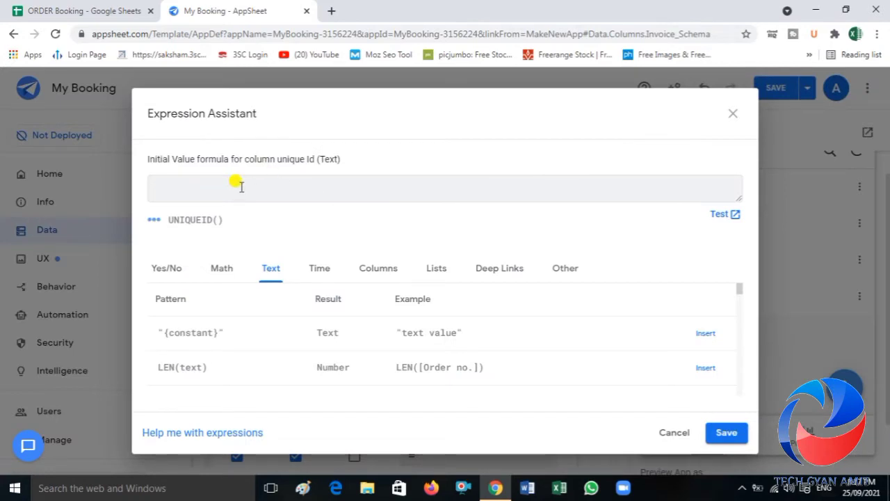
Step: Enter [_RowNumber]-1 as unique Id's initial value, check the order Status sheet, then save the expression and the app
click(373, 272)
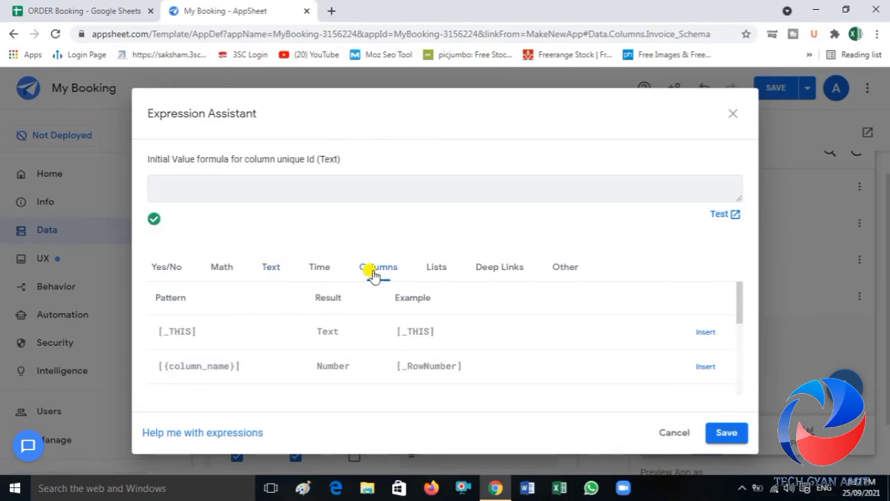
click(706, 366)
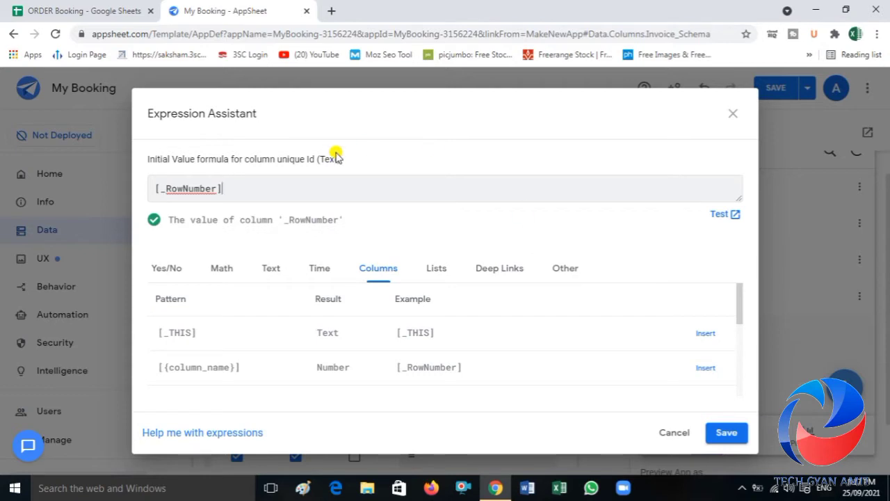
text(-1)
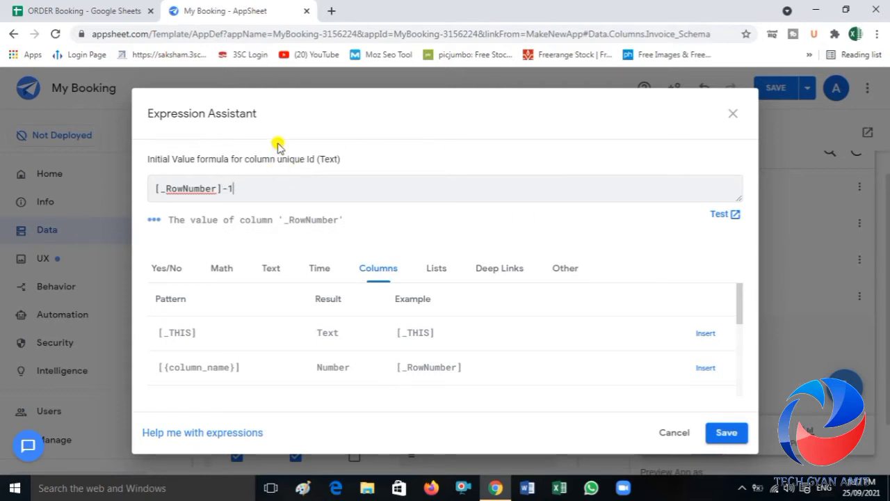
click(100, 19)
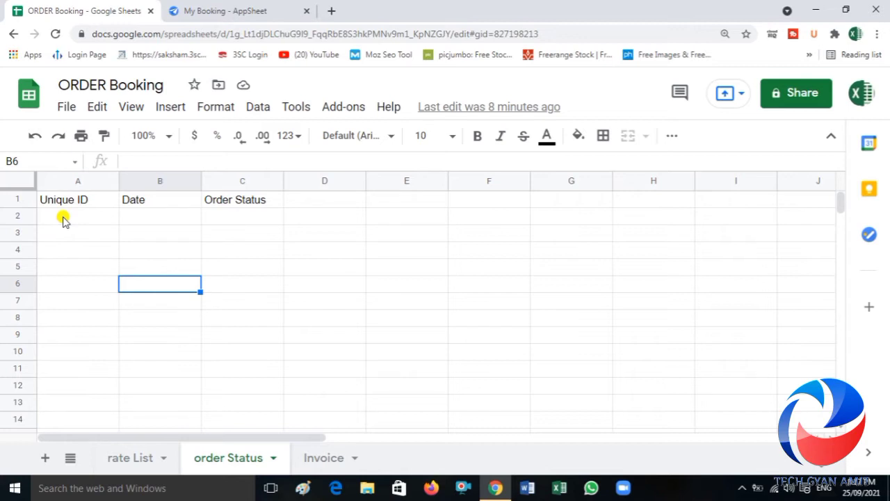
click(221, 11)
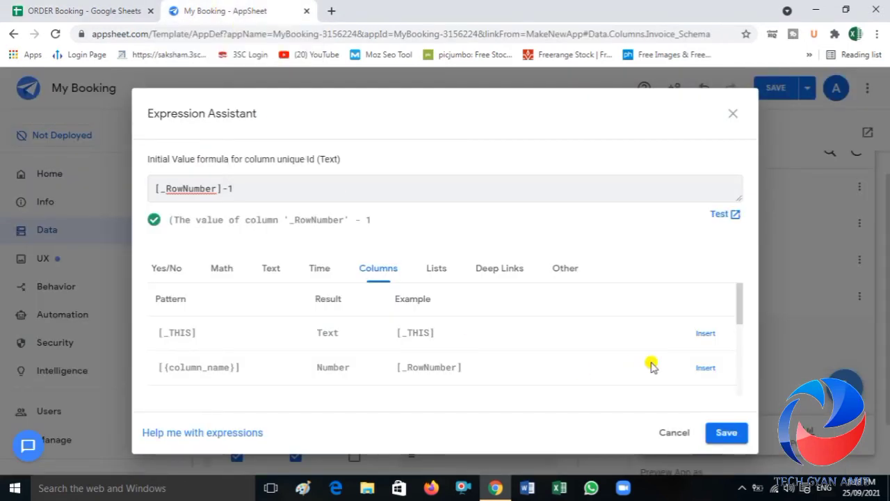
click(724, 432)
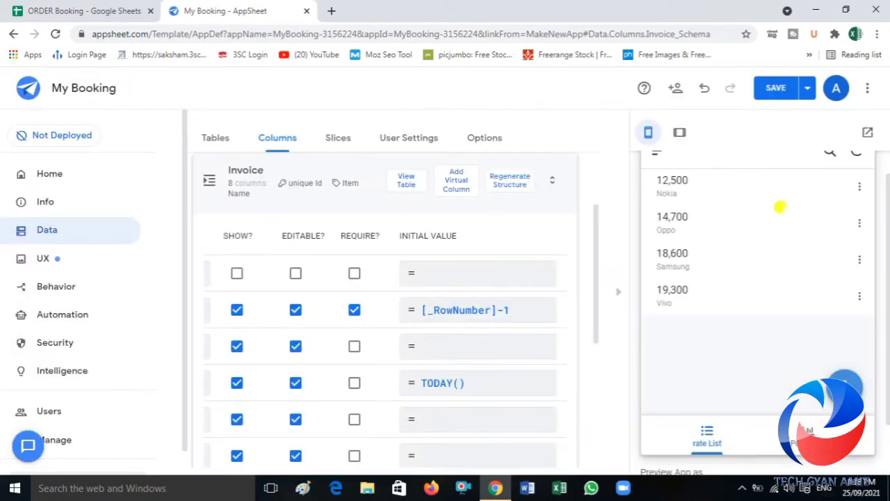
click(775, 92)
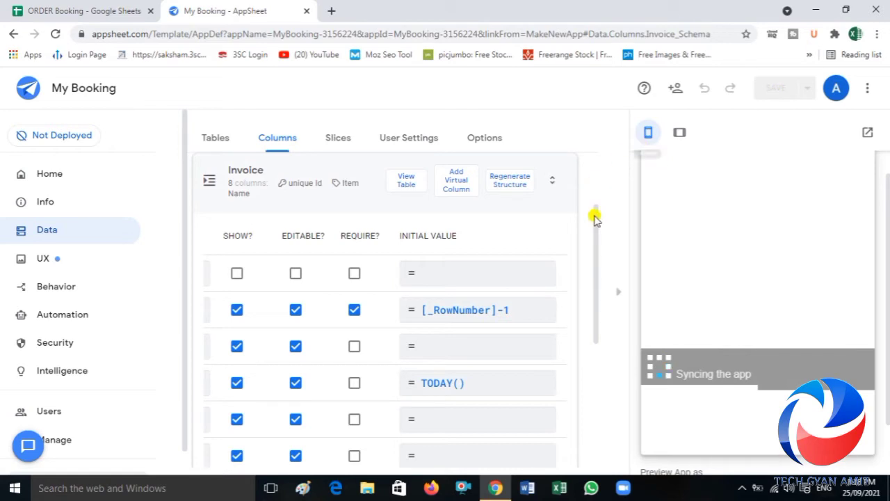
Step: Open the order Status table's column definitions and set the Order Status column's type to Enum
drag(595, 217, 536, 361)
click(325, 352)
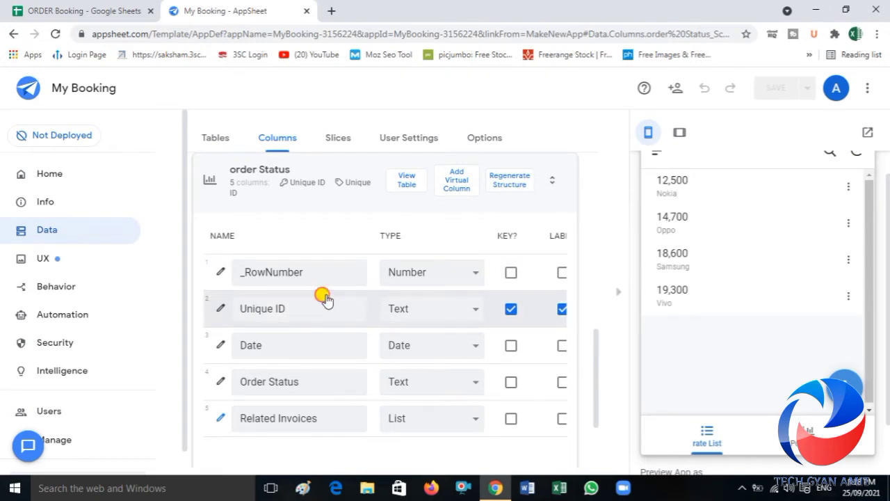
scroll(326, 299, right, 5)
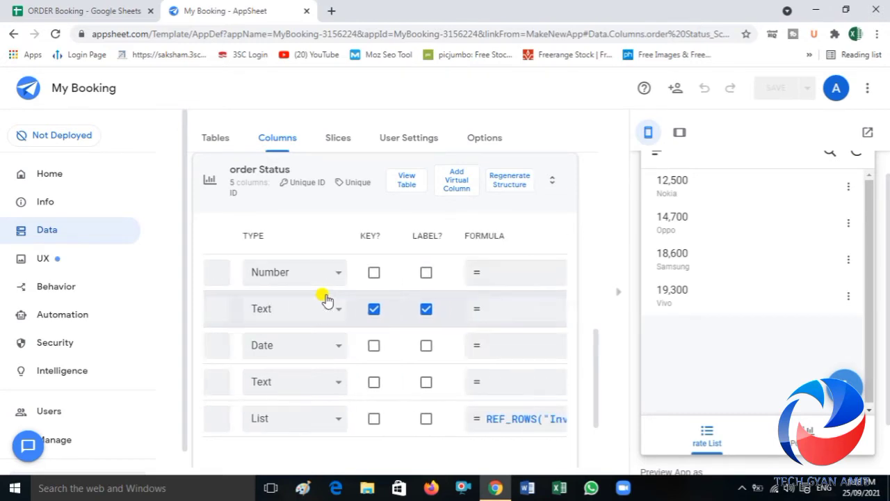
scroll(326, 299, right, 4)
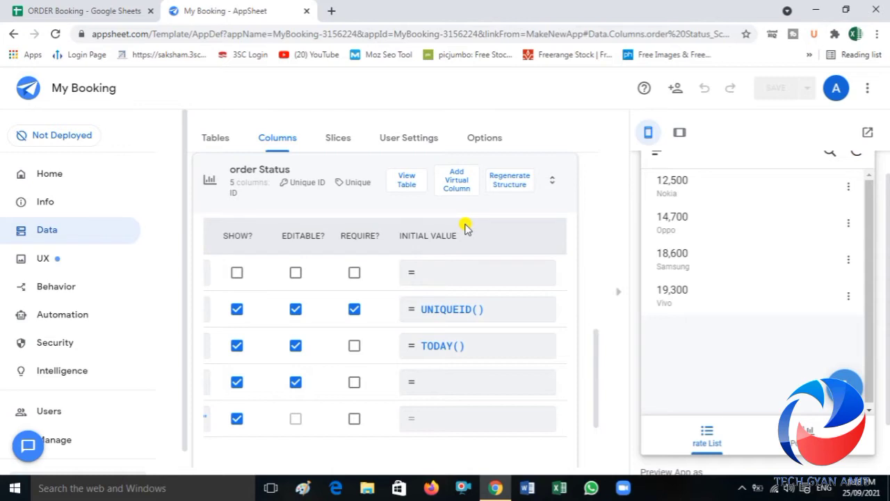
scroll(464, 228, left, 10)
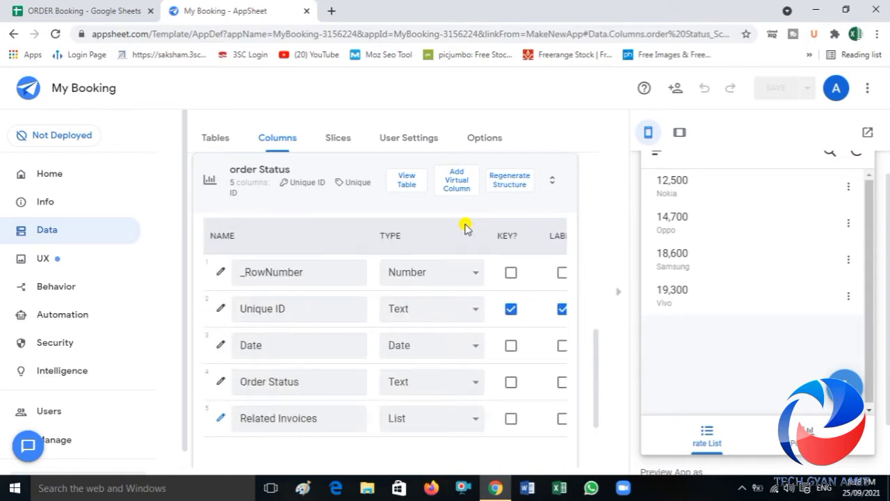
click(220, 382)
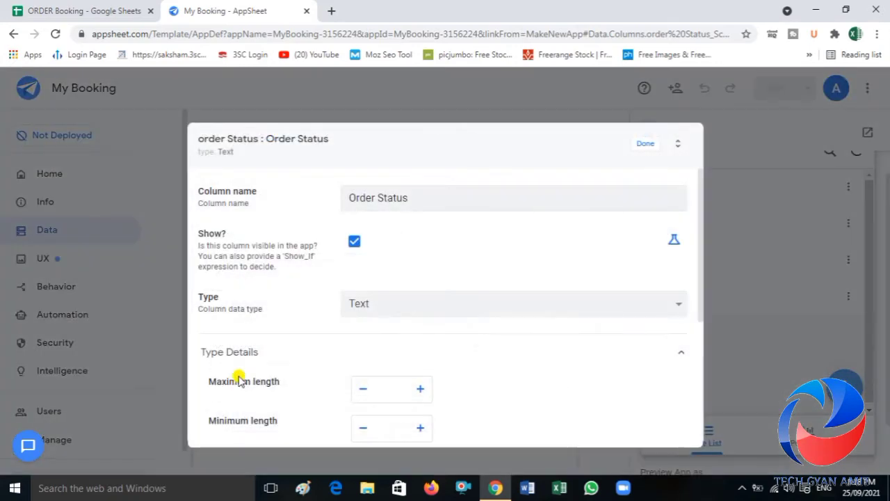
click(405, 300)
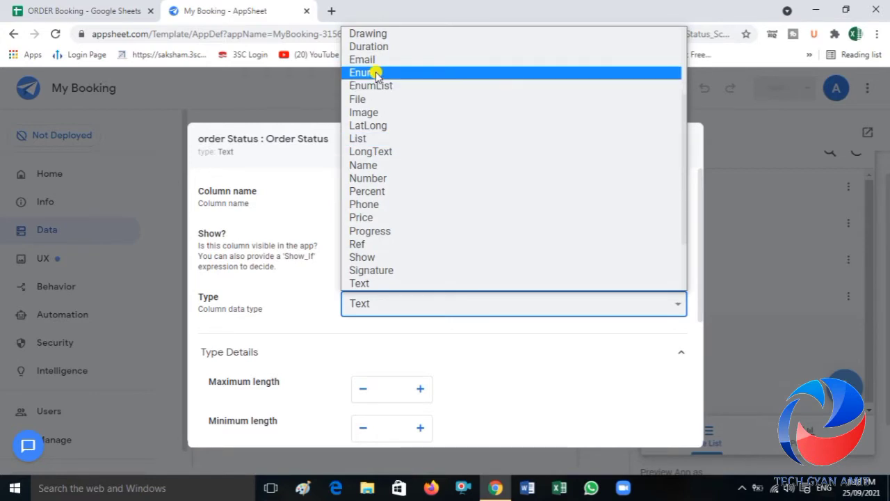
click(376, 72)
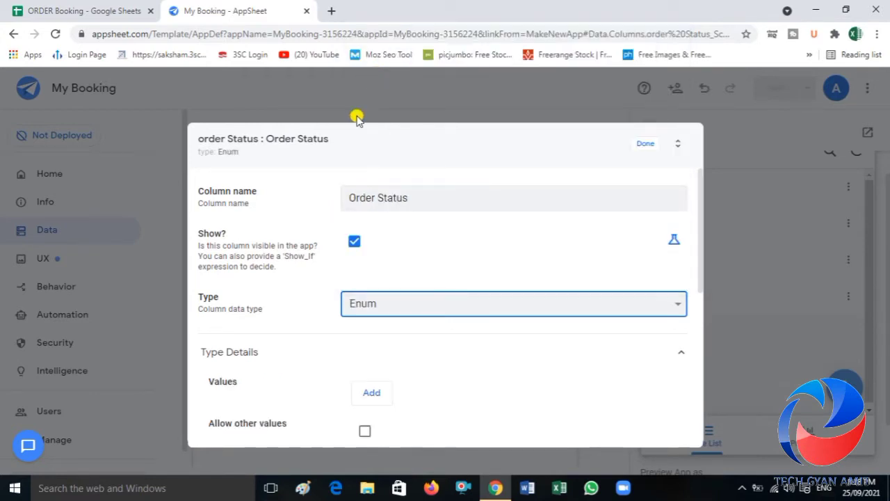
Step: Add the values Pending and Completed to the Order Status column and finish editing it
click(373, 392)
click(402, 385)
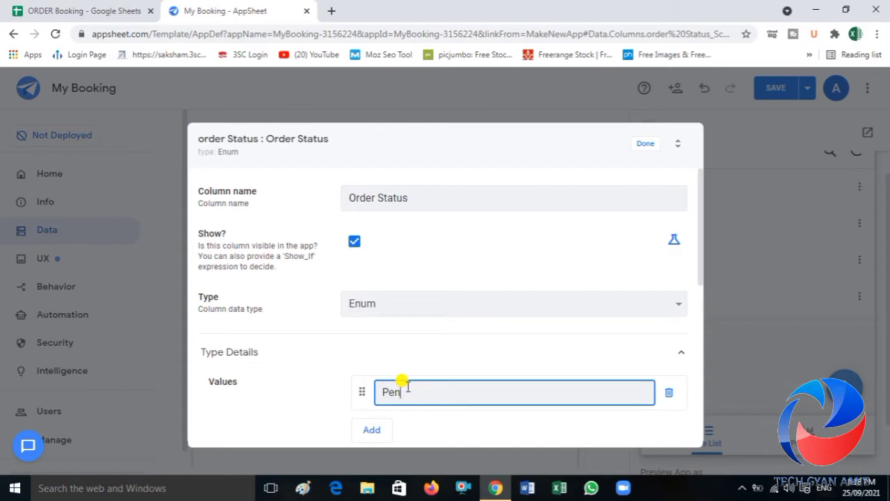
text(Pending)
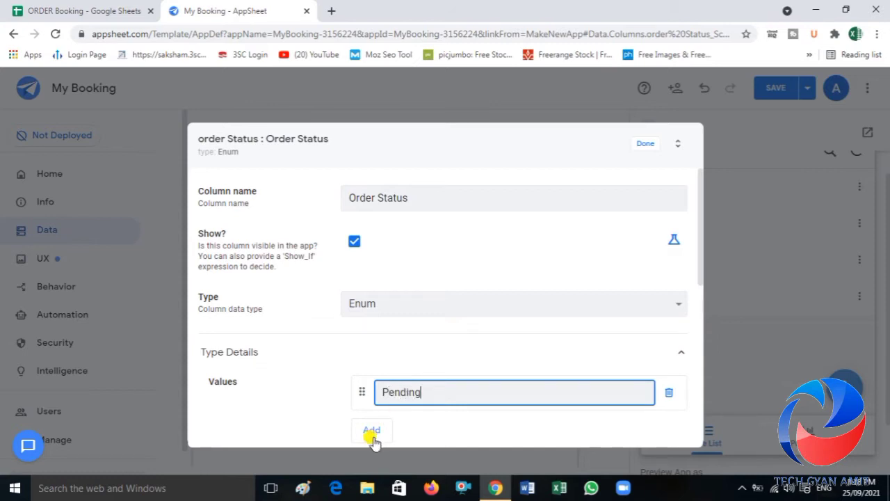
click(371, 430)
click(399, 430)
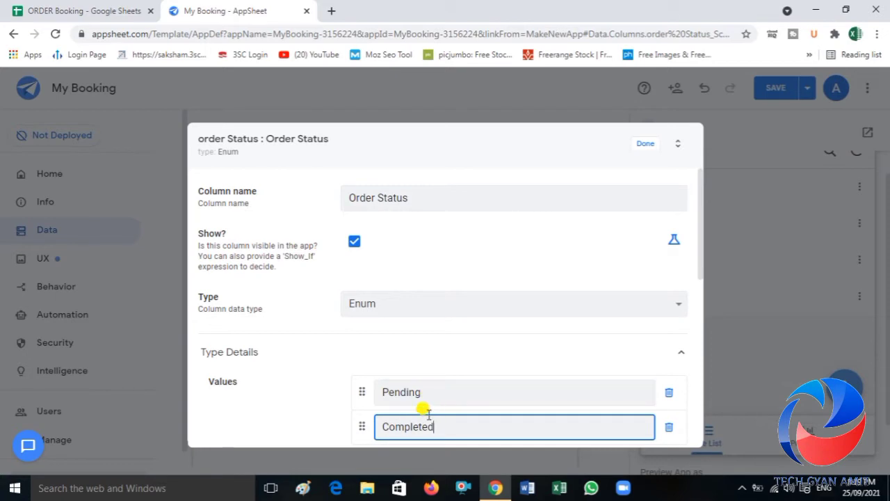
click(642, 147)
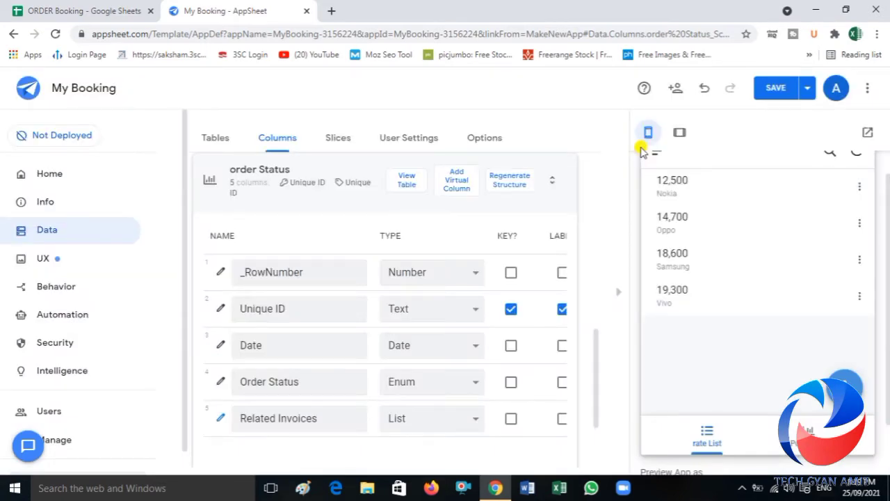
Step: Save the app and open a new order Status entry form in the app preview
click(777, 89)
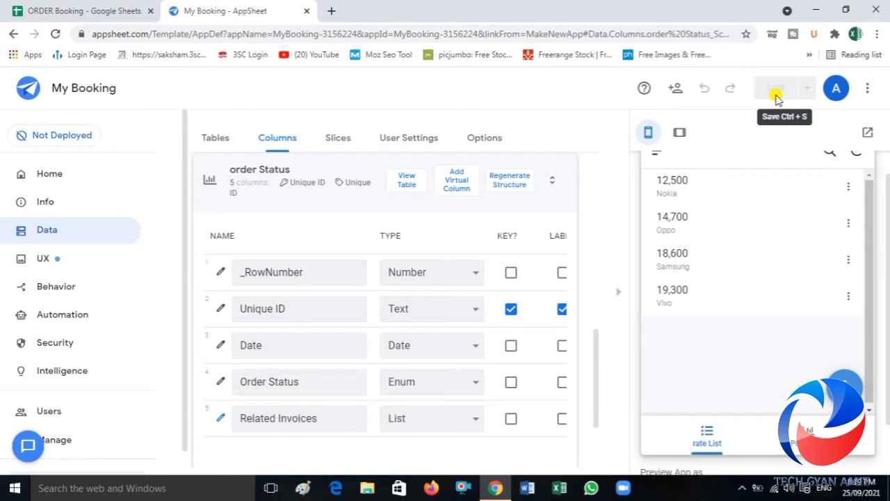
click(811, 434)
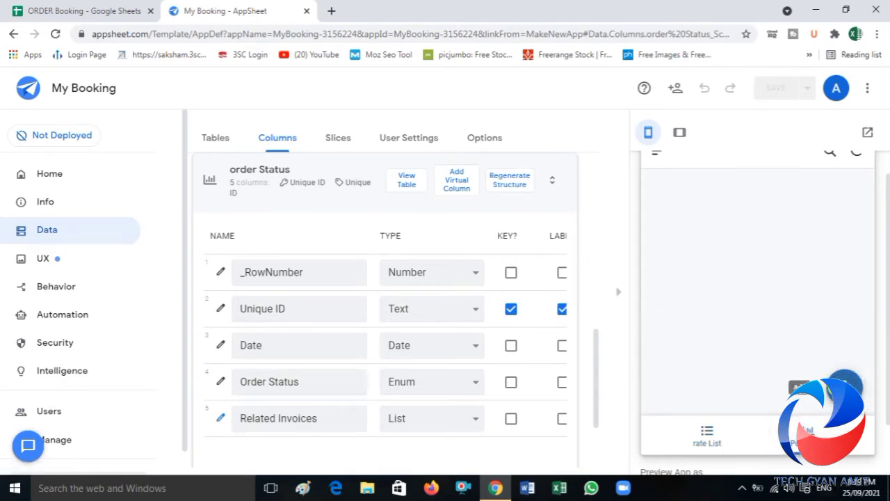
click(845, 386)
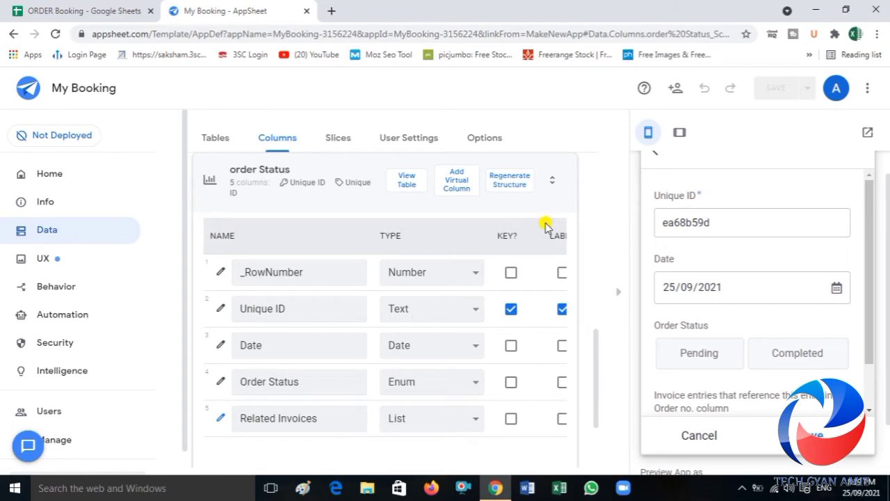
Step: Compare the order Status columns' settings and initial values with the fields of the new order form
scroll(546, 226, right, 5)
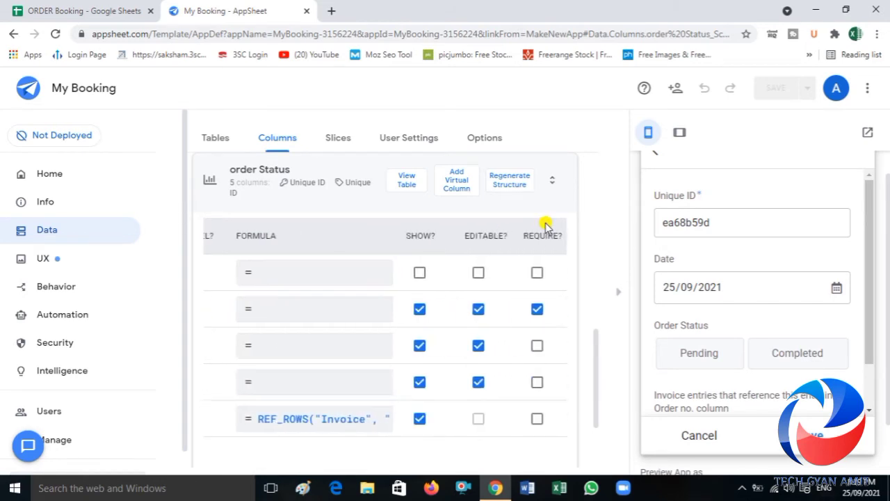
scroll(546, 226, right, 4)
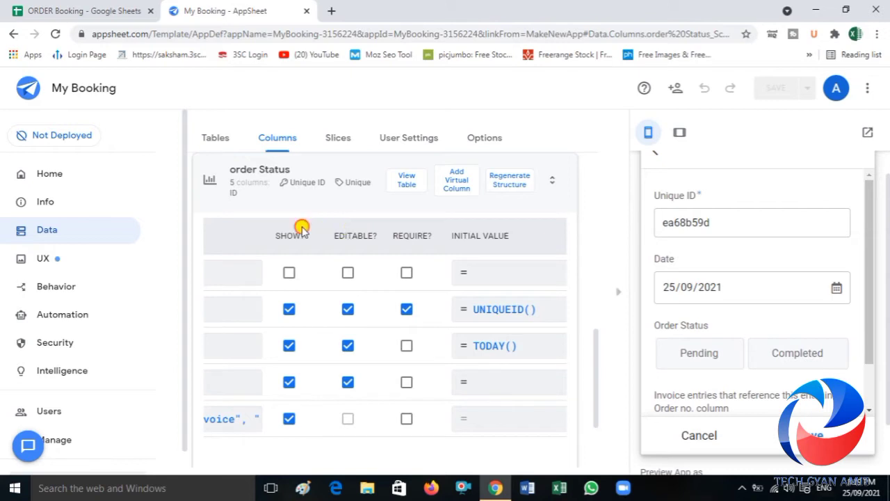
scroll(303, 229, left, 5)
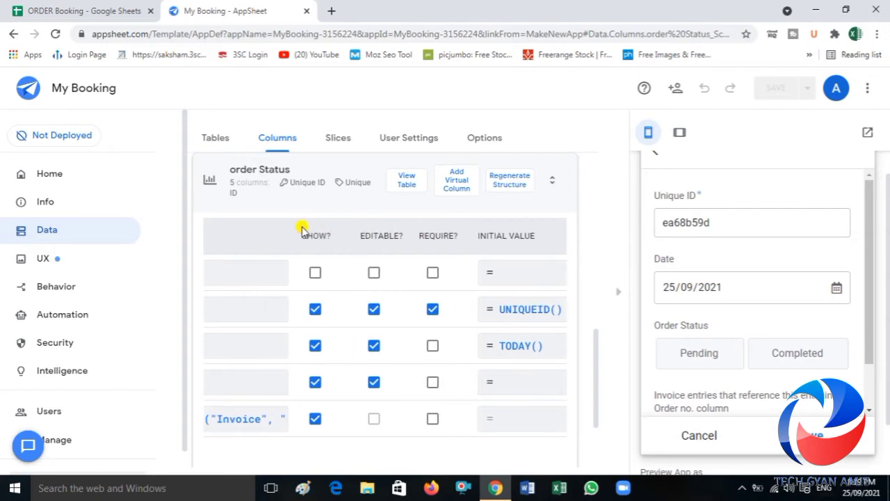
scroll(302, 229, left, 3)
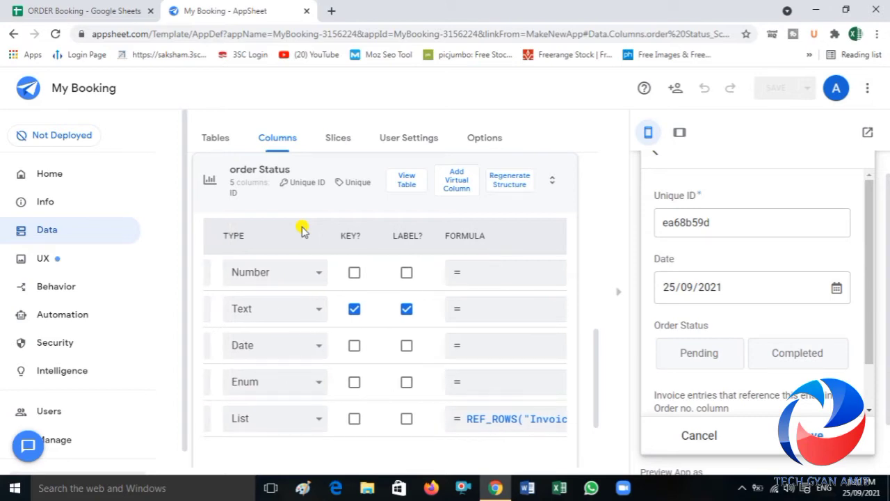
scroll(302, 229, left, 4)
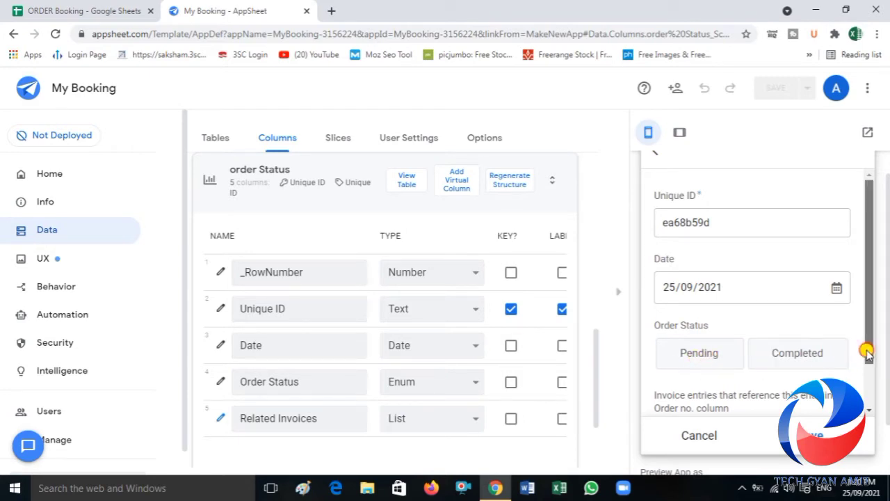
drag(866, 351, 868, 383)
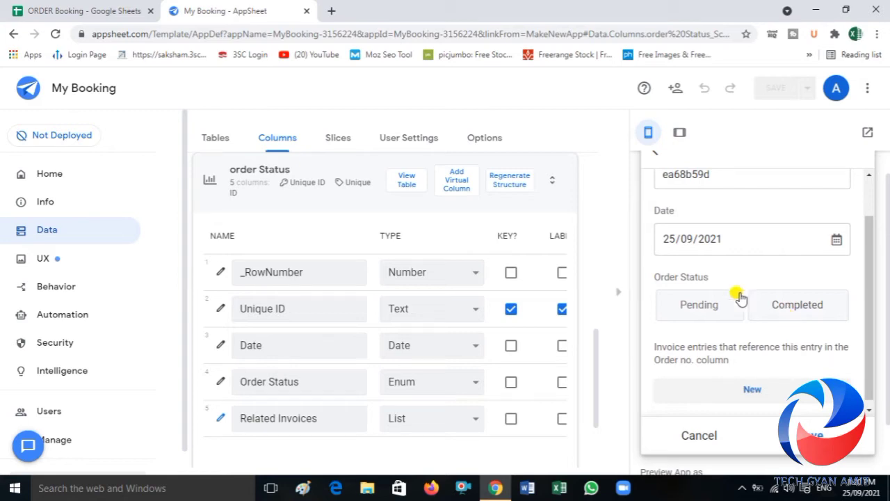
Step: Set the Order Status column's initial value to Pending, finish editing the column and save the app
click(219, 383)
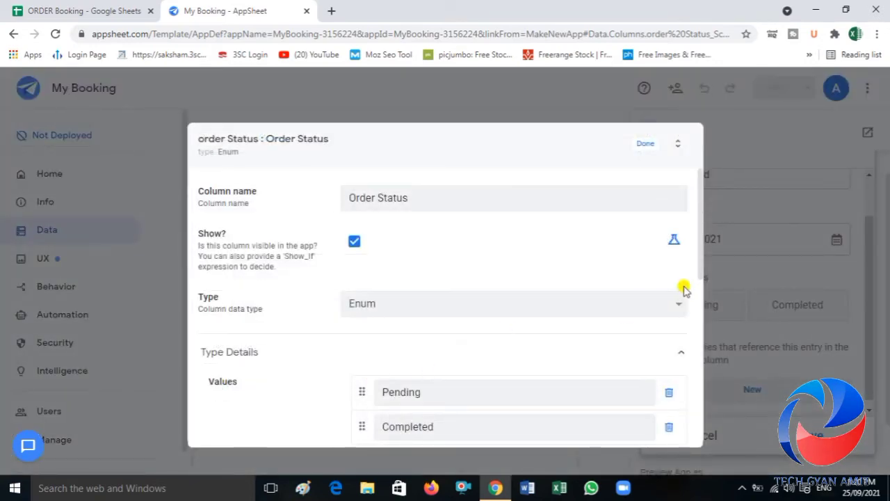
drag(701, 276, 705, 422)
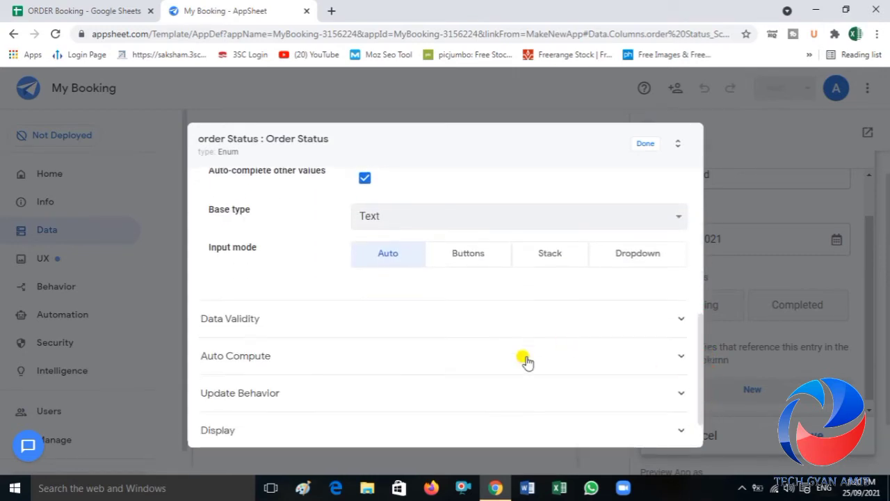
click(290, 356)
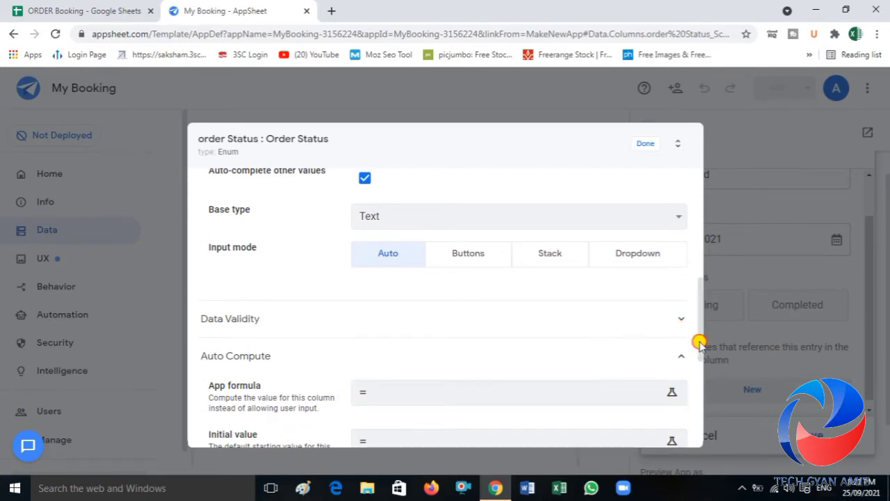
scroll(699, 342, down, 1)
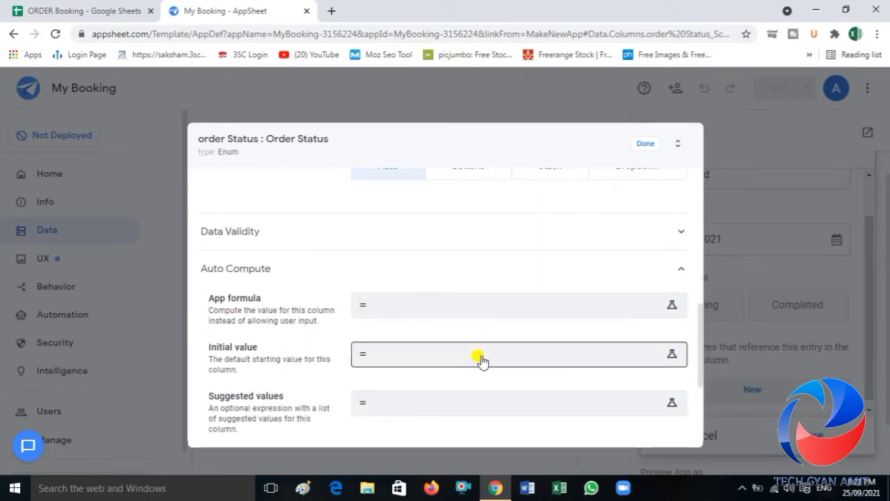
click(482, 360)
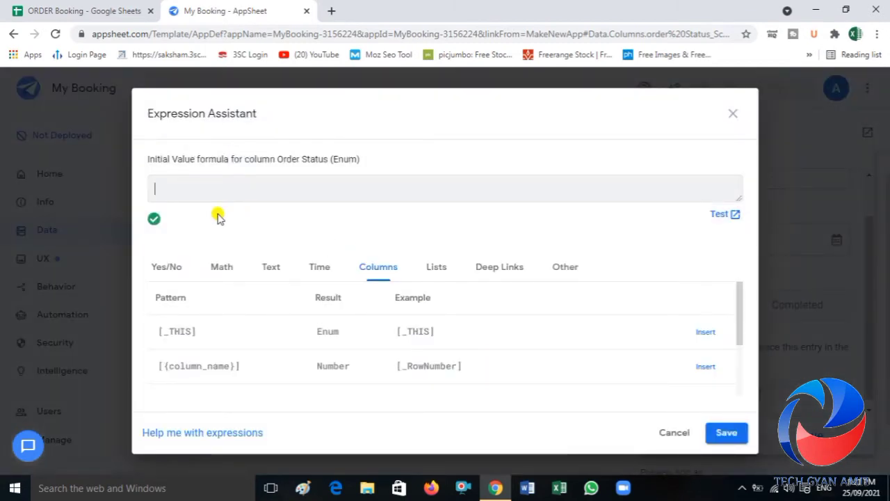
text(P)
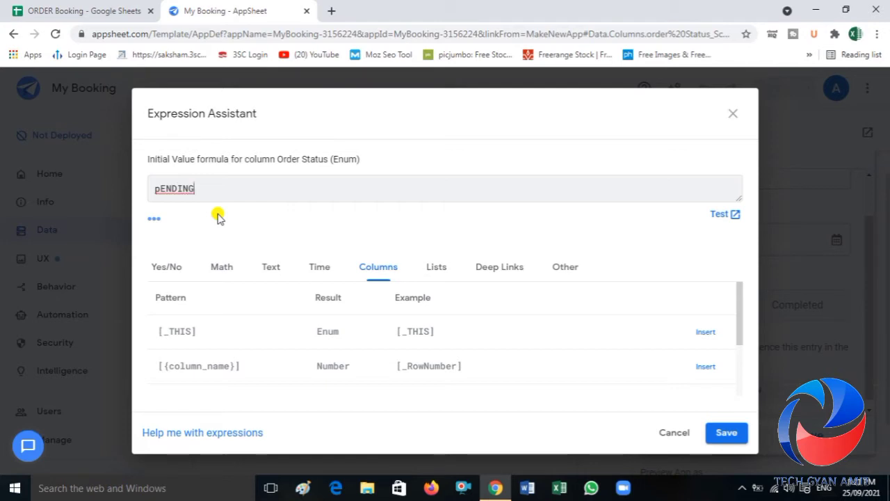
key(BackSpace)
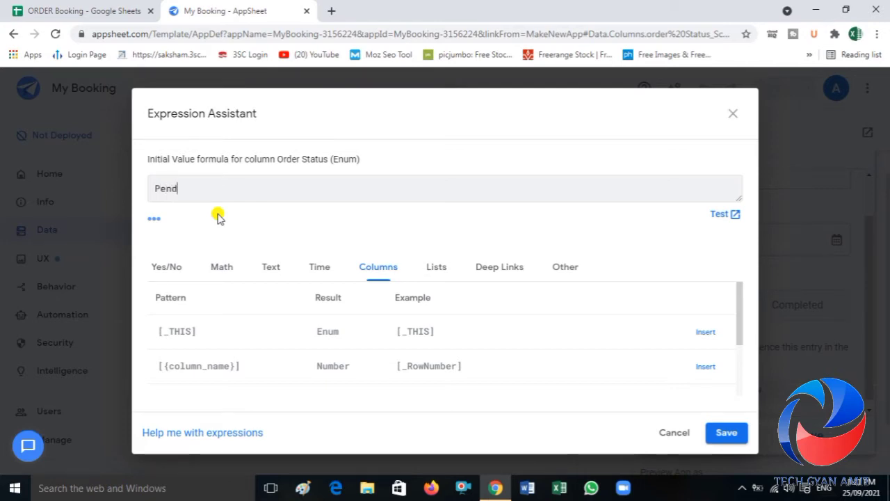
text(ending)
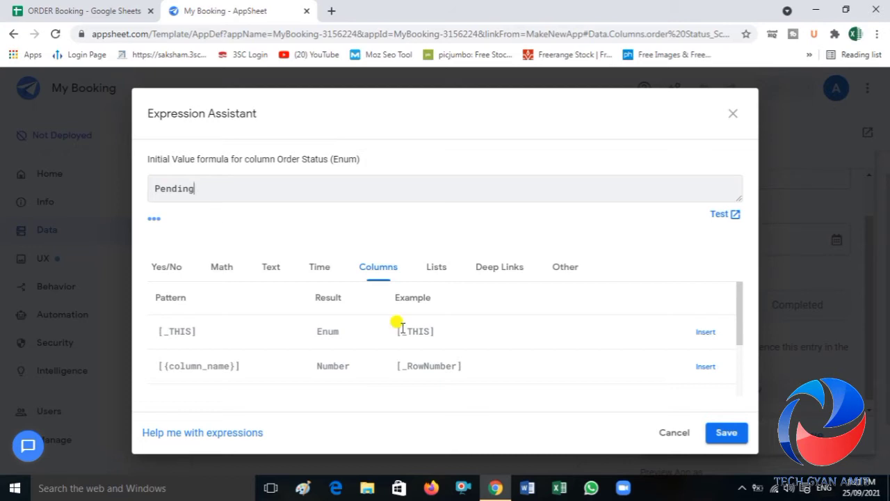
click(722, 434)
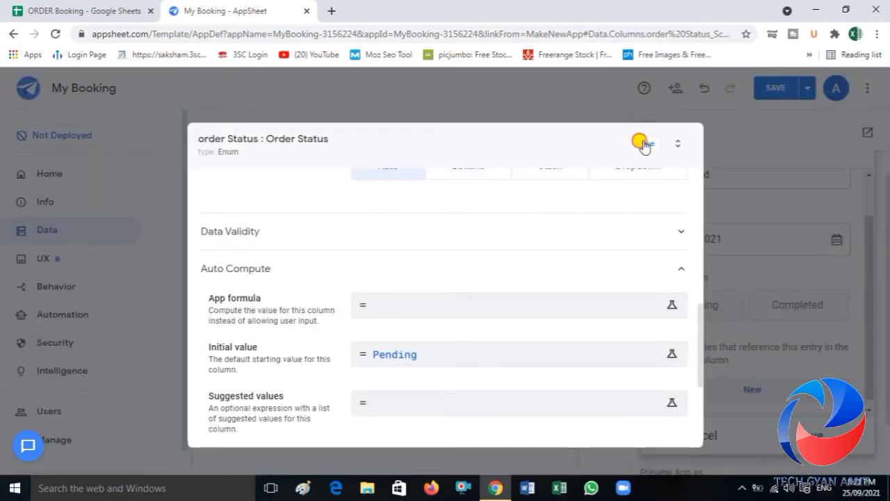
click(642, 144)
click(772, 91)
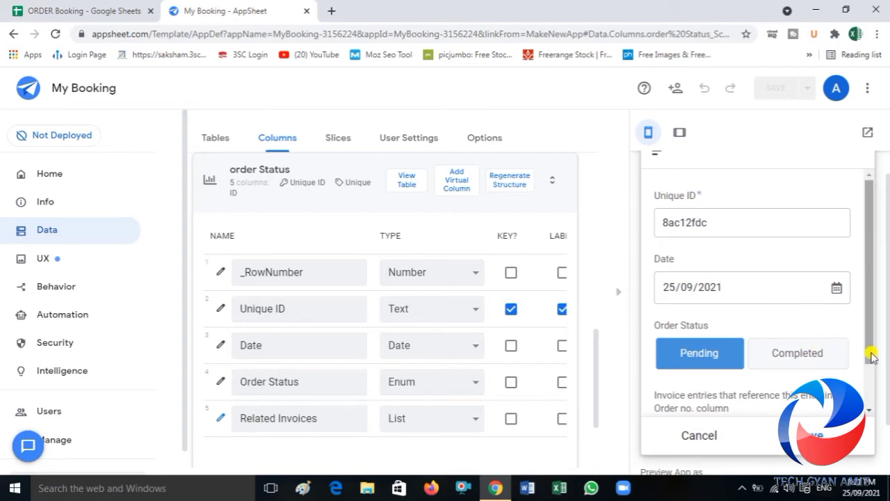
Step: Add a new related invoice entry from the order form in the preview and enter 1 as its unique Id
drag(868, 351, 871, 395)
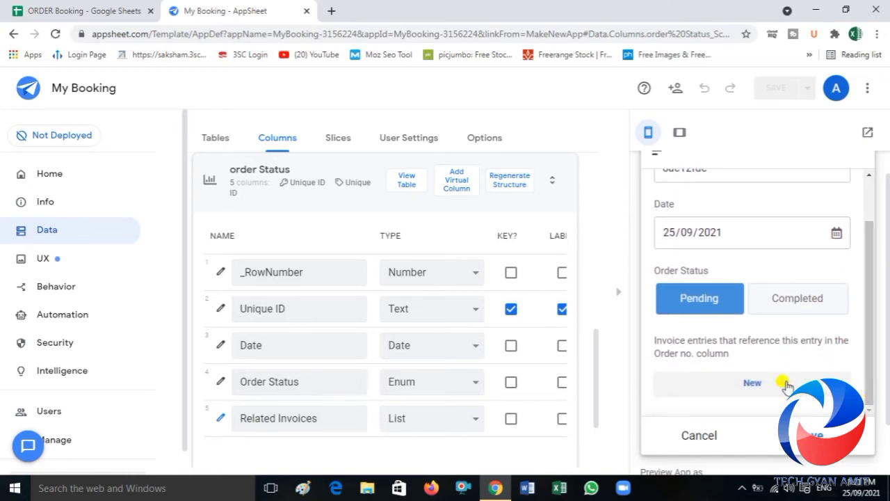
click(753, 386)
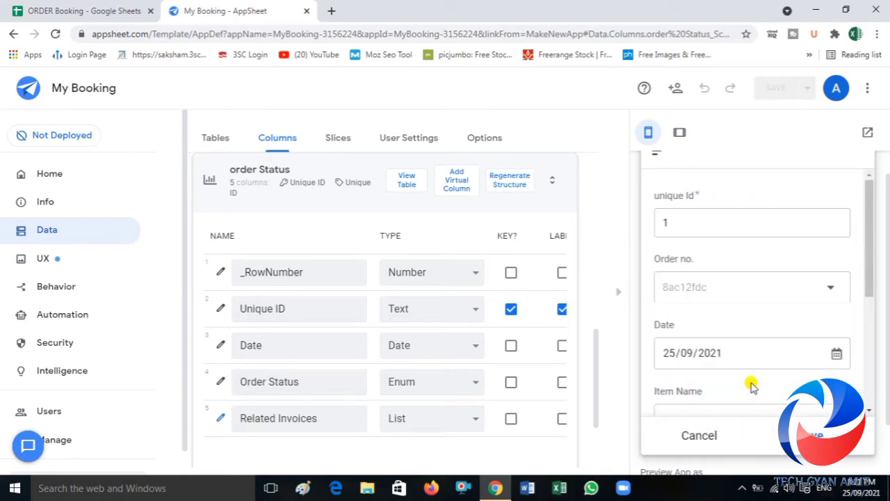
click(666, 222)
key(BackSpace)
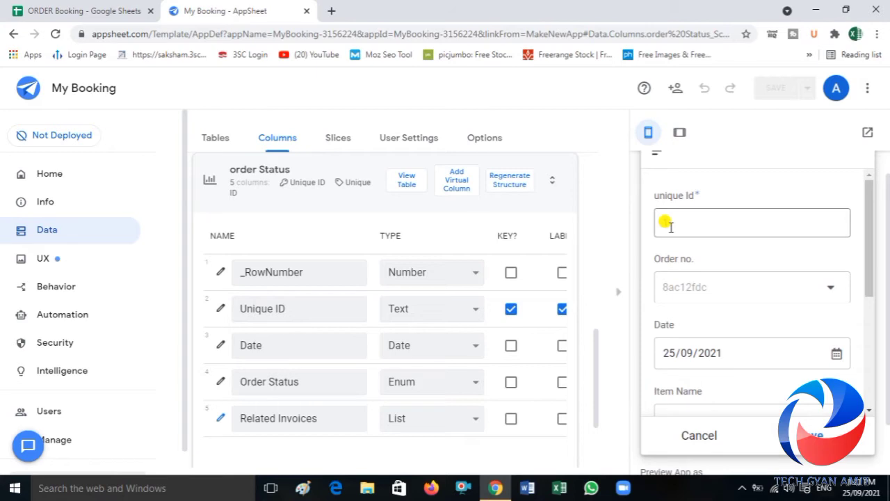
text(1)
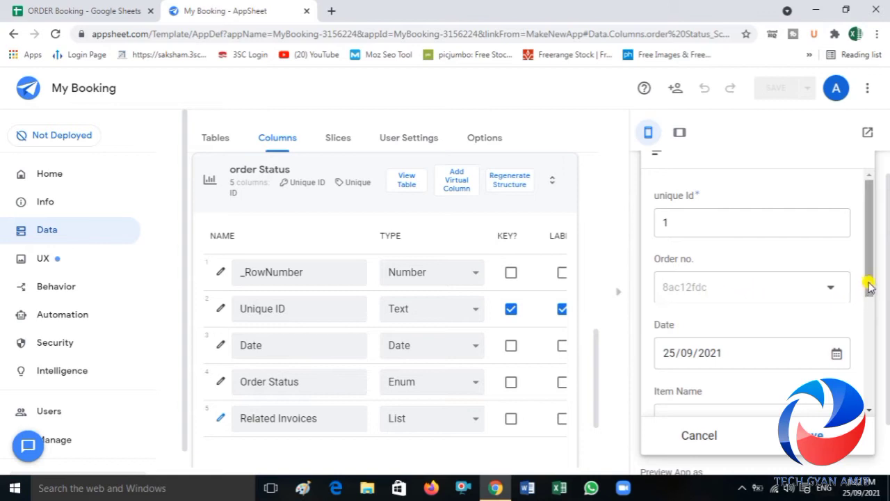
Step: Review the Invoice table's column types and initial values against the fields of the invoice form
drag(867, 285, 869, 313)
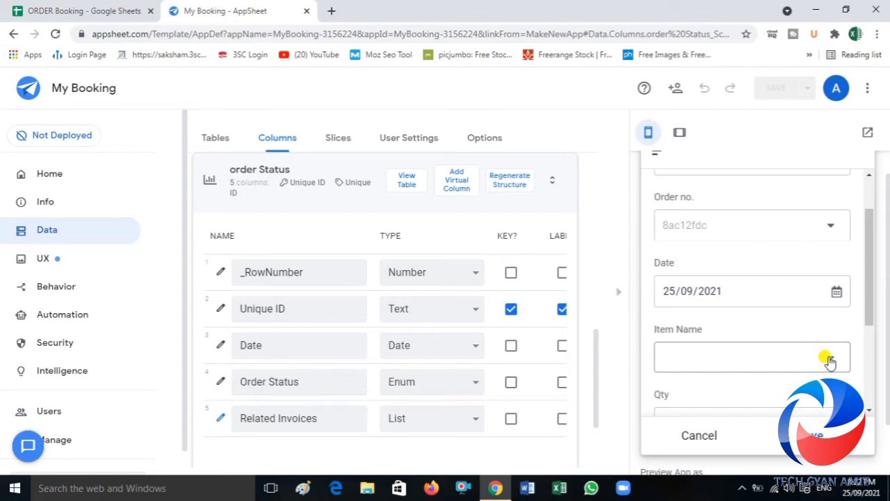
scroll(598, 368, up, 1)
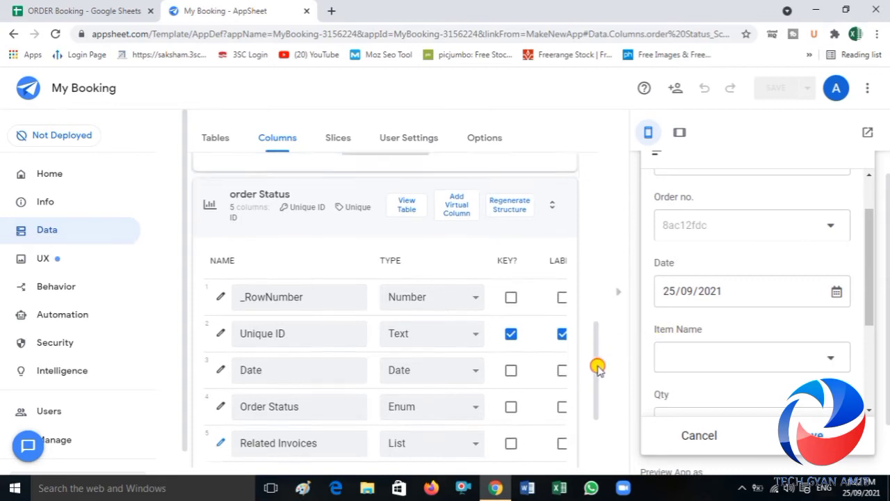
drag(598, 369, 600, 246)
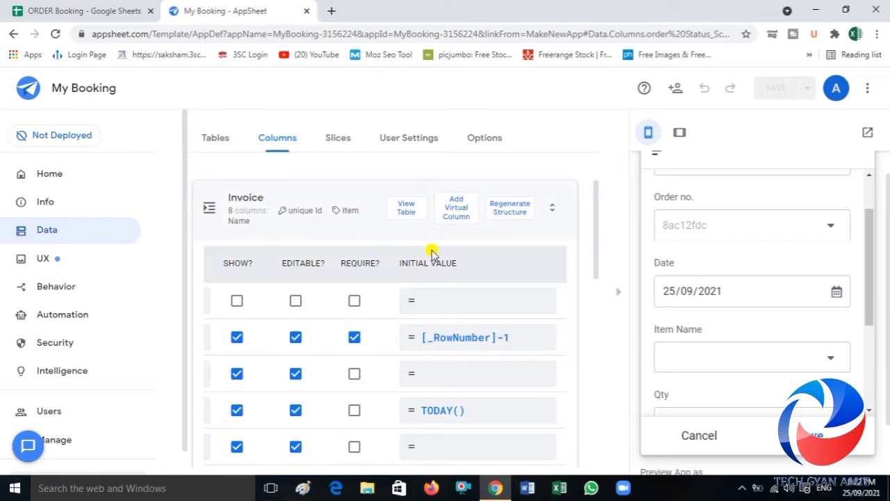
drag(597, 264, 596, 351)
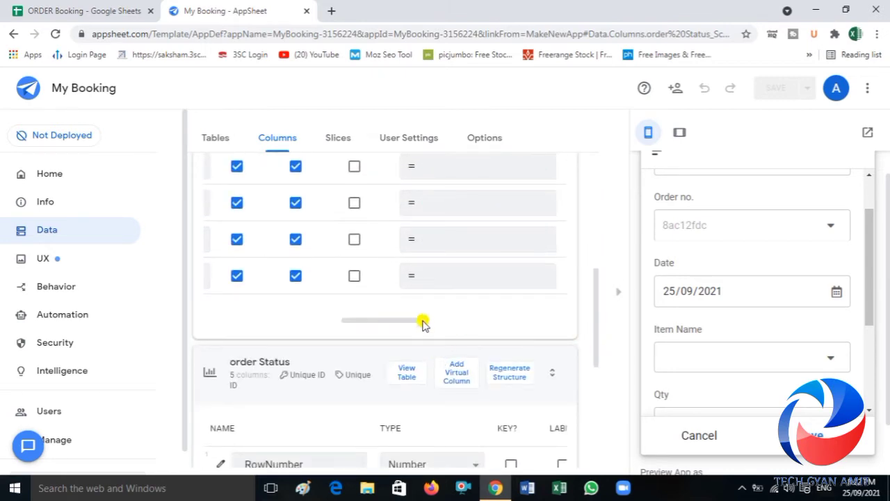
drag(422, 321, 278, 309)
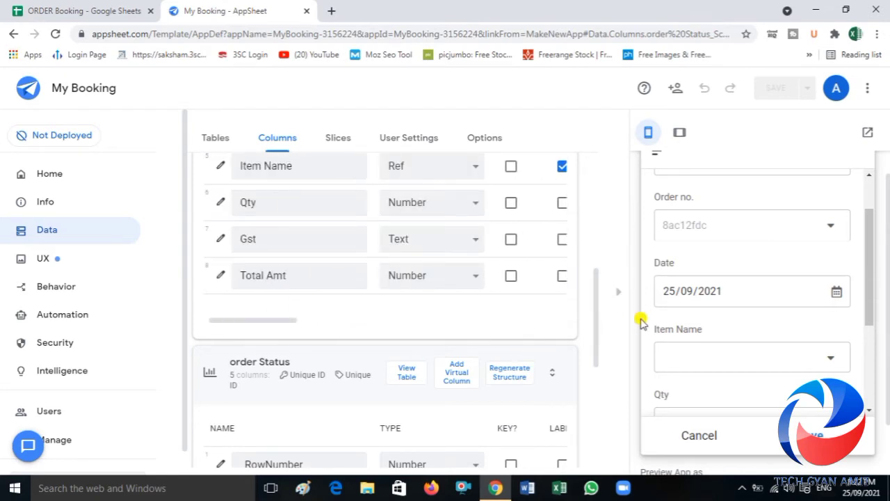
drag(594, 348, 594, 308)
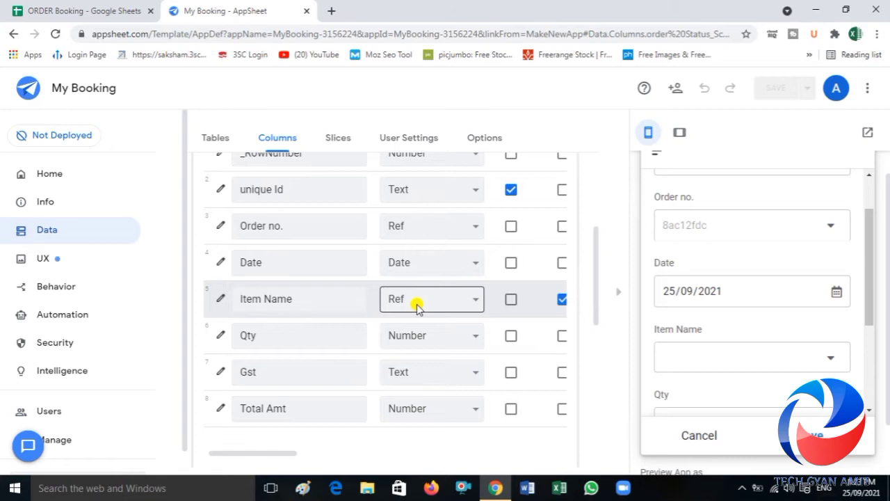
Step: Choose Samsung as the item name and set the quantity to 2 in the preview's invoice form
click(814, 356)
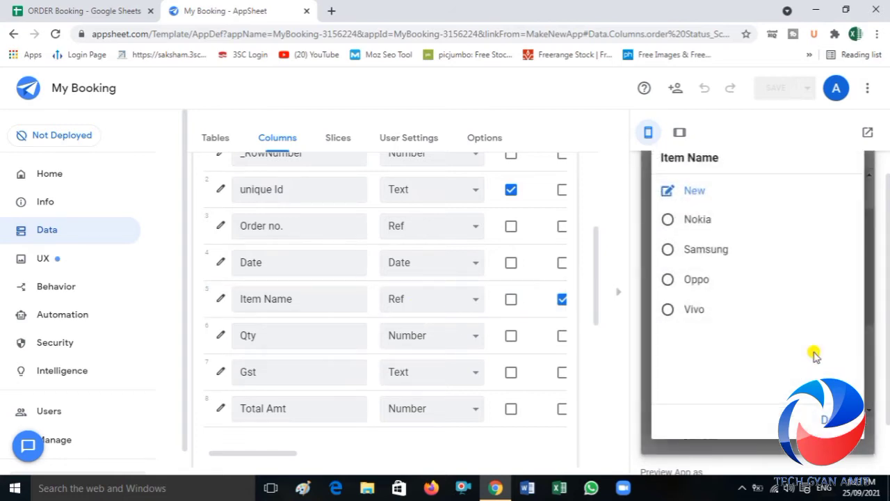
click(698, 256)
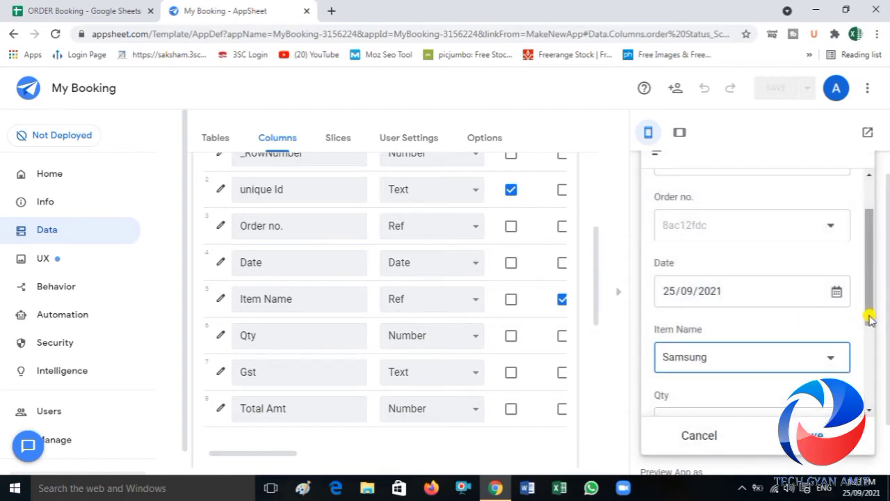
drag(868, 314, 875, 393)
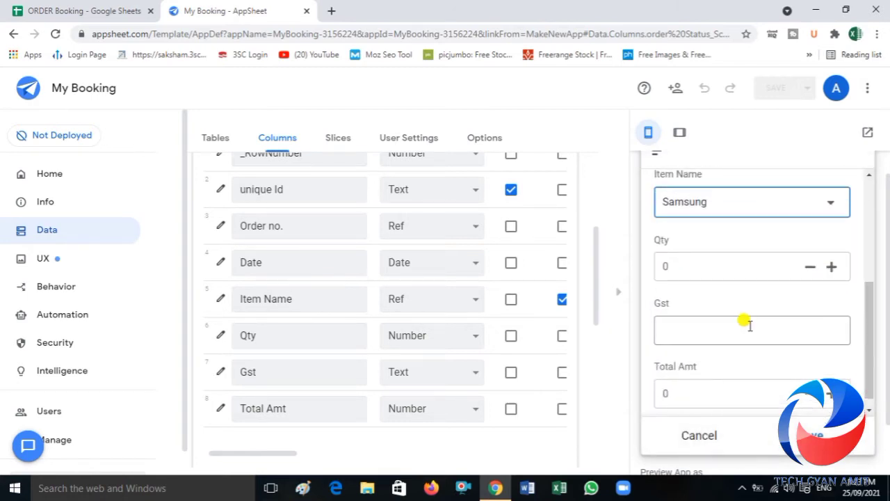
click(683, 261)
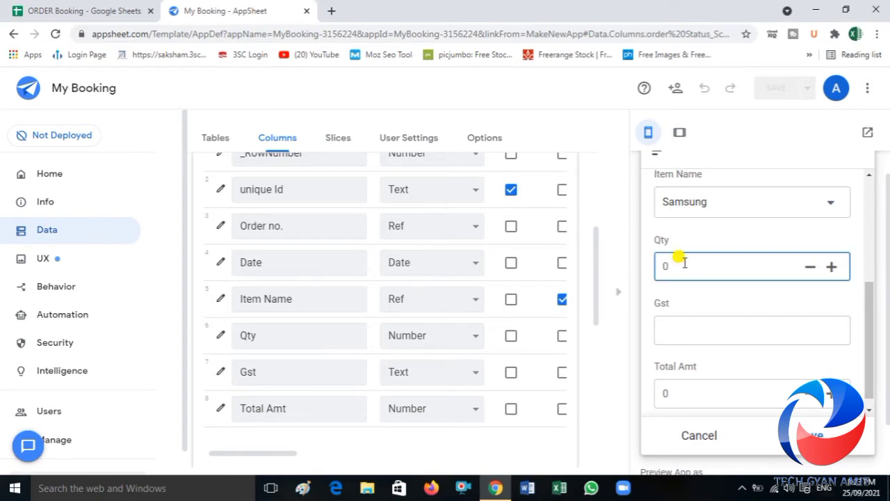
text(2)
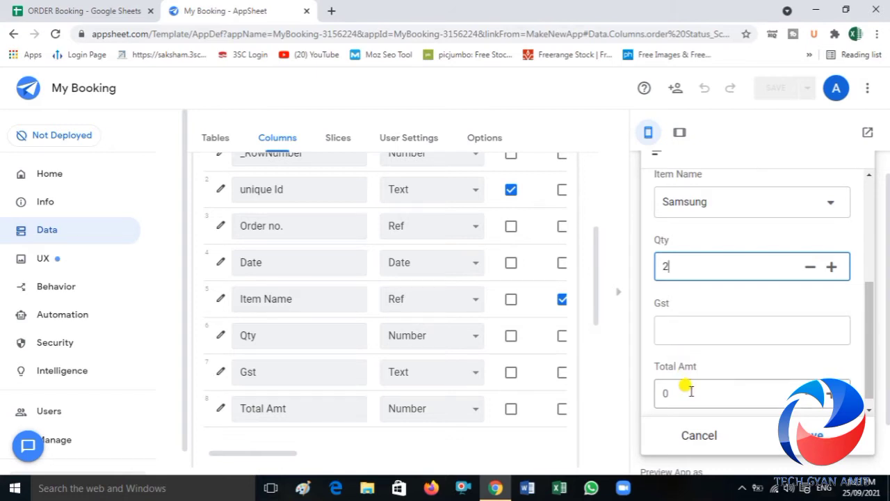
Step: Enter 263 as the Gst and 25000 as the Total Amt, and save the invoice entry
click(676, 335)
text(2)
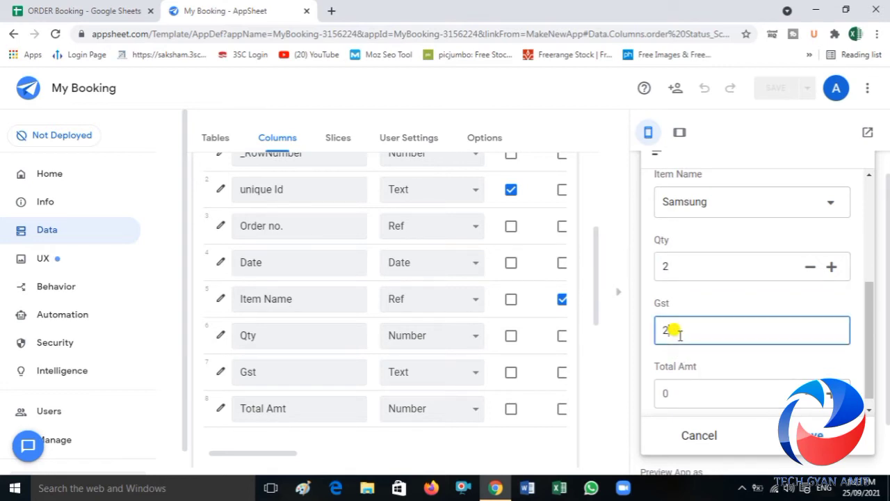
text(63)
click(682, 394)
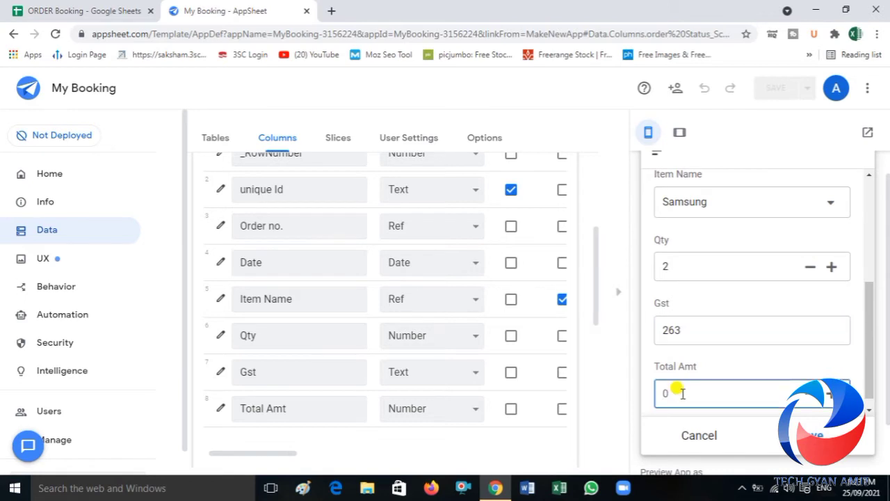
text(25000)
click(816, 435)
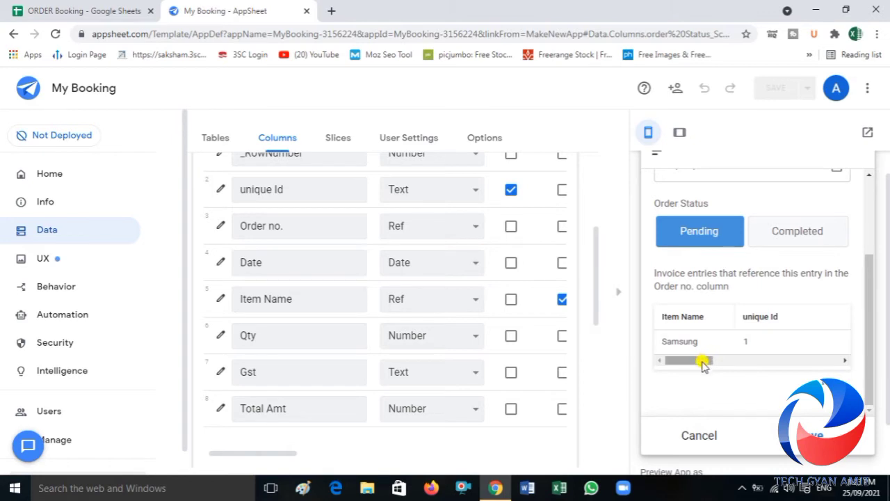
Step: Review the order form's fields and the Samsung invoice entry listed under it in the preview
drag(703, 360, 731, 374)
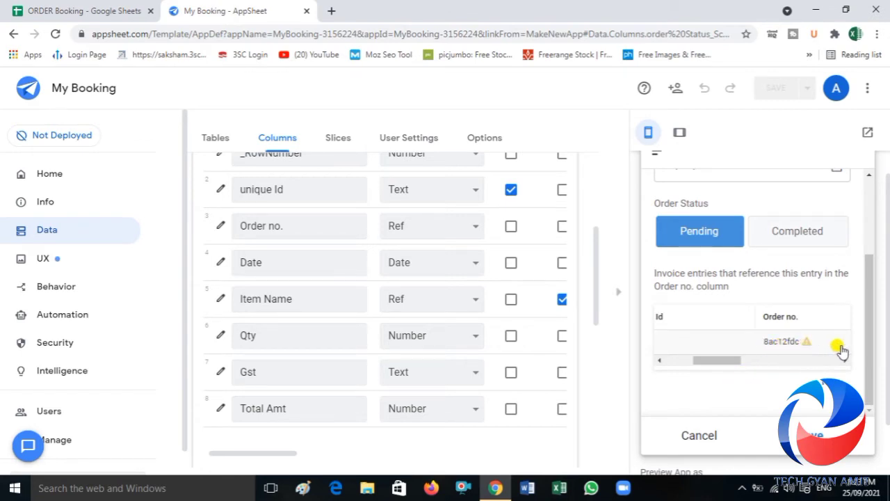
drag(872, 353, 862, 281)
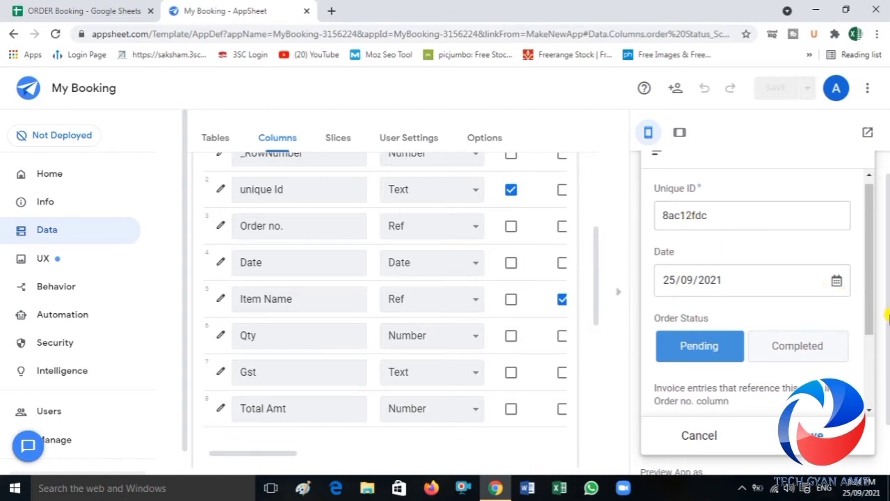
drag(871, 313, 869, 383)
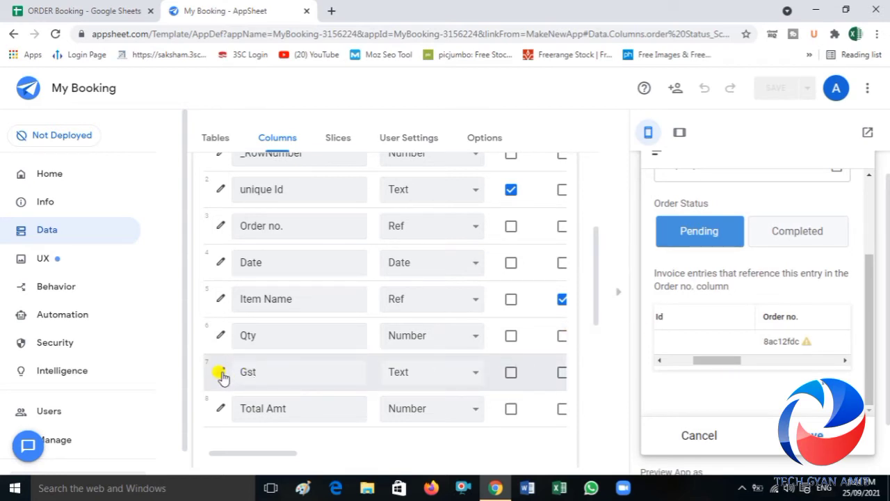
click(239, 335)
Step: Switch to the ORDER Booking spreadsheet and examine the Invoice, order Status and rate List sheets
click(109, 8)
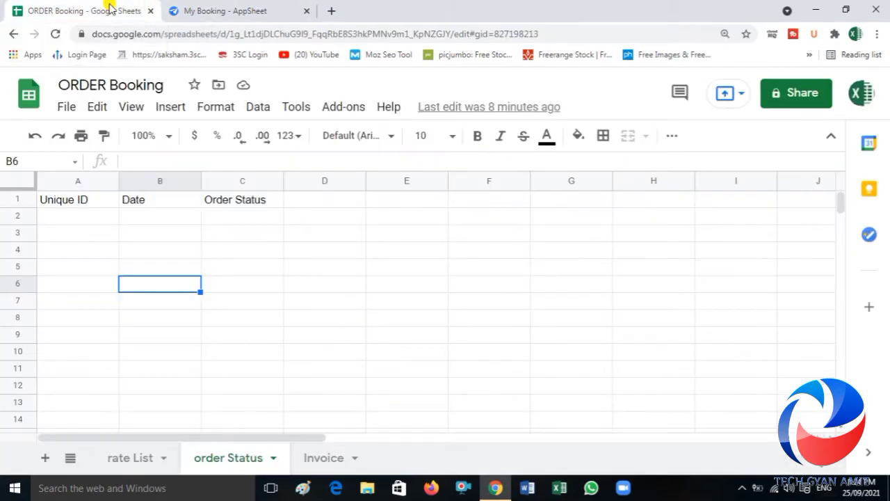
click(315, 458)
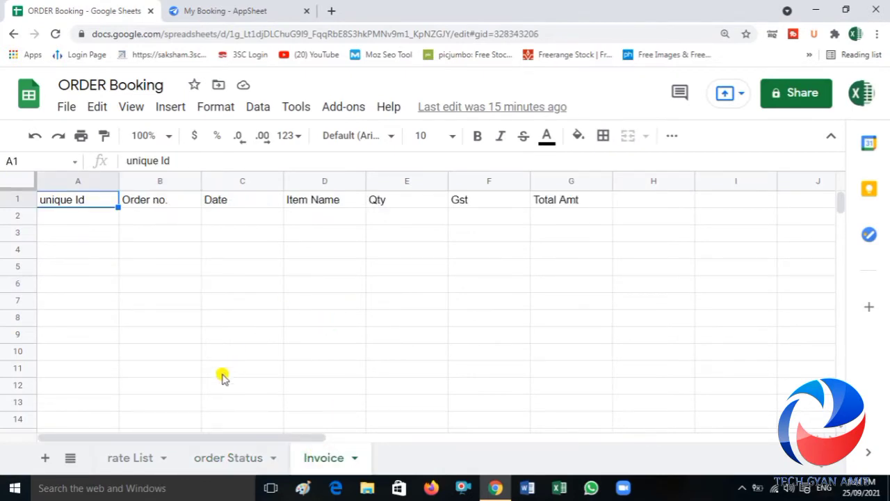
click(221, 464)
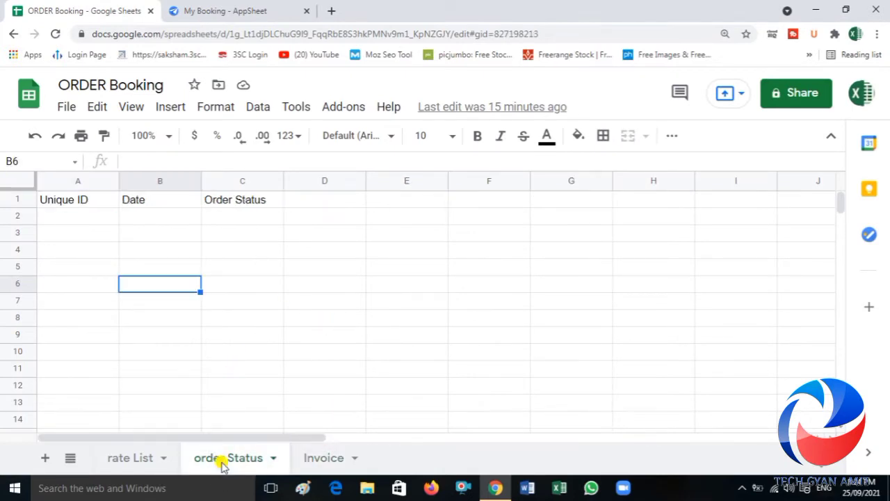
click(150, 459)
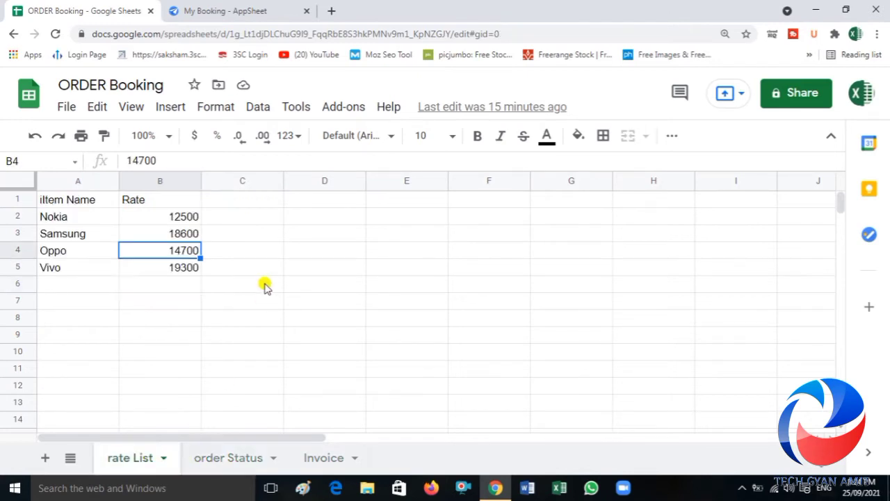
Step: Try to double the Nokia rate in cell C2 of the rate List sheet with the formula =B22*2
click(259, 221)
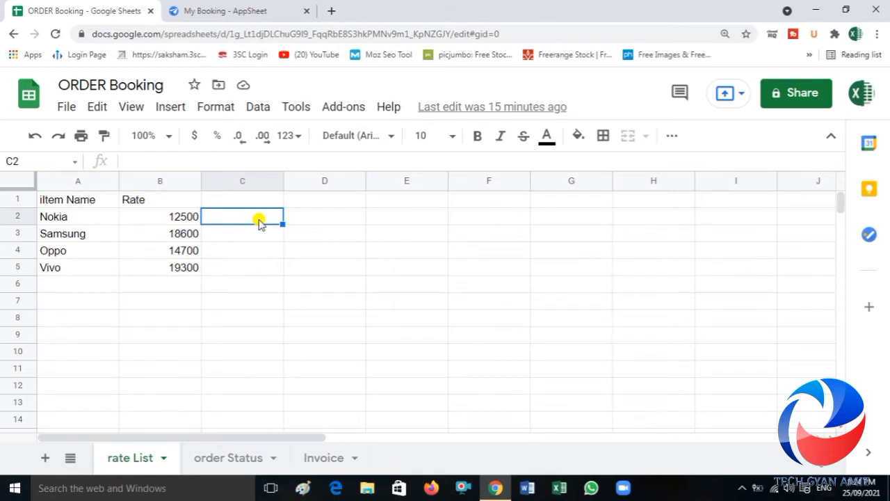
text(=)
key(Left)
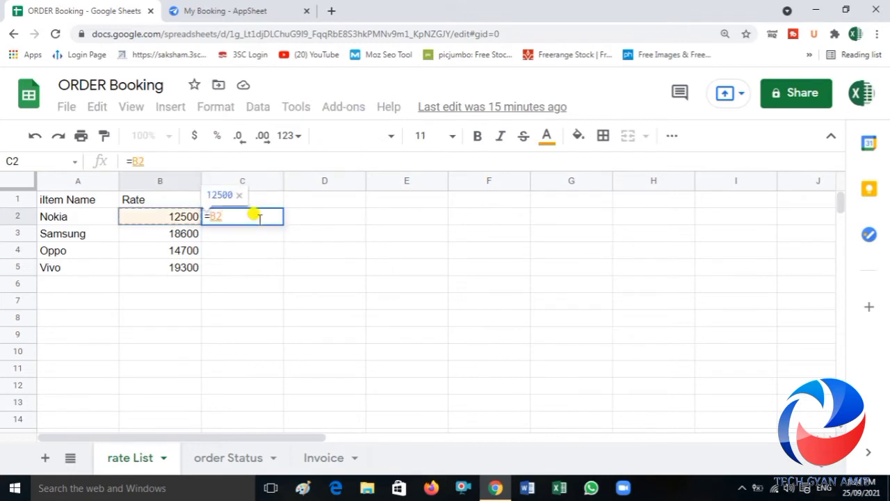
text(2)
key(Return)
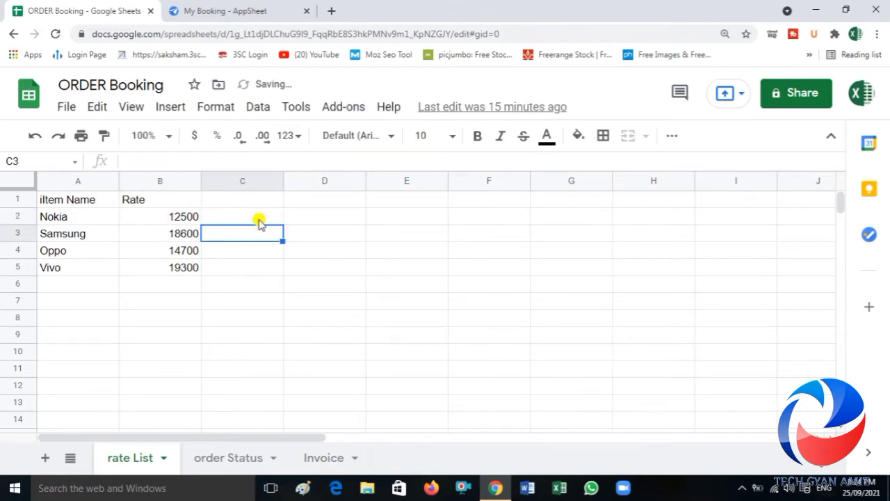
click(259, 221)
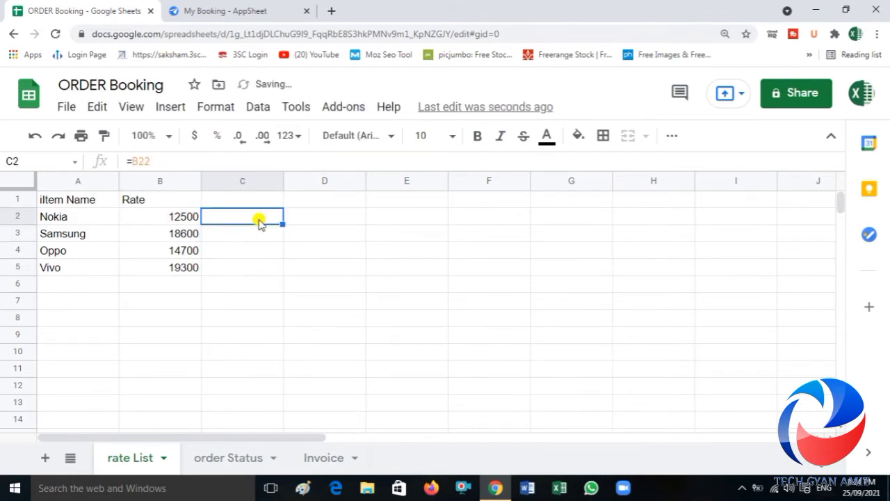
click(178, 161)
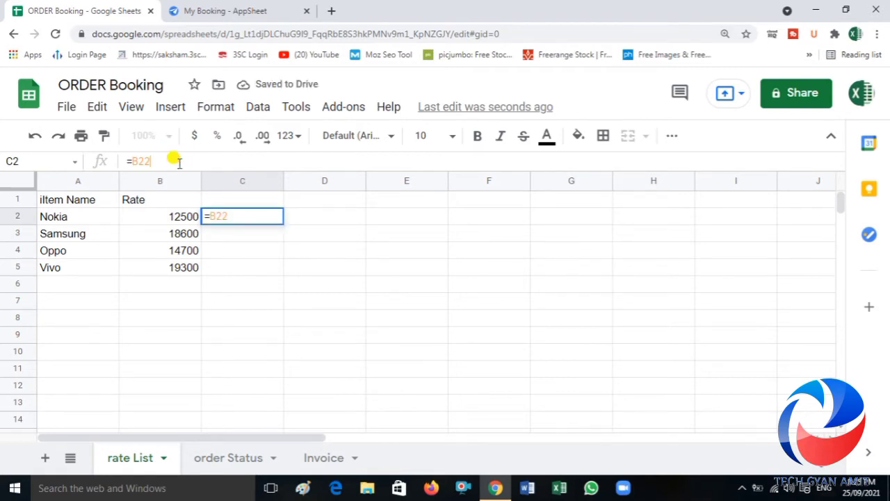
text(*2)
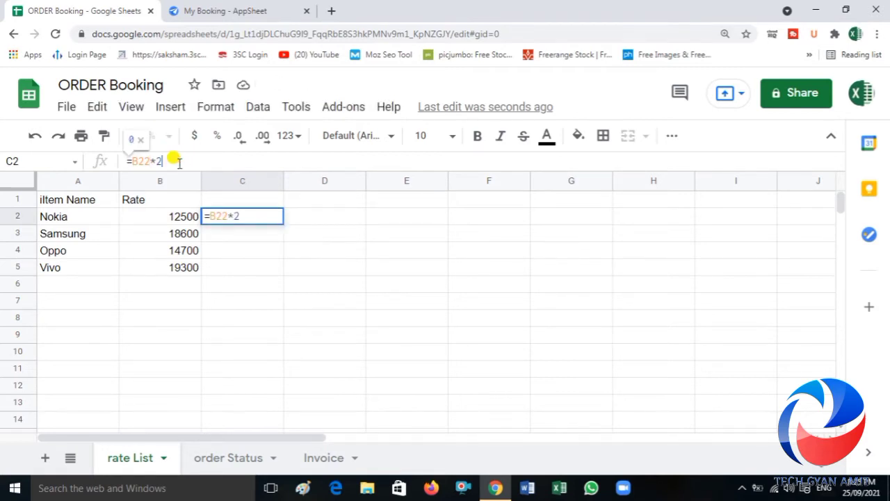
key(Return)
key(Up)
key(Left)
key(Left)
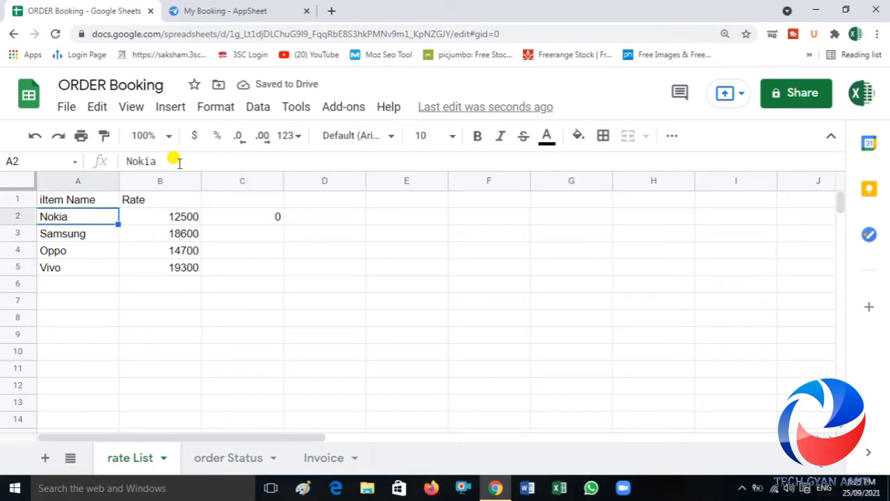
Step: Enter the formula =B2*2 in cell C2 of the rate List sheet to double the Nokia rate
click(249, 217)
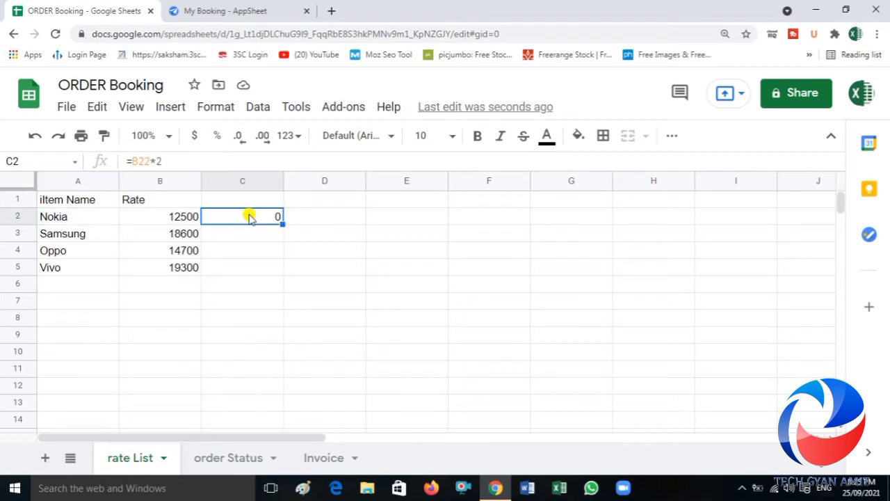
text(=)
key(Left)
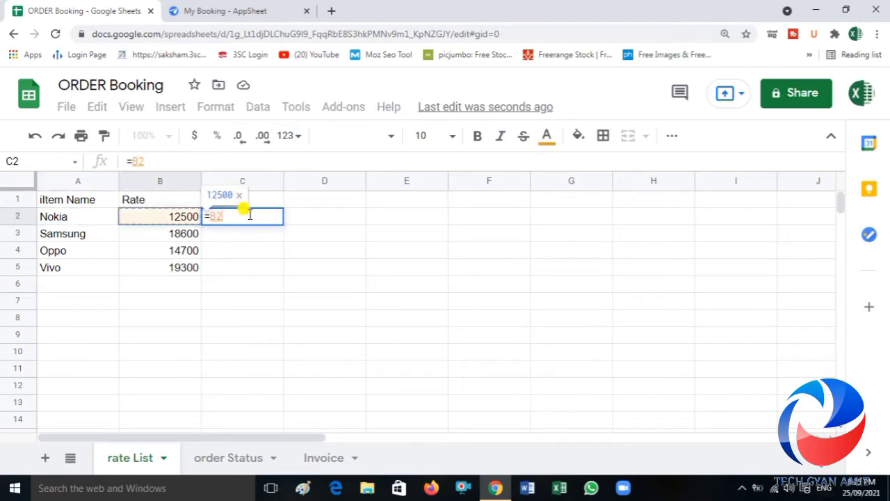
text(*2)
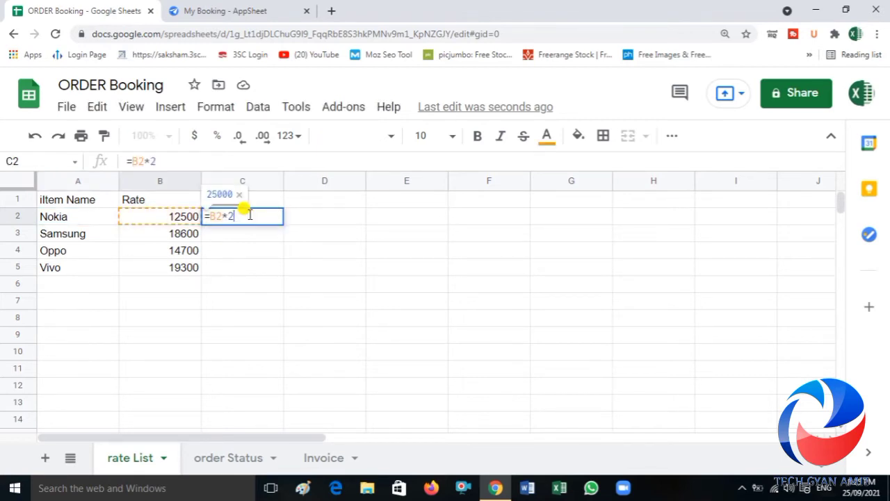
key(Return)
key(Escape)
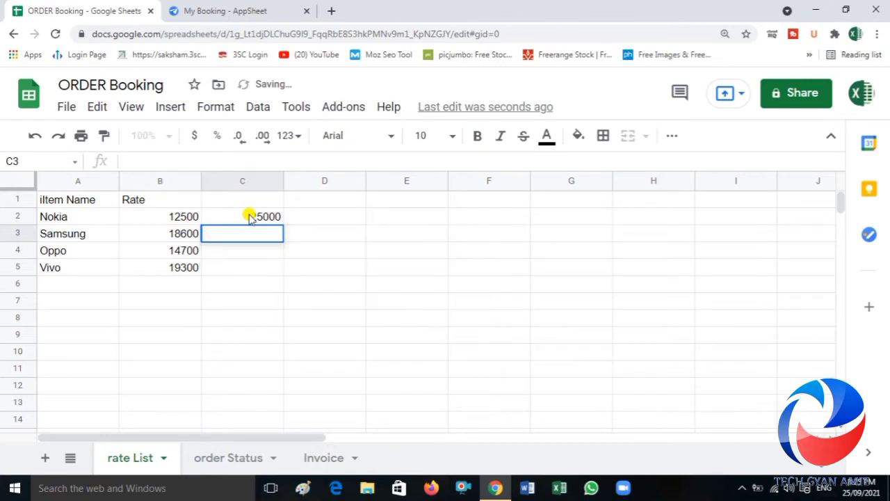
key(Down)
key(Up)
key(Up)
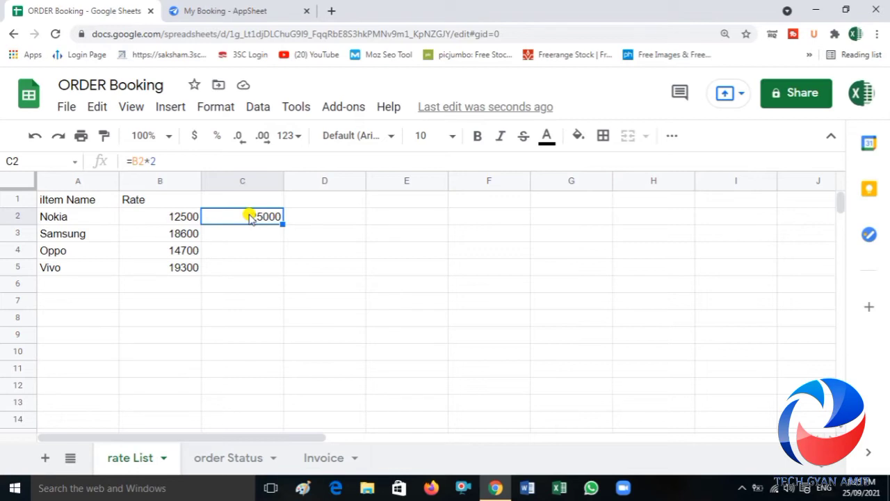
key(Right)
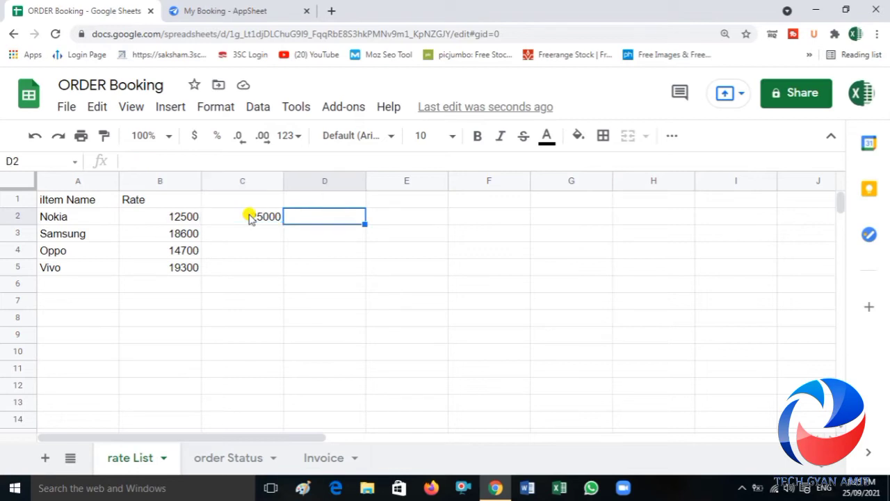
click(182, 10)
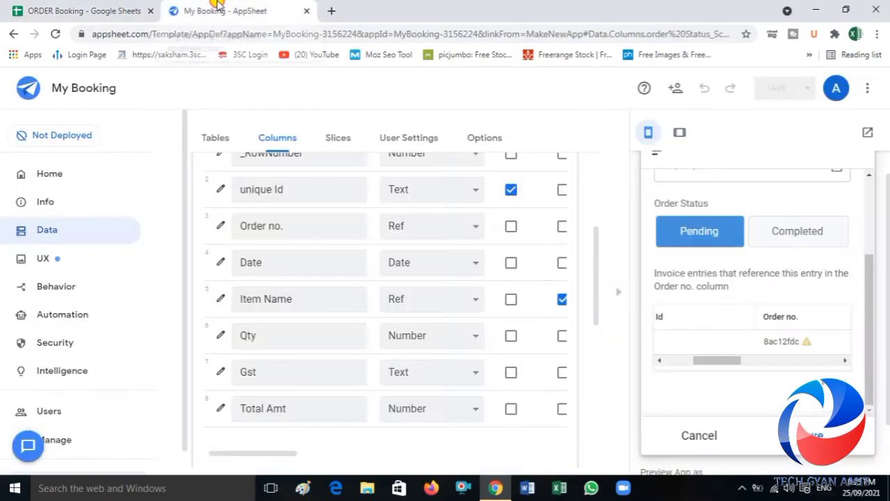
click(219, 372)
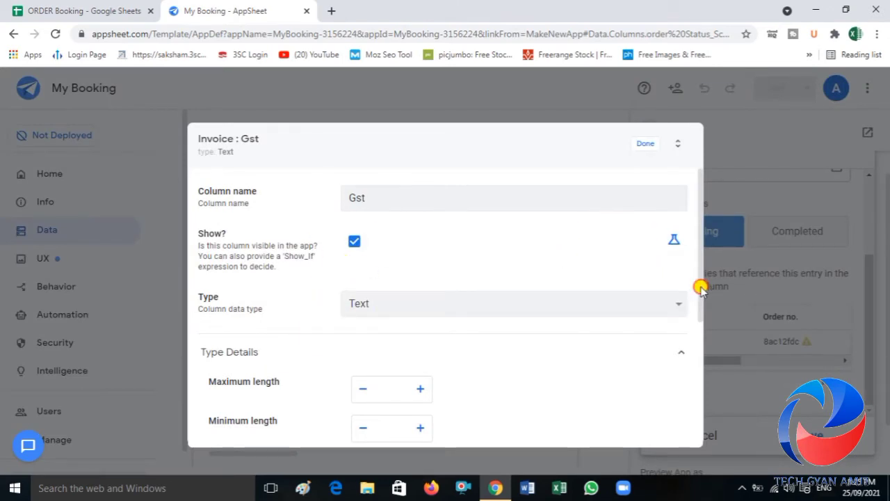
drag(700, 287, 702, 373)
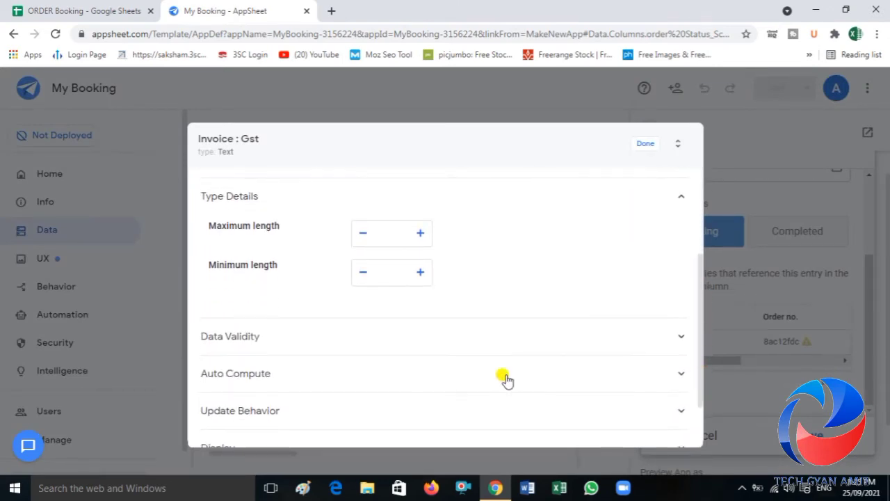
click(313, 385)
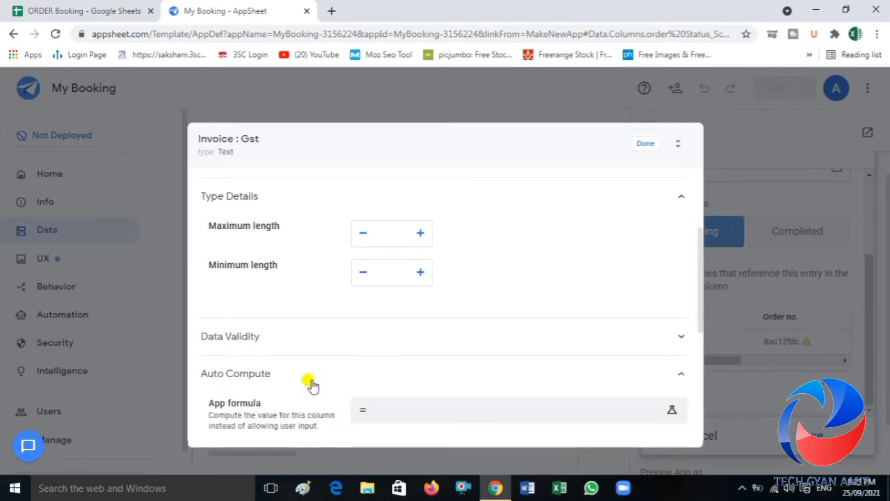
click(395, 416)
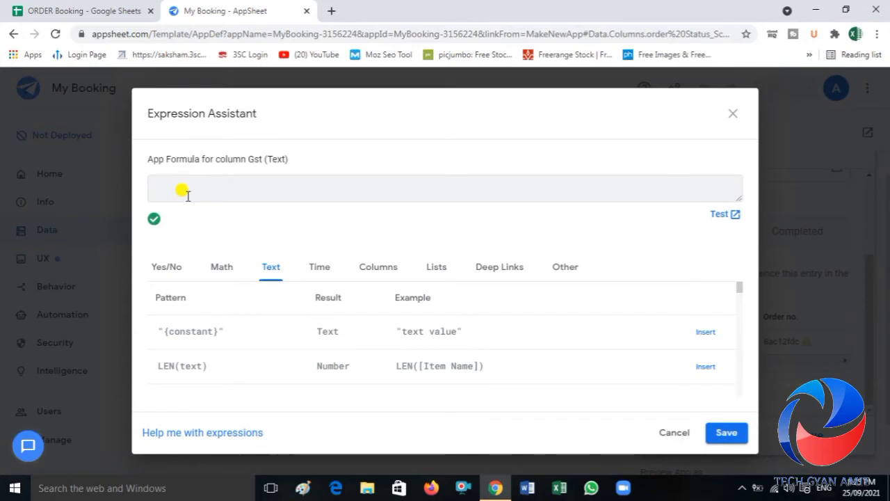
click(92, 9)
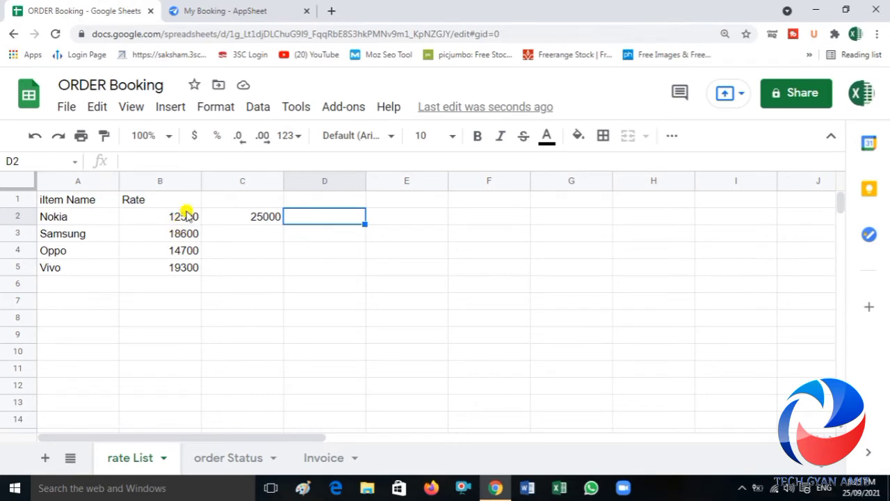
click(248, 8)
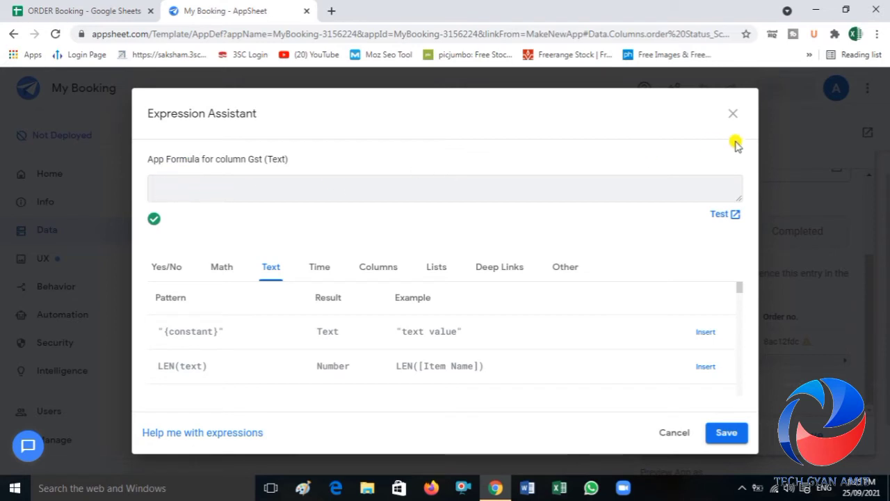
click(733, 117)
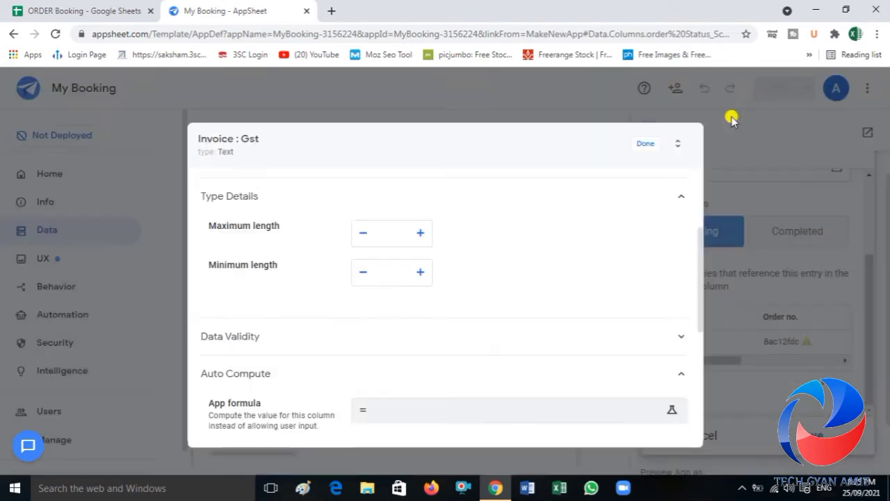
click(646, 147)
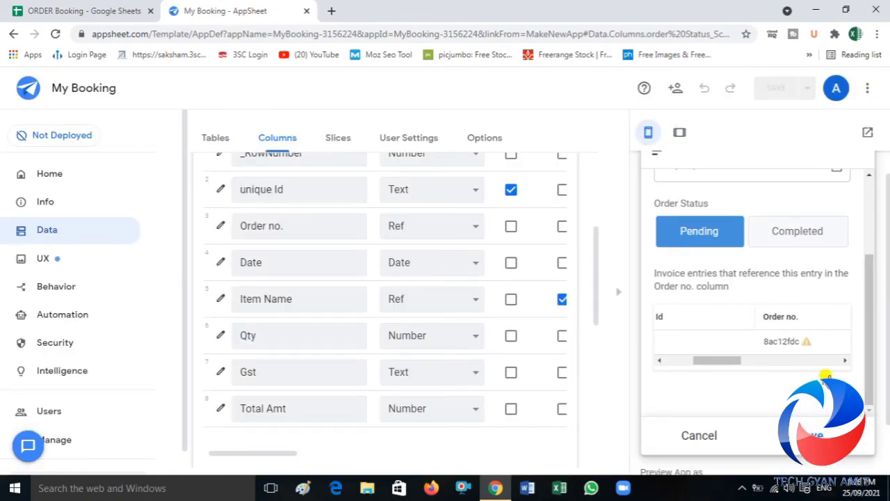
Step: Open a new invoice entry under the order in the preview and review its fields through Total Amt
click(827, 383)
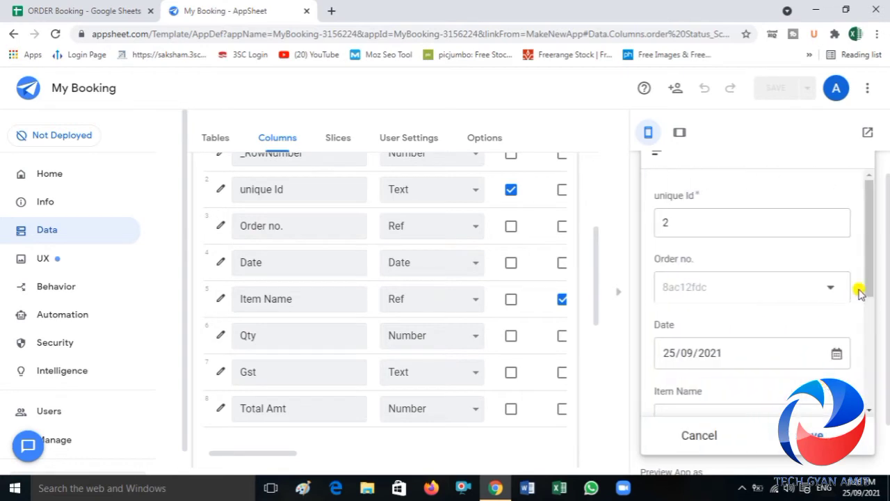
drag(867, 286, 873, 374)
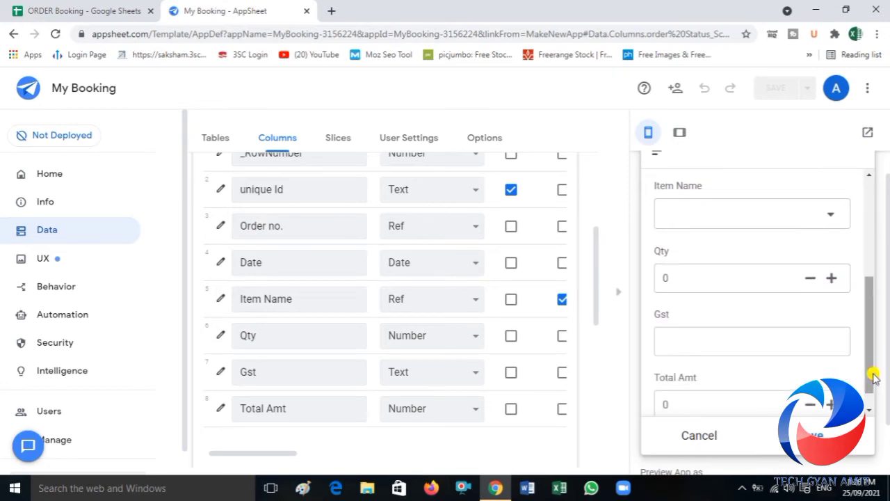
Step: Set the app formula of the Invoice table's Gst column to [Item Name].[Rate] and save the app
click(221, 374)
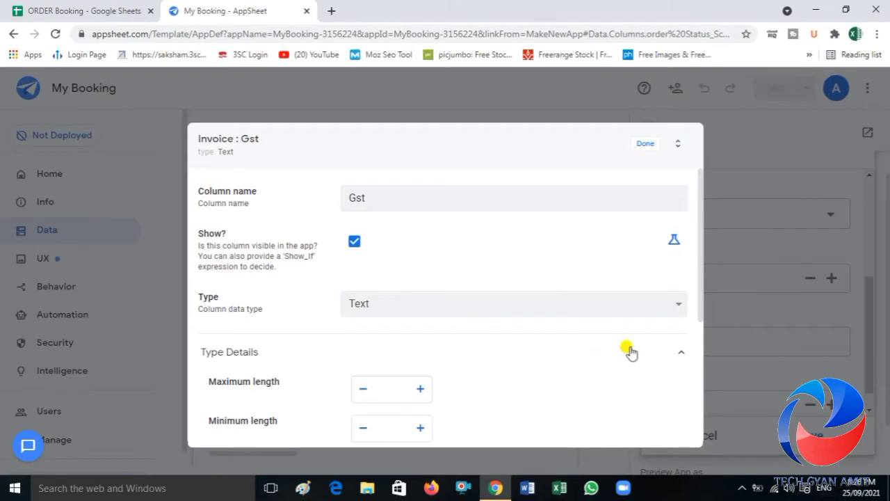
drag(700, 299, 706, 407)
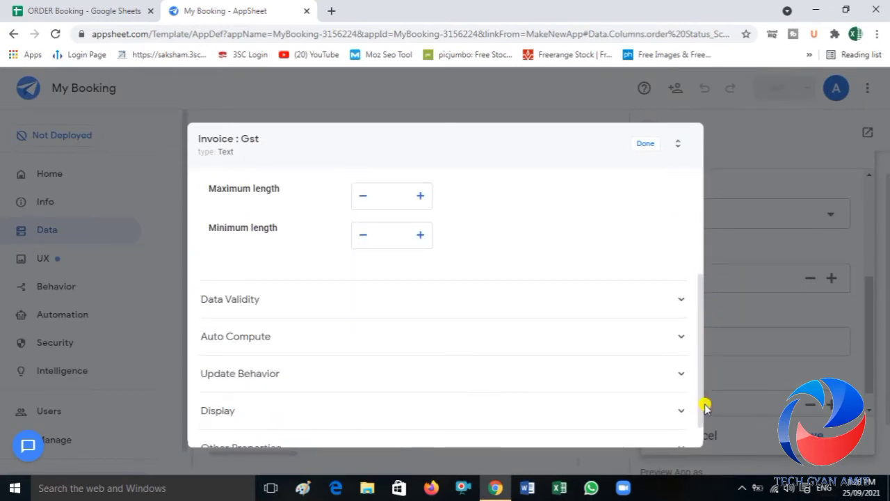
click(320, 343)
click(404, 383)
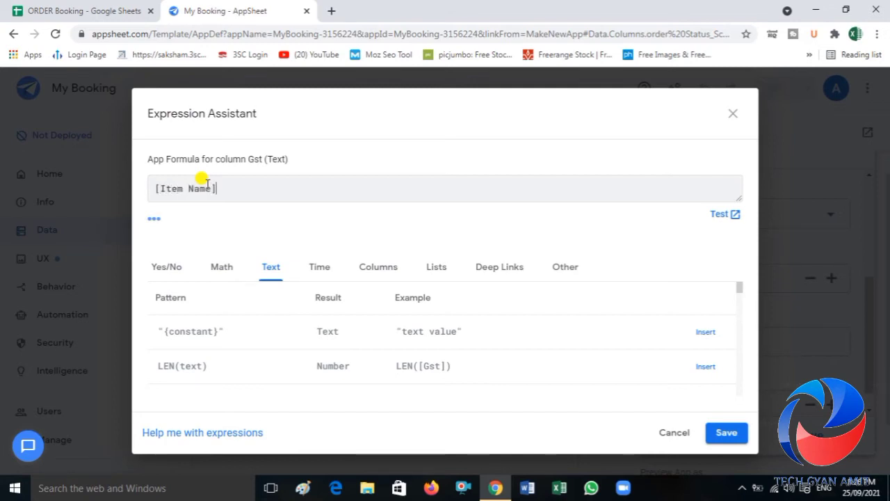
text(.)
click(104, 9)
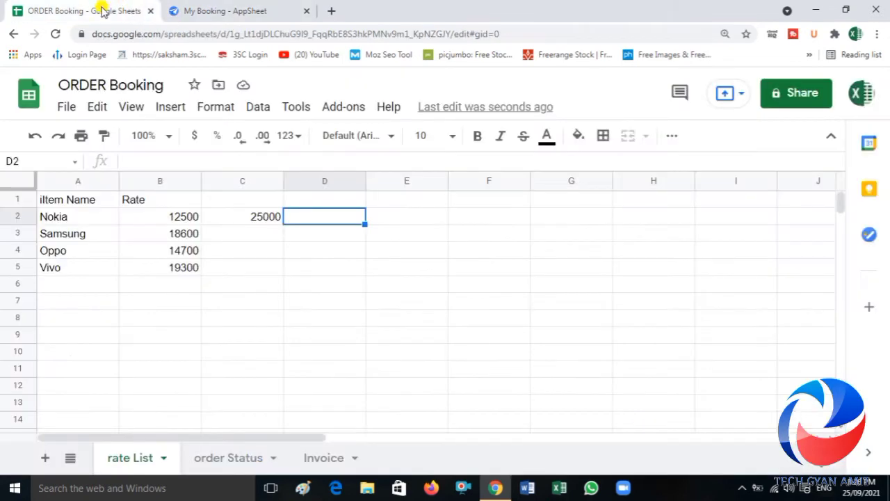
click(232, 10)
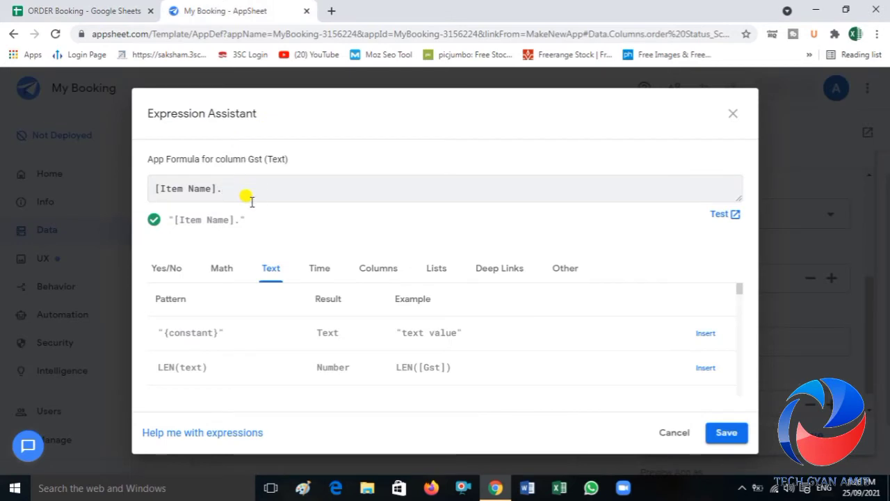
text([Rate)
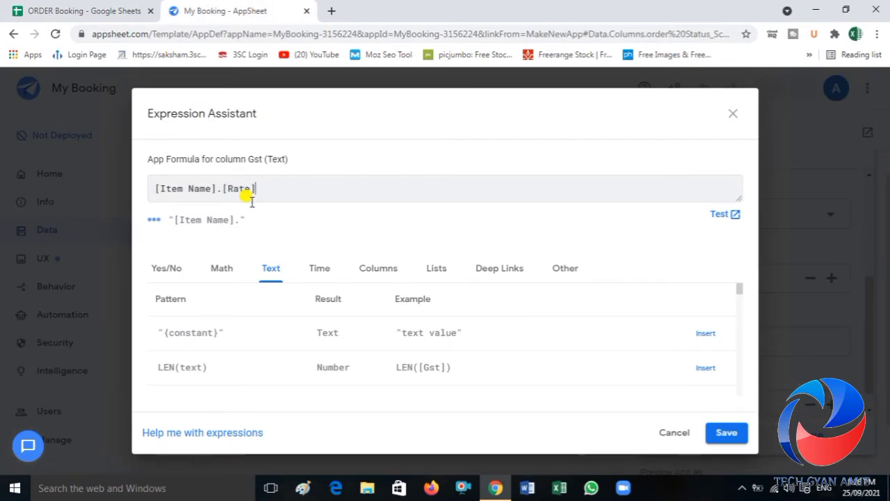
click(726, 432)
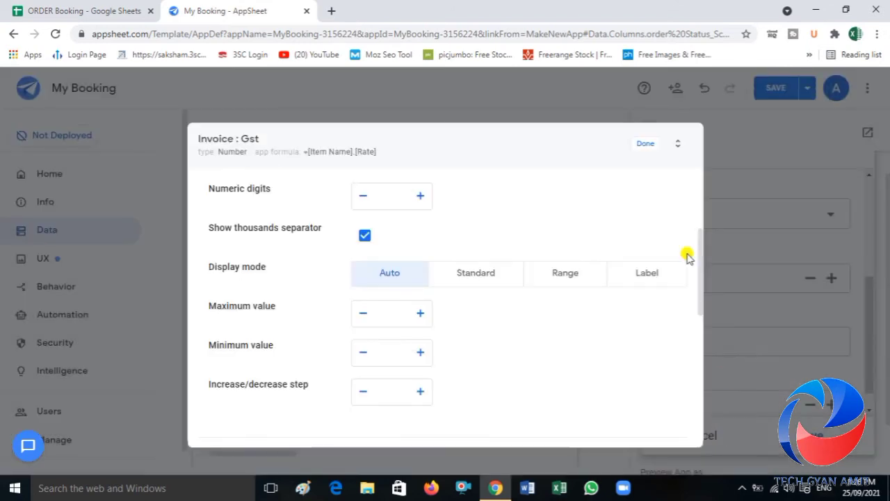
click(641, 146)
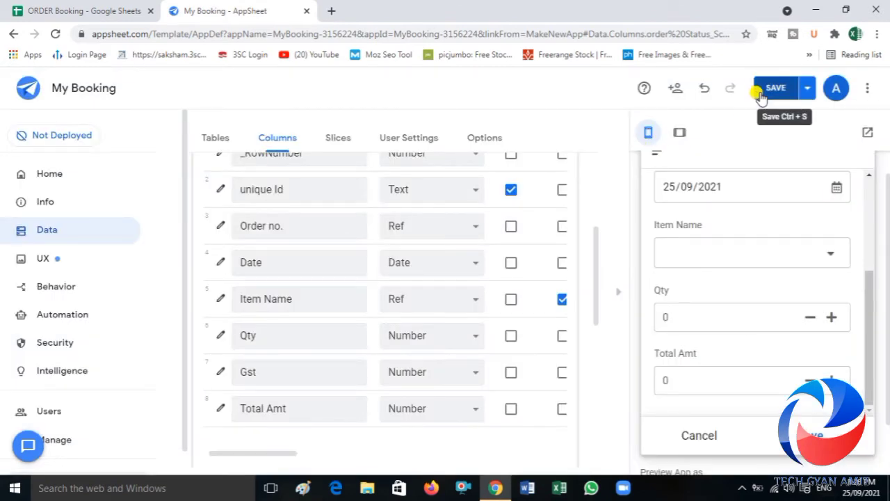
click(765, 91)
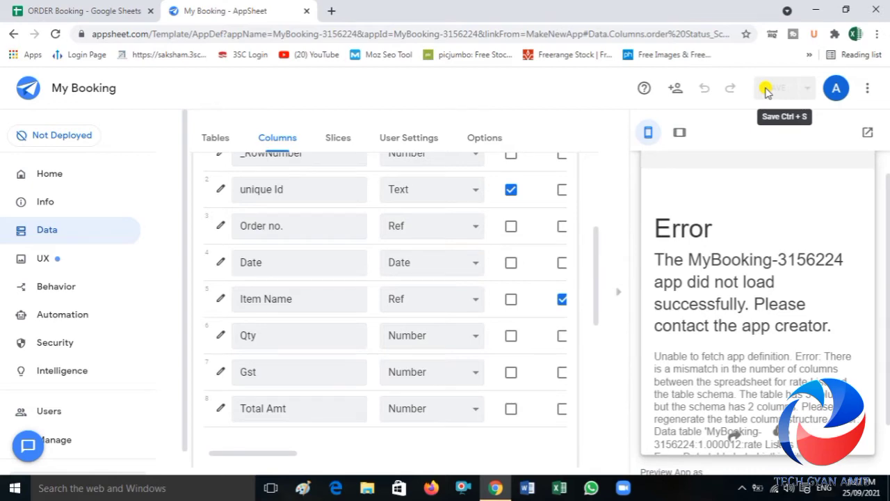
Step: Open the Invoice table's Gst column settings and review its app formula
click(220, 375)
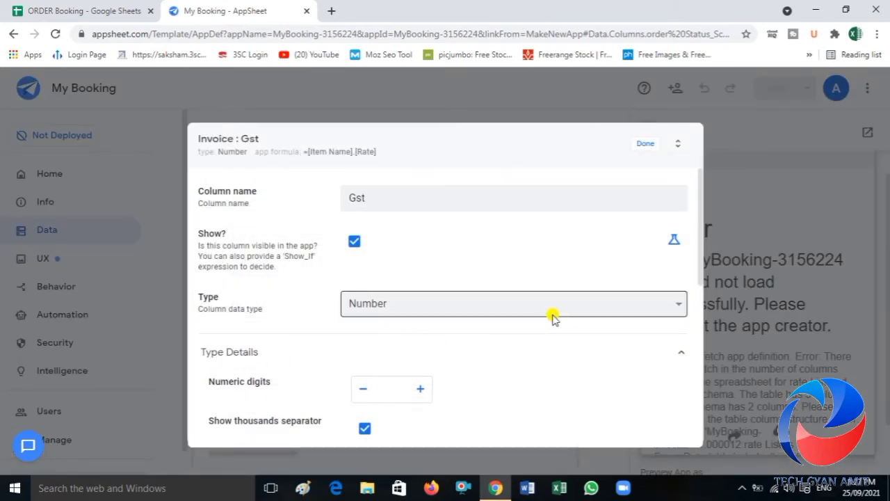
drag(702, 270, 700, 398)
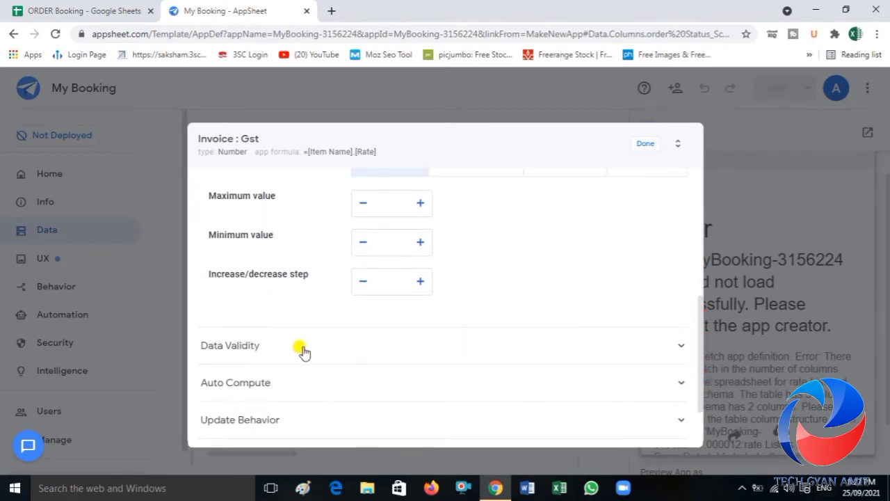
click(281, 384)
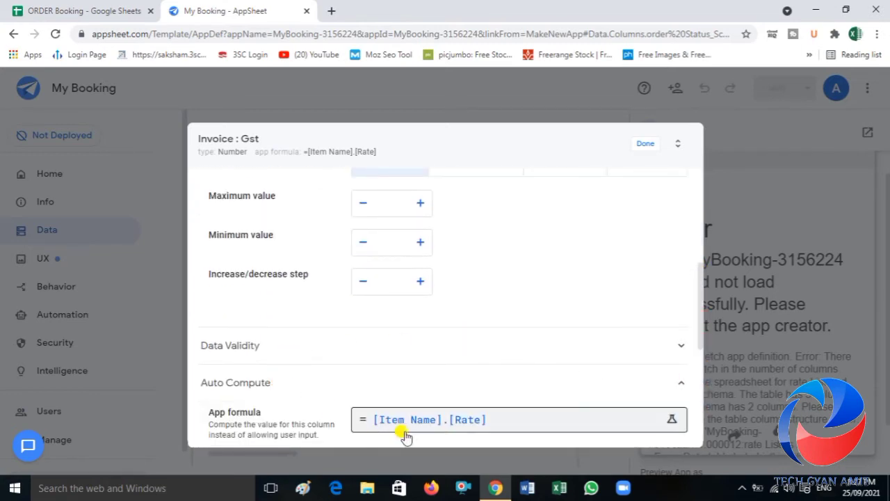
Step: Switch to the ORDER Booking spreadsheet and correct the header in cell A1 of the rate List sheet to "item Name"
click(86, 10)
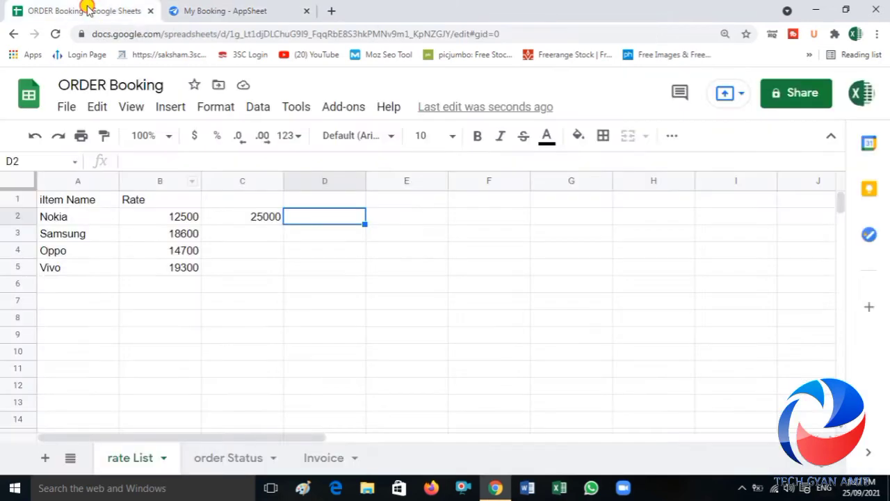
click(56, 202)
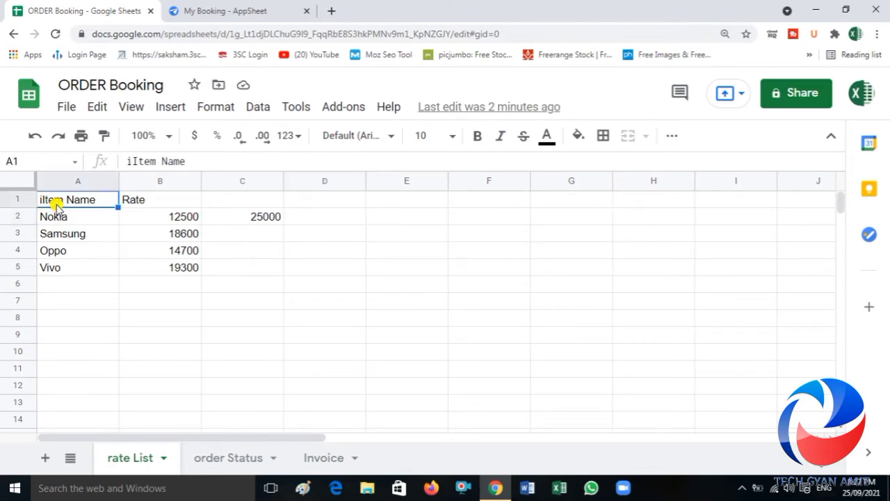
click(139, 160)
key(BackSpace)
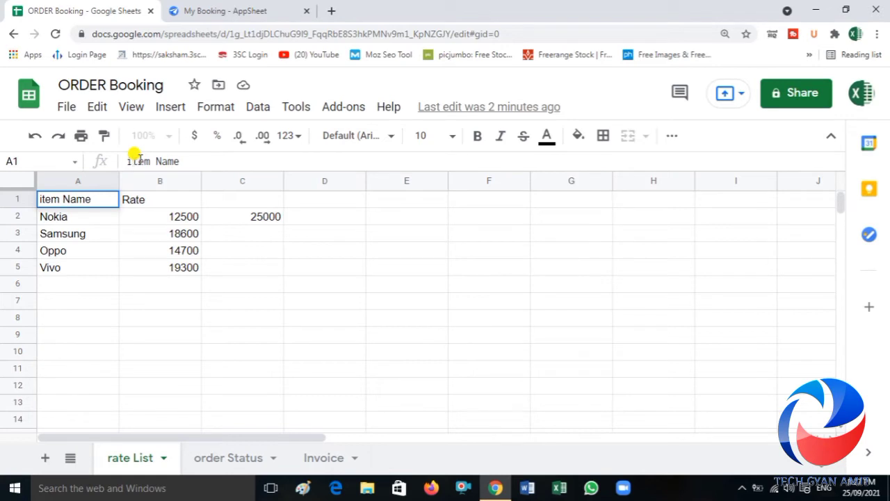
click(233, 333)
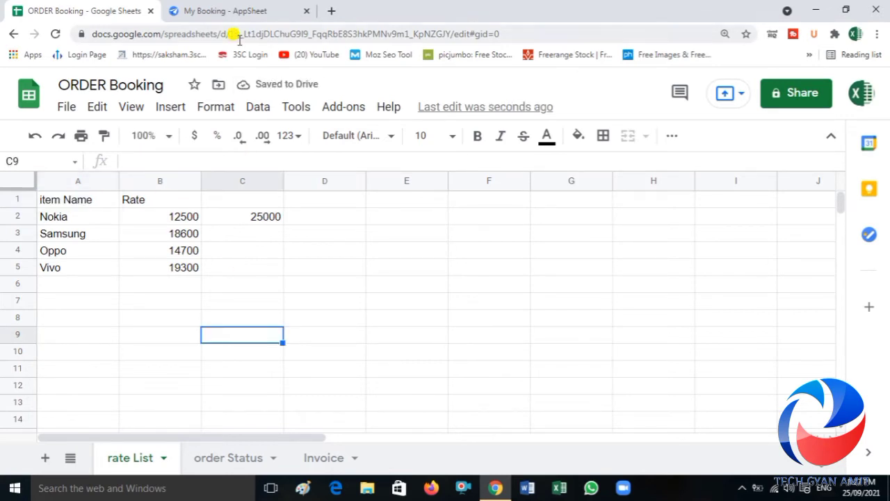
Step: Return to AppSheet, clear the Gst column's app formula and save the app
click(232, 10)
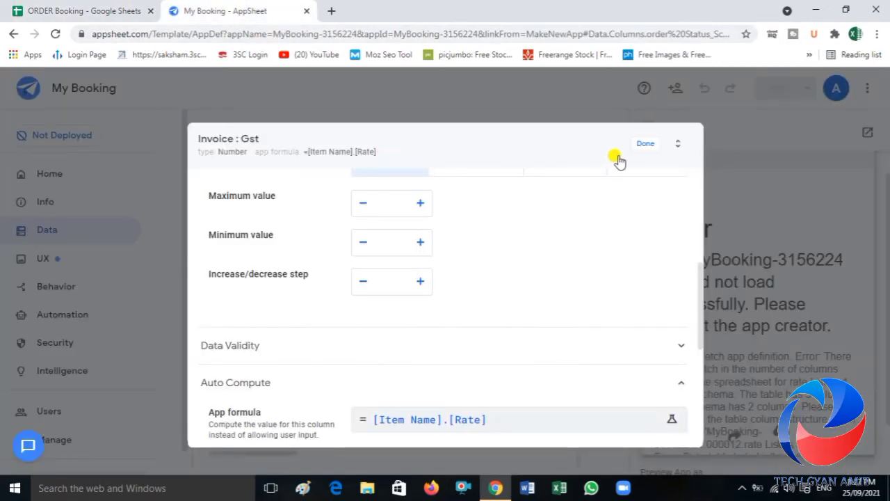
click(510, 419)
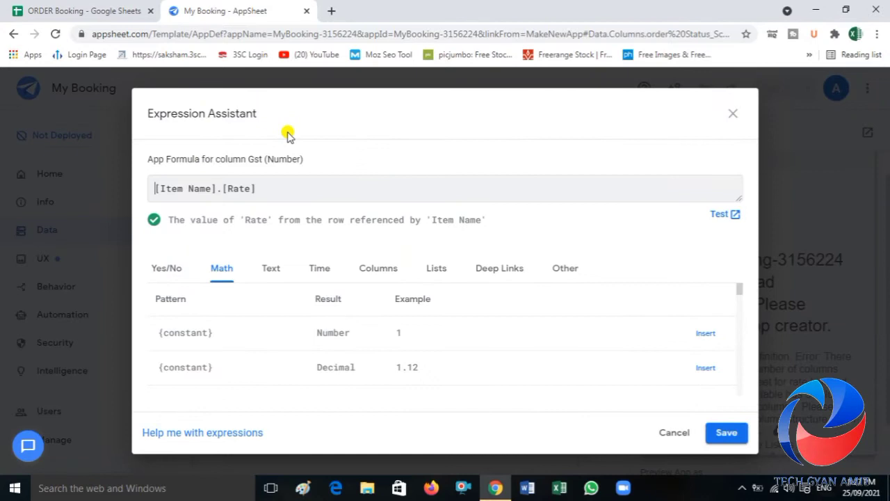
click(285, 187)
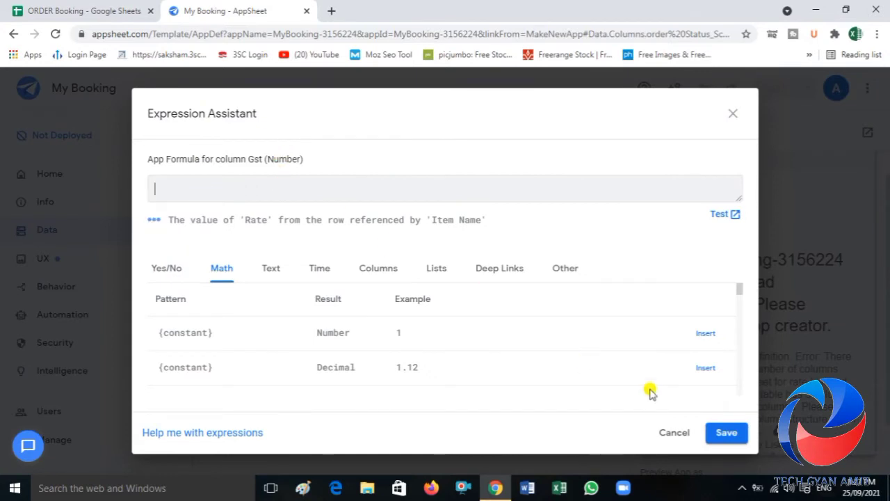
click(723, 433)
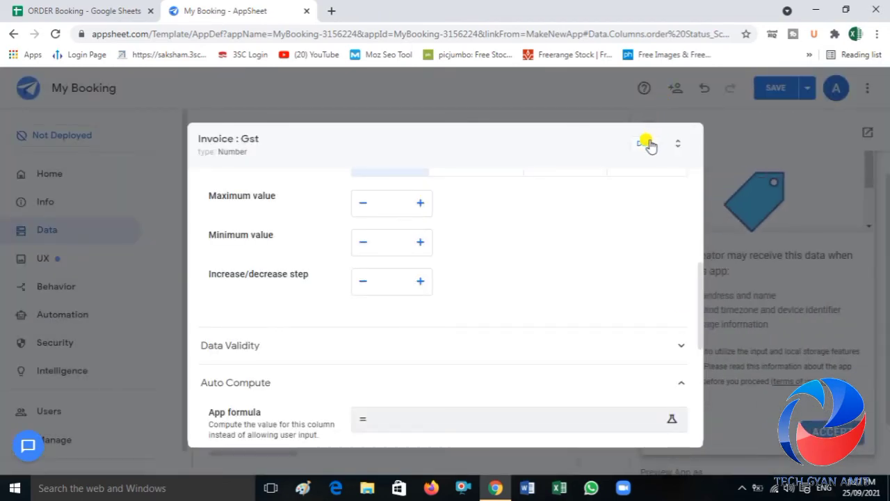
click(647, 144)
click(768, 88)
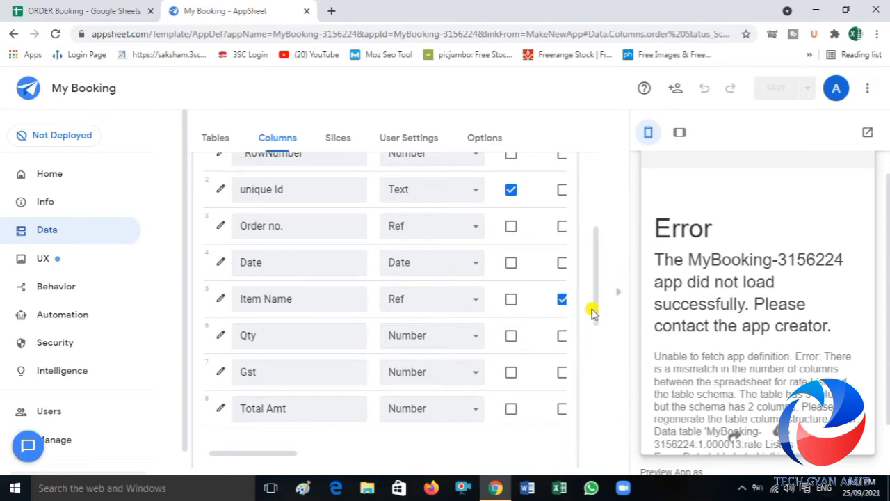
Step: Regenerate the column structure of the rate List table and save the app
drag(595, 314, 597, 472)
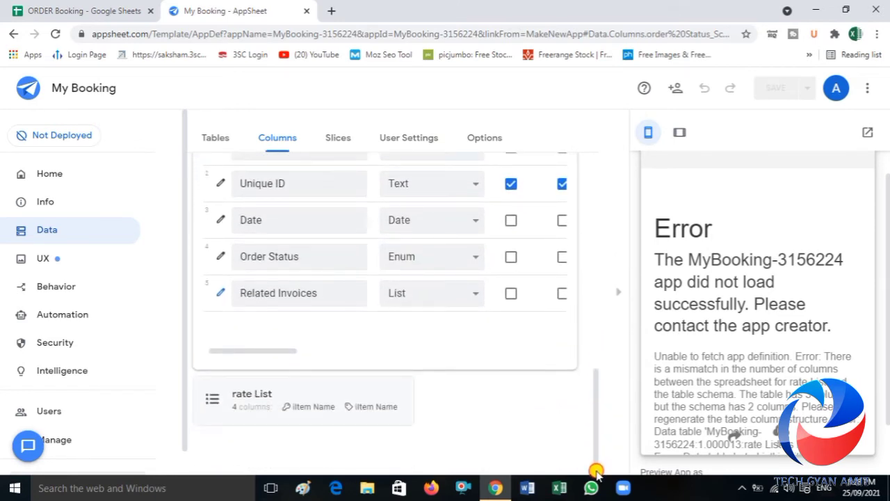
click(341, 409)
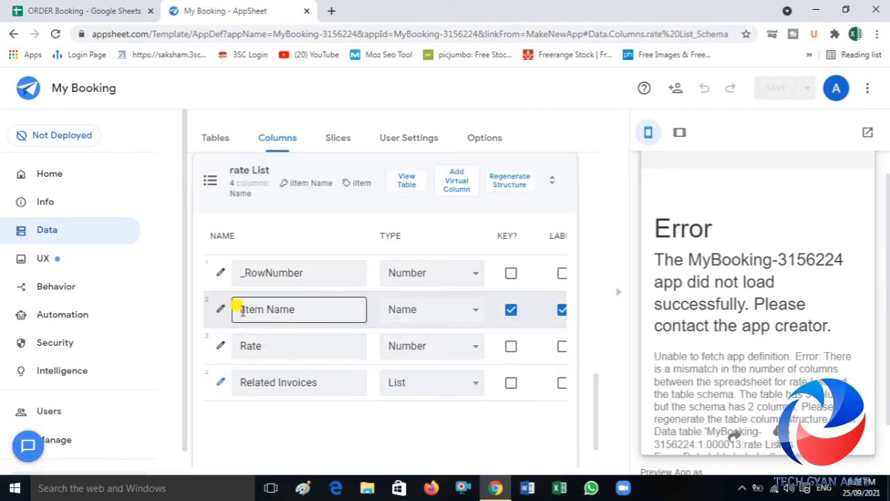
click(500, 182)
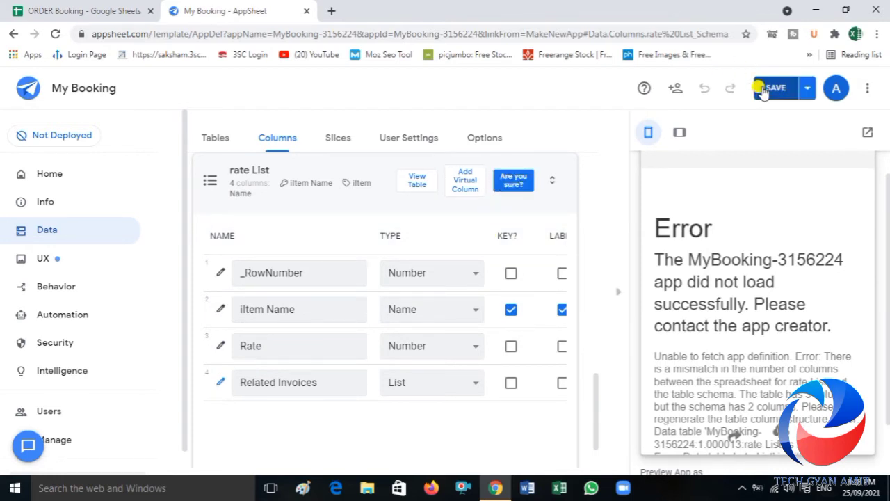
click(763, 91)
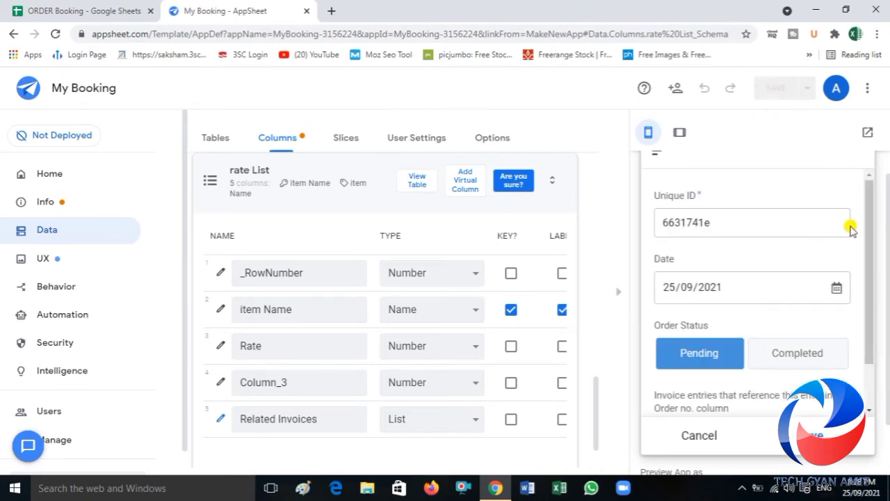
Step: Start a new Invoice entry from the order form in the app preview and choose Samsung as its item name
drag(873, 251, 868, 308)
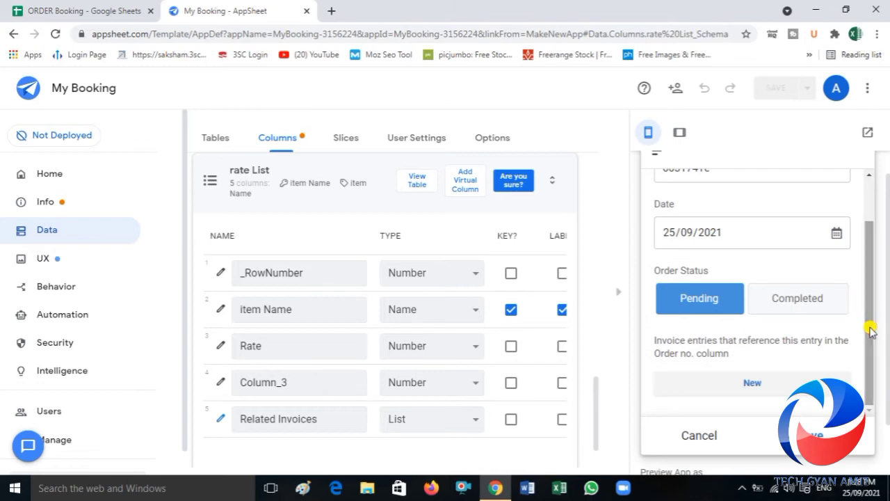
click(742, 388)
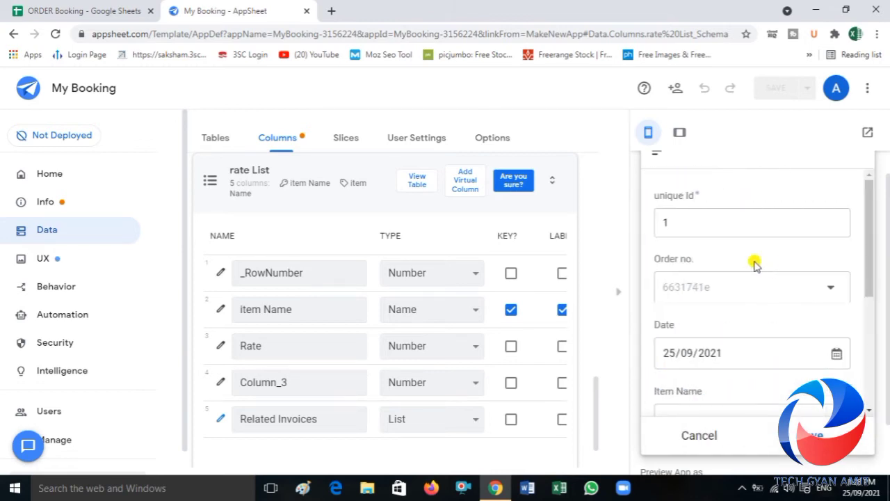
drag(868, 267, 866, 308)
click(807, 378)
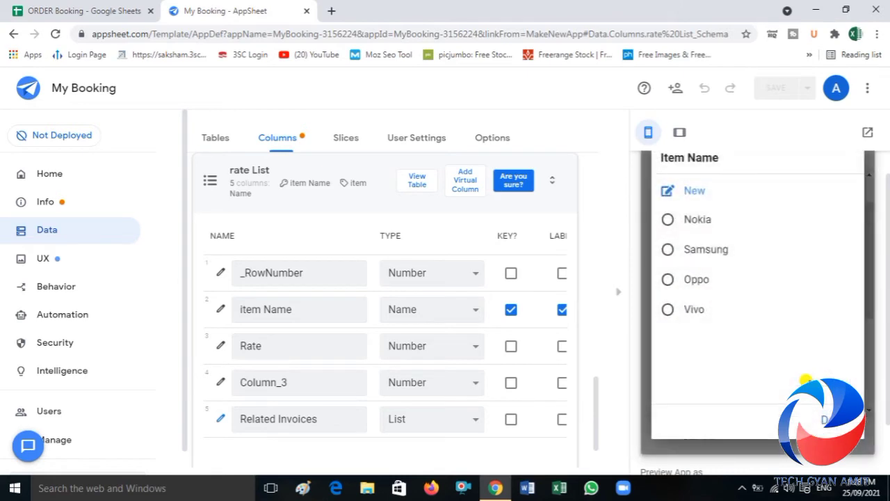
click(706, 251)
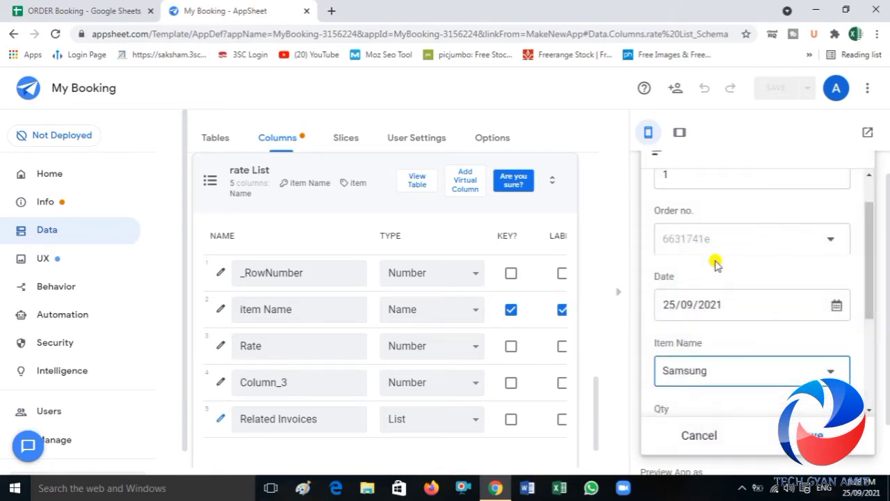
drag(868, 258, 869, 324)
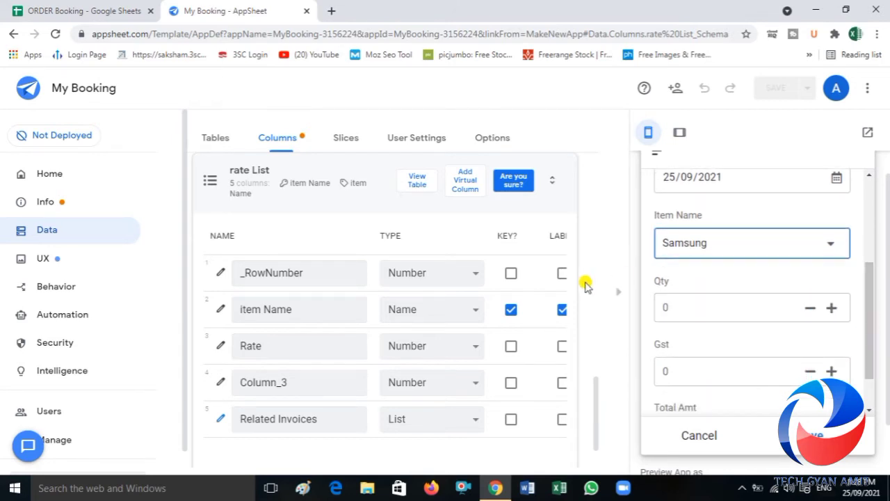
Step: Open the app formula of the Invoice table's Gst column and begin the expression with [iTEM nAME]
drag(596, 387, 591, 235)
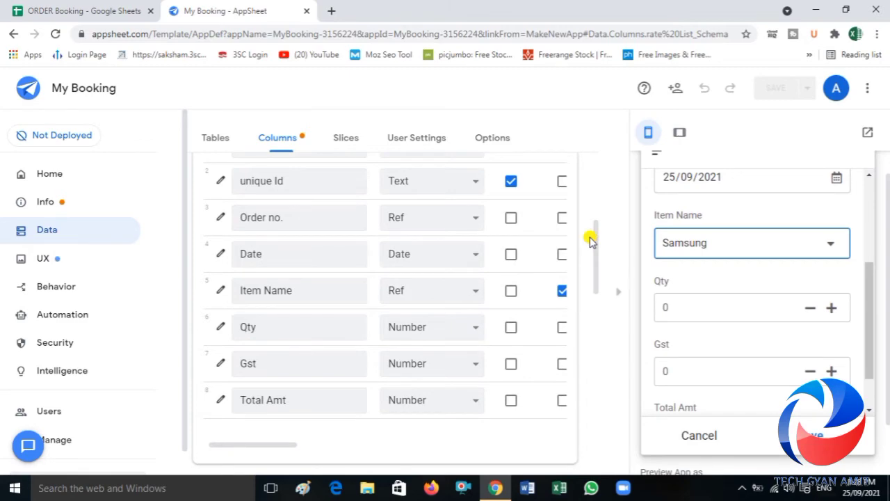
click(220, 364)
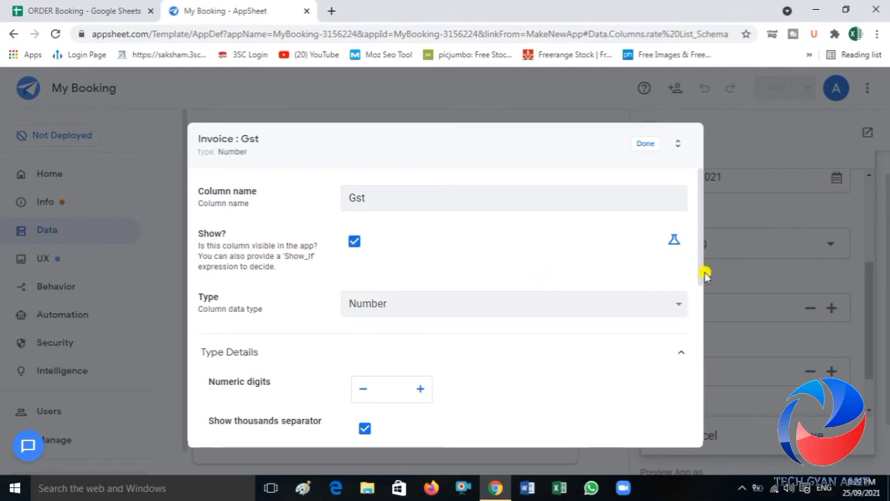
drag(699, 272, 693, 396)
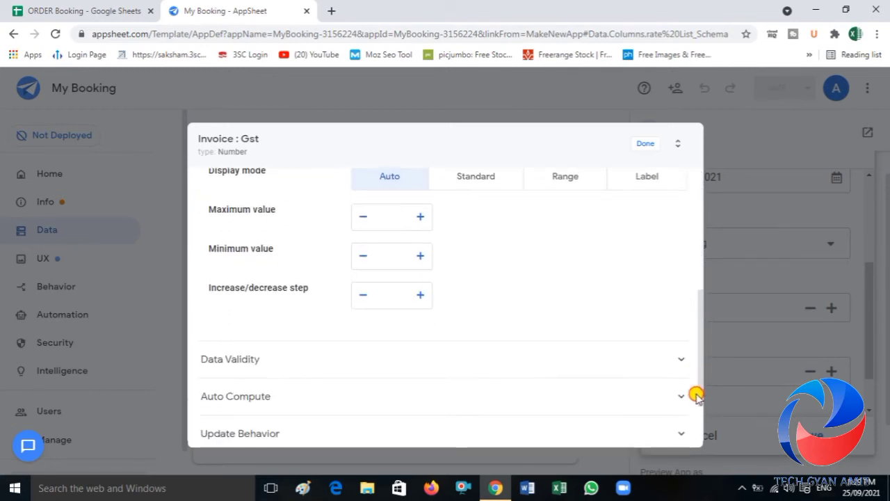
click(373, 407)
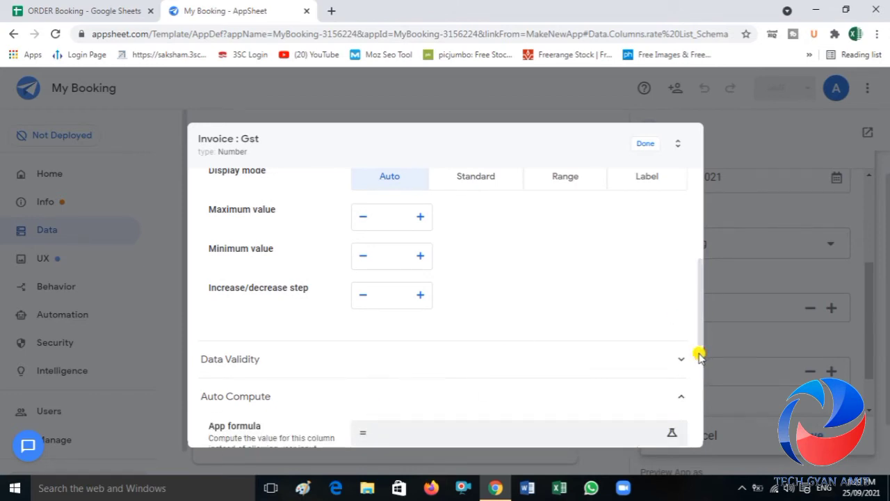
drag(700, 334, 700, 368)
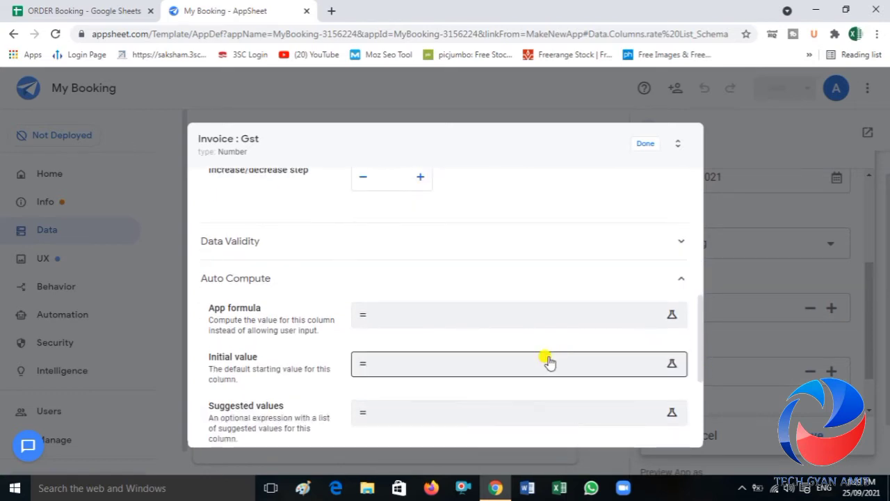
click(443, 322)
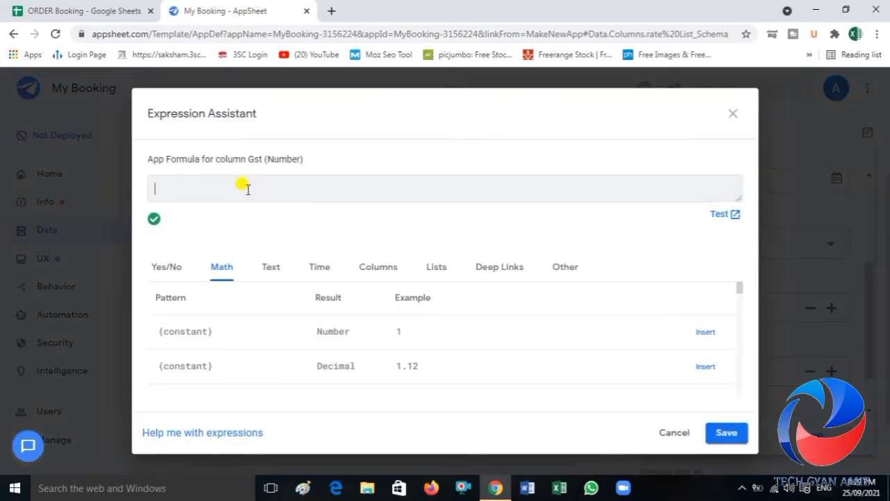
text(()
text(n)
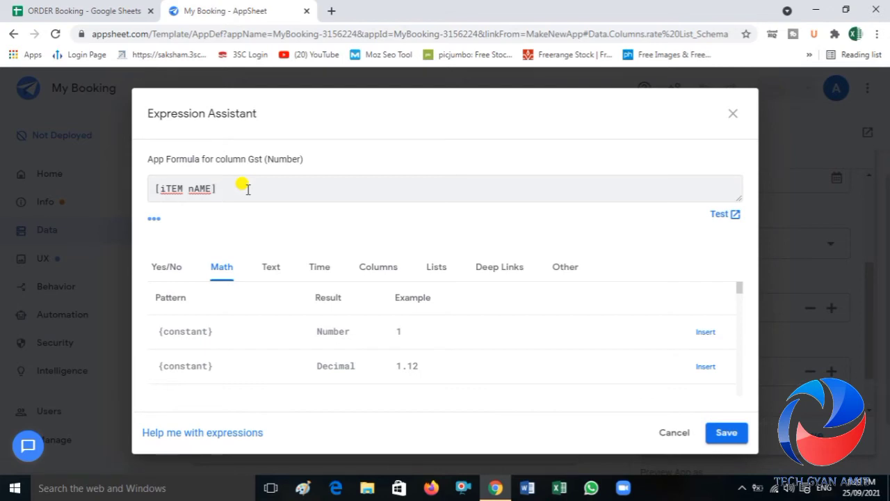
Step: Switch to the ORDER Booking spreadsheet and clear the stray formula in cell C2 of the rate List sheet
click(78, 9)
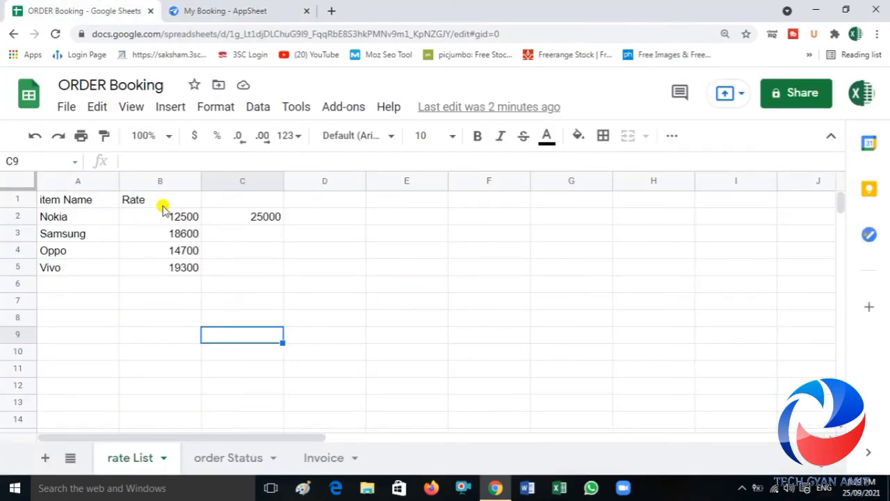
click(258, 221)
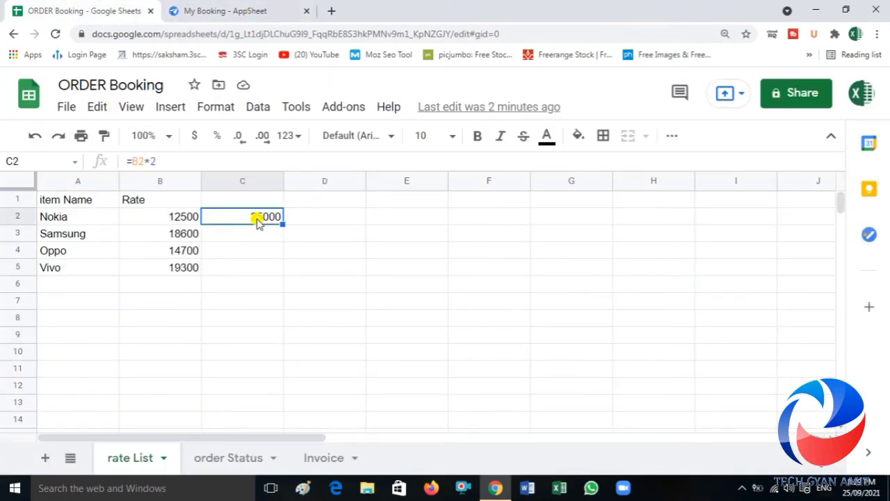
key(Delete)
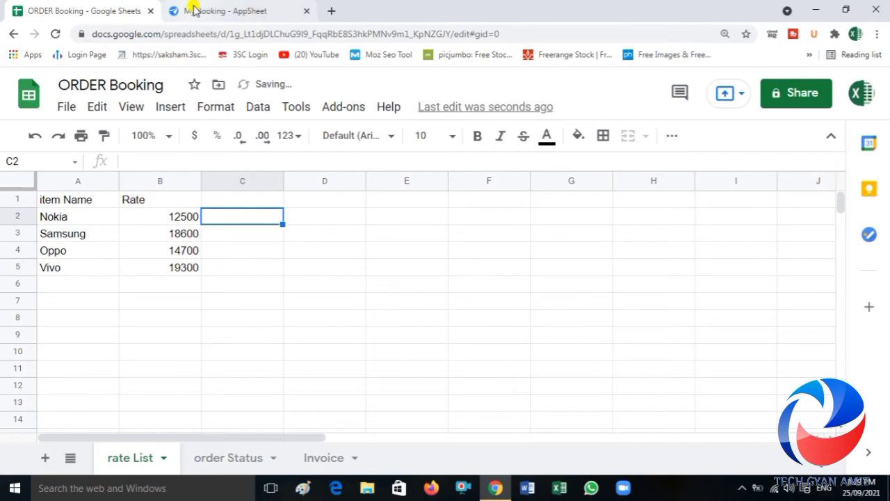
Step: Return to AppSheet, complete the Gst column's app formula as [iTEM nAME].[rATe] and save the app
click(200, 11)
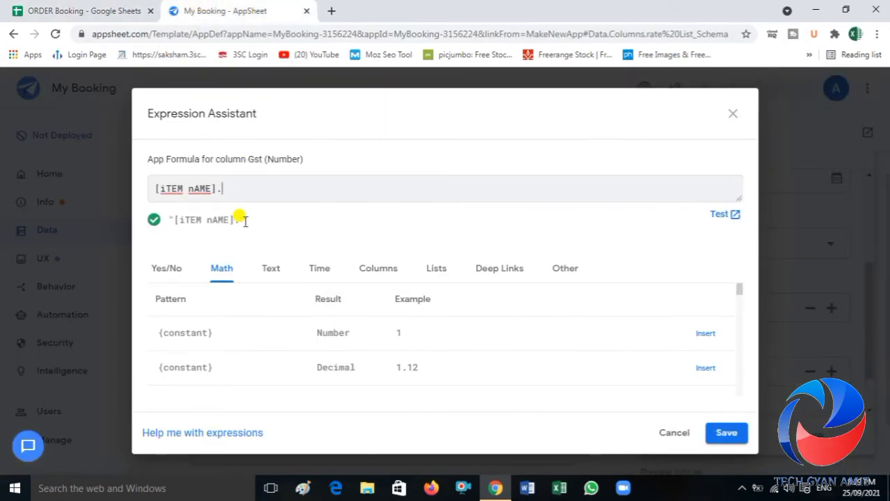
text([rATE)
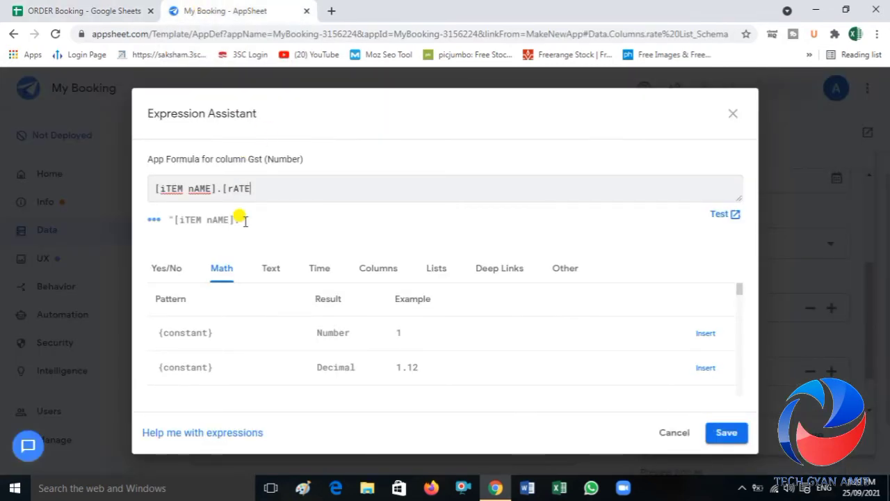
key(BackSpace)
key(BackSpace)
text(r)
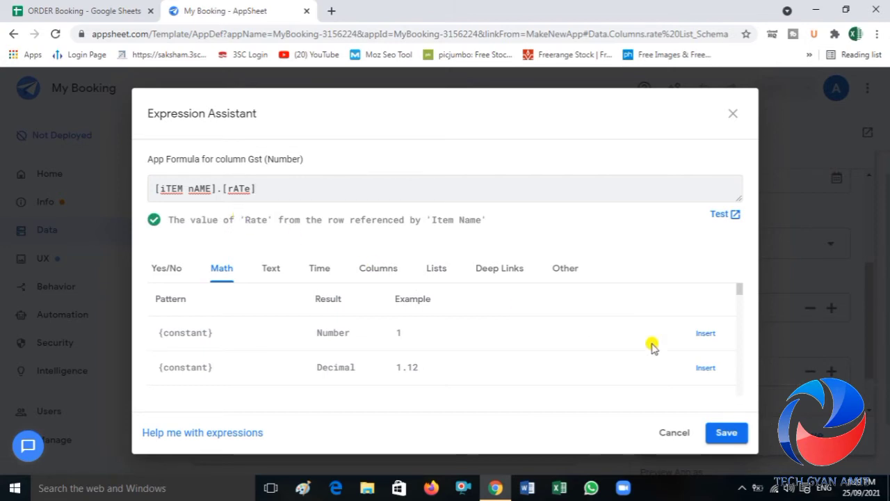
click(727, 434)
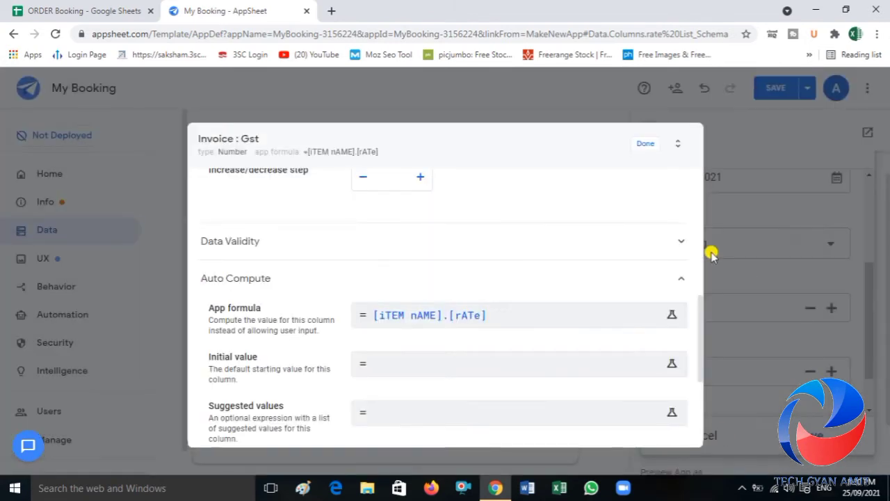
click(634, 145)
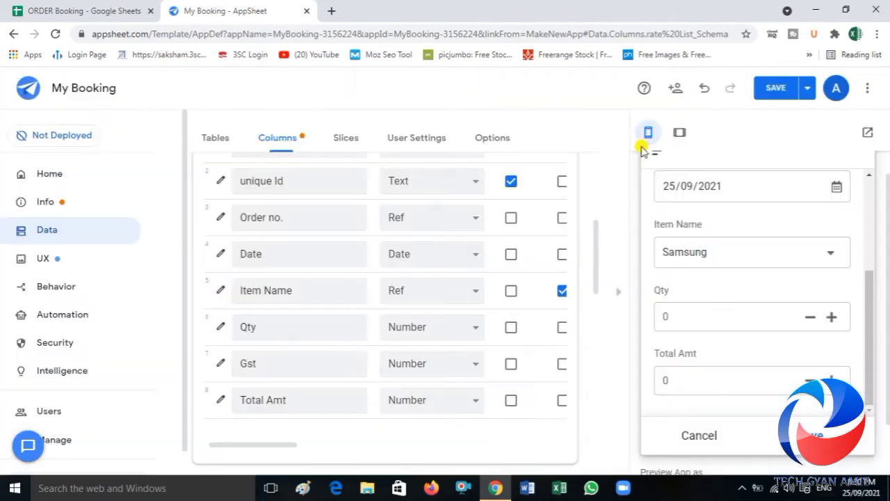
click(777, 86)
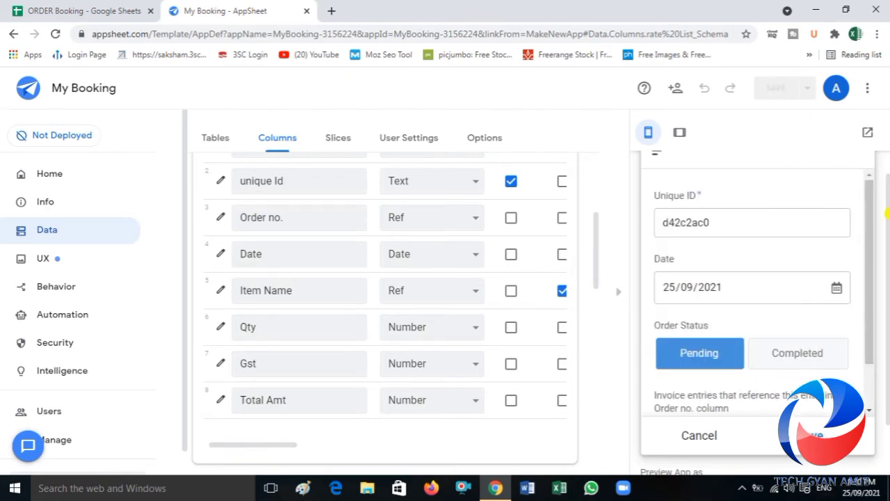
Step: Start a new Invoice entry in the app preview with Oppo as the item name and a Qty of 2
drag(867, 284, 870, 333)
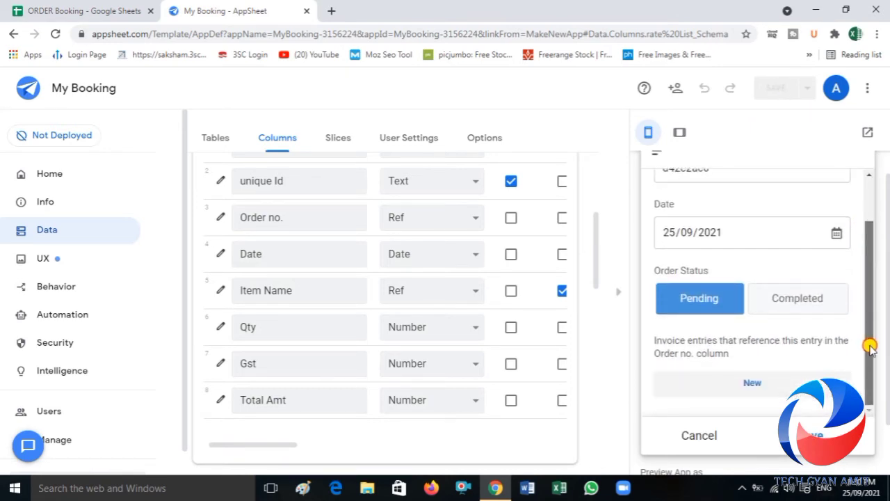
click(751, 387)
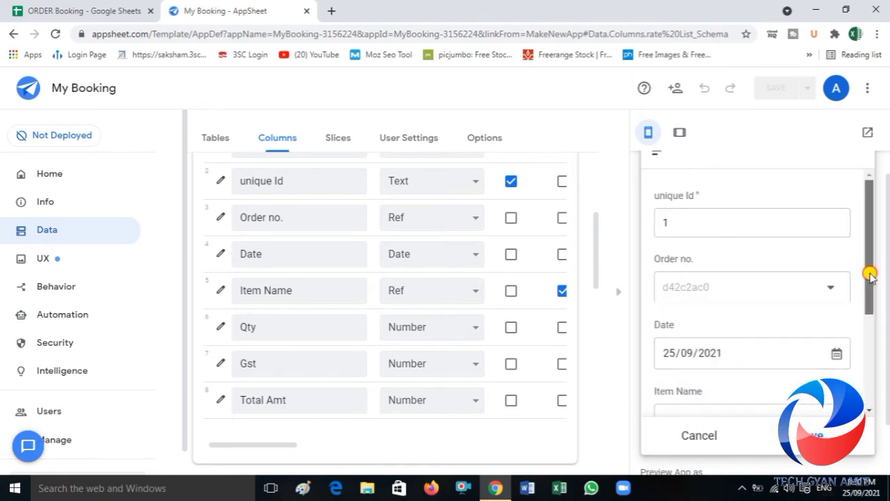
drag(869, 274, 869, 319)
click(826, 330)
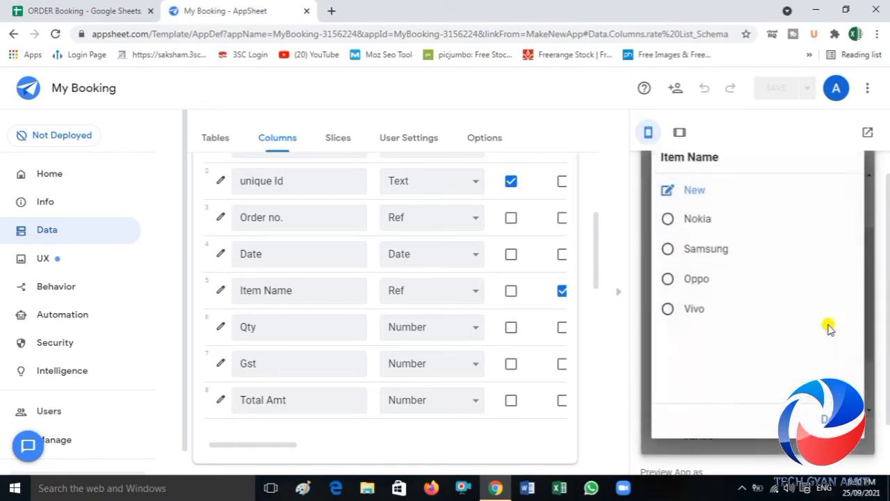
click(691, 284)
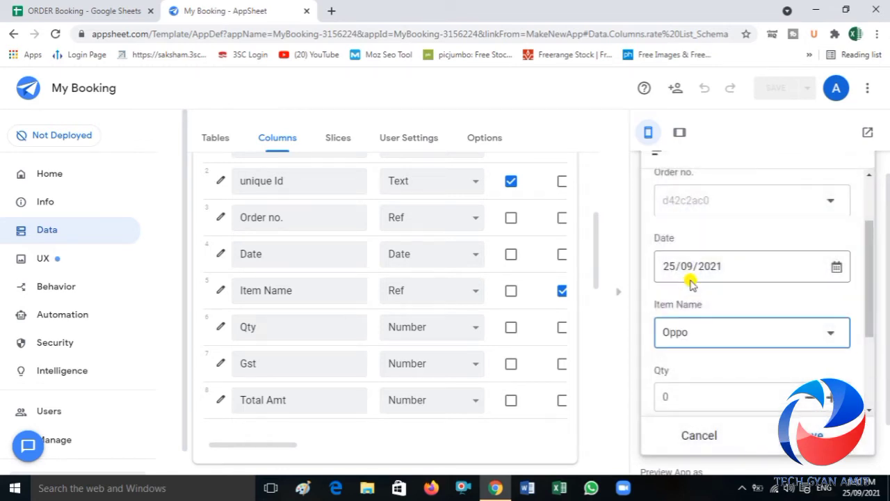
drag(867, 315, 866, 352)
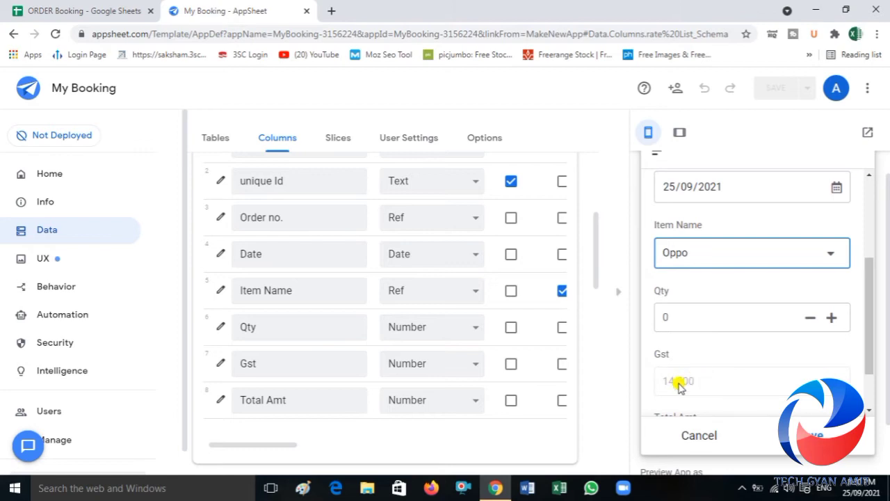
click(671, 314)
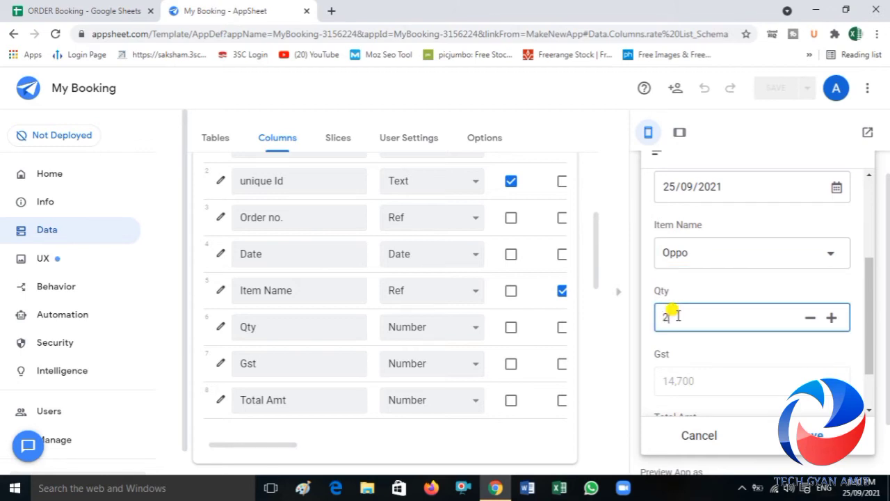
key(Return)
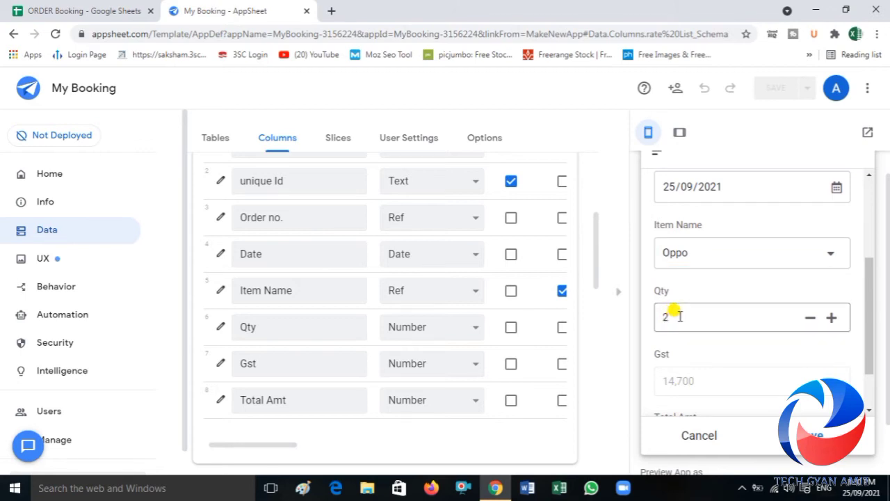
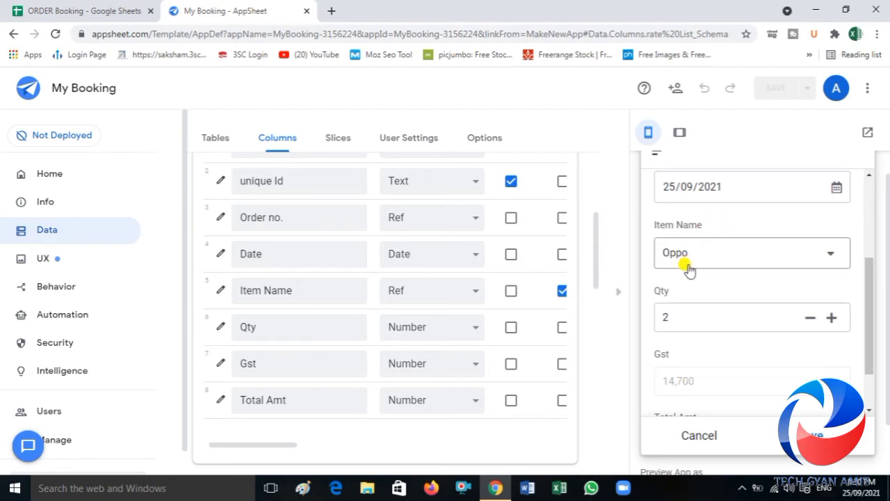
Step: Change the preview entry's item name to Nokia and compare the Gst values with the rates in the ORDER Booking spreadsheet's rate List sheet
click(83, 9)
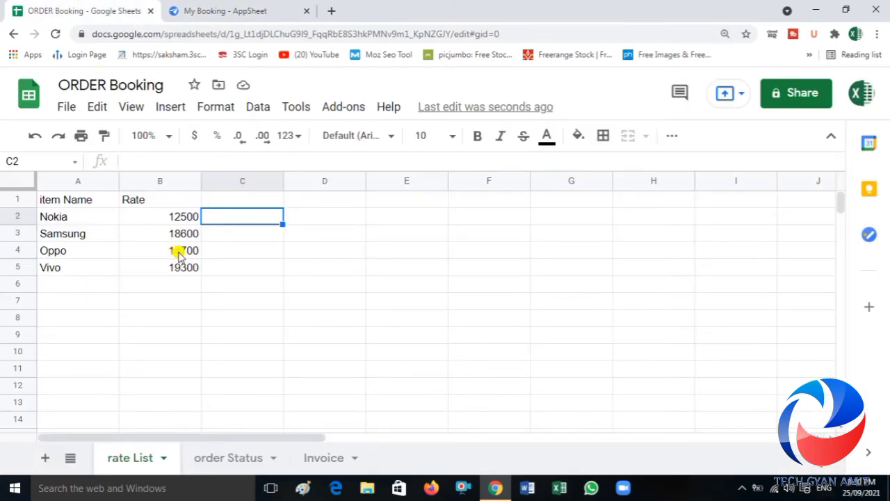
click(241, 10)
click(751, 260)
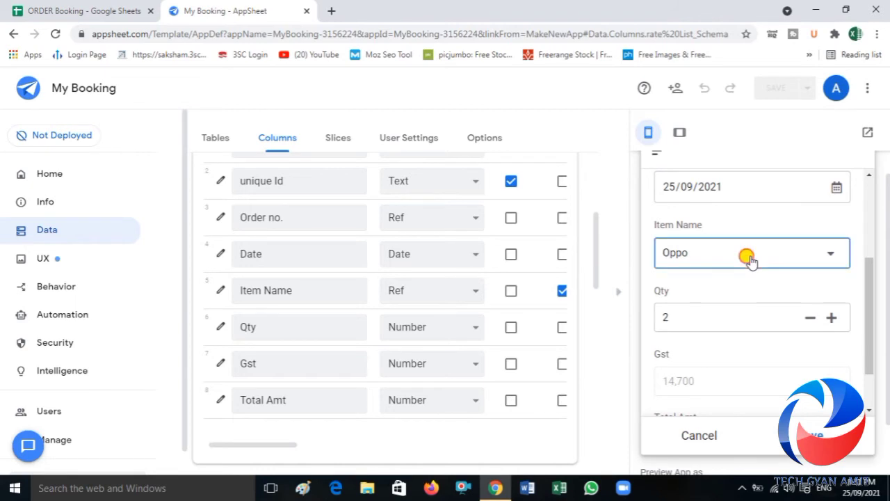
click(699, 219)
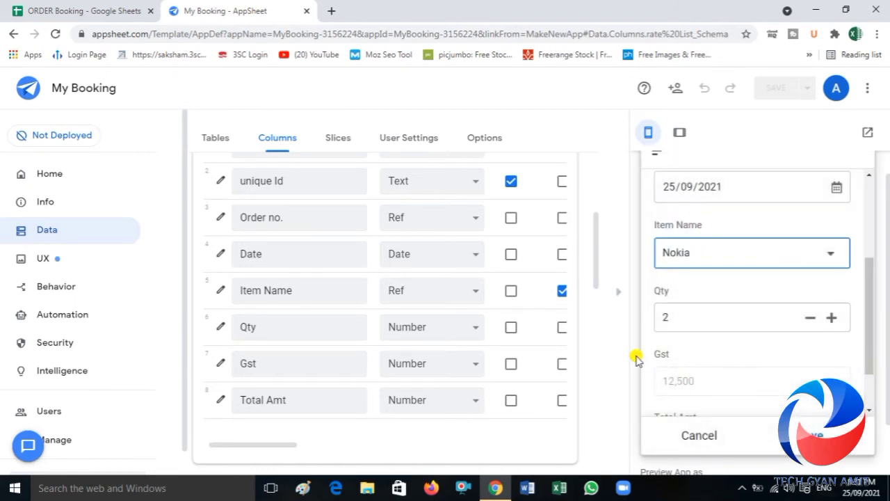
click(130, 9)
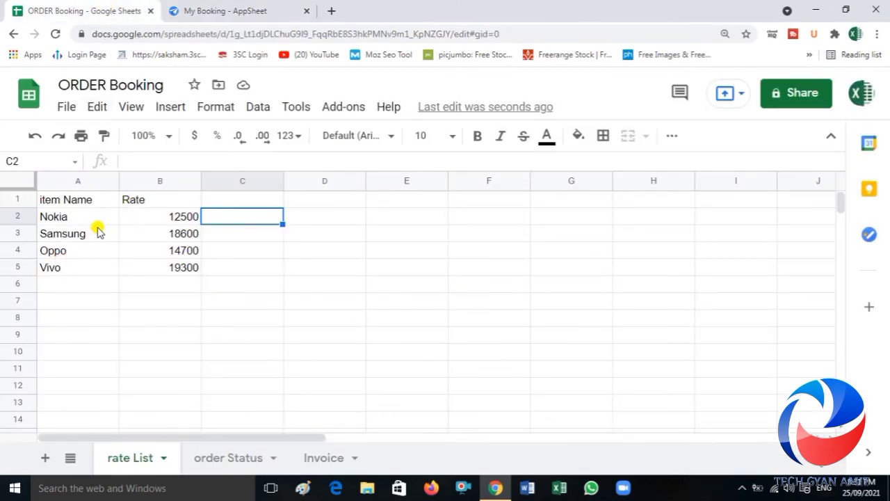
click(235, 10)
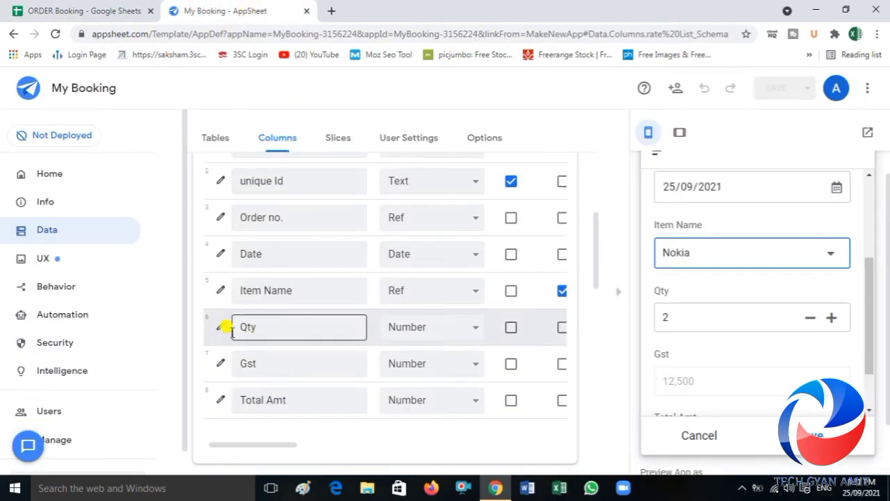
Step: Reopen the app formula of the Invoice table's Gst column and multiply the item rate by the [Qty] column
click(220, 363)
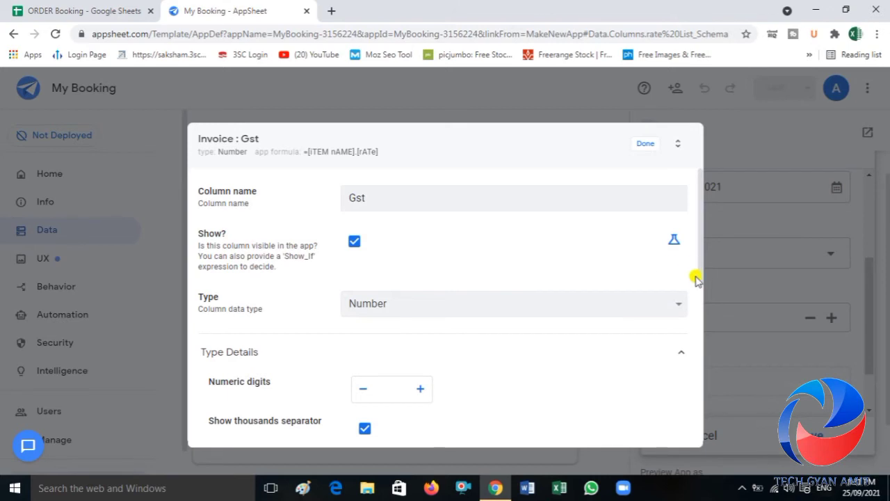
drag(700, 277, 697, 425)
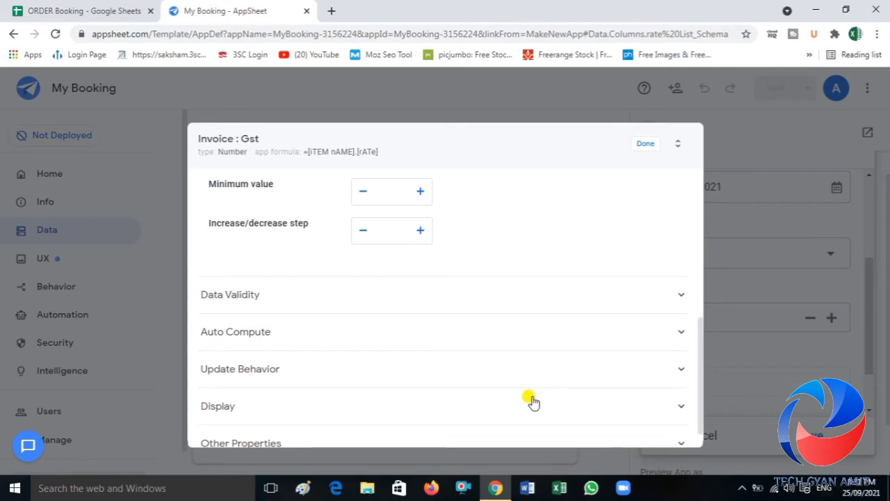
click(268, 345)
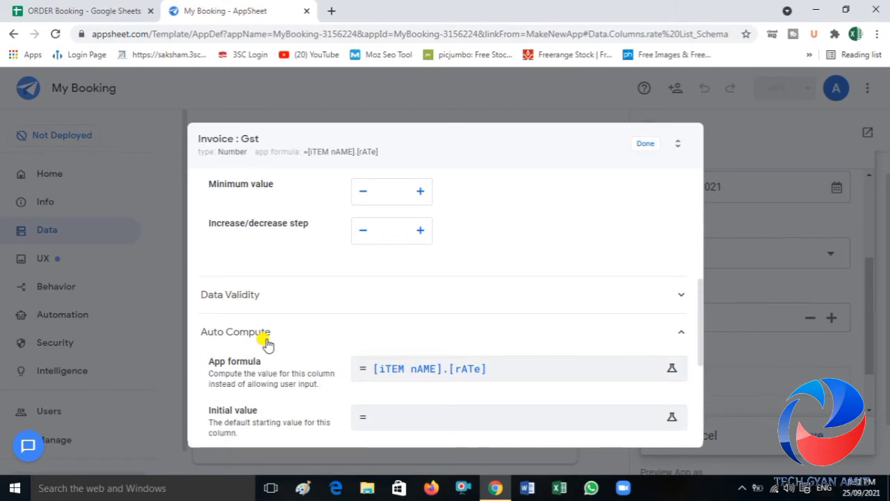
click(495, 370)
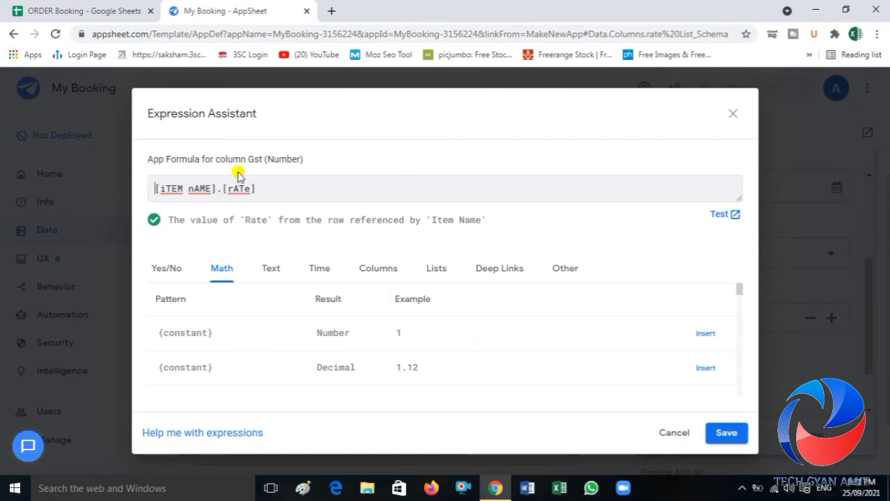
click(268, 197)
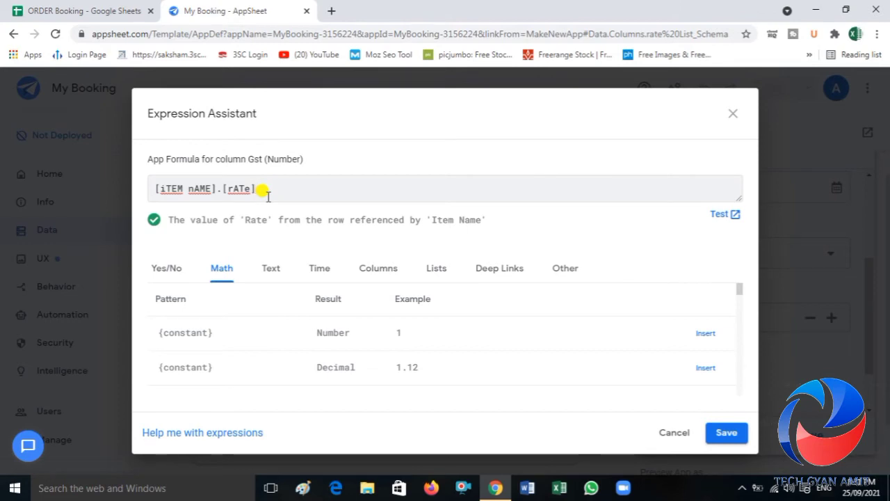
text(*)
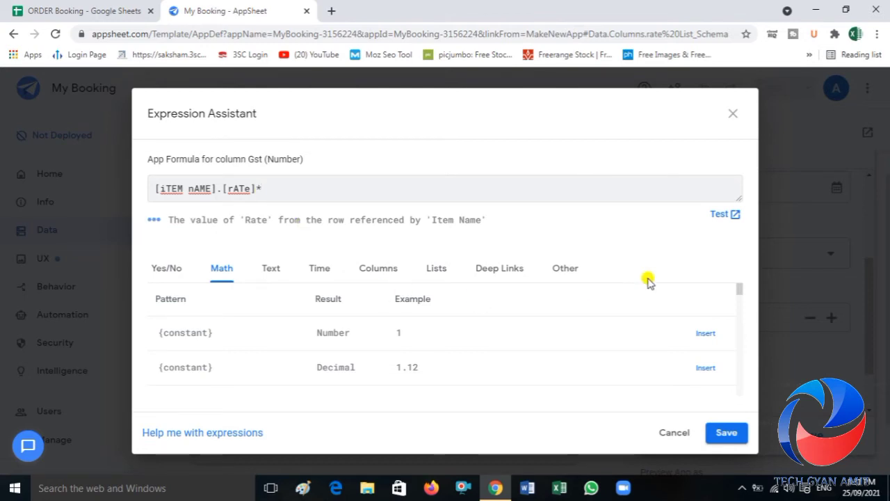
drag(742, 289, 742, 318)
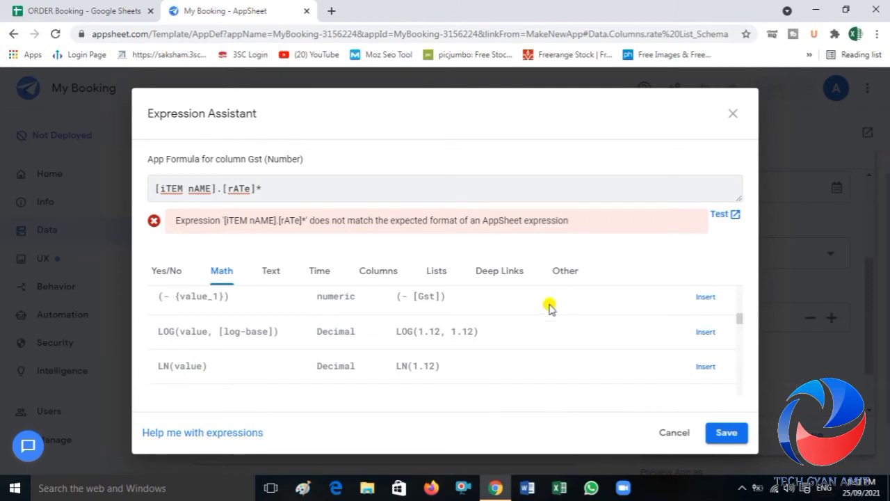
click(395, 281)
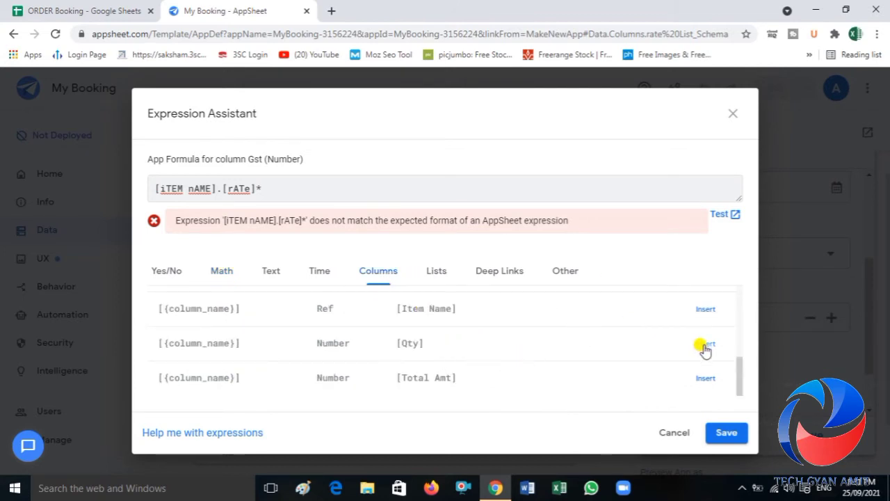
click(705, 346)
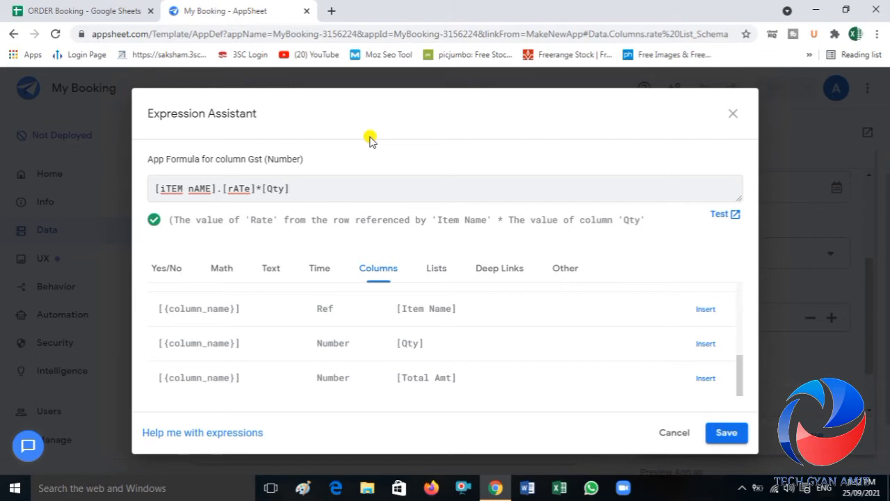
Step: Append *18/100 to the Gst formula so it reads [iTEM nAME].[rATe]*[Qty]*18/100, accept it and save the app
text(*18/100)
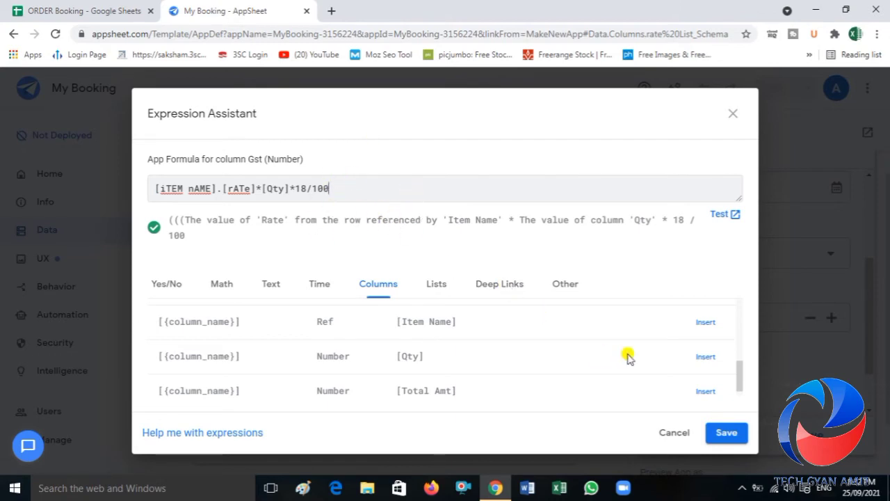
click(727, 434)
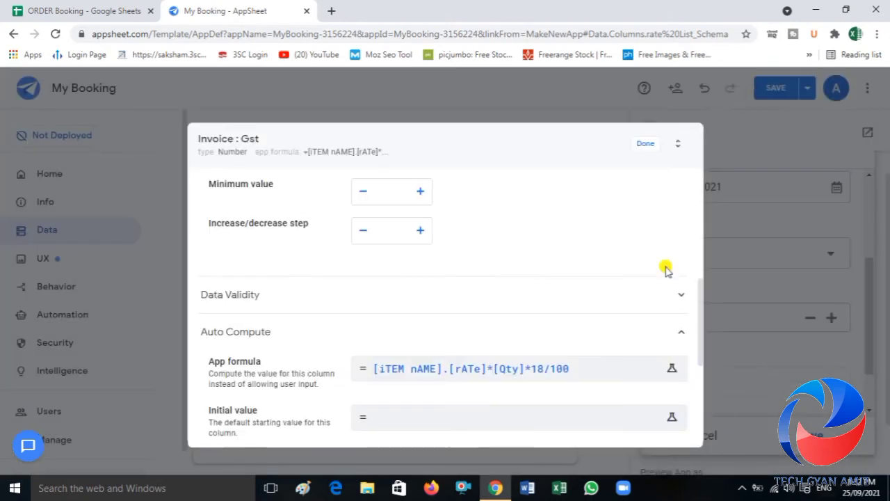
click(647, 147)
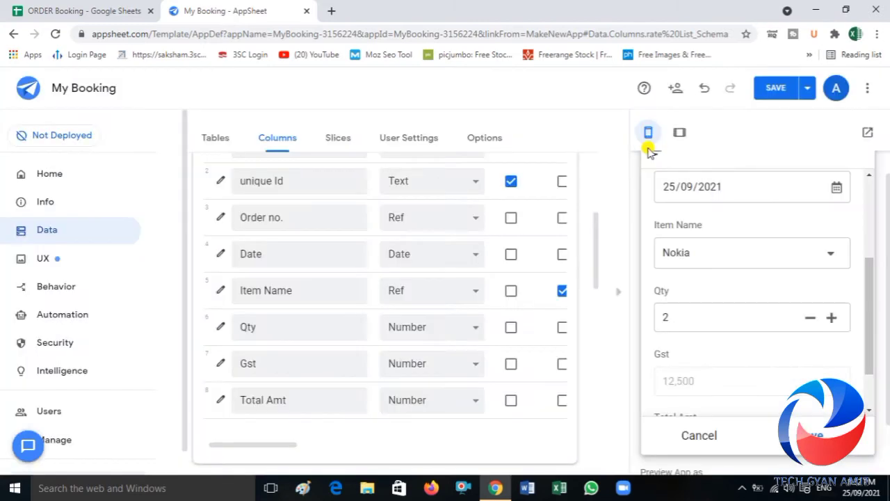
click(778, 91)
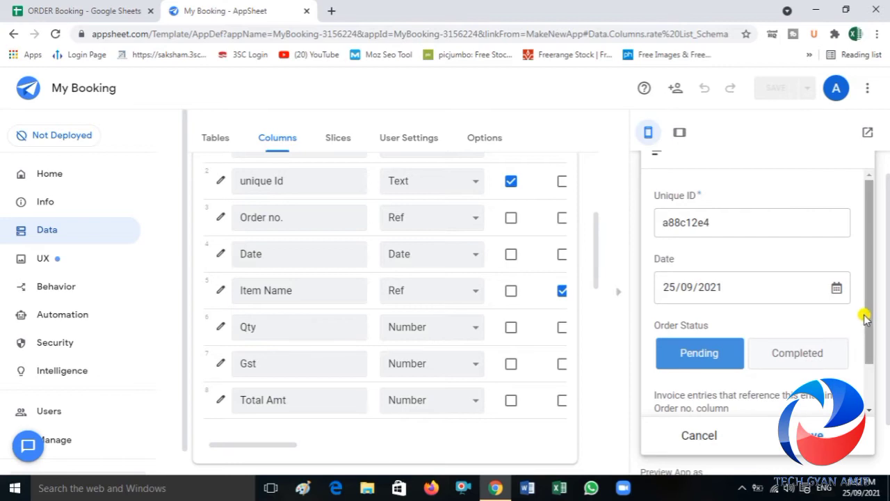
Step: Start a new Invoice entry from the order form in the app preview and choose Oppo as the item name
drag(869, 318, 869, 370)
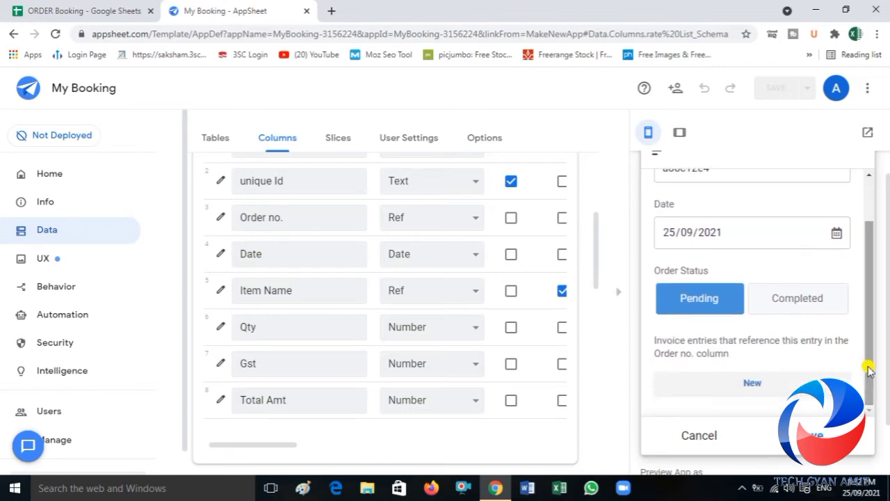
click(763, 382)
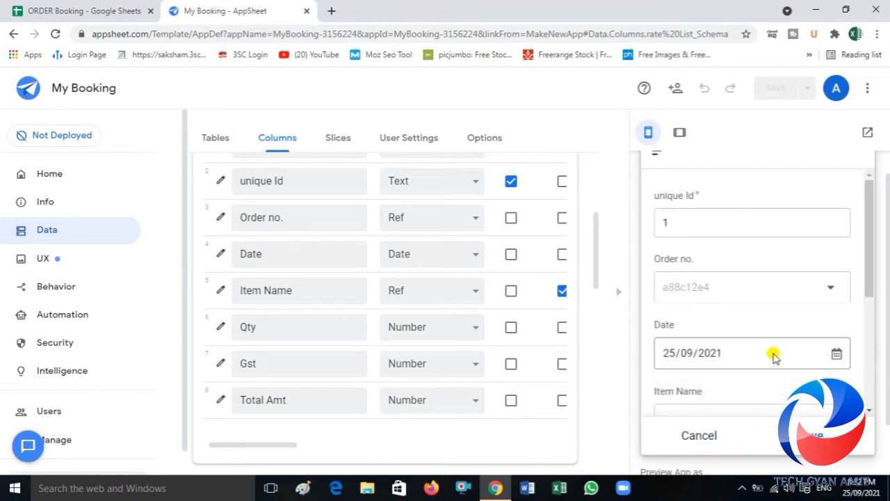
drag(869, 288, 867, 330)
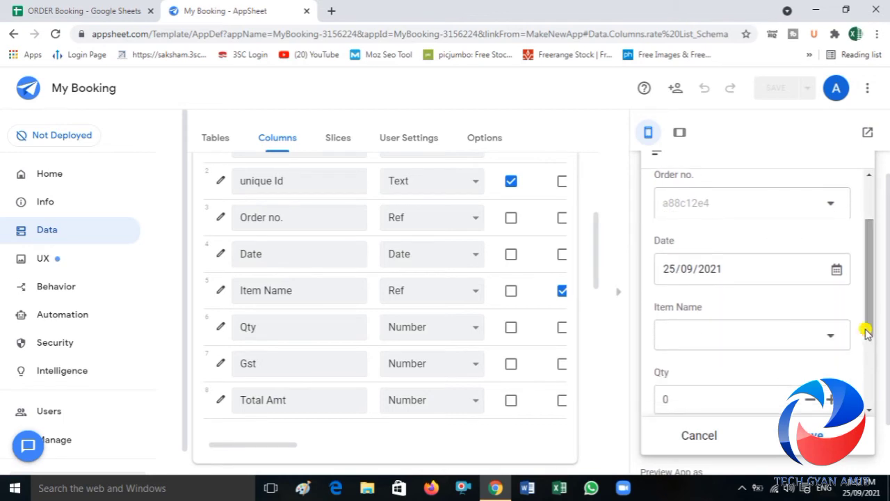
click(833, 334)
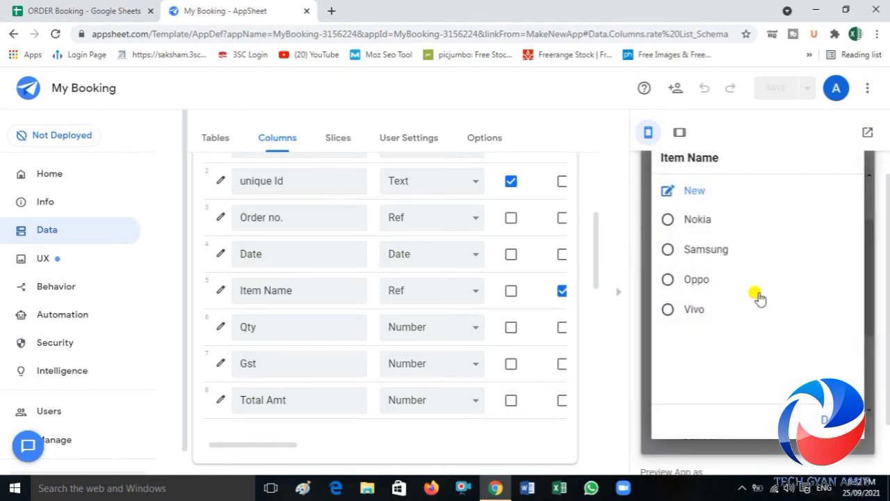
click(695, 279)
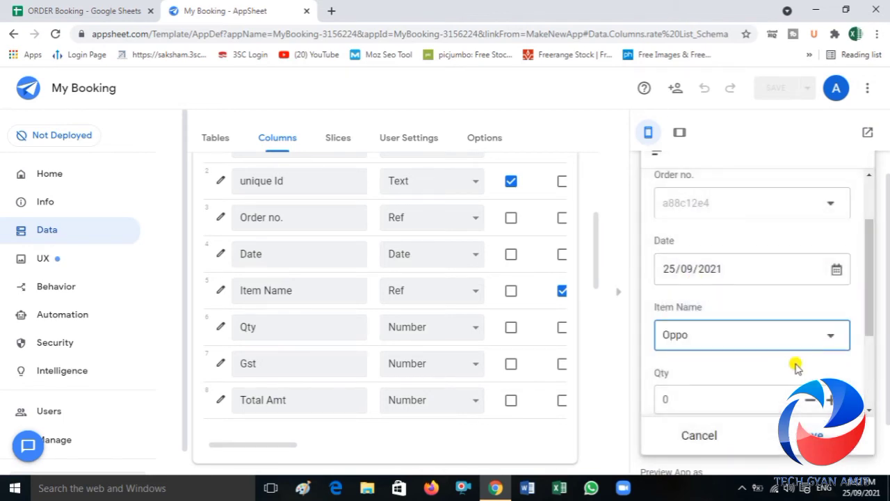
Step: Set the Invoice entry's Qty to 1 and check its Gst and Total Amt fields
drag(869, 310, 868, 350)
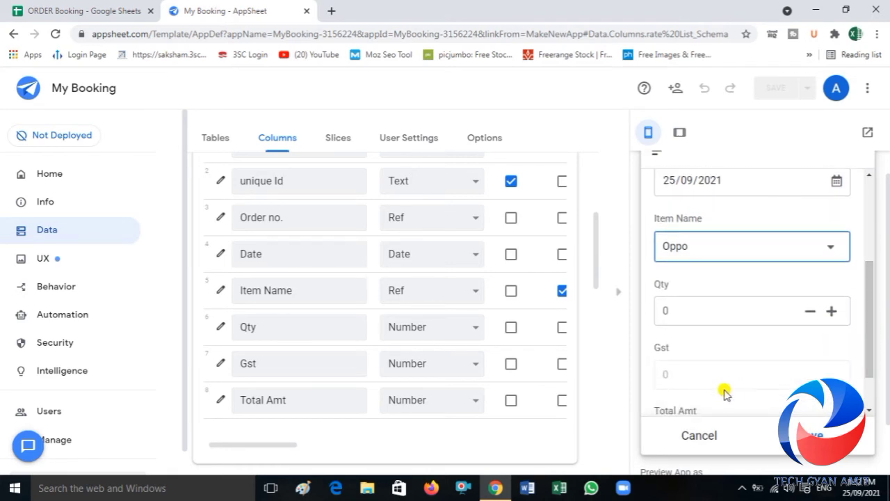
click(692, 310)
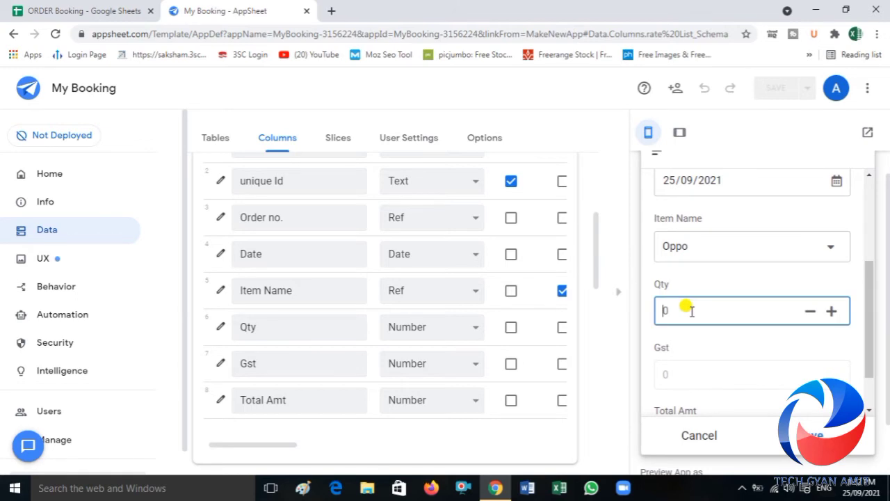
text(1)
click(693, 339)
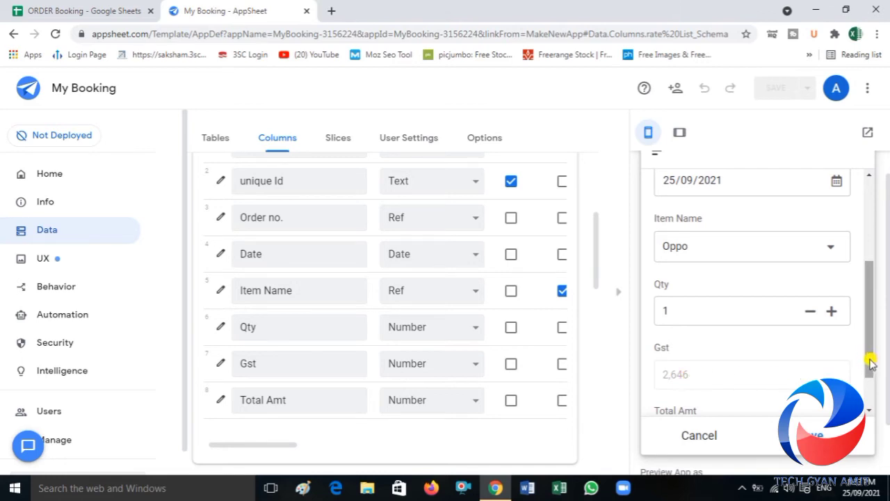
drag(871, 363, 872, 390)
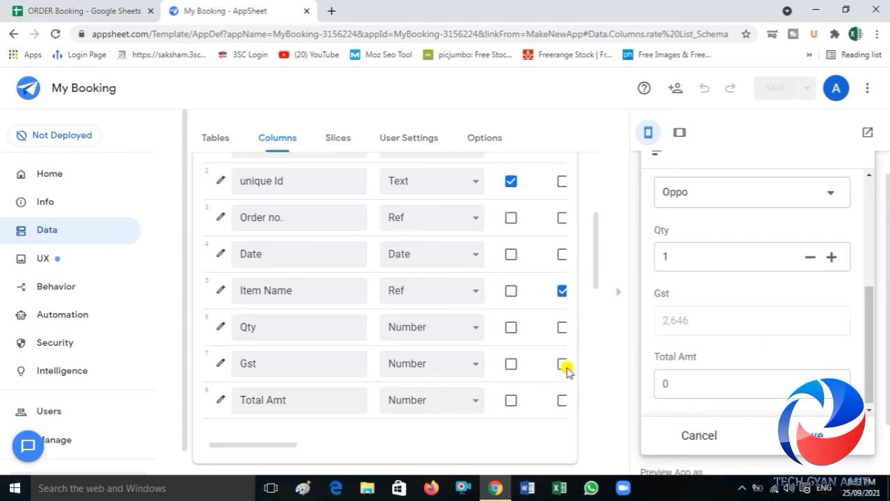
Step: Open the app formula of the Invoice table's Total Amt column for editing
click(220, 400)
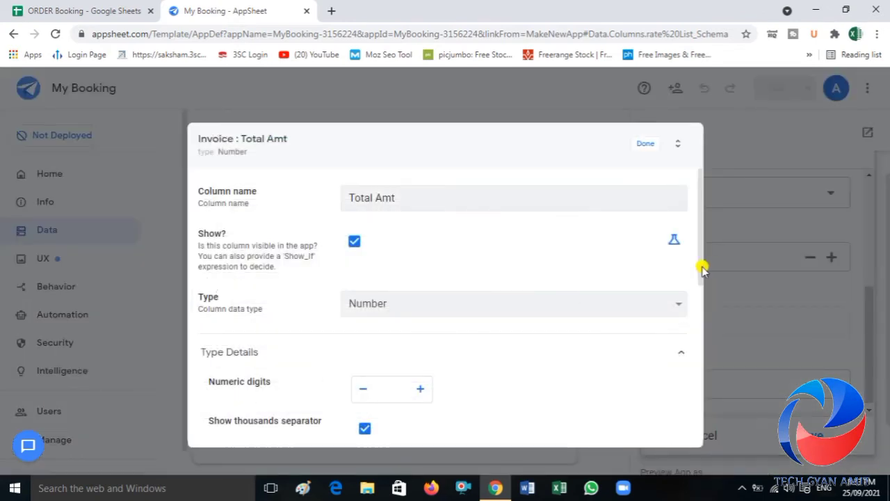
drag(700, 264, 686, 394)
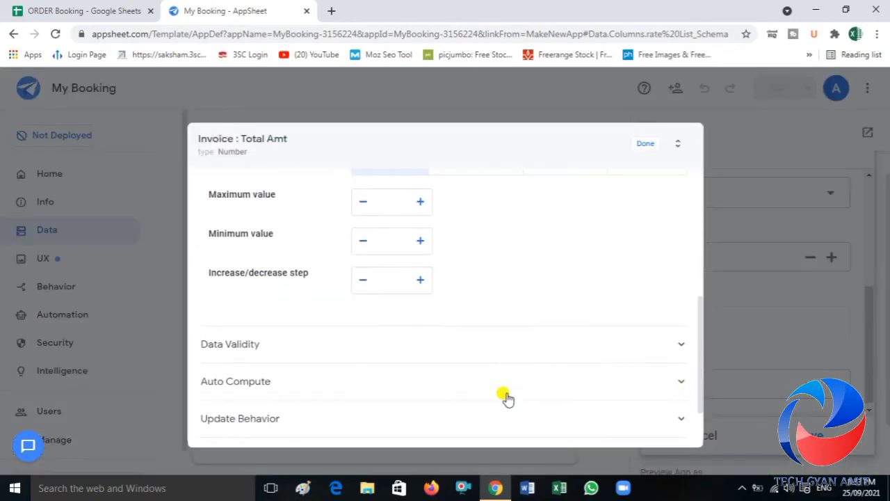
click(261, 393)
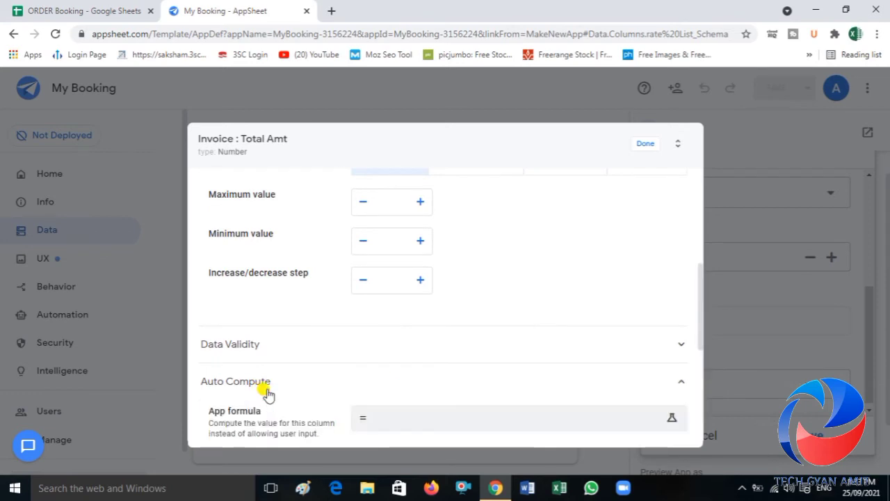
click(378, 420)
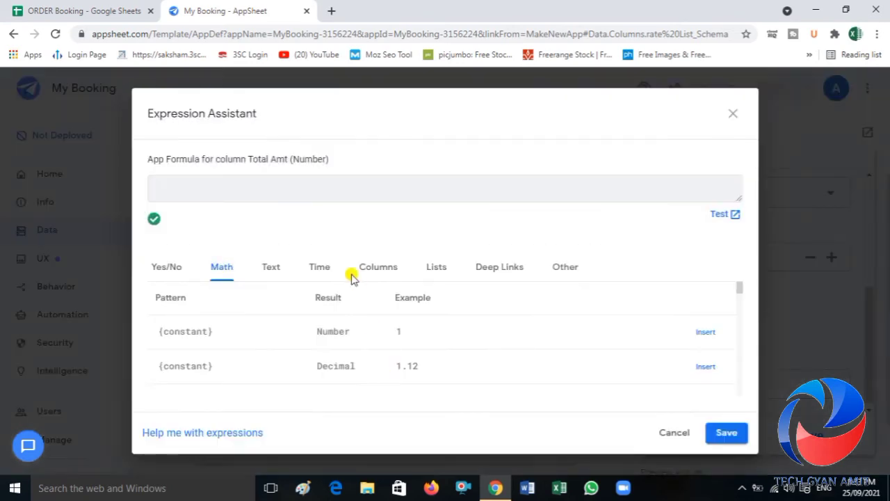
Step: Begin the Total Amt formula with [iTEM nAME].[Rate], checking the rate column's heading in the ORDER Booking spreadsheet
click(185, 188)
text([iTEM)
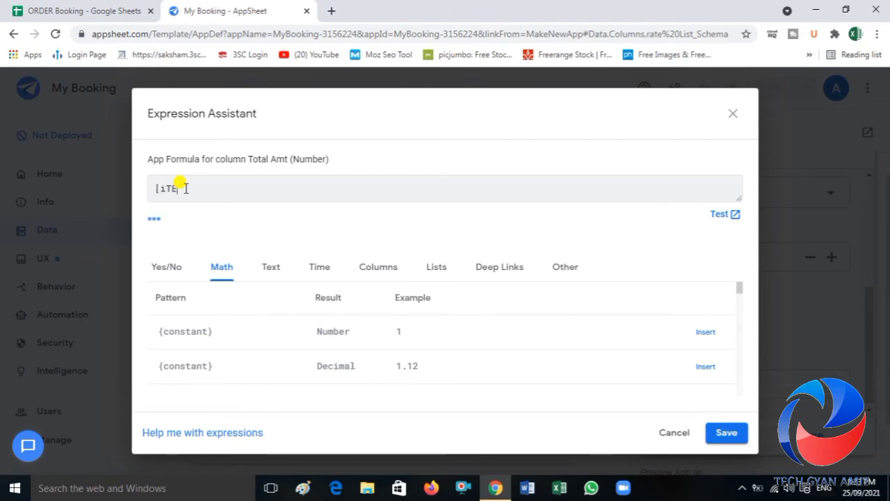
text( nAME)
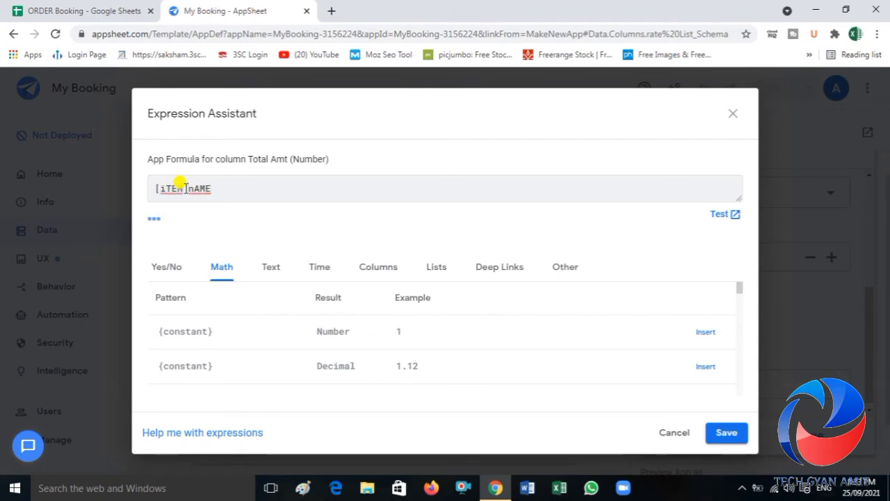
text(].[)
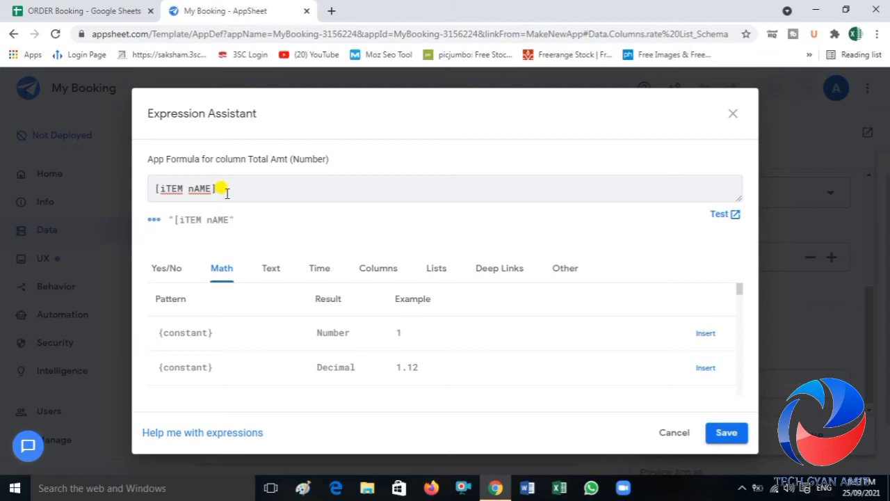
click(110, 9)
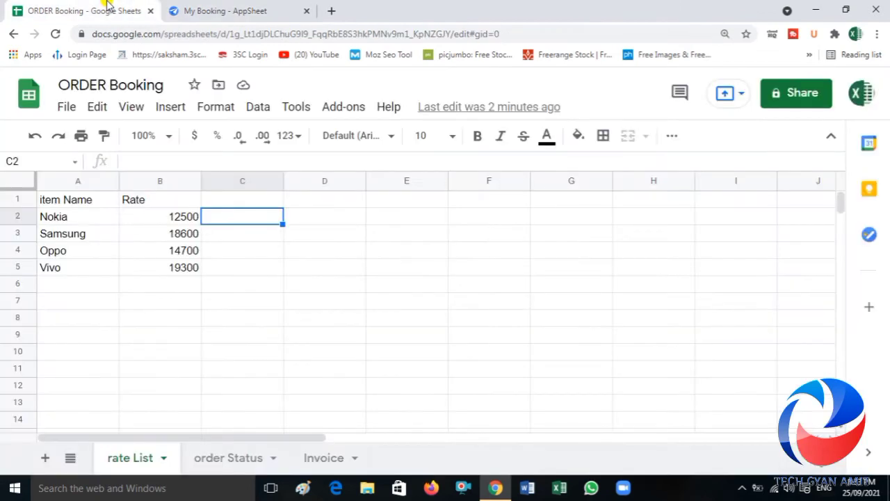
click(230, 10)
text(Rate)
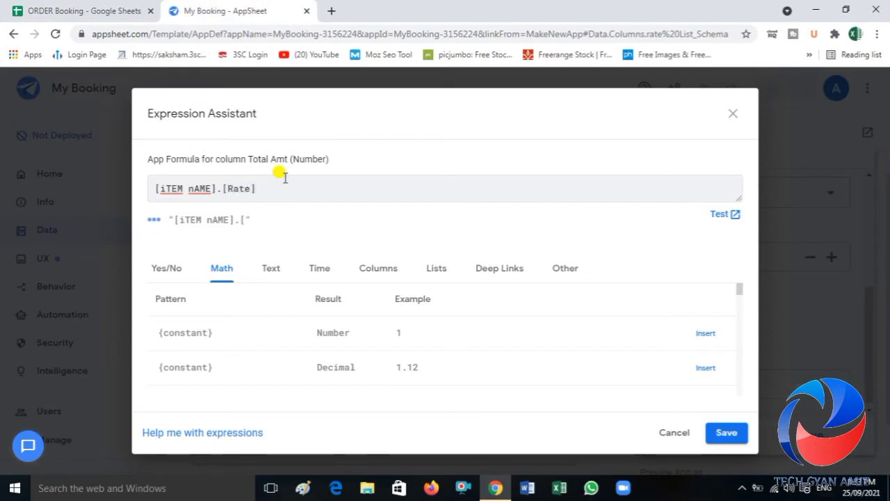
text(*)
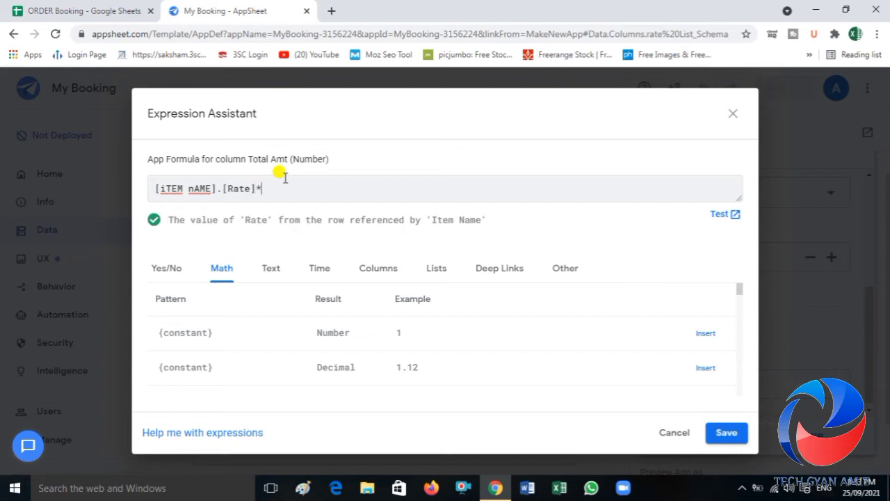
text(()
text([)
text(Qty)
text(])
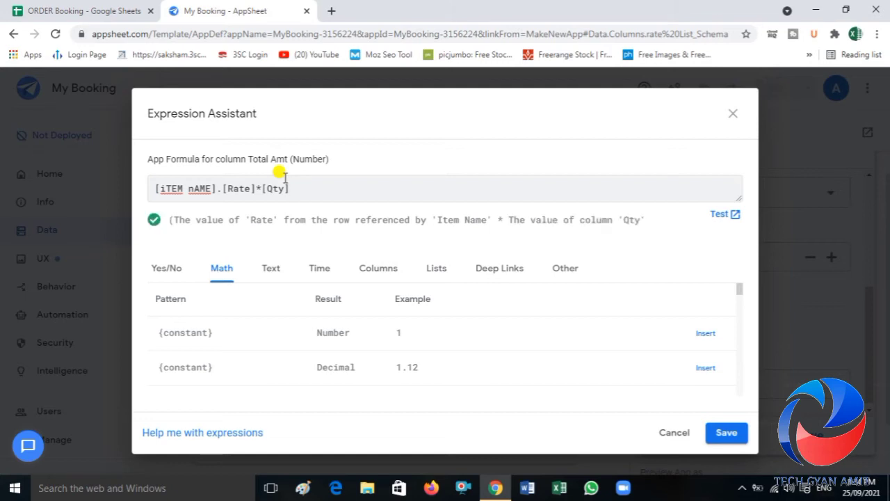
Step: Extend the Total Amt formula with *[Qty]+[GST] so it reads [iTEM nAME].[Rate]*[Qty]+[GST]
text(+[GST])
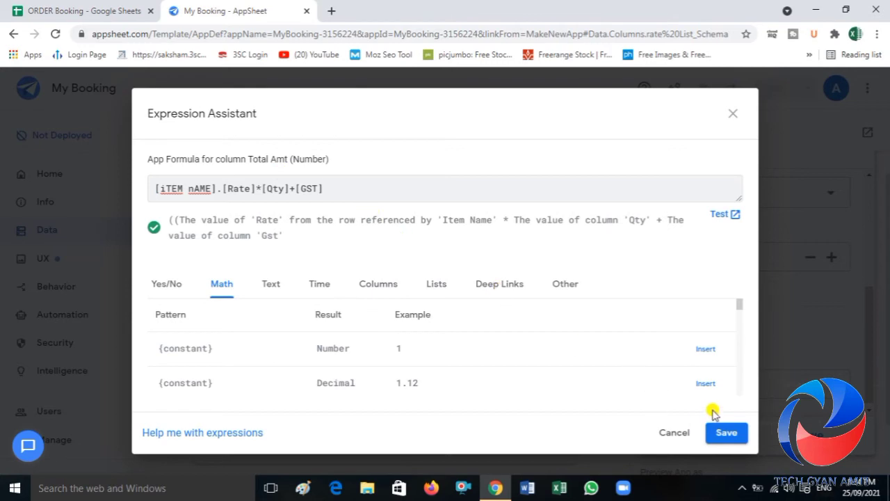
Step: Accept the Total Amt formula, close the column settings and save the app
click(725, 432)
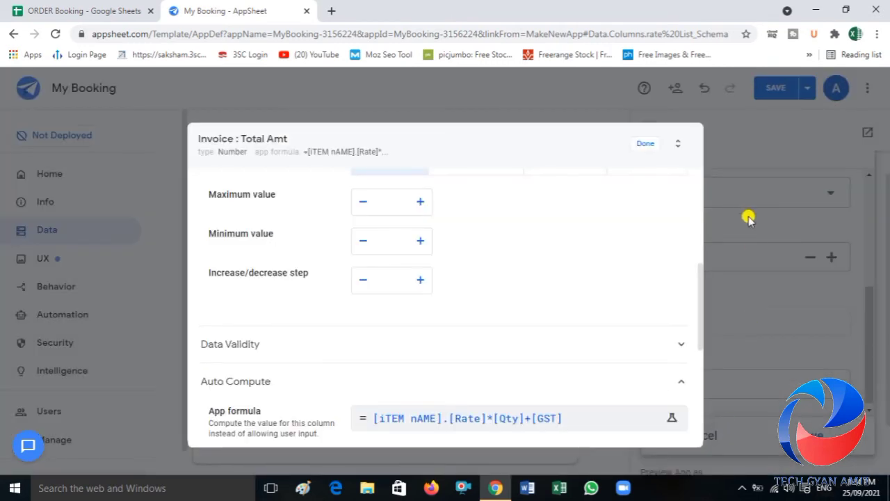
click(634, 145)
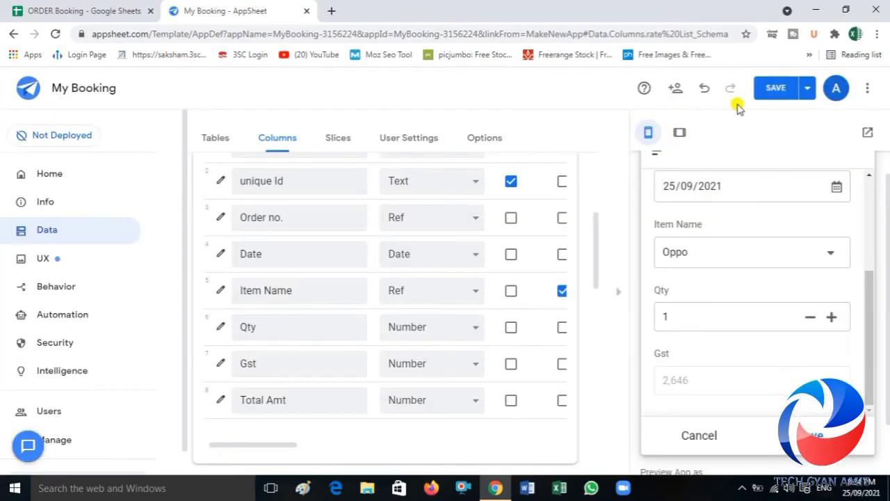
click(774, 85)
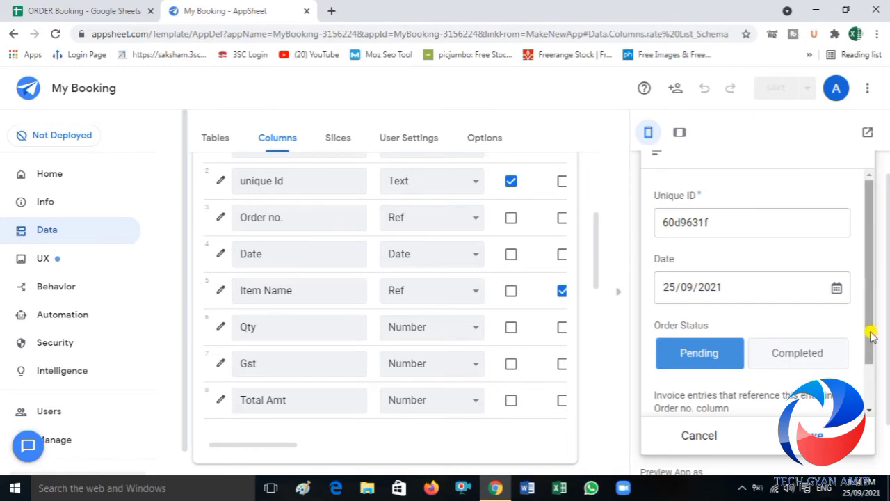
Step: Start a new Invoice entry from the order form in the app preview and choose Samsung as the item name
drag(871, 334, 863, 375)
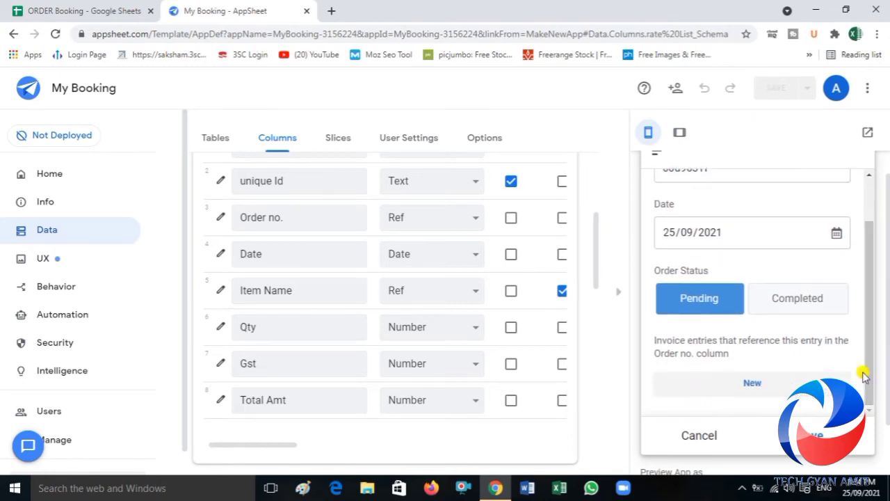
click(767, 382)
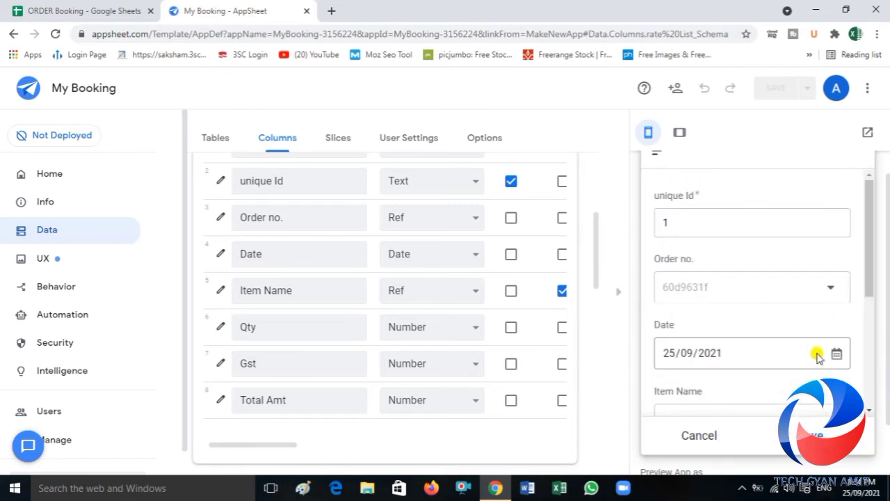
drag(870, 288, 871, 332)
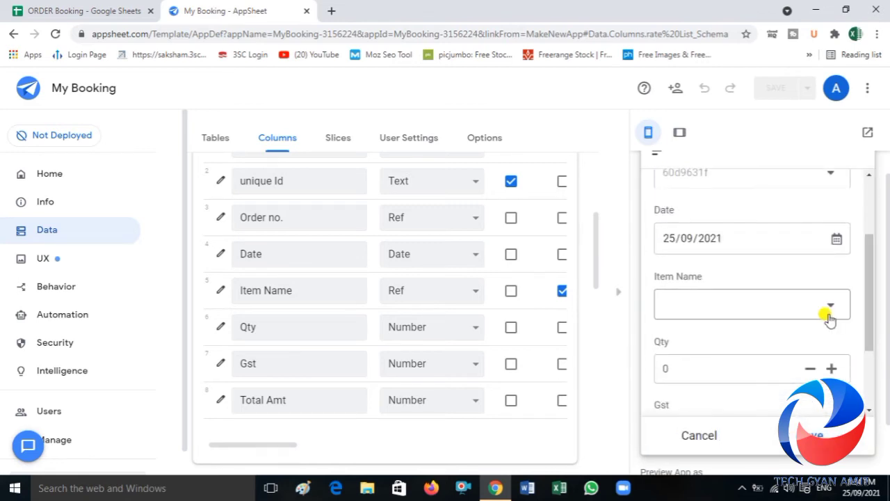
click(810, 306)
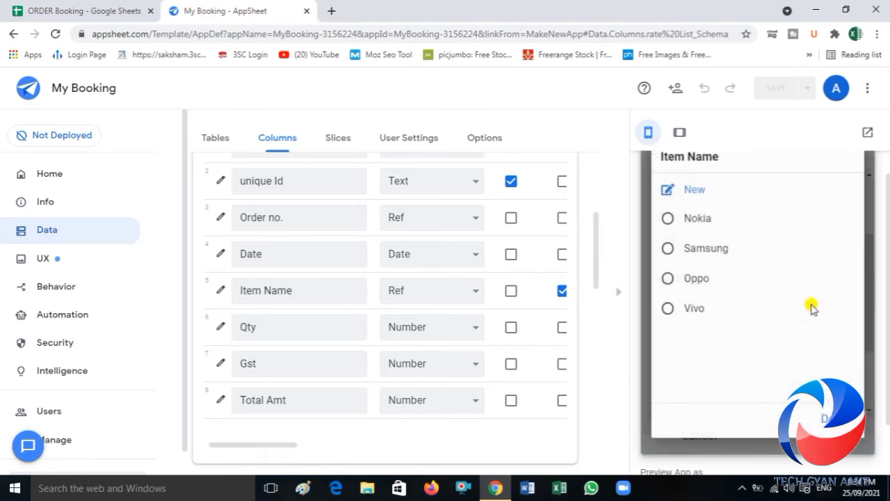
click(703, 252)
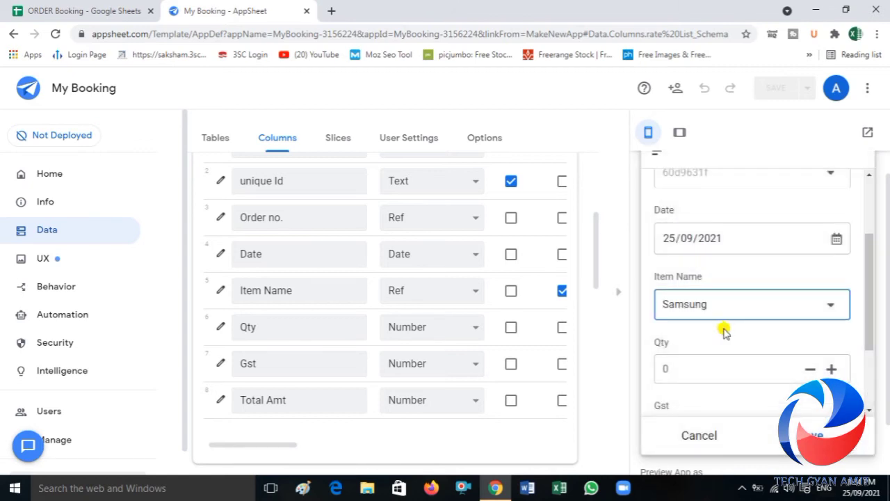
Step: Set the Samsung entry's Qty to 2, check its Gst and Total Amt, and save the entry
click(702, 369)
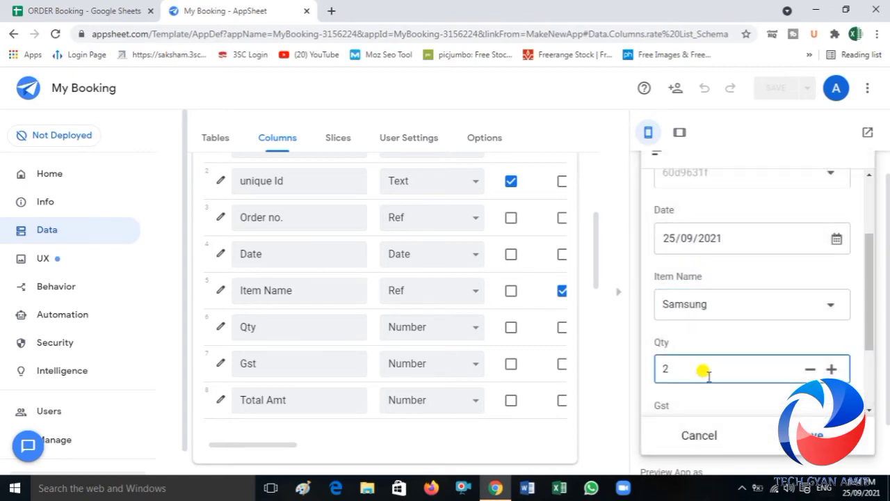
drag(866, 324, 868, 389)
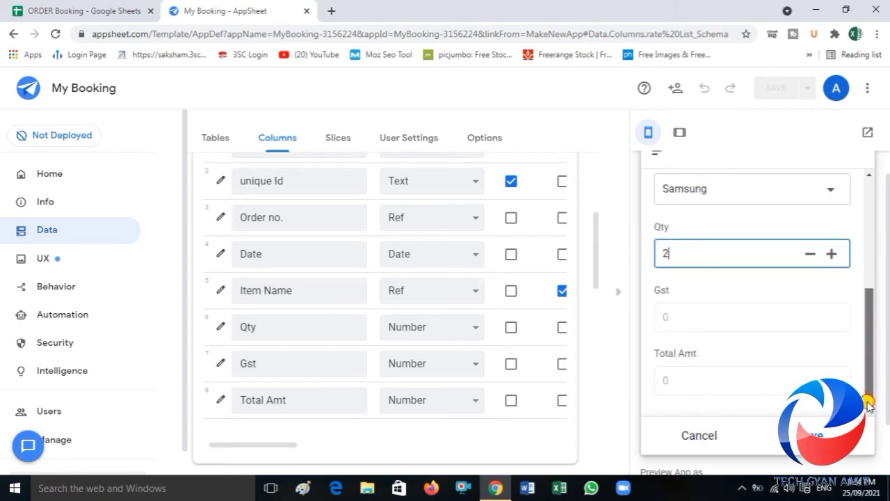
click(797, 298)
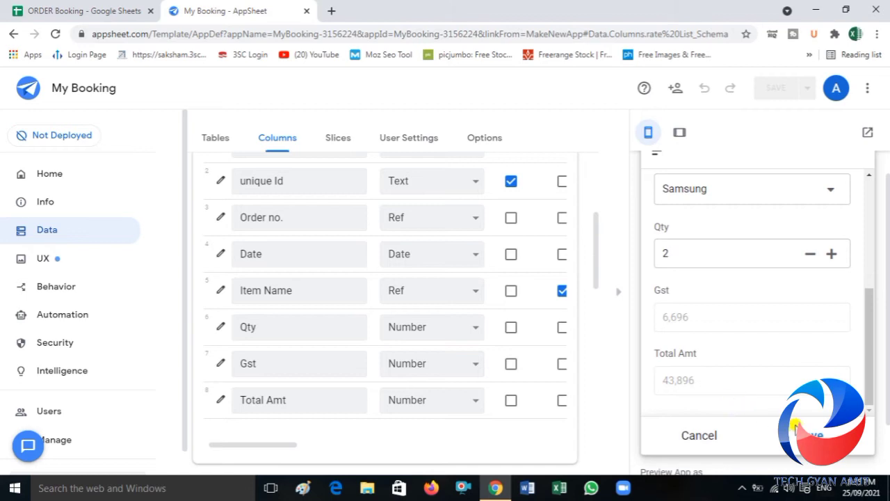
click(807, 434)
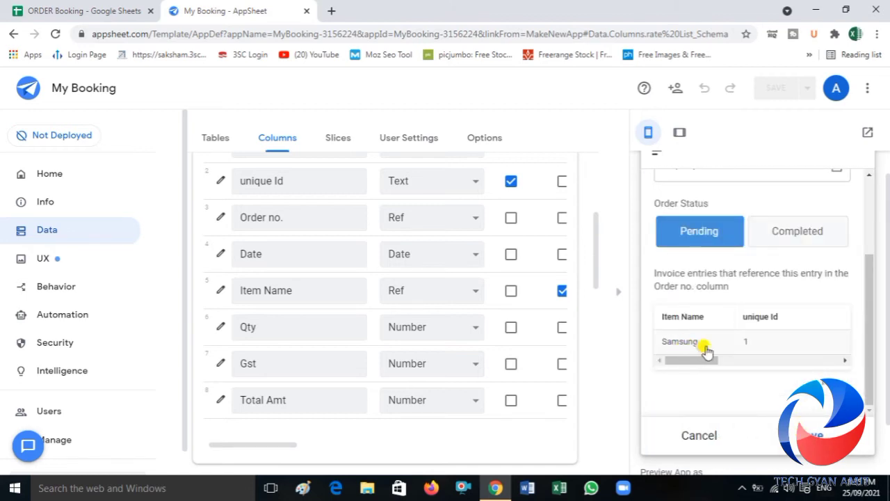
Step: Add a second Invoice entry to the same order and choose Vivo as the item name
click(825, 387)
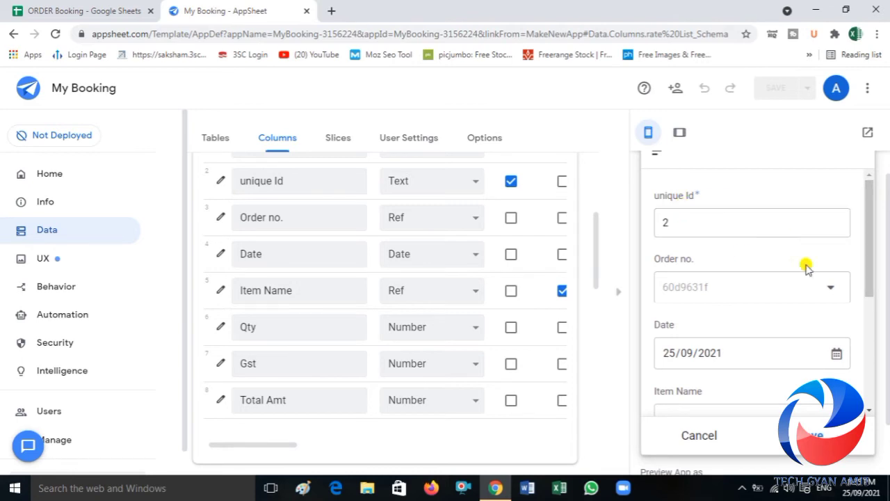
drag(868, 274, 870, 331)
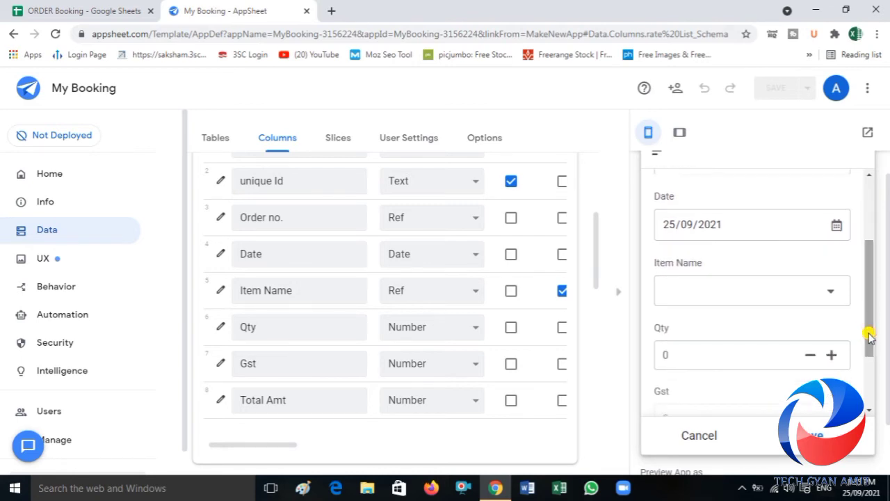
click(817, 290)
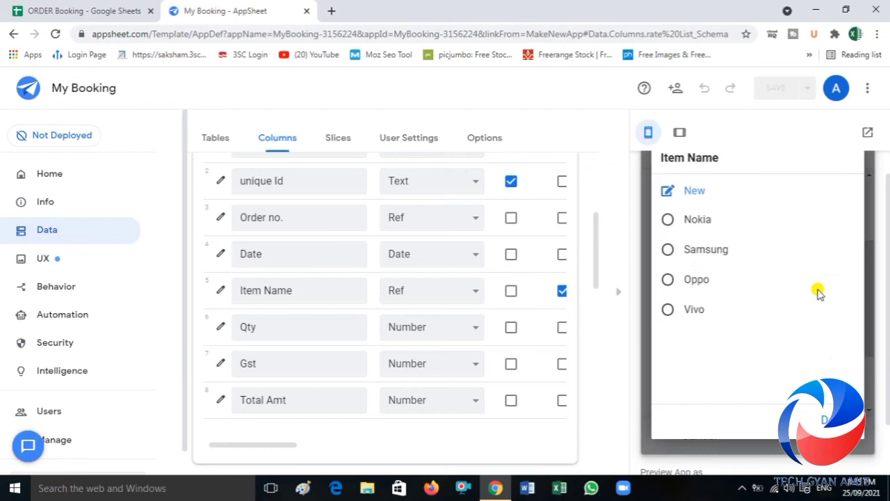
click(686, 310)
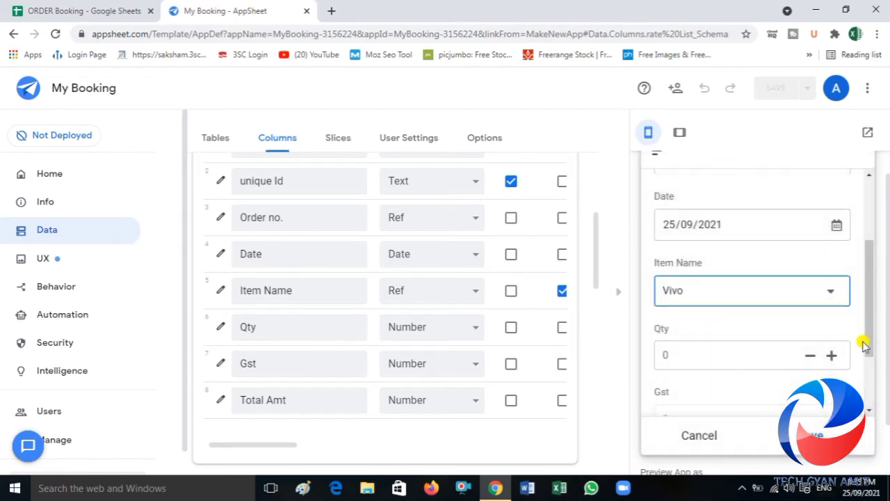
Step: Set the Vivo entry's Qty to 5, check its Gst and Total Amt, and save the entry
drag(864, 348, 865, 363)
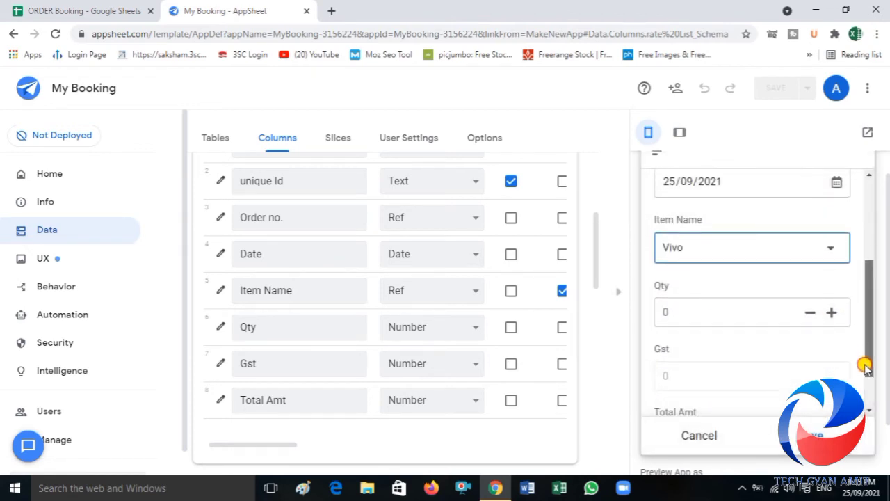
click(684, 311)
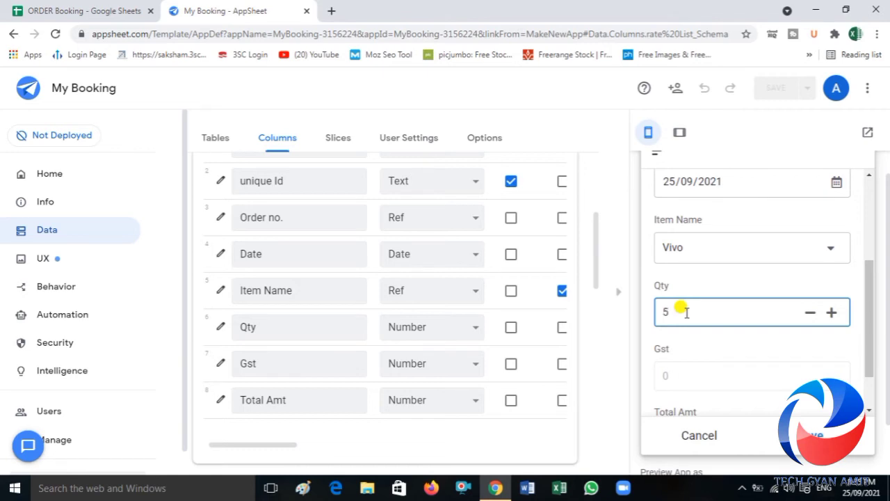
click(719, 339)
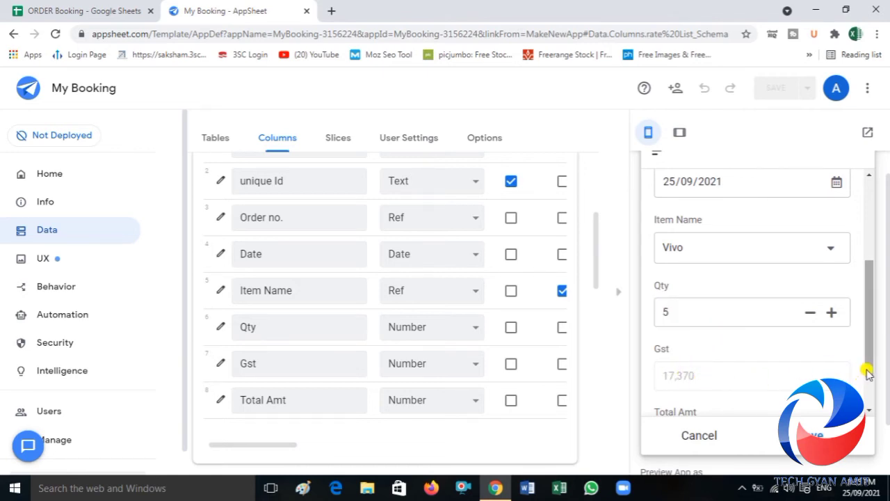
drag(869, 369, 869, 397)
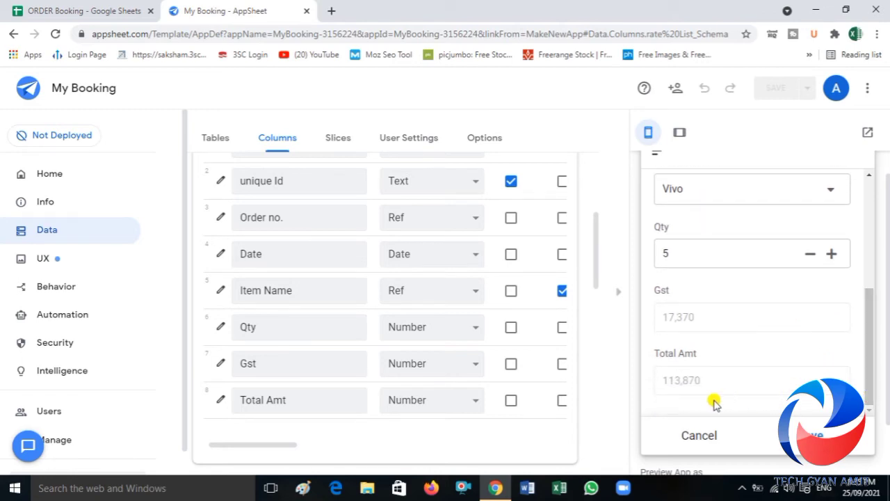
click(811, 433)
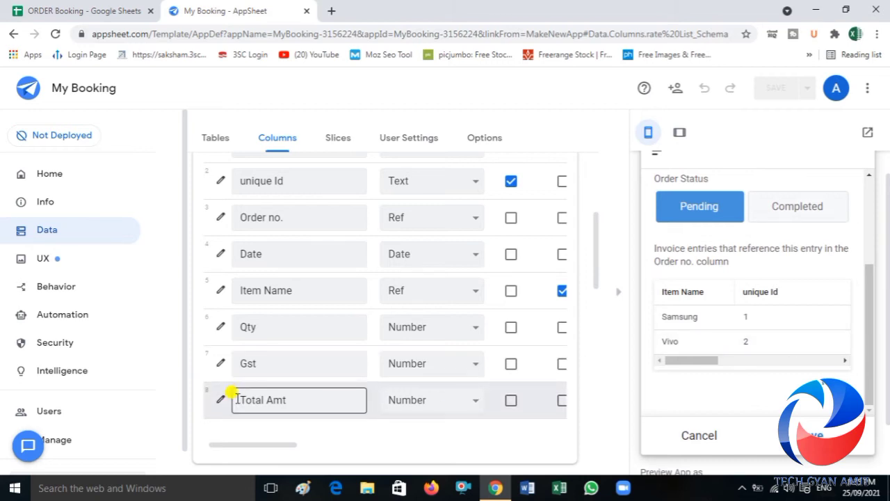
Step: Create a custom automation bot named Create Pdf
click(44, 313)
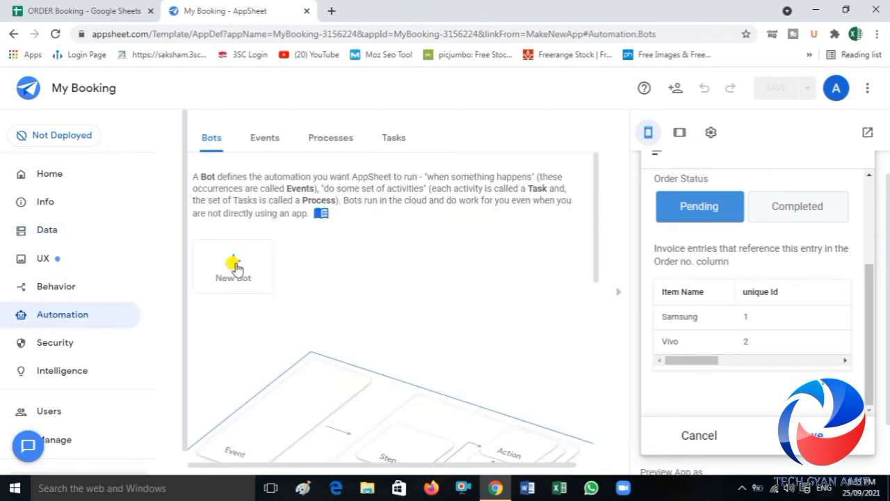
click(235, 264)
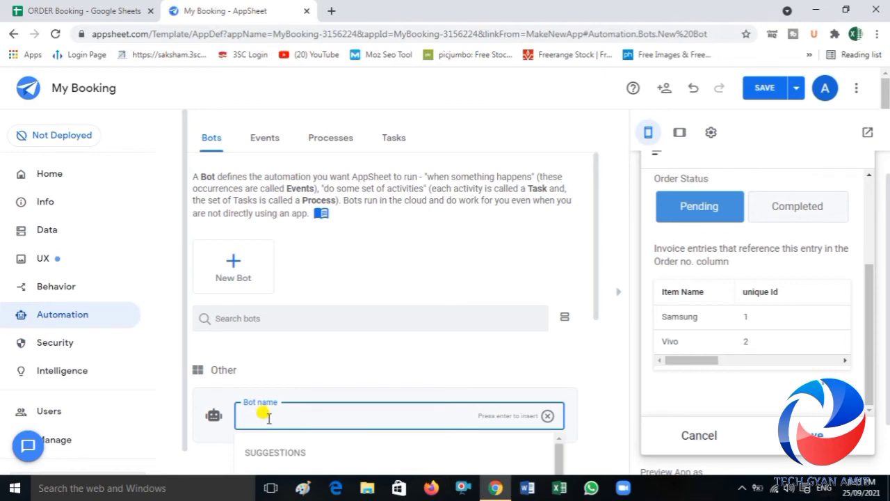
text(cR)
key(BackSpace)
text(Create Pdf)
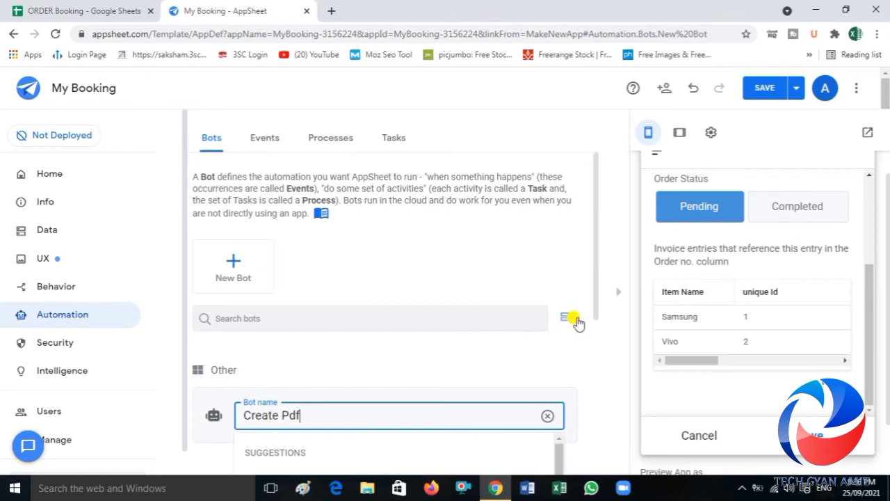
scroll(595, 306, down, 3)
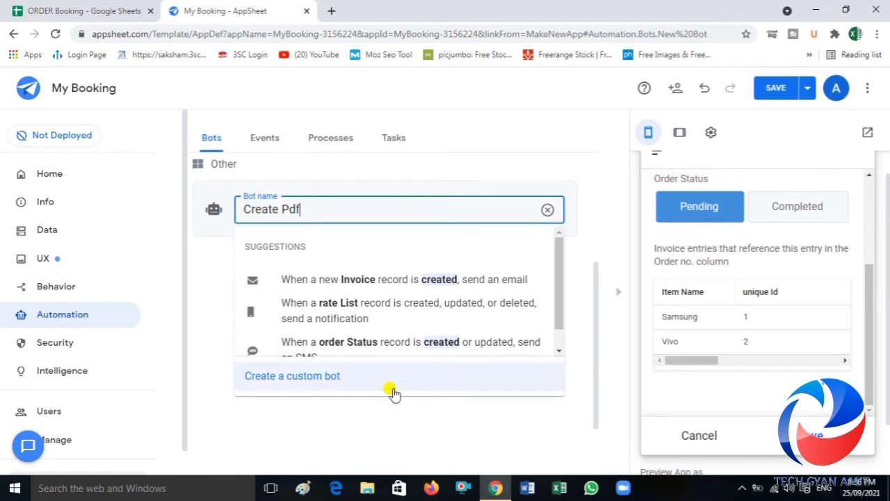
click(309, 378)
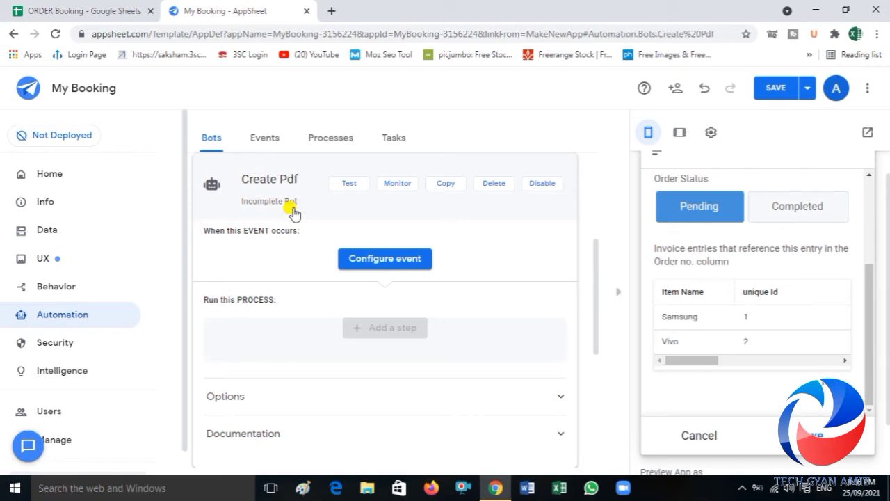
Step: Configure the Create Pdf bot's event to trigger when the order Status column Order Status is changed to Completed
click(380, 263)
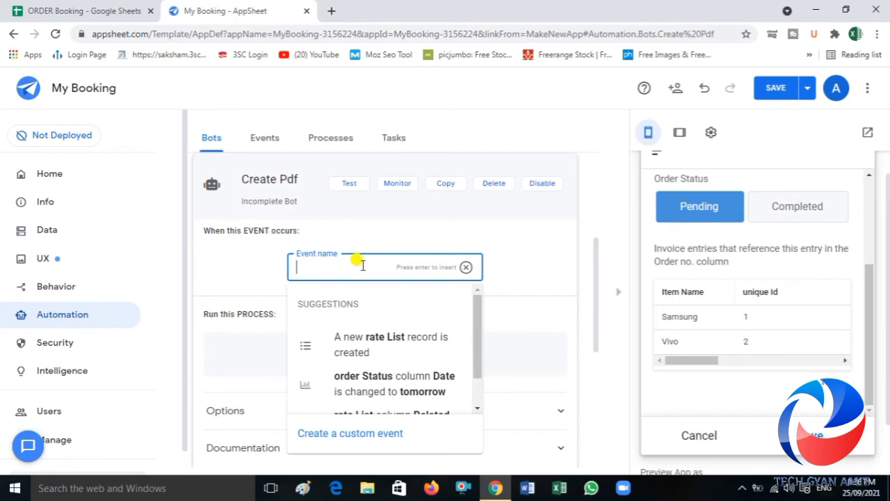
text(When)
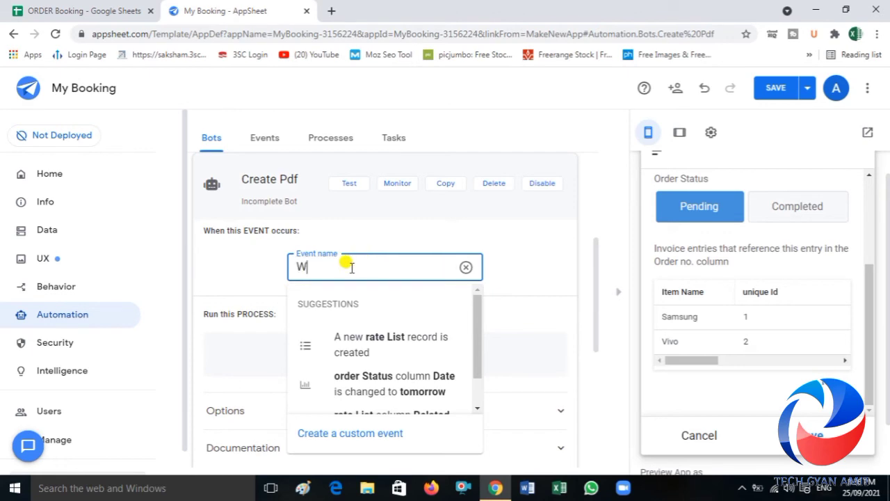
click(73, 11)
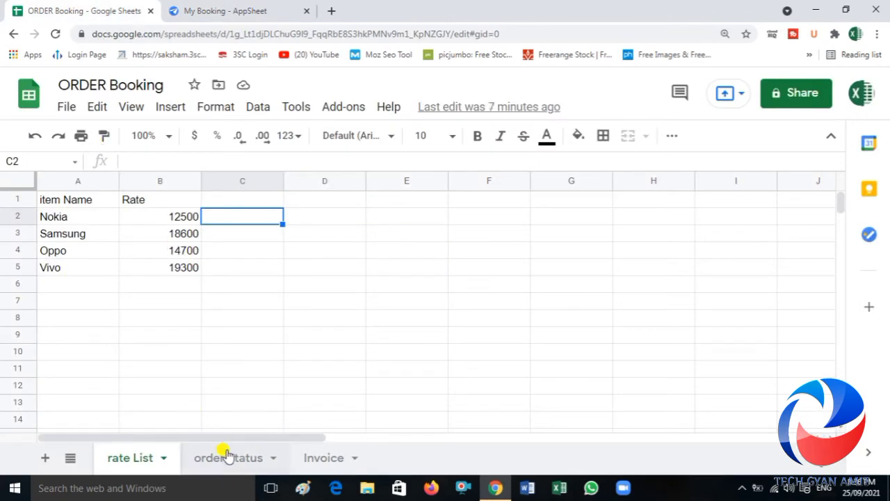
click(224, 9)
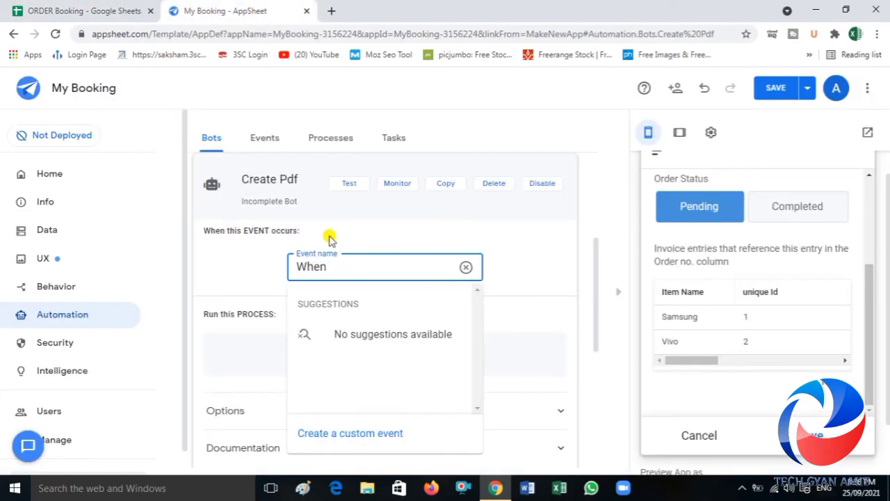
text(ord)
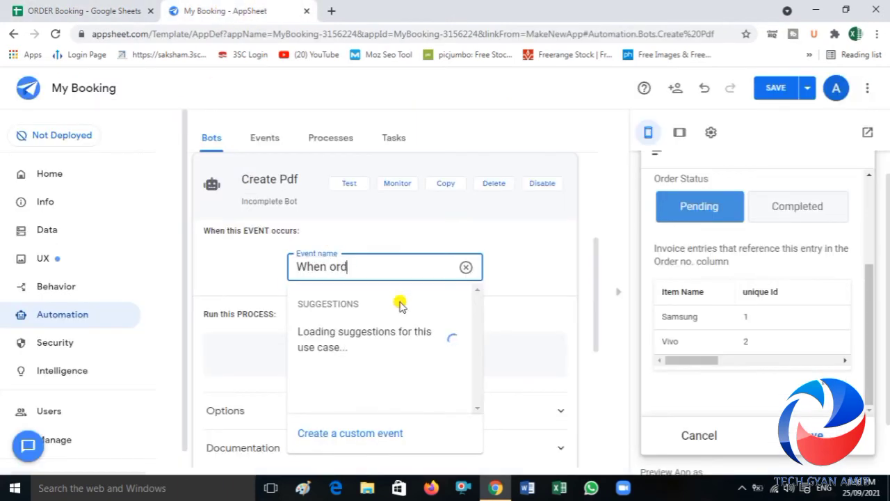
text(er status)
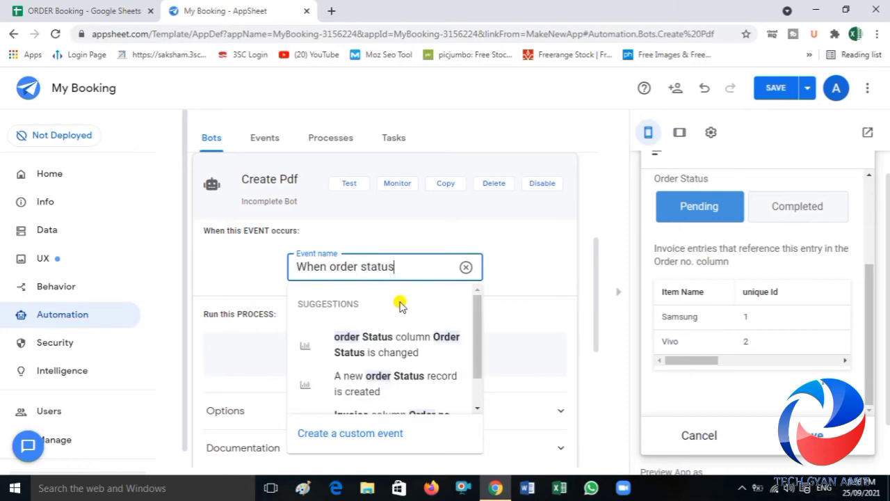
click(109, 7)
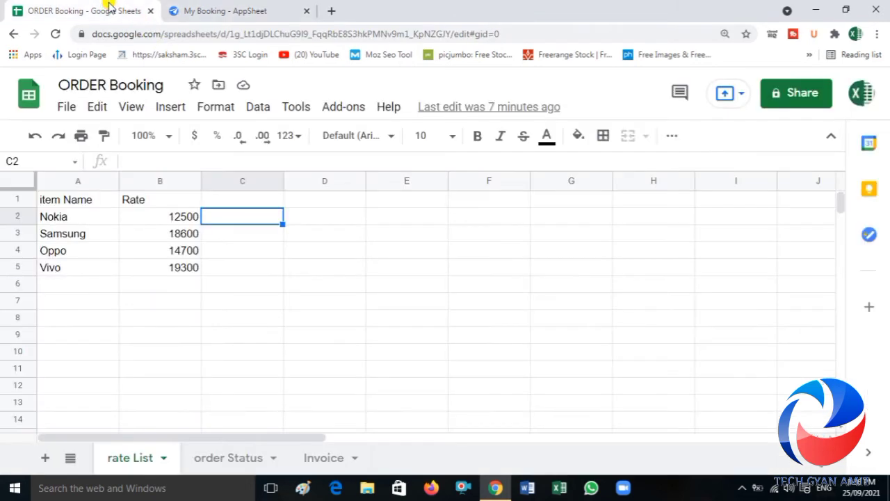
click(233, 460)
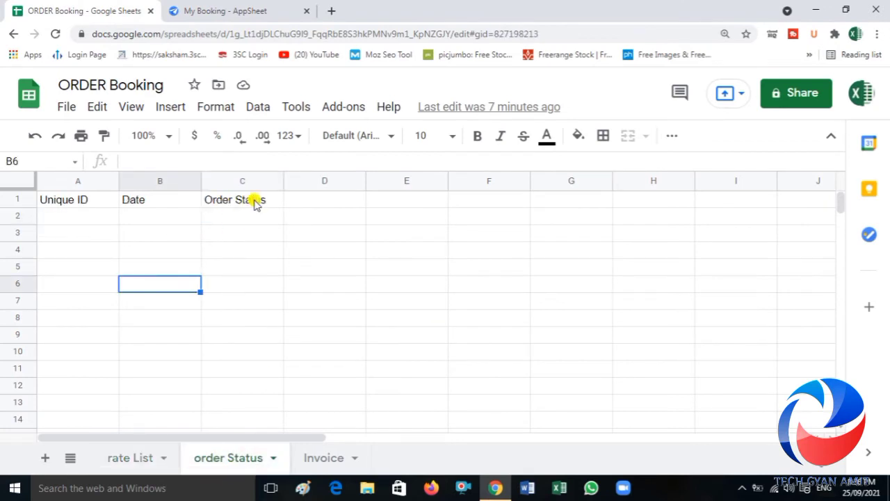
click(235, 12)
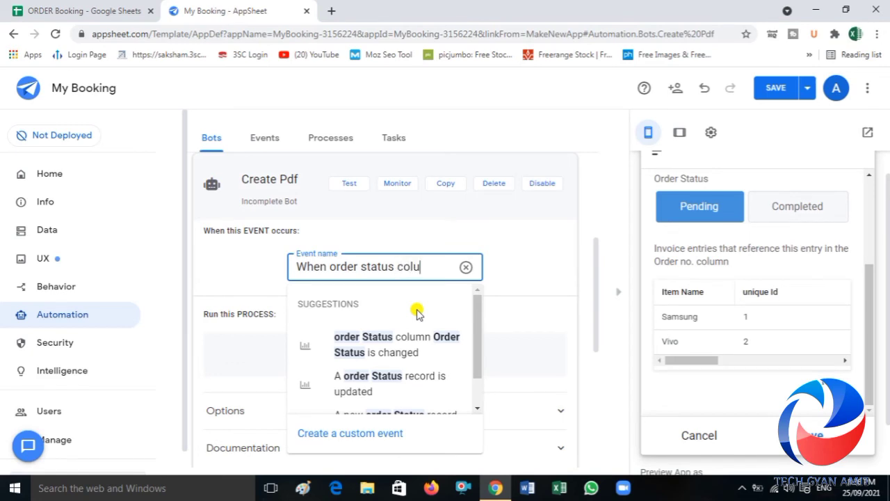
text(rder status change)
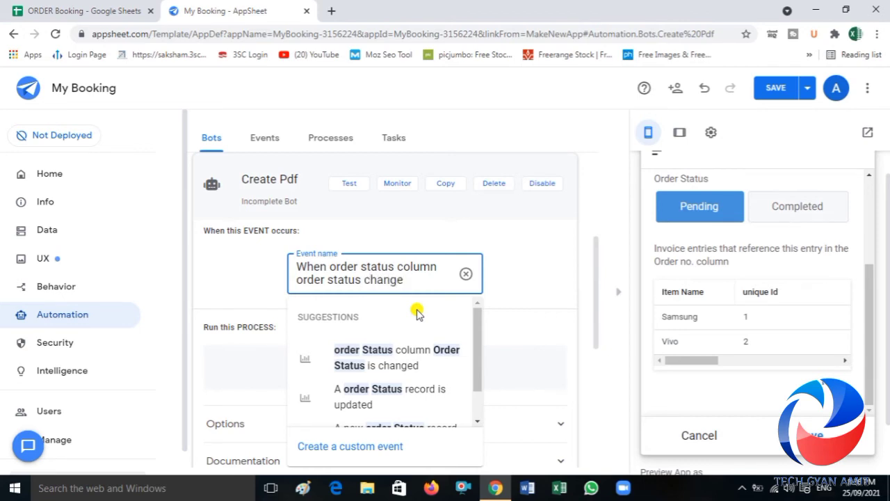
text(le)
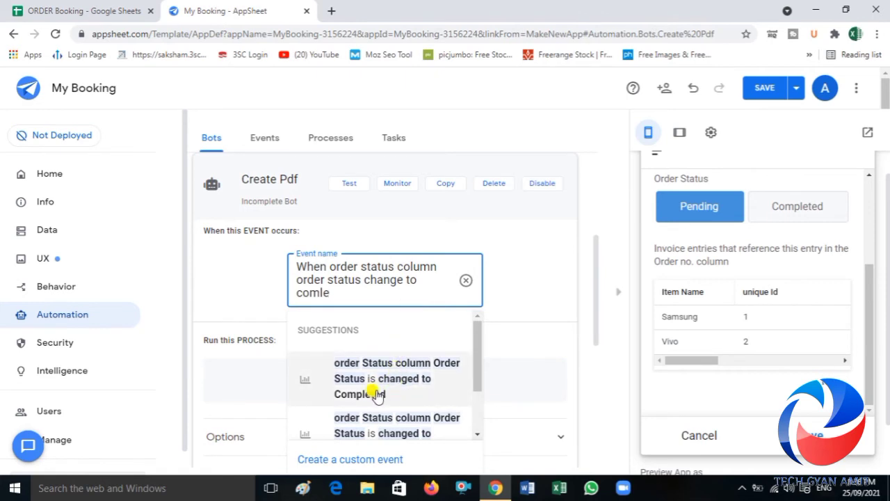
click(386, 393)
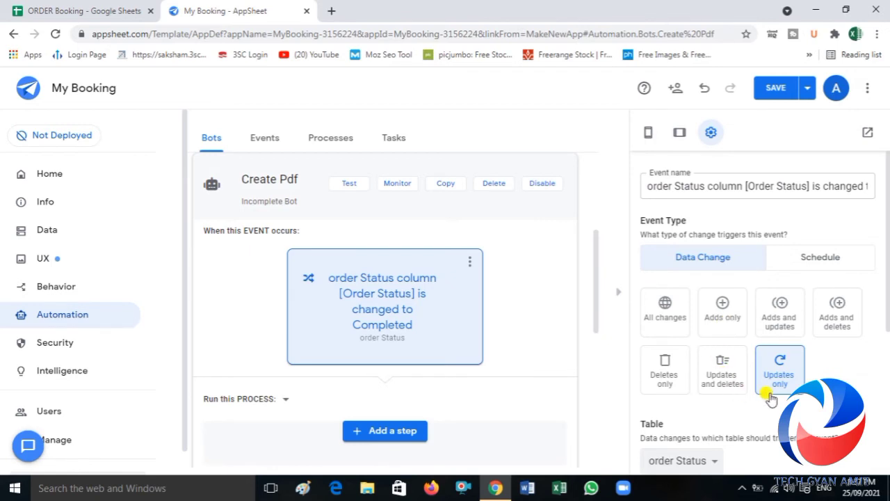
Step: Enable Bypass Security Filters for the order Status event
drag(888, 248, 887, 366)
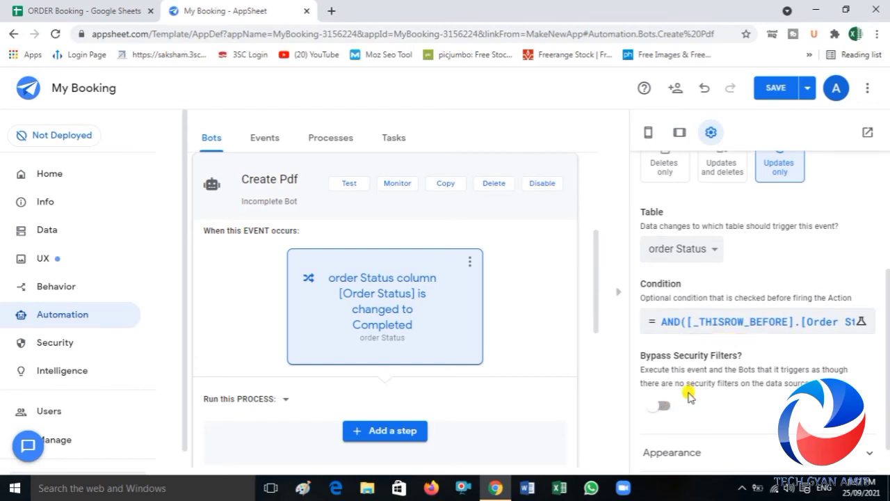
click(664, 408)
scroll(887, 333, down, 1)
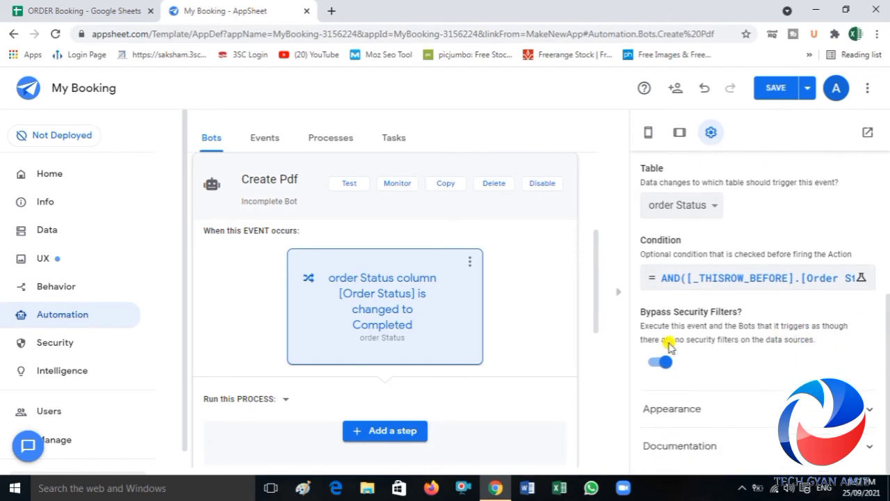
Step: Add a custom step named Make Pdf to the bot's process
click(394, 433)
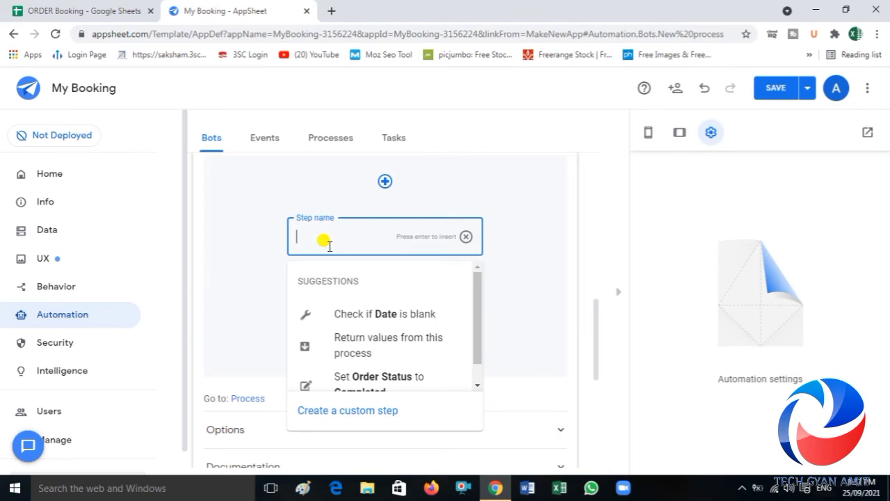
text(Make Pdf)
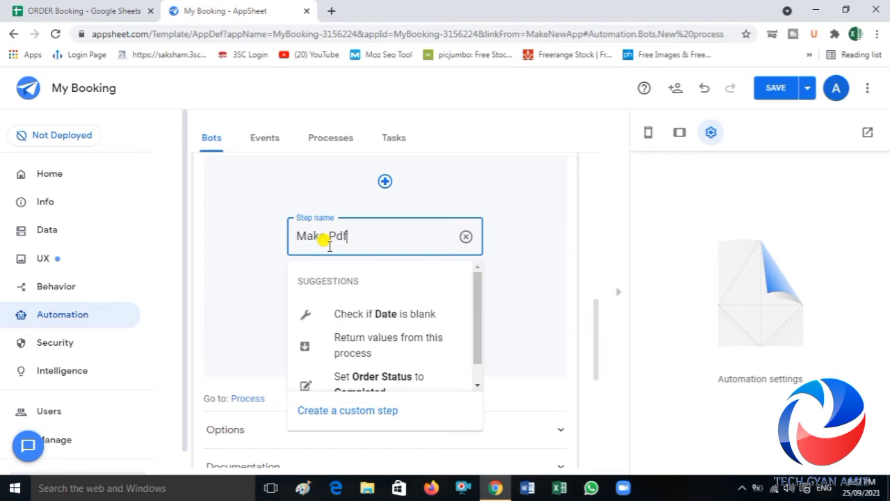
click(340, 411)
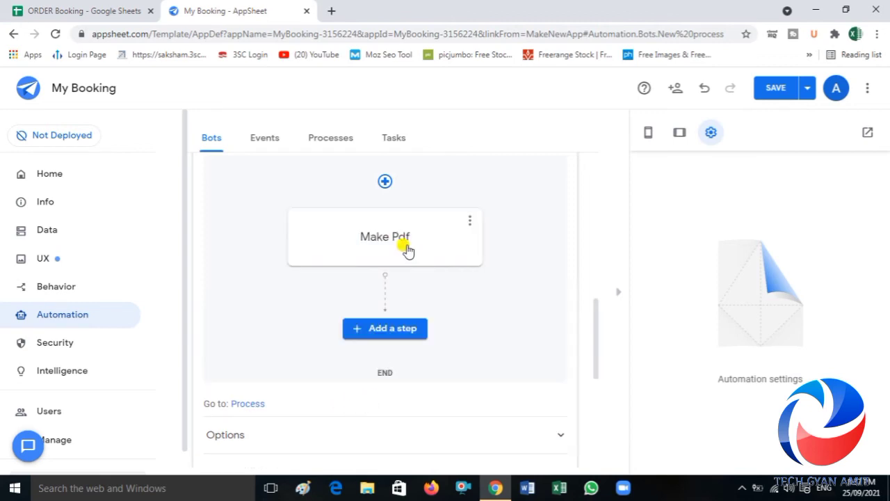
Step: Create a new task for the Make Pdf step and set its type to Create a new file
click(406, 240)
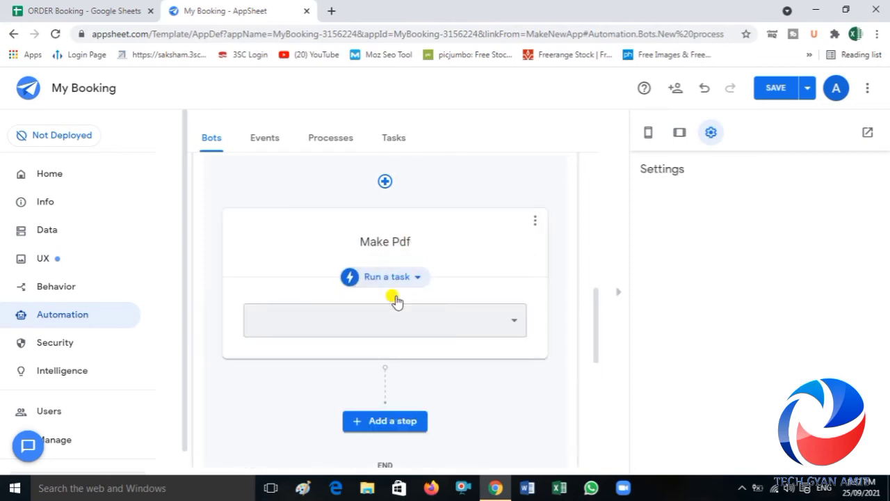
click(496, 392)
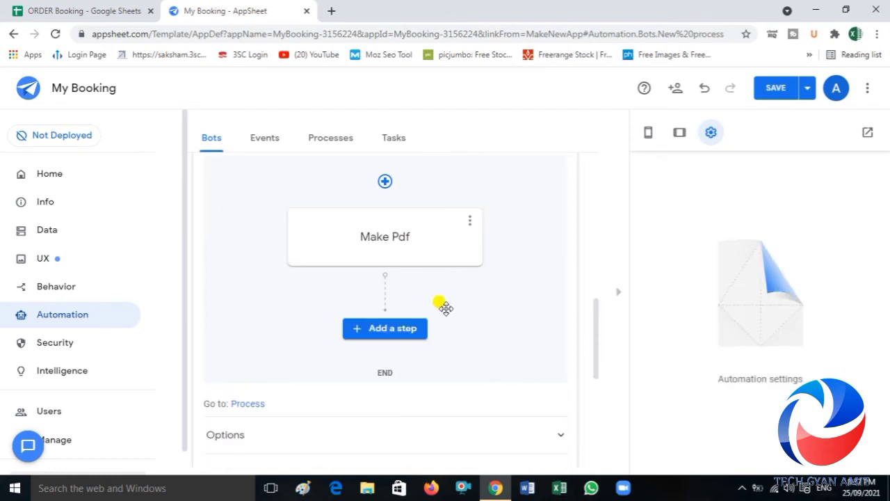
click(404, 252)
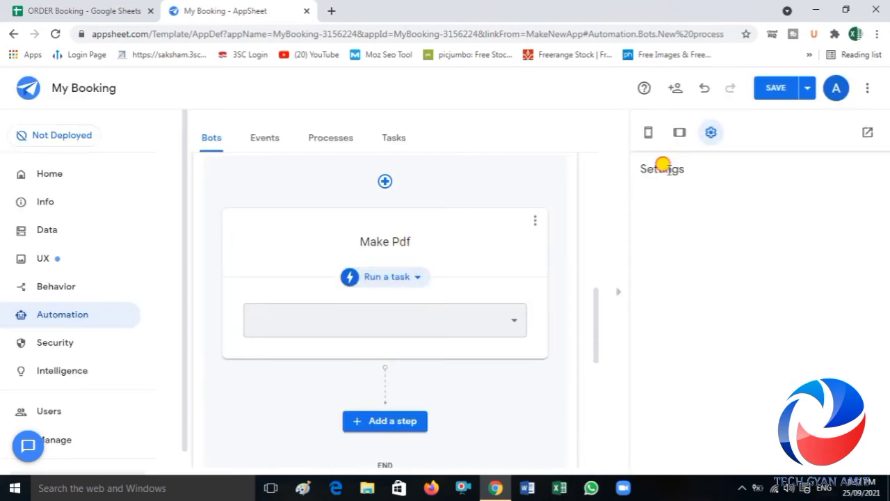
drag(453, 387, 481, 325)
click(481, 325)
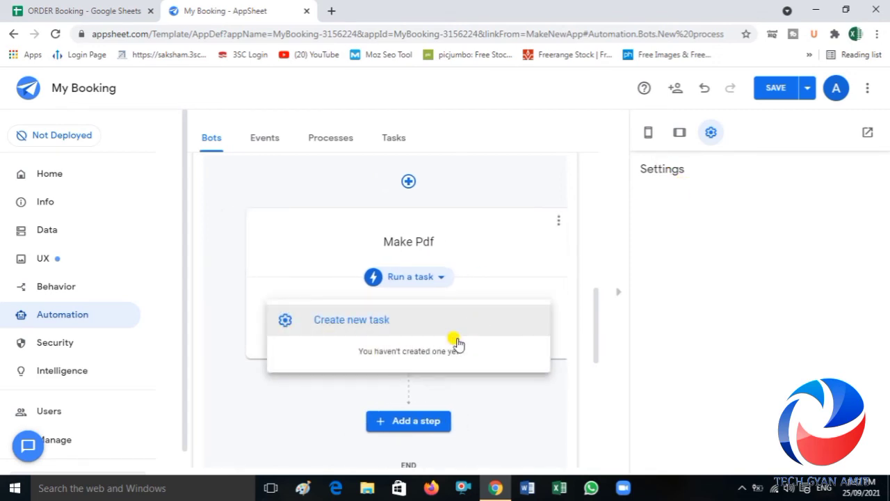
click(372, 322)
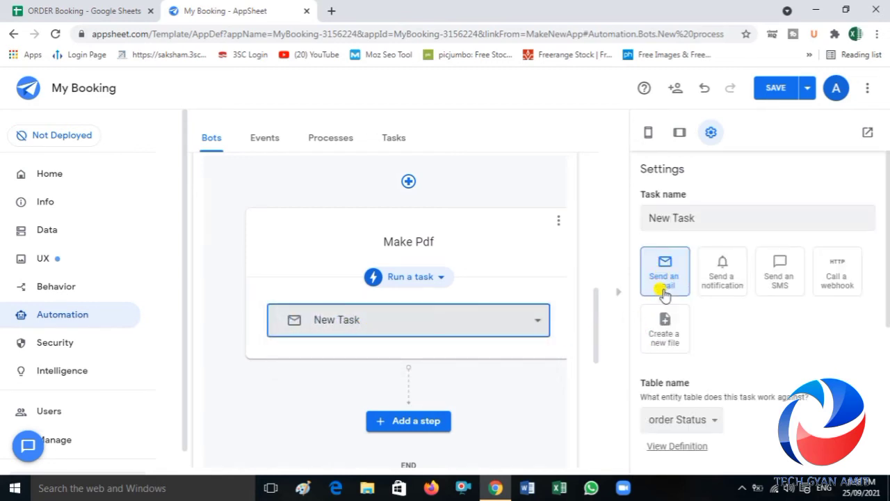
click(665, 328)
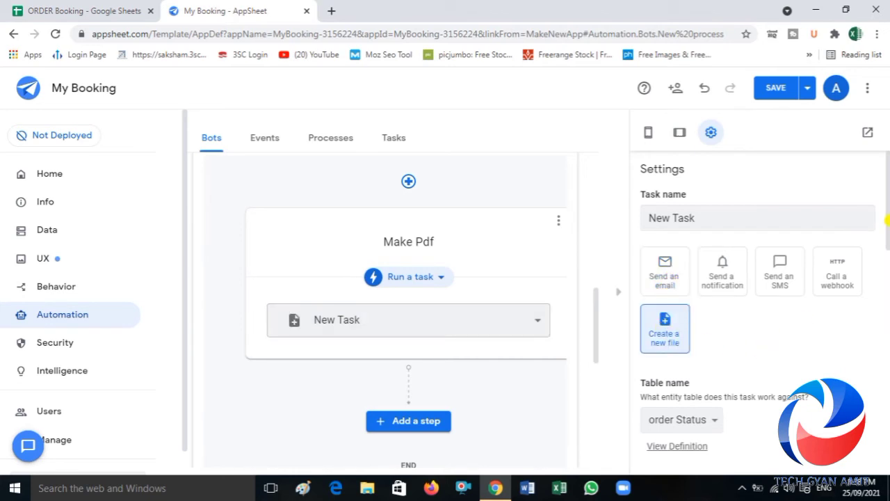
Step: Choose PDF as the HTTP content type of the Make Pdf task's file
scroll(887, 220, down, 3)
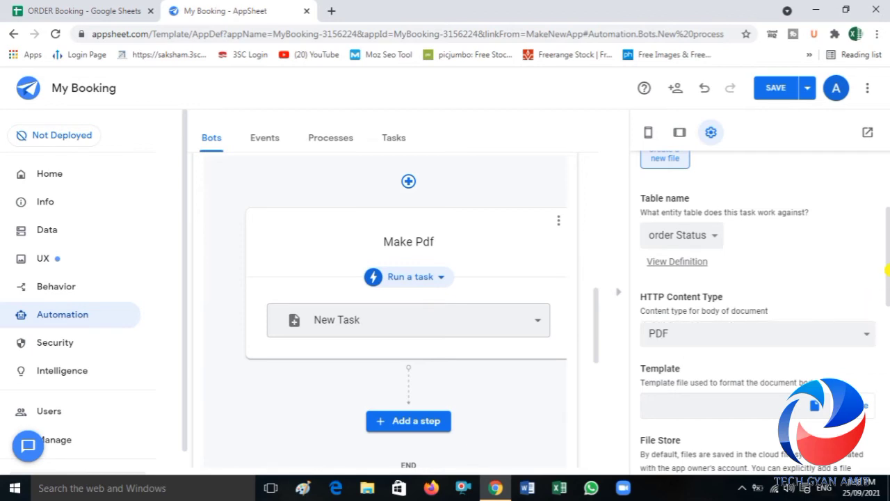
drag(887, 274, 887, 250)
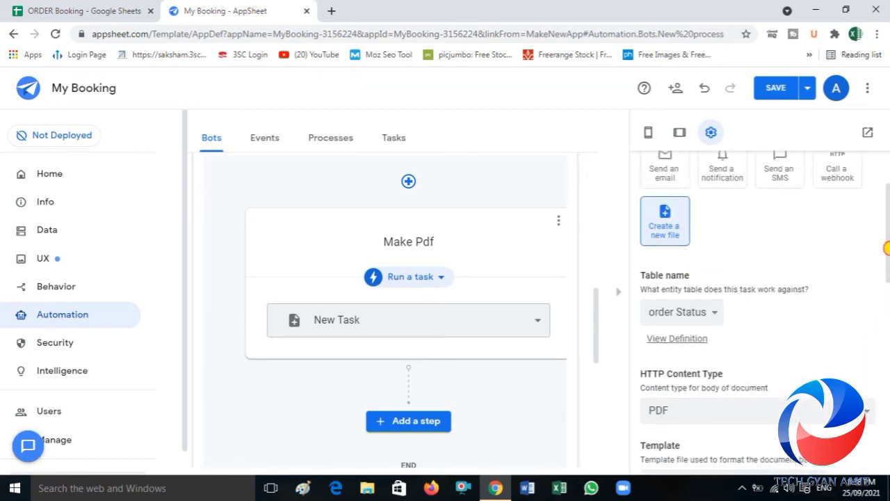
drag(886, 247, 888, 317)
click(804, 186)
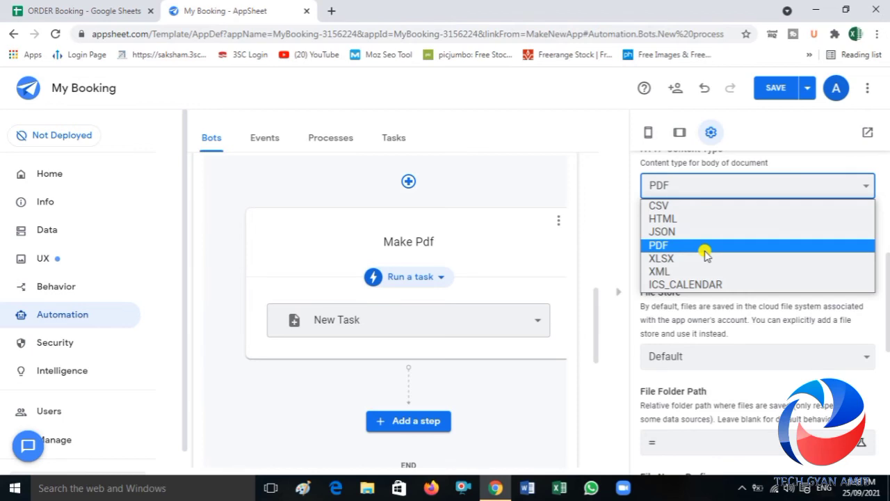
click(705, 252)
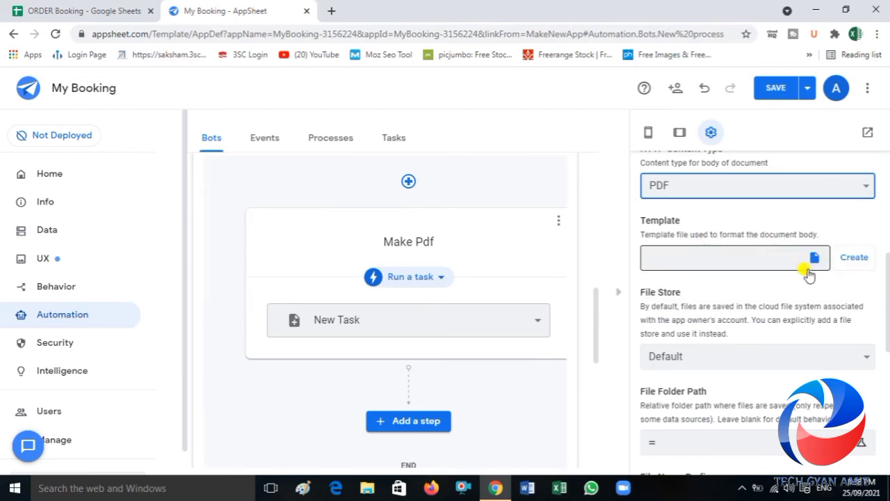
Step: Create a new body template for the Make Pdf task's PDF file
click(849, 263)
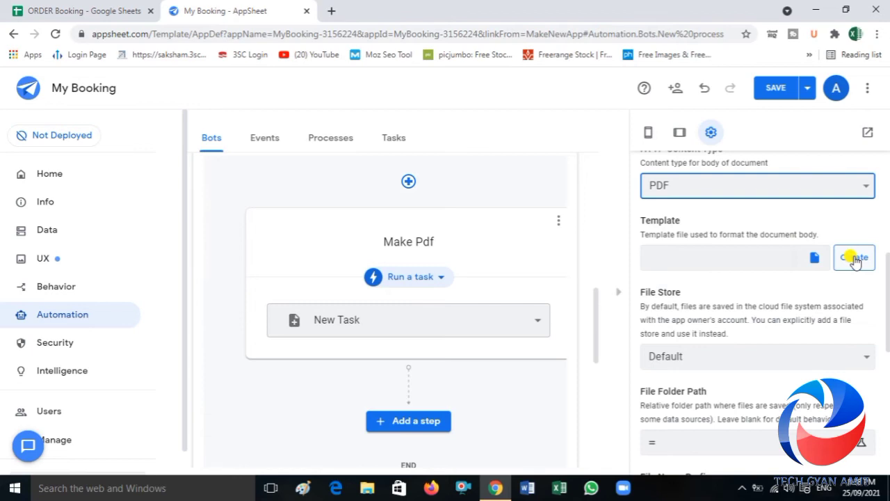
click(855, 259)
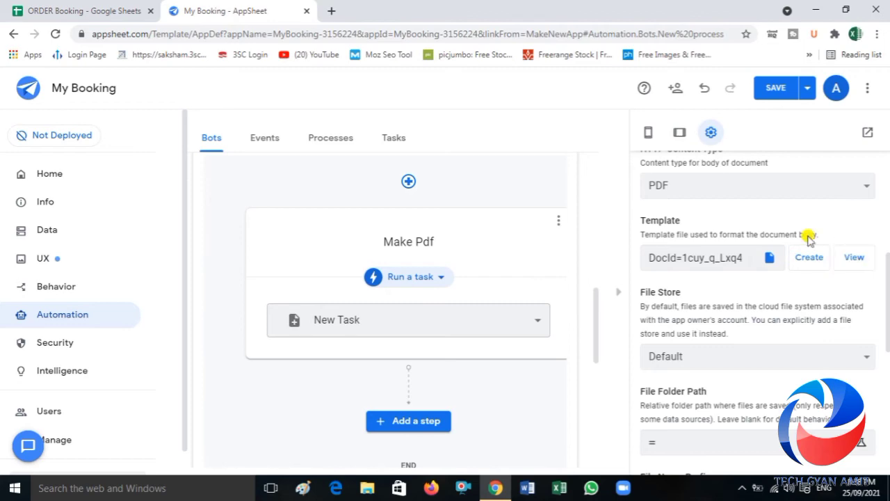
click(773, 259)
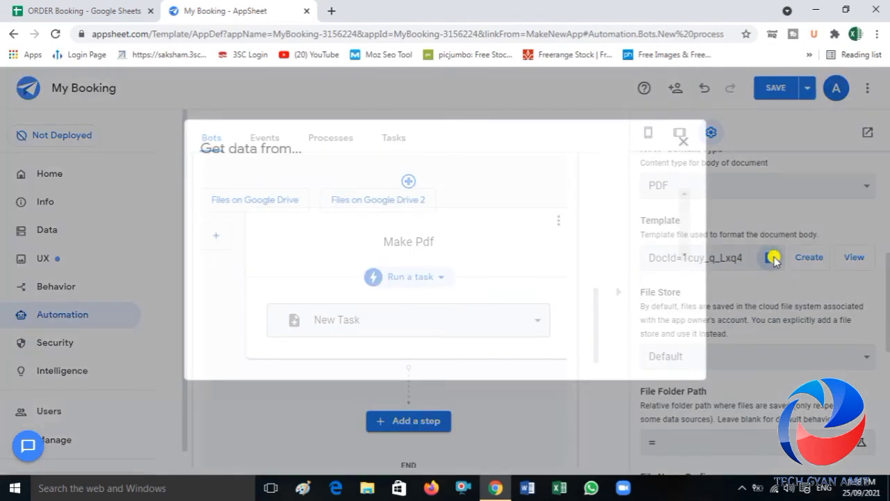
click(684, 144)
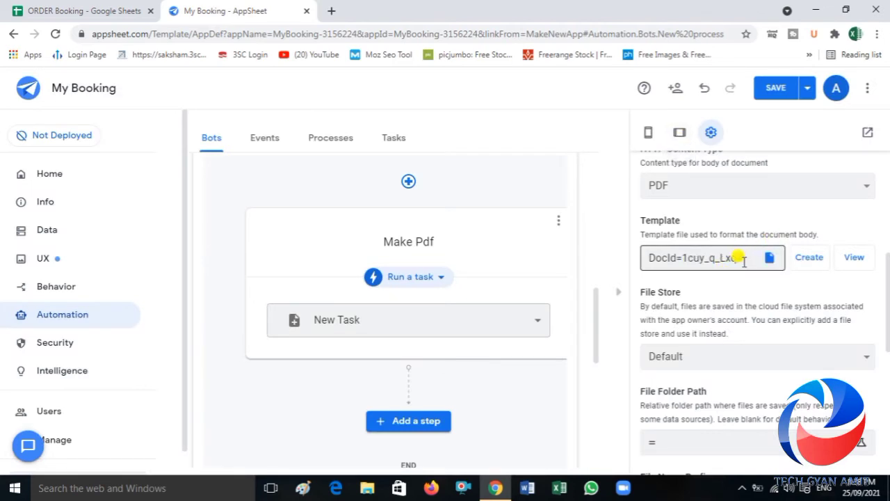
Step: View the new template document, replace its New Task heading with My Order, and close the document
click(853, 258)
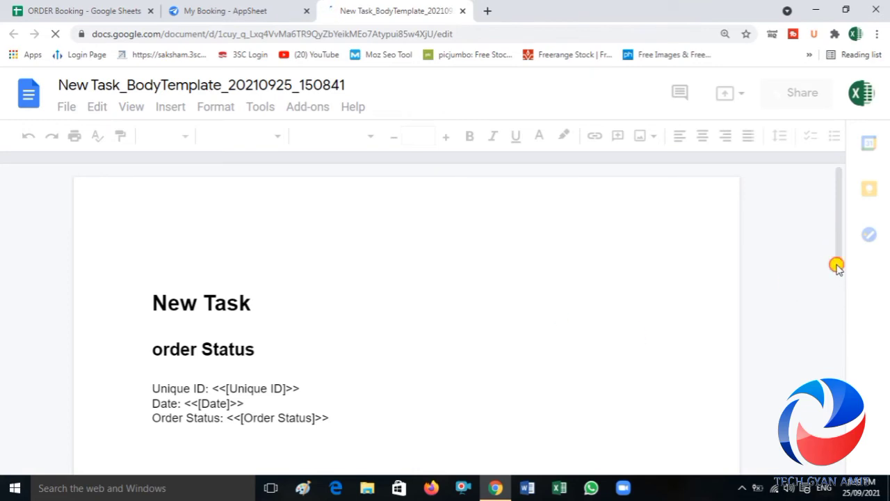
click(841, 294)
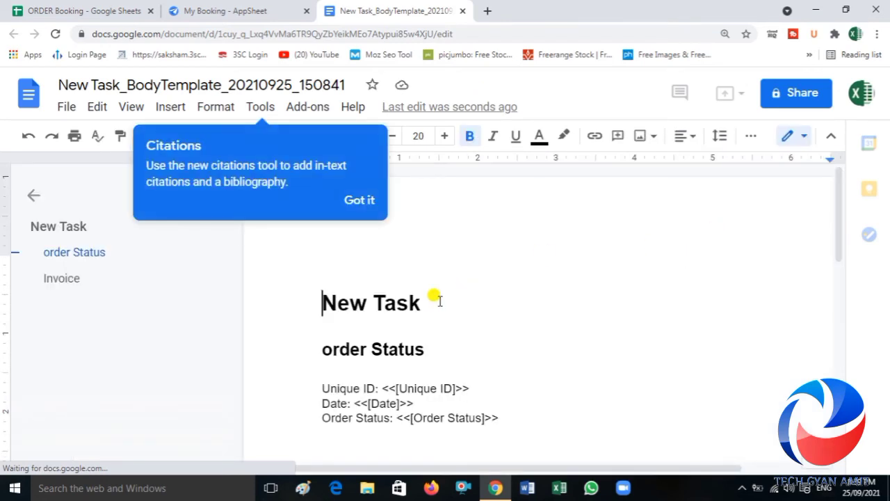
click(359, 201)
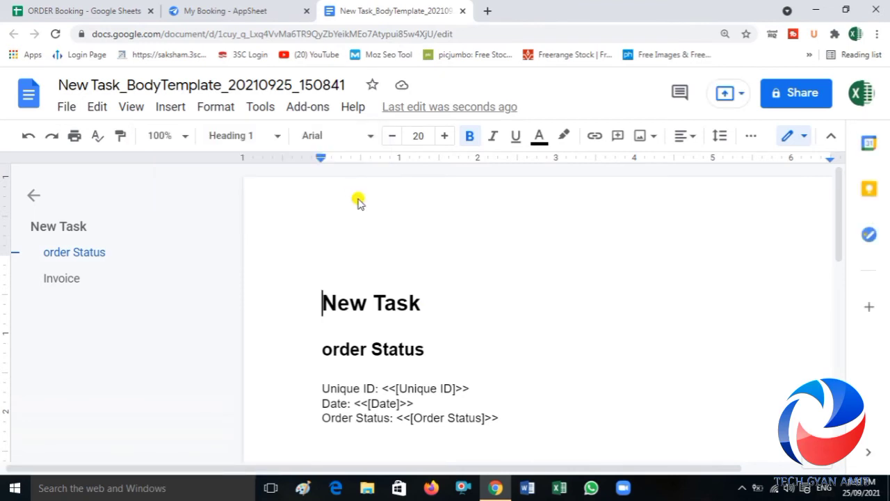
double_click(416, 302)
drag(362, 293, 299, 290)
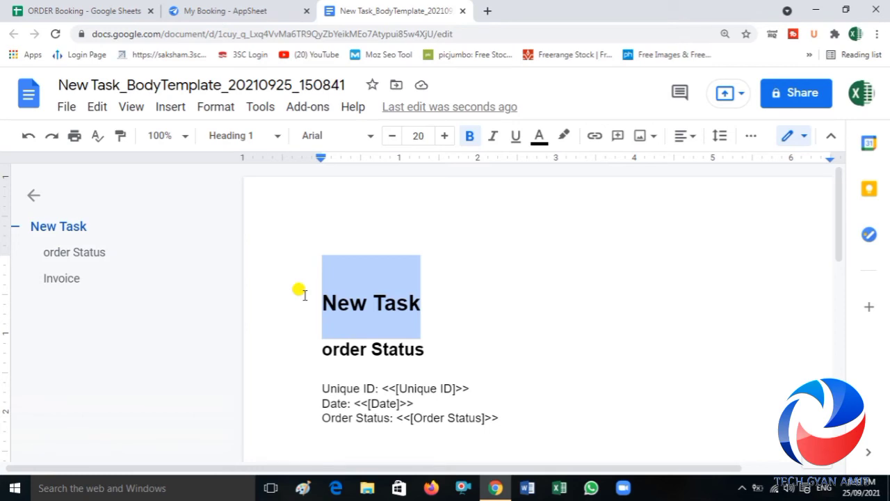
text(my Ord)
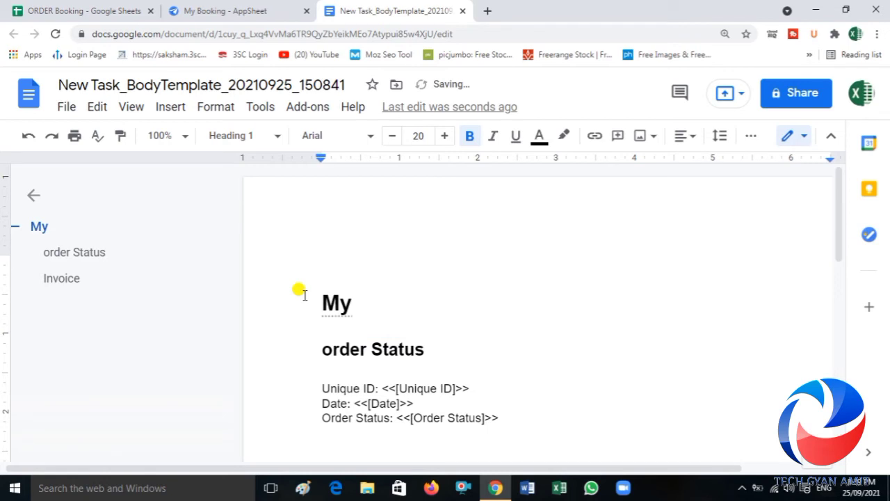
text(eR)
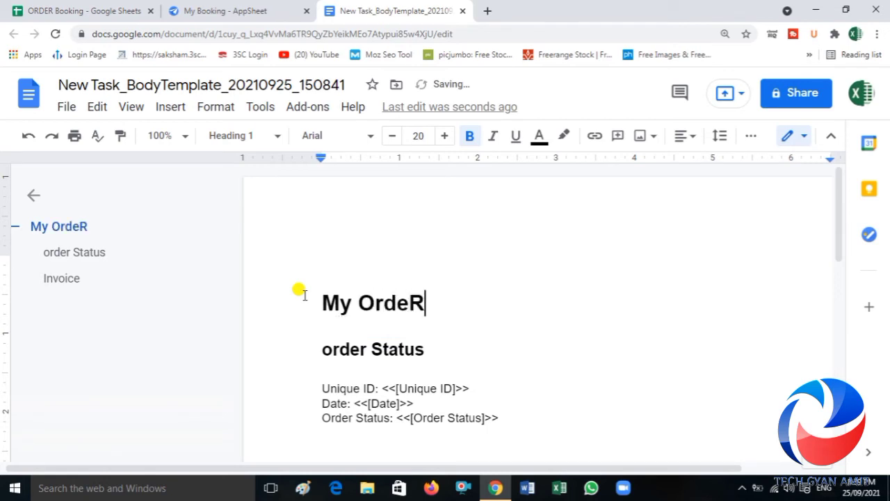
key(BackSpace)
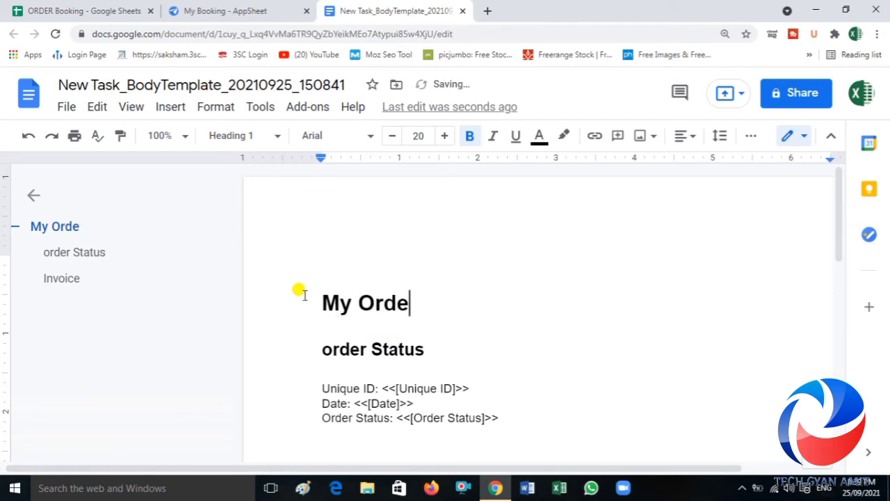
text(r)
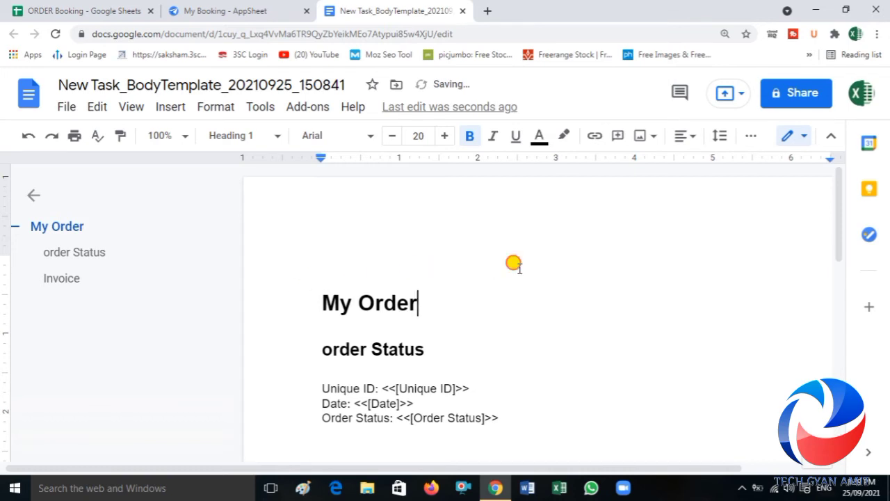
click(463, 11)
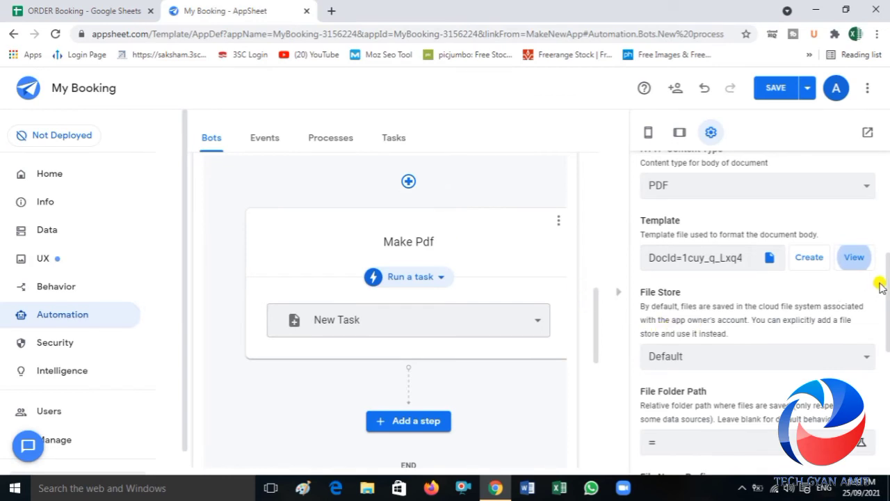
Step: Look up the default app folder in the app's properties under the Info section
drag(886, 284, 886, 322)
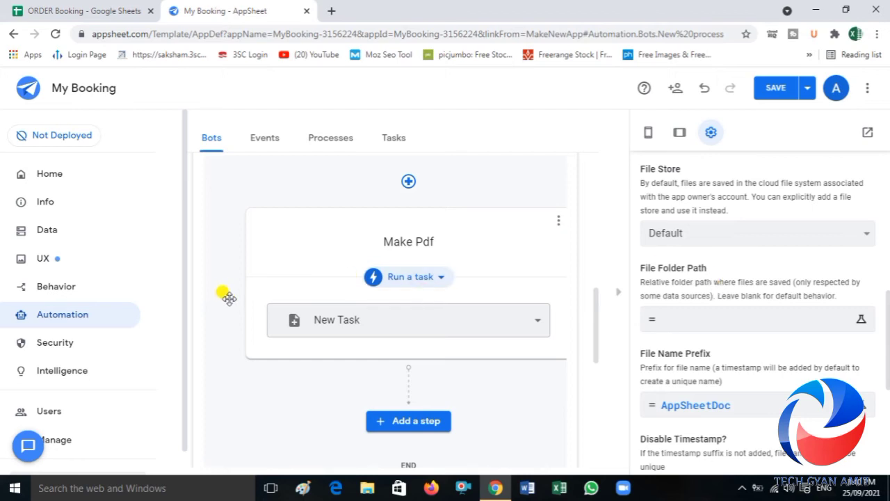
click(55, 206)
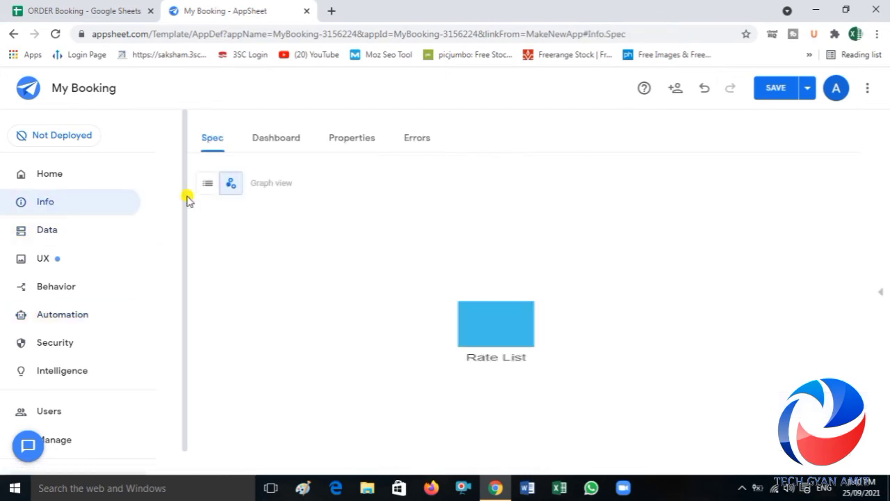
click(353, 140)
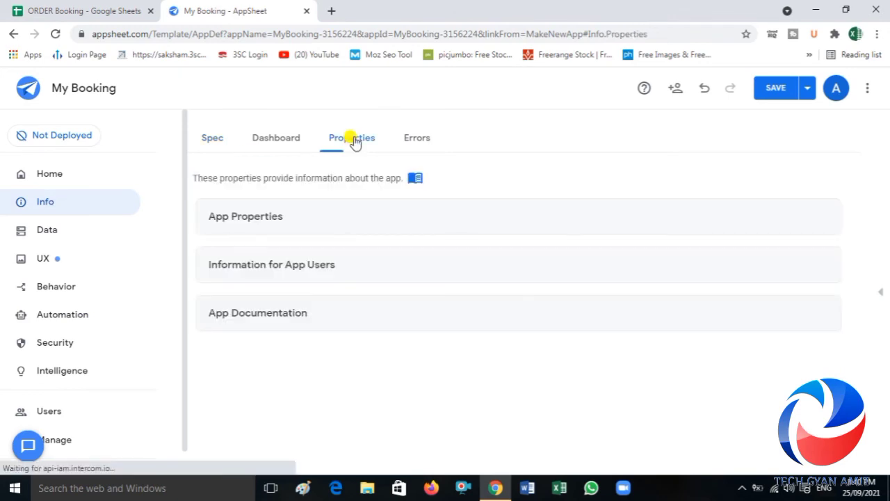
click(259, 227)
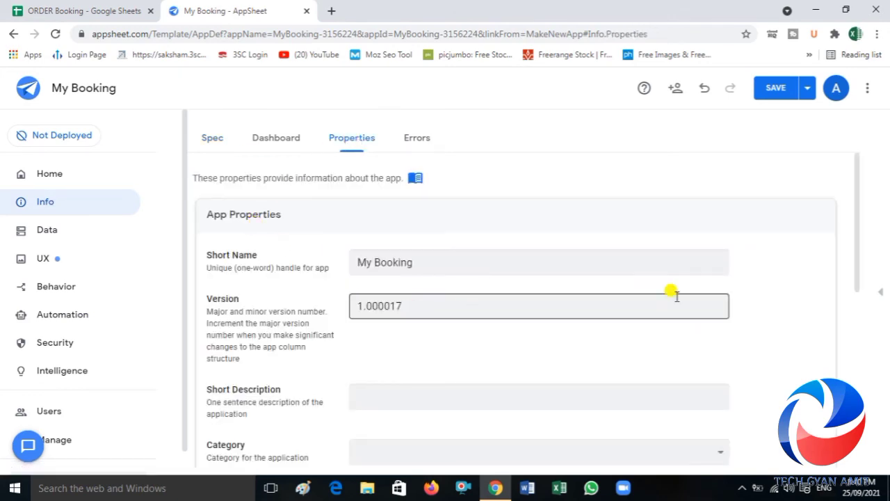
drag(858, 258, 862, 413)
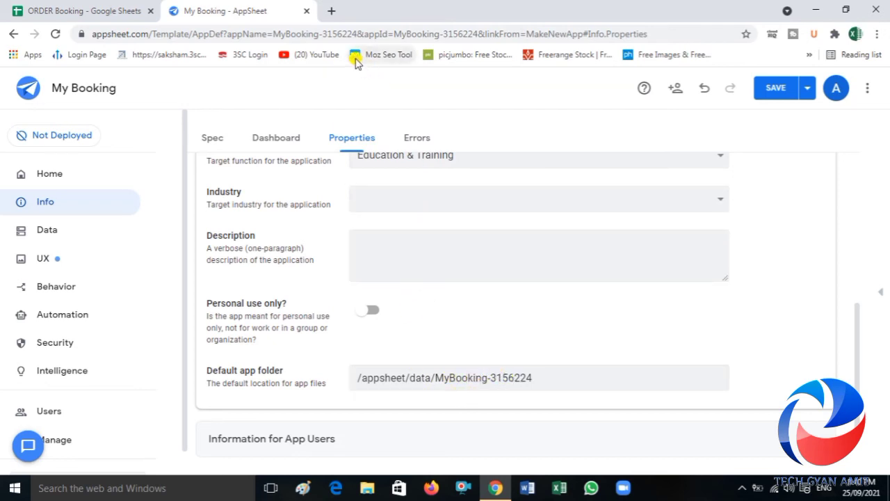
Step: Open Google Drive in a new browser tab
click(329, 12)
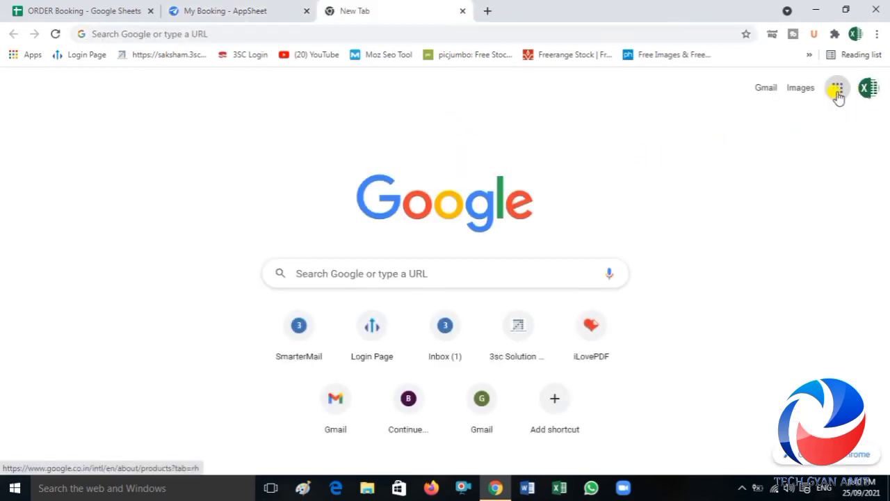
click(837, 89)
click(846, 195)
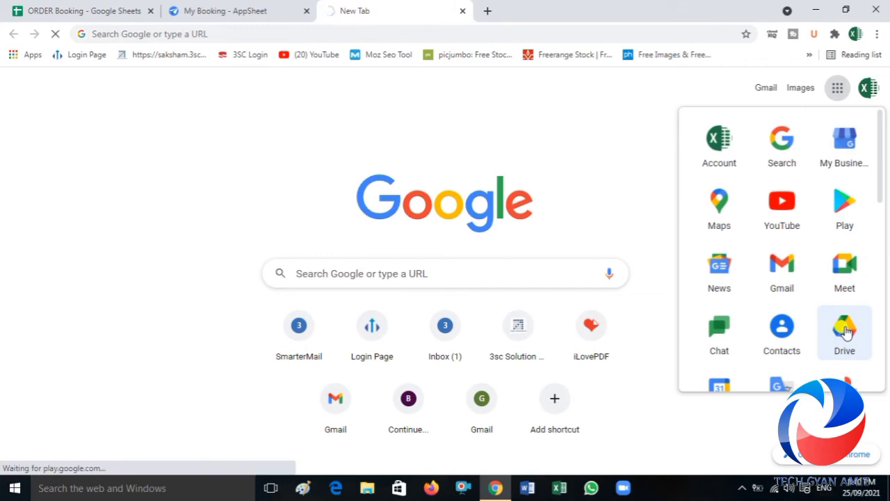
click(845, 331)
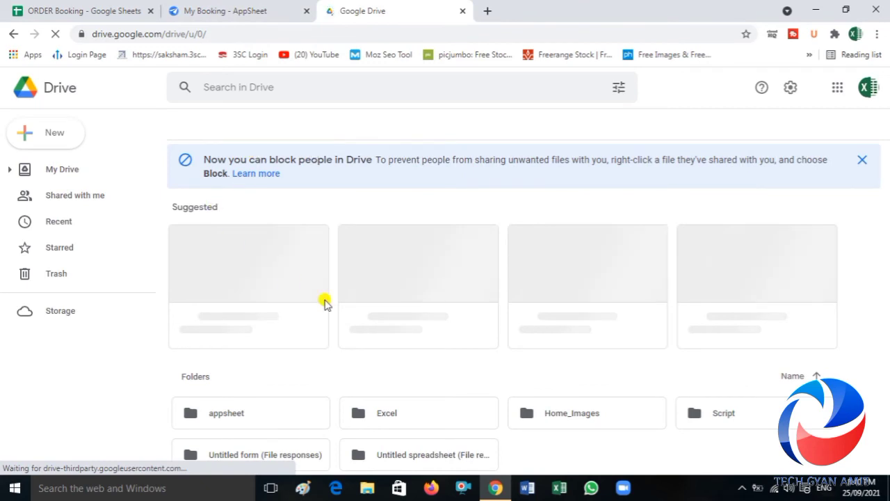
Step: Check the default app folder path against Google Drive and open the data folder inside the appsheet folder
click(230, 10)
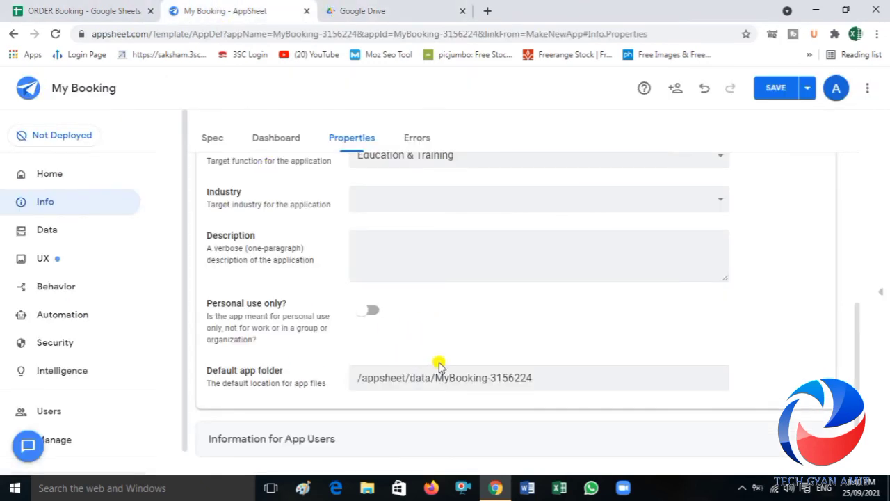
click(369, 13)
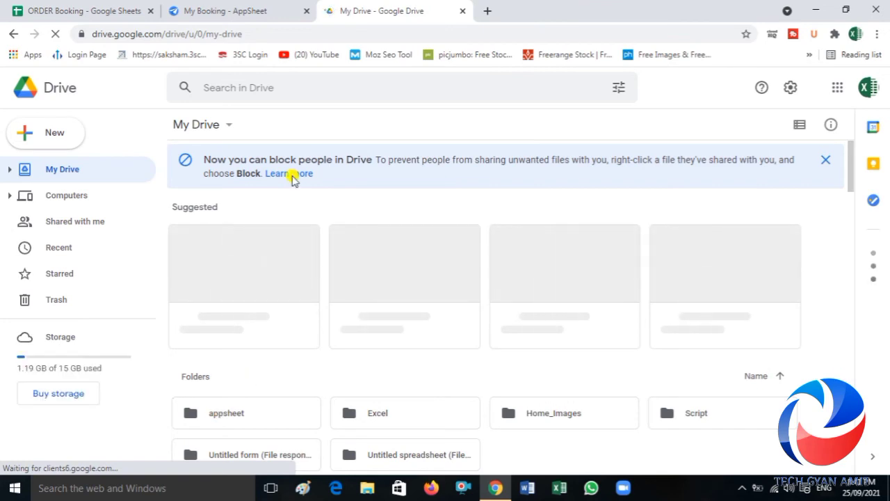
click(239, 9)
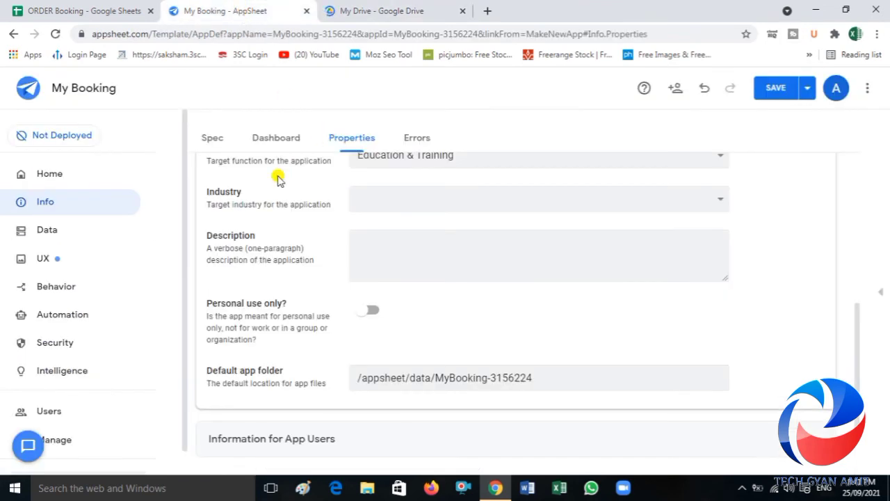
click(439, 379)
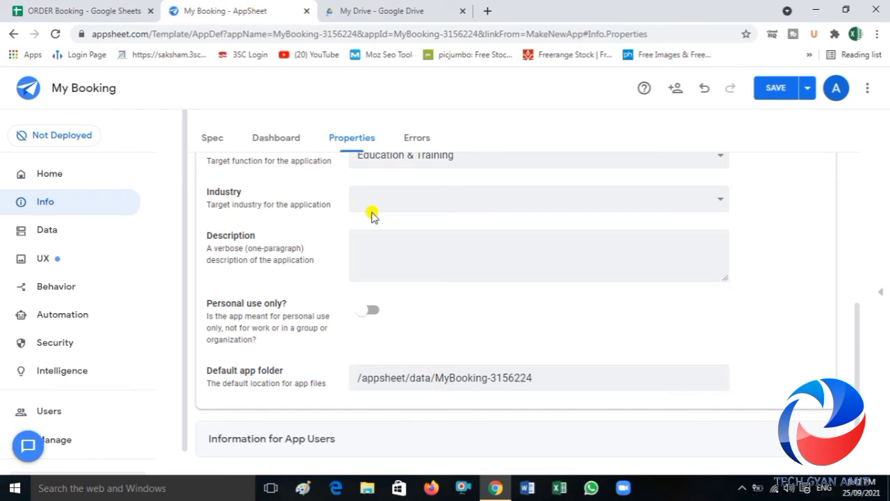
click(402, 15)
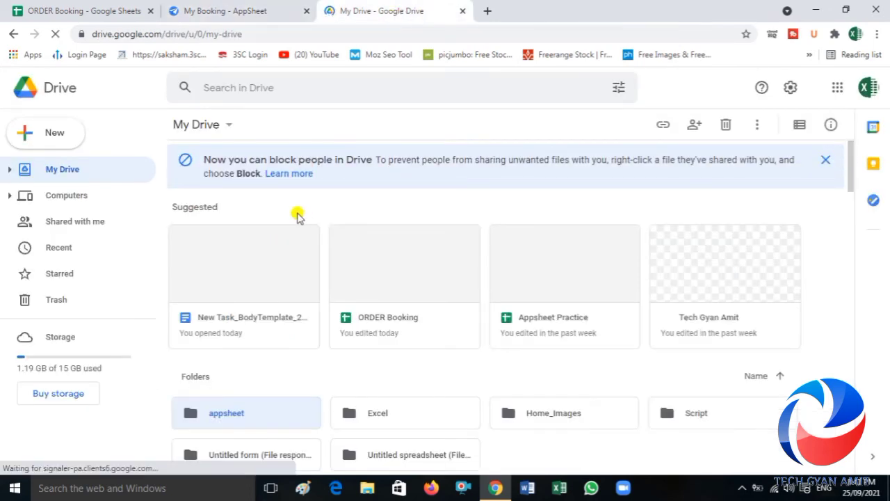
click(230, 416)
double_click(230, 415)
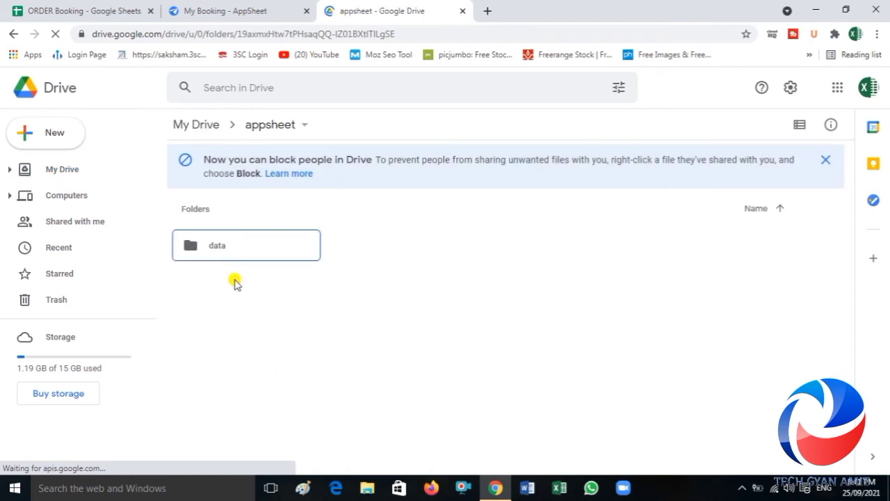
click(230, 257)
double_click(230, 259)
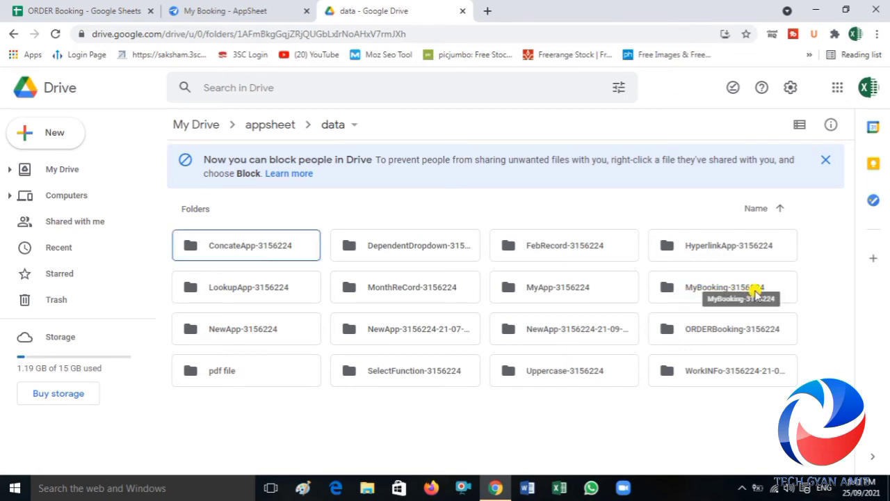
Step: Back in AppSheet, copy the /appsheet/data/ portion of the default app folder path
click(229, 10)
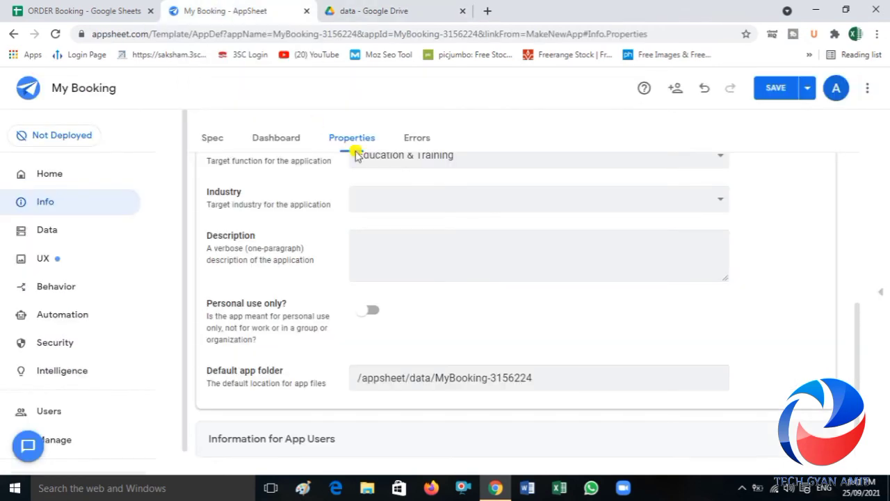
click(489, 379)
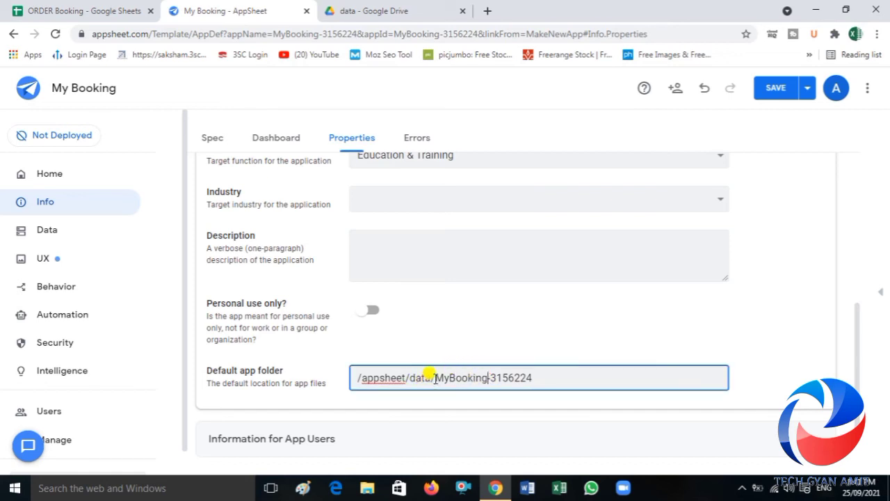
drag(435, 377, 347, 375)
key(ctrl+c)
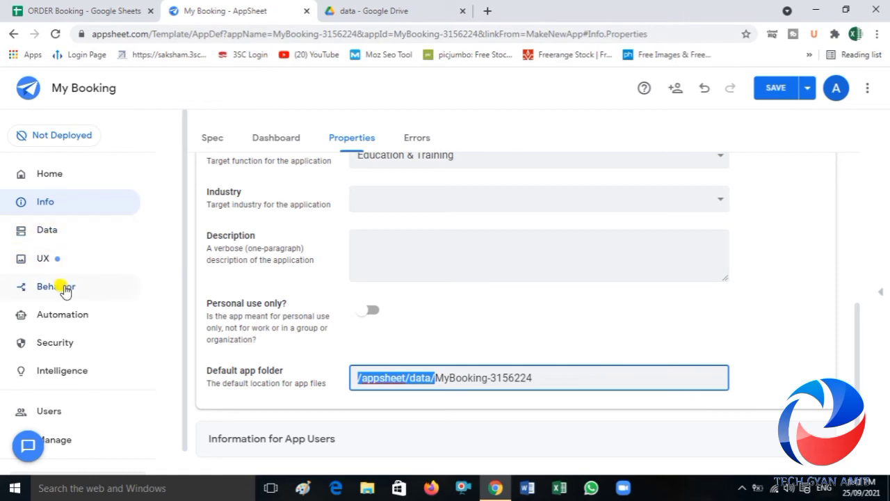
Step: In the Create Pdf bot's file task, enter "/appsheet/data/" as the file folder path expression
click(86, 315)
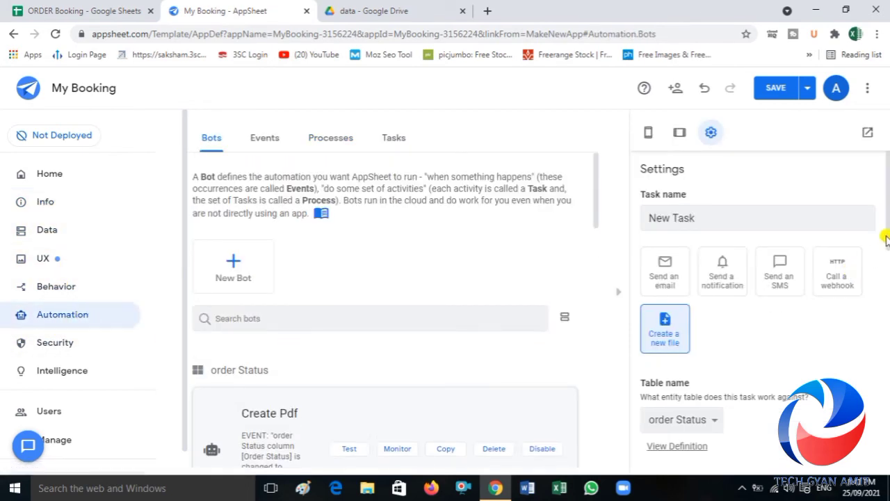
drag(887, 238, 887, 361)
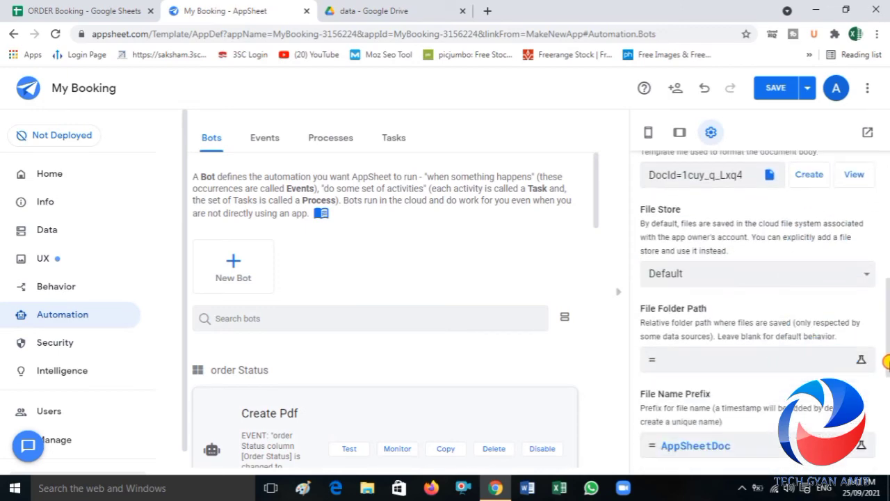
click(687, 357)
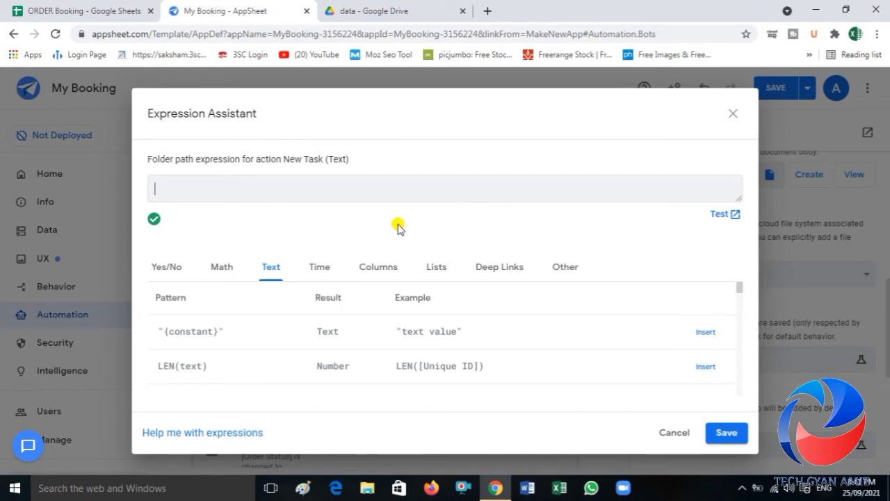
text(")
key(ctrl+v)
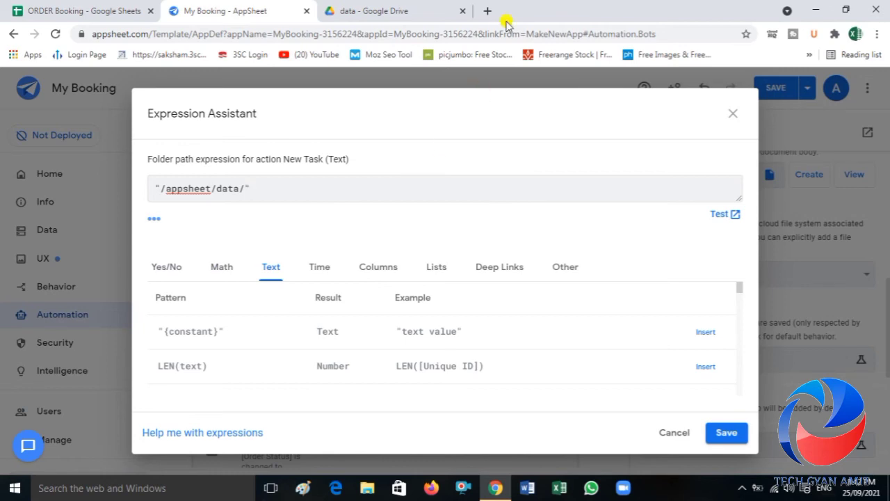
Step: Switch to Google Drive and open the pdf file folder inside data to check its name
click(418, 15)
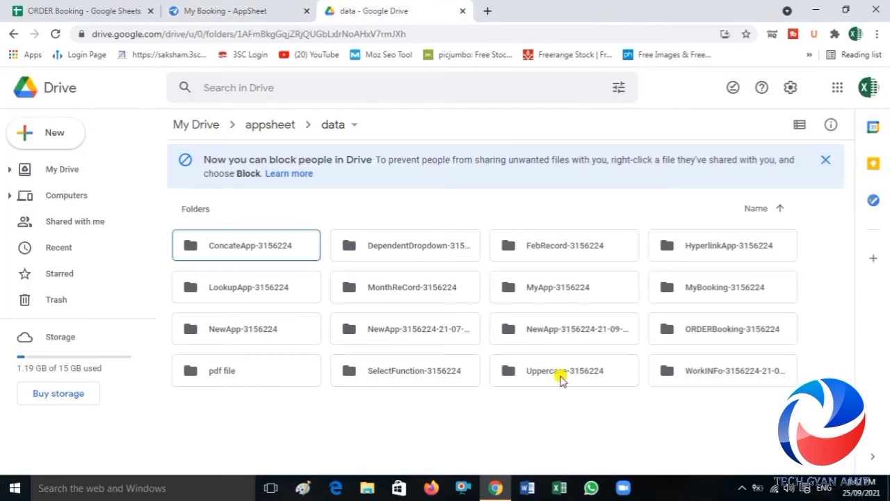
click(237, 370)
double_click(237, 370)
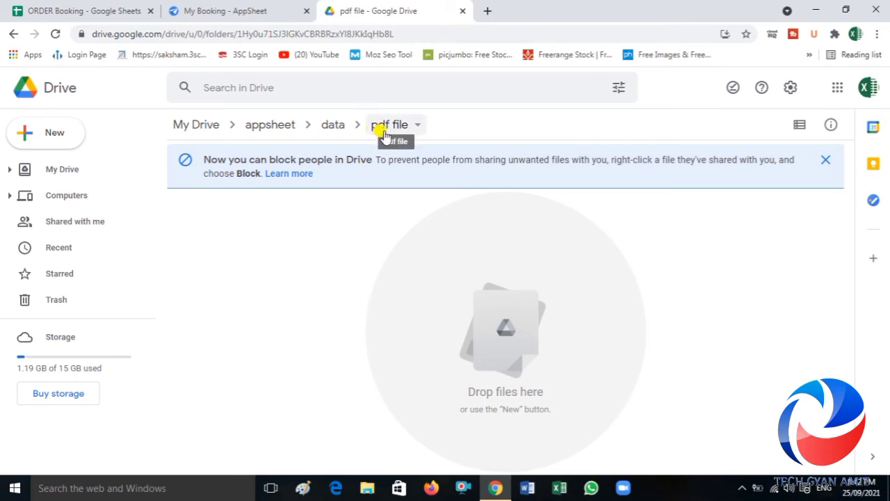
Step: Back in AppSheet, extend the folder path expression to "/appsheet/data/pdf file/" and save it
click(235, 11)
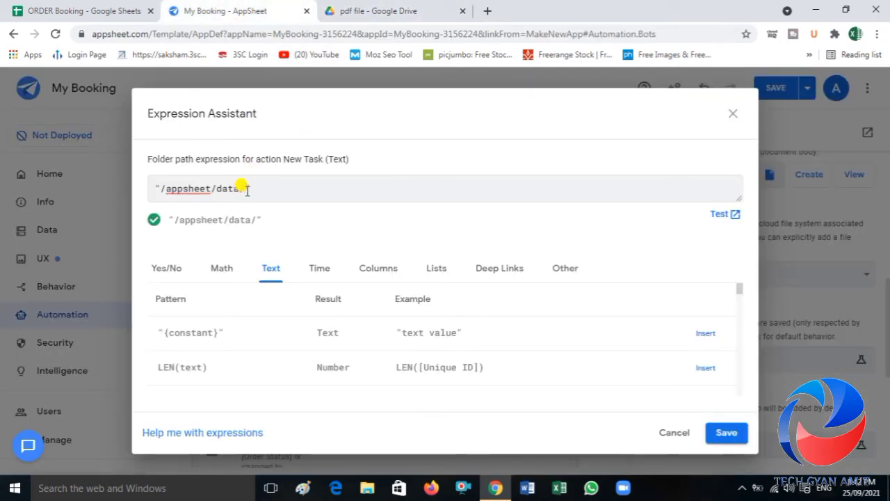
text(pdf file)
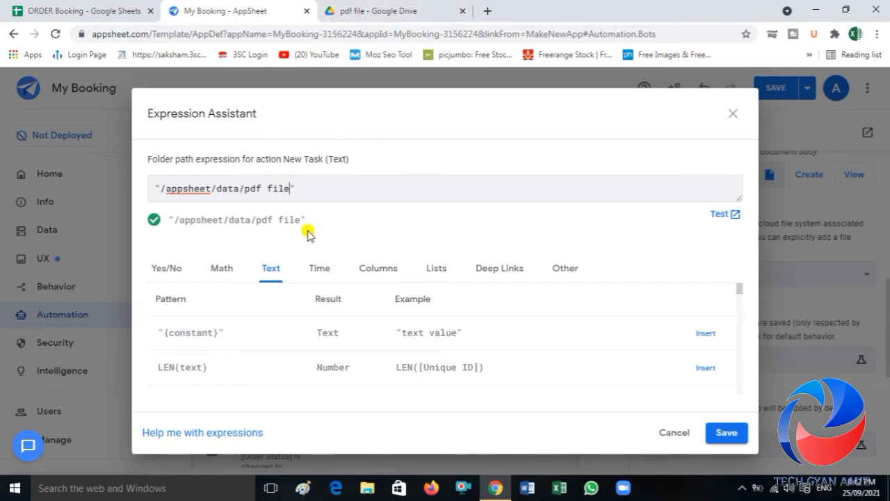
text(\)
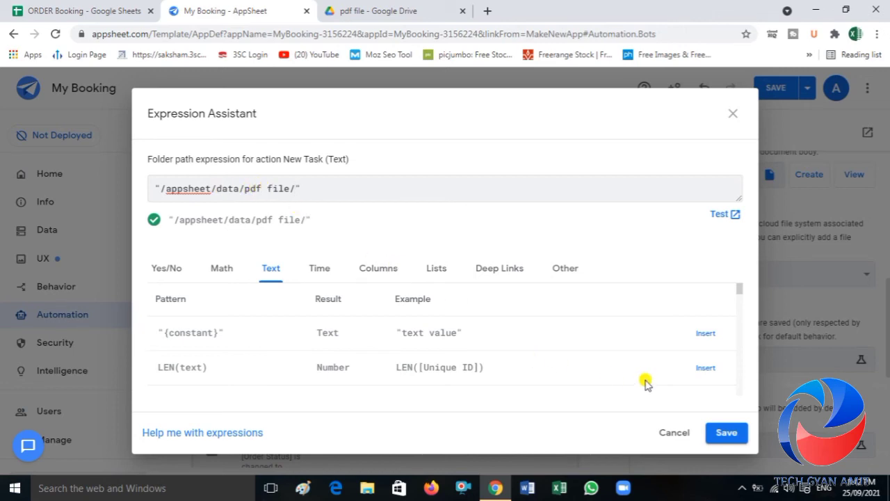
click(723, 434)
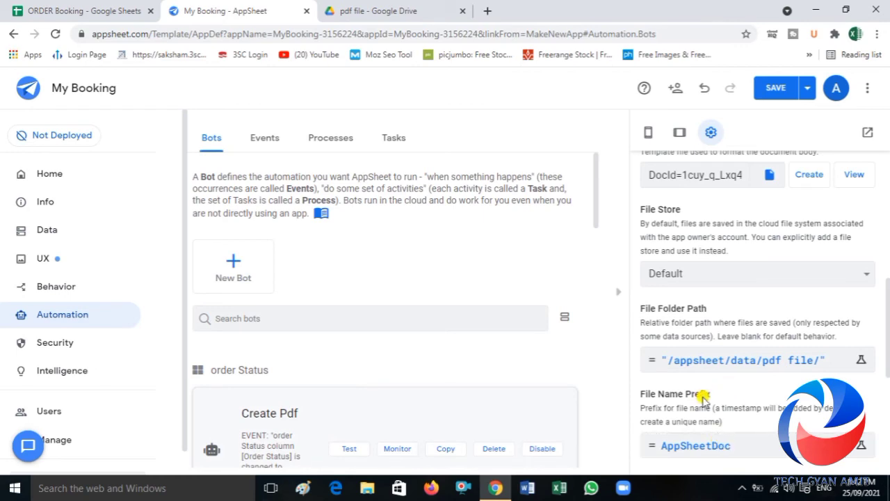
Step: Replace the file name prefix with the [Unique ID] column and save the expression
click(687, 449)
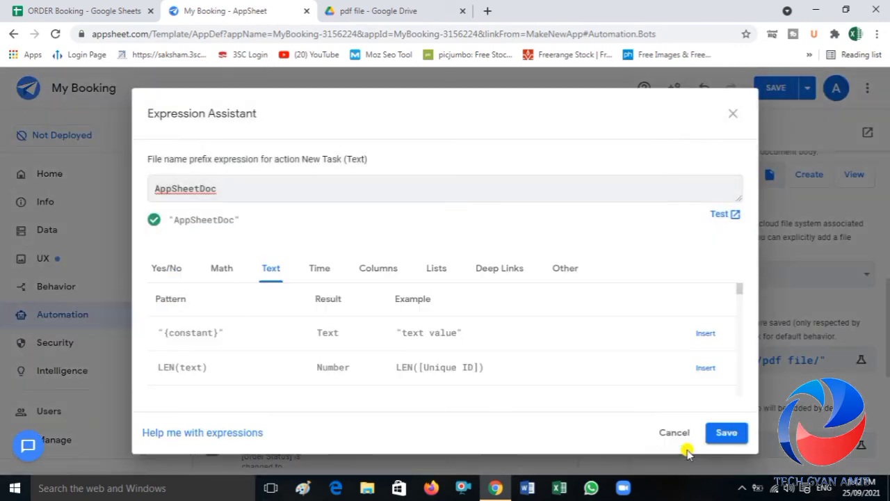
click(376, 274)
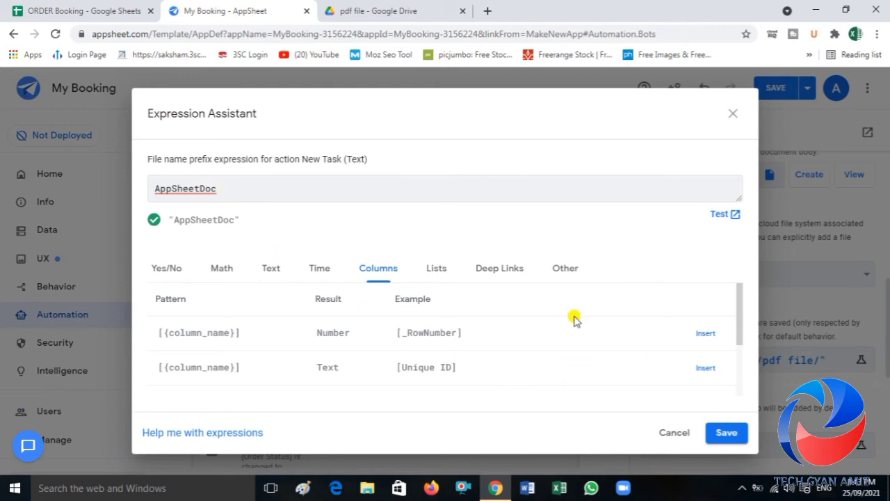
drag(220, 197, 125, 188)
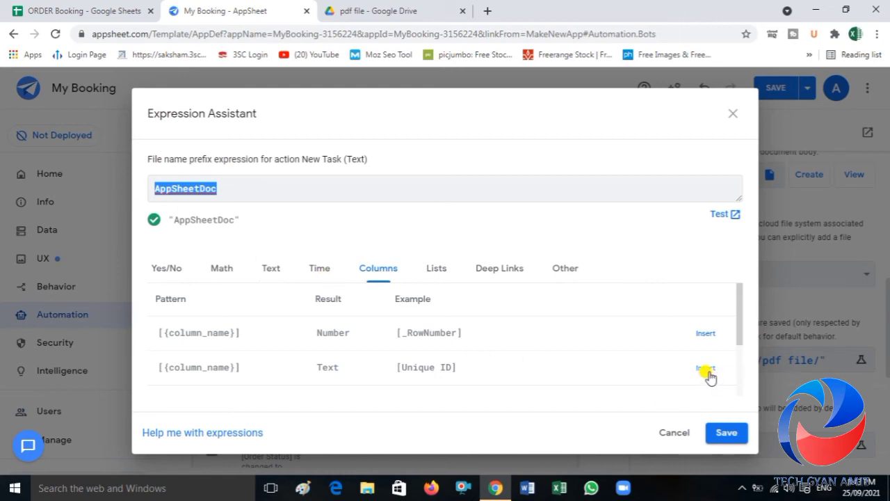
click(706, 368)
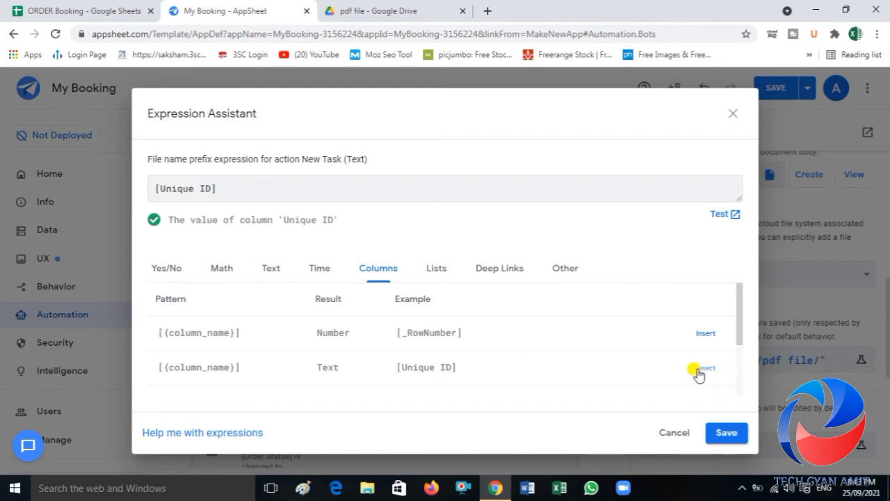
drag(739, 322, 739, 364)
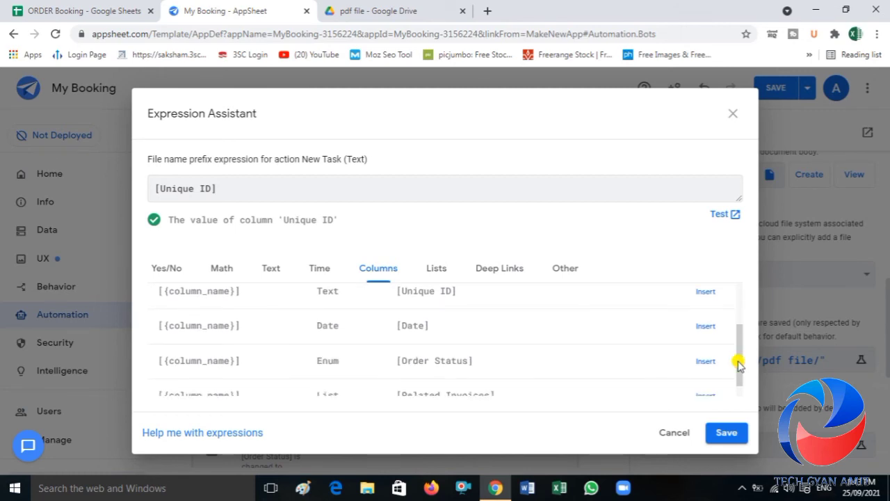
click(727, 434)
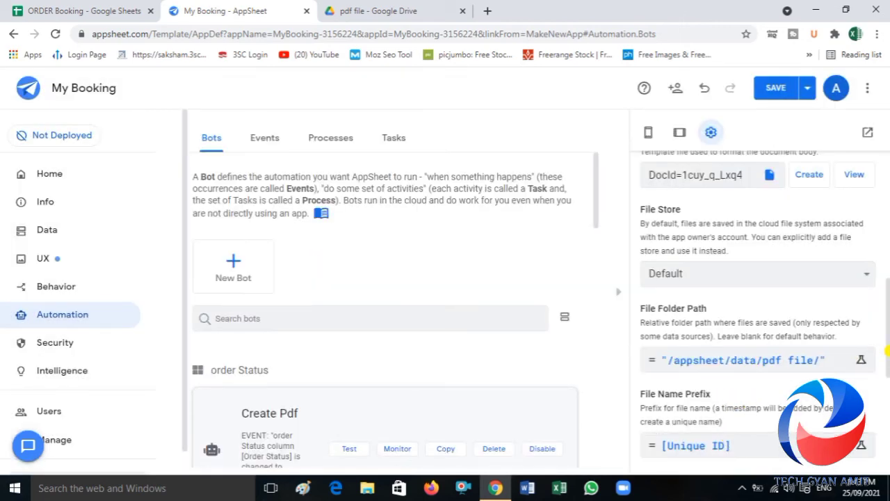
Step: Create a new behavior action named Make PDF for records of the order Status table
drag(888, 353, 887, 415)
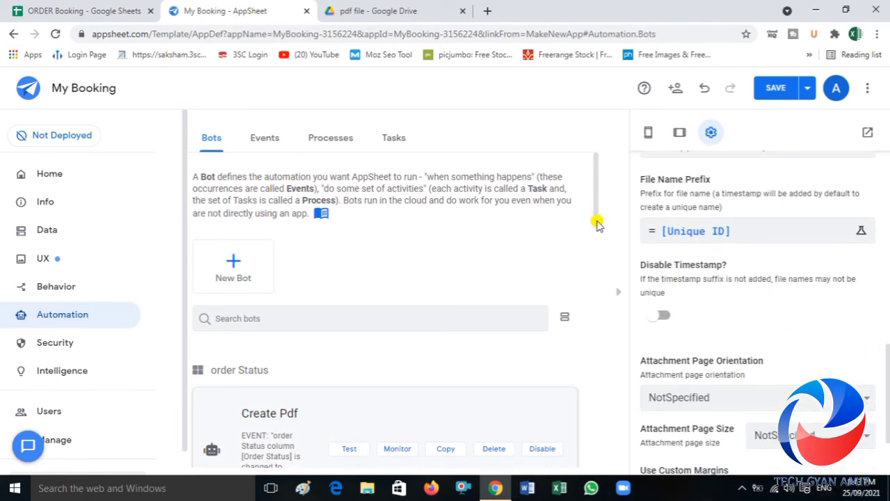
drag(597, 221, 592, 349)
click(387, 279)
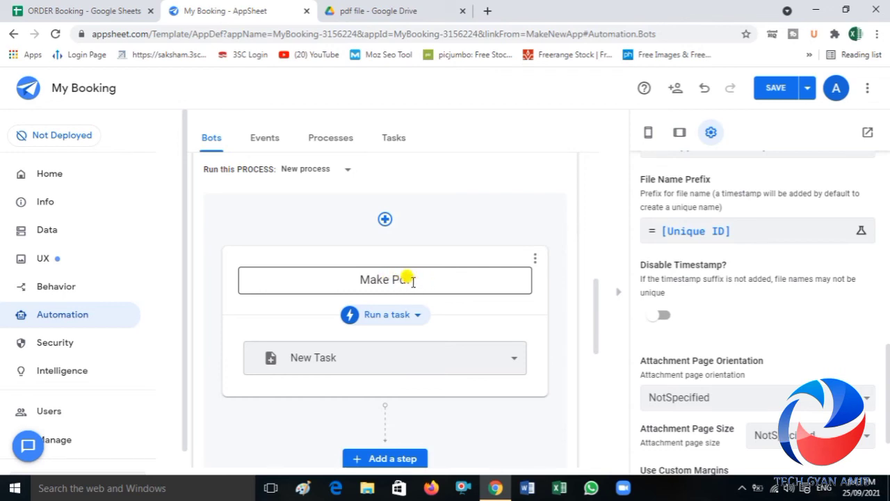
click(64, 289)
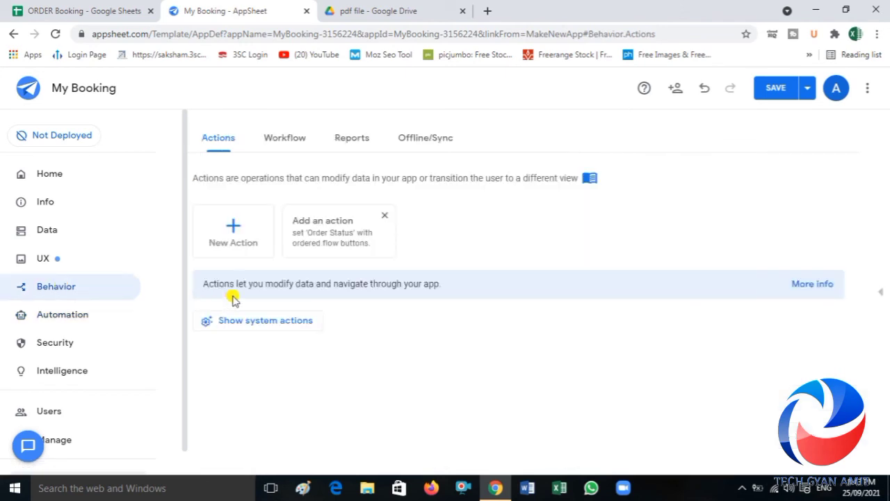
click(232, 231)
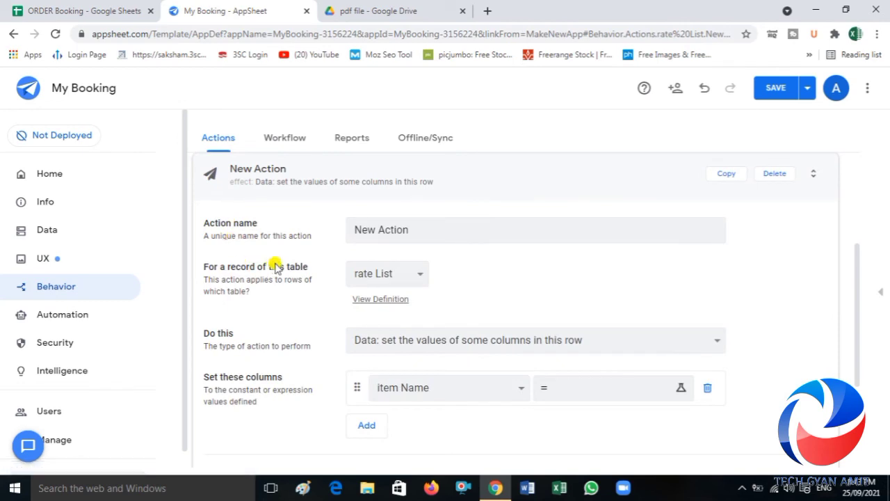
drag(415, 230, 314, 235)
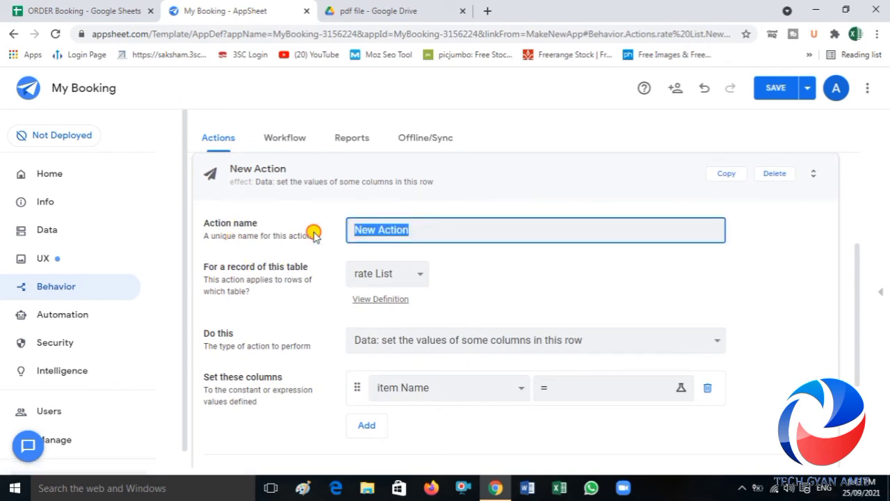
text(mA)
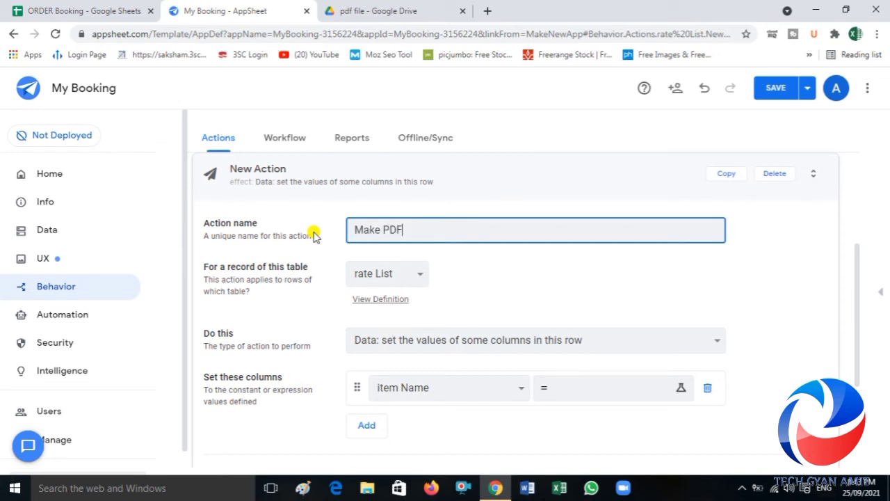
click(385, 271)
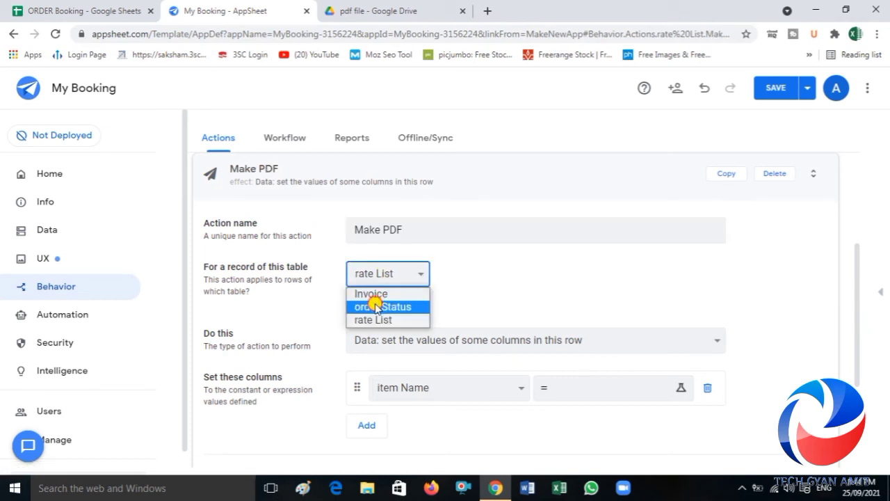
click(376, 307)
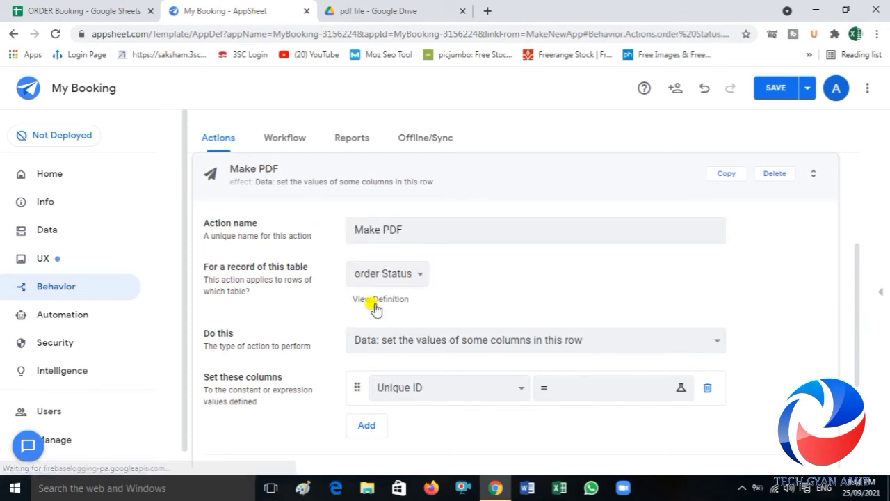
Step: Make the Make PDF action set the Order Status column to "Complete" and save the expression
click(444, 390)
click(414, 432)
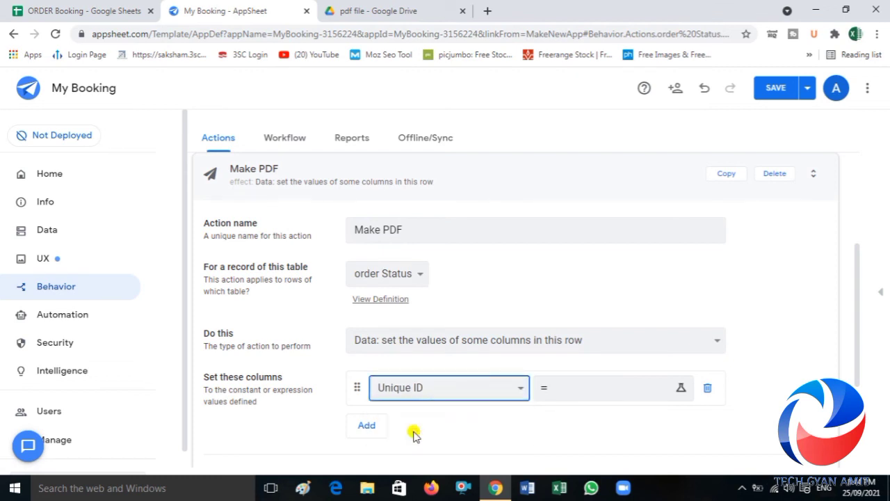
click(575, 395)
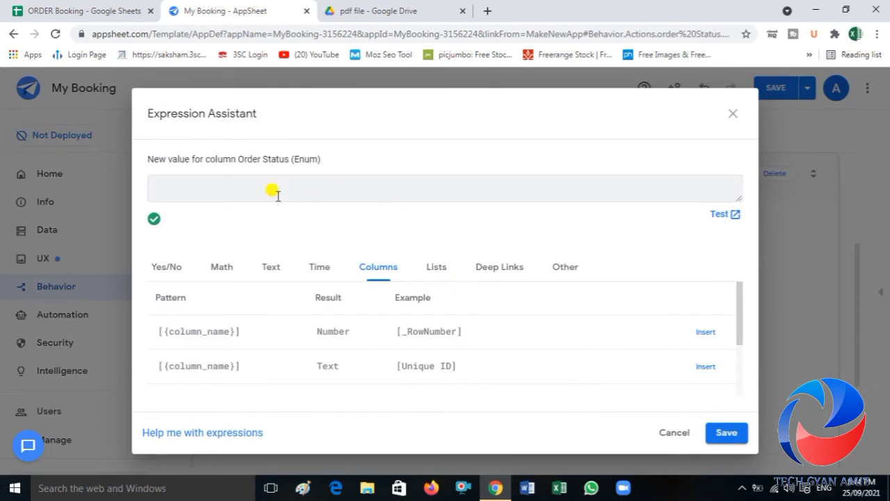
click(272, 190)
text(")
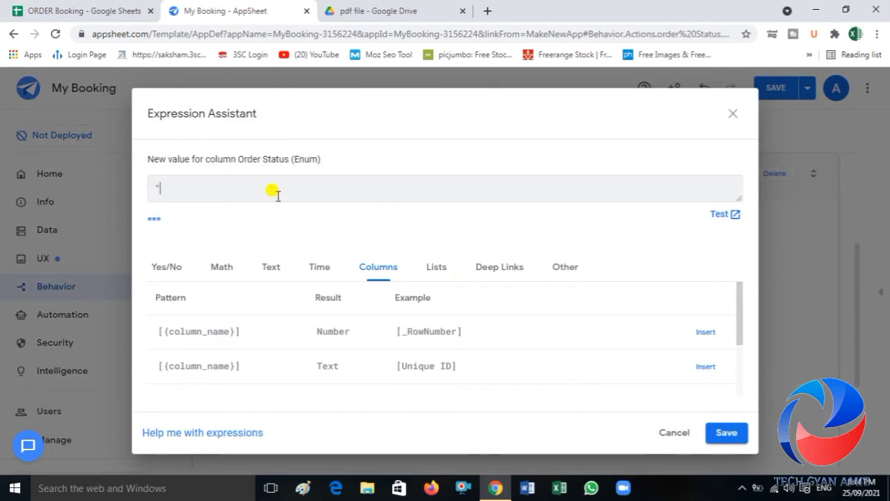
text(CompleTED)
key(BackSpace)
key(BackSpace)
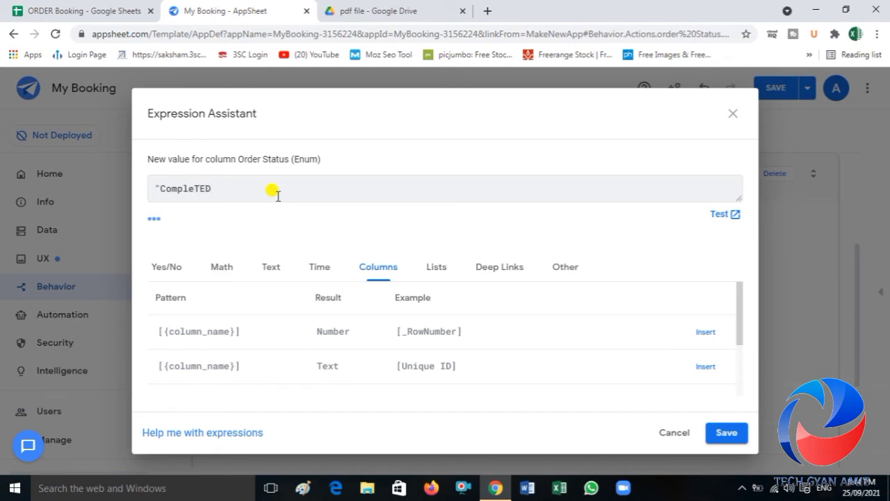
key(BackSpace)
key(BackSpace)
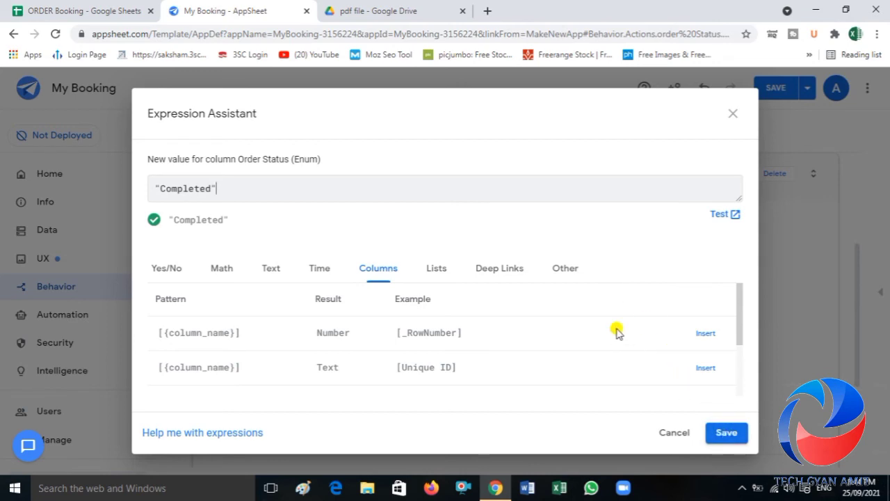
click(210, 188)
key(BackSpace)
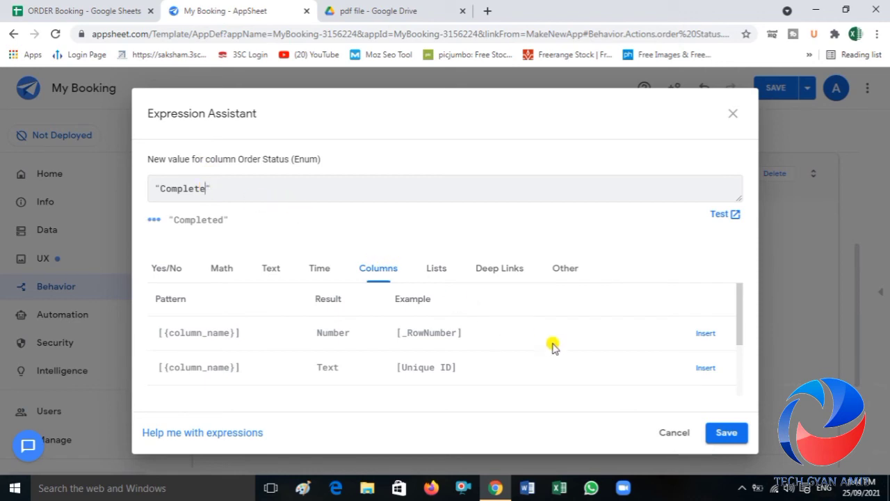
click(727, 433)
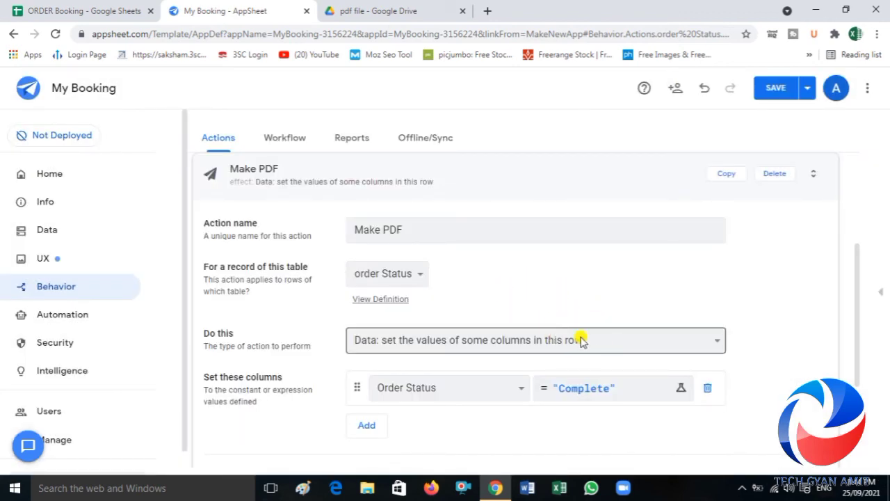
Step: Show the mobile app preview and switch it to the view beside rate List
click(52, 233)
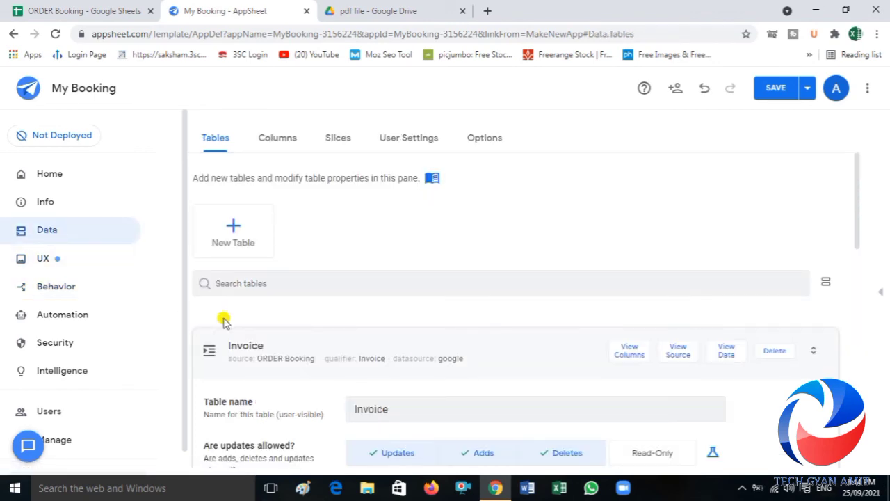
click(879, 292)
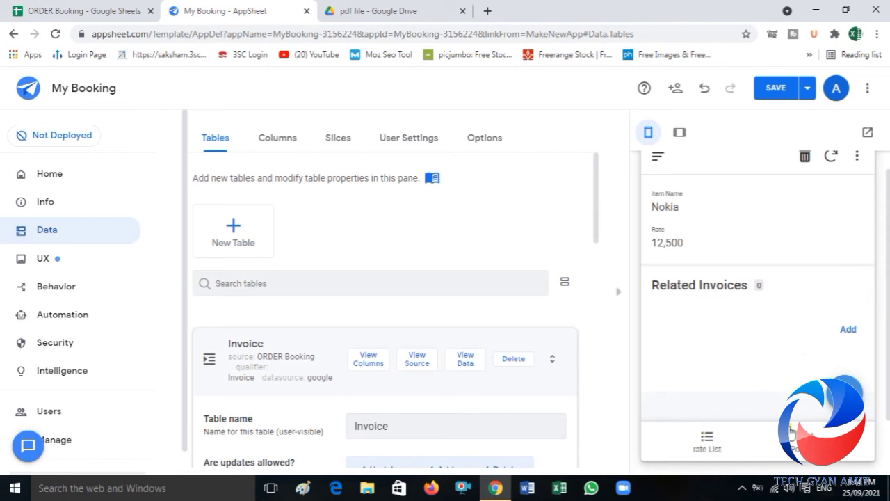
click(821, 436)
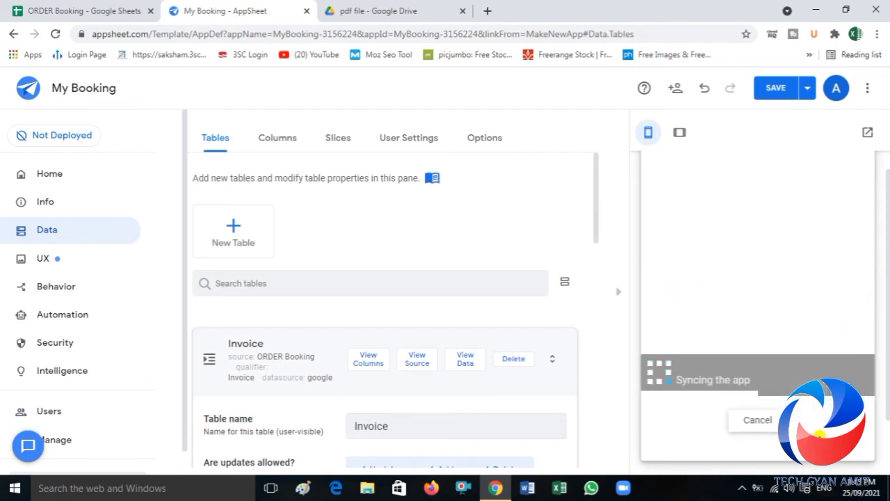
click(810, 435)
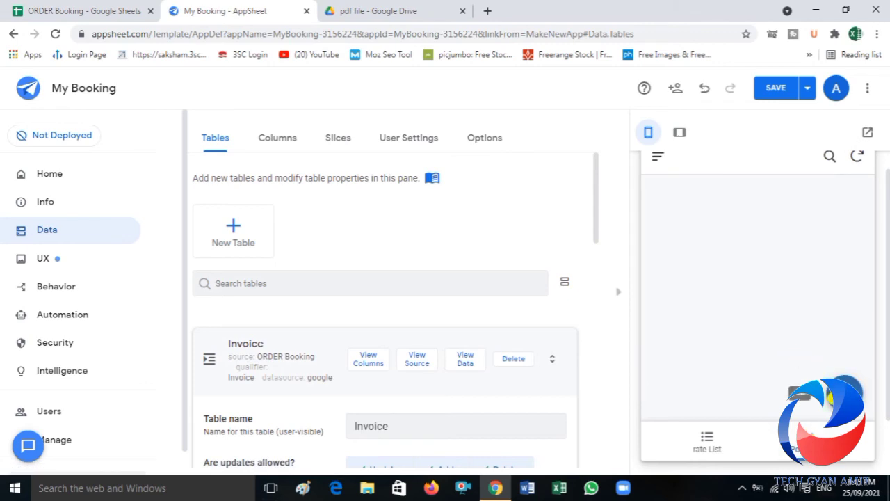
Step: Change the Make PDF action's Order Status value to "Completed", save the expression, and save the app
click(832, 402)
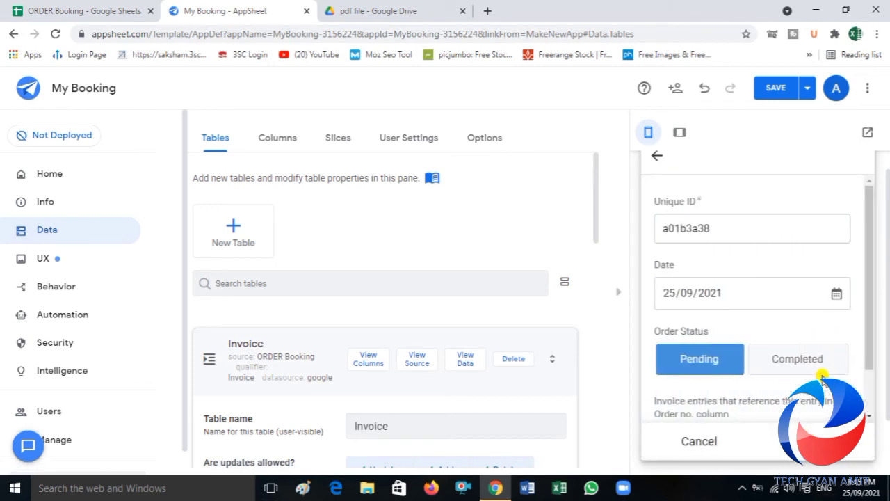
click(64, 285)
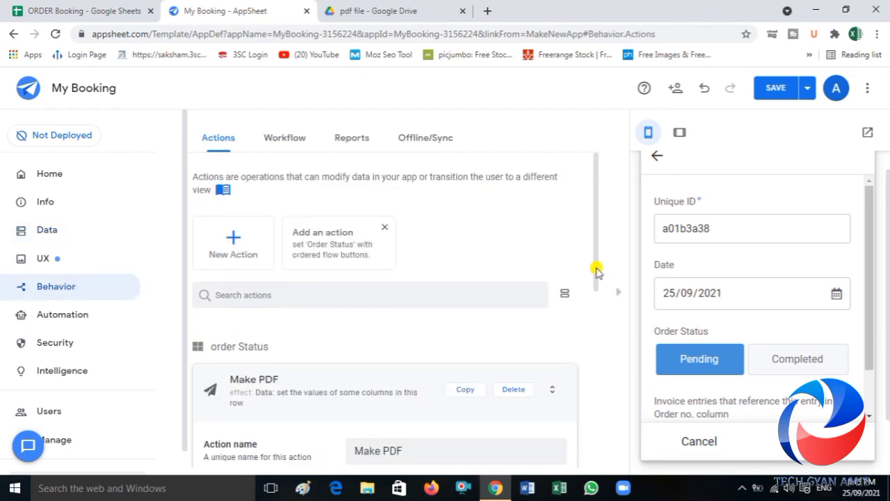
drag(596, 268, 589, 374)
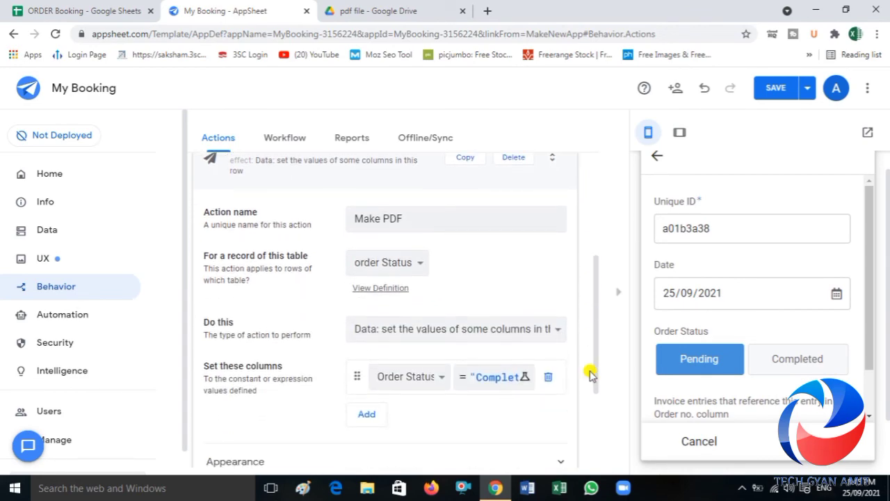
click(475, 382)
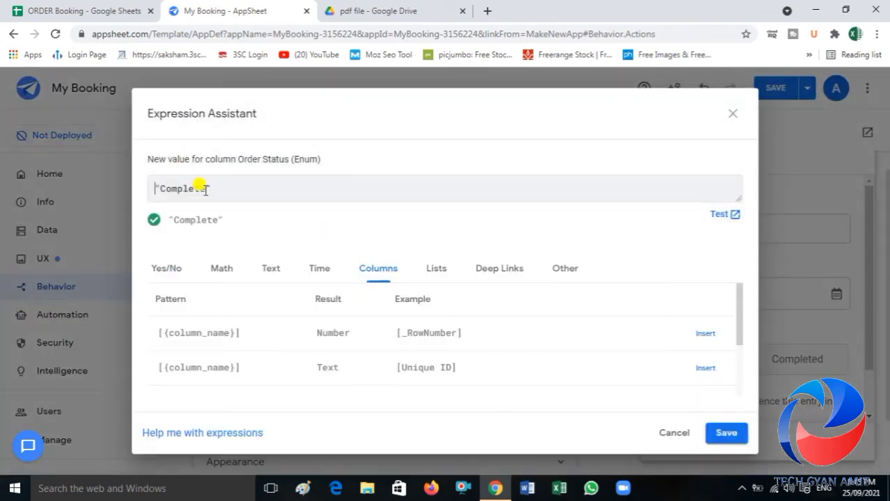
click(206, 191)
text(D)
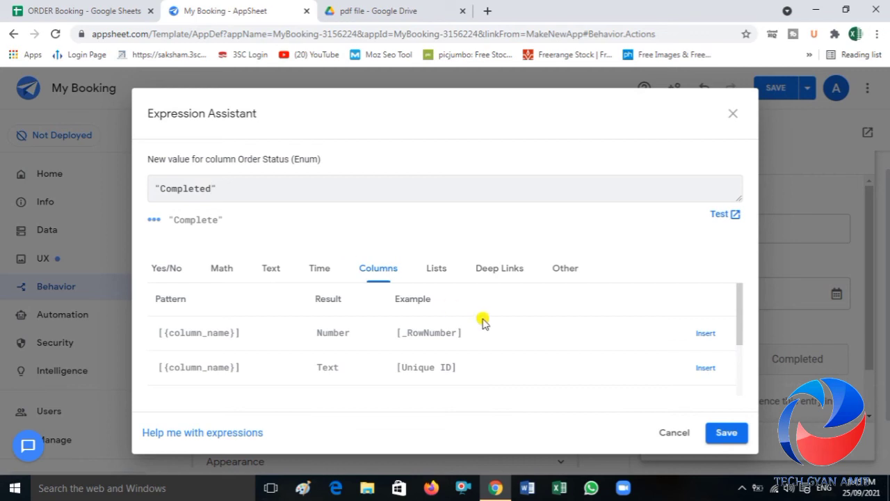
click(715, 434)
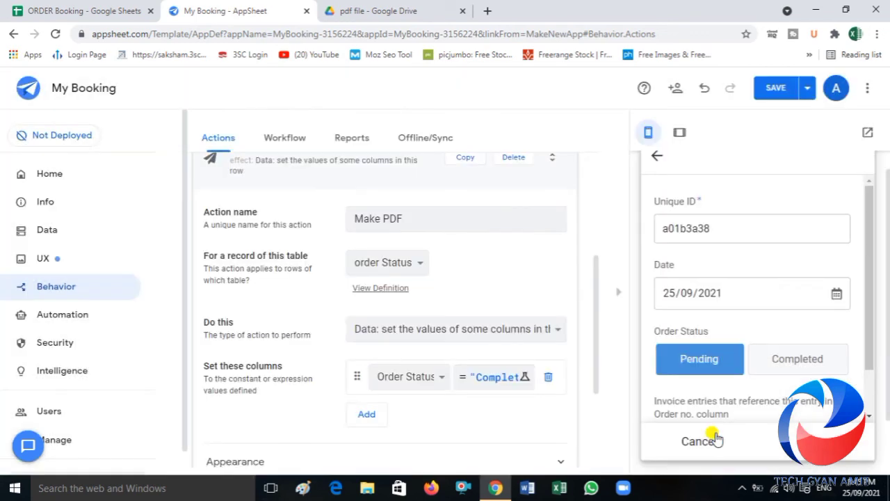
click(774, 92)
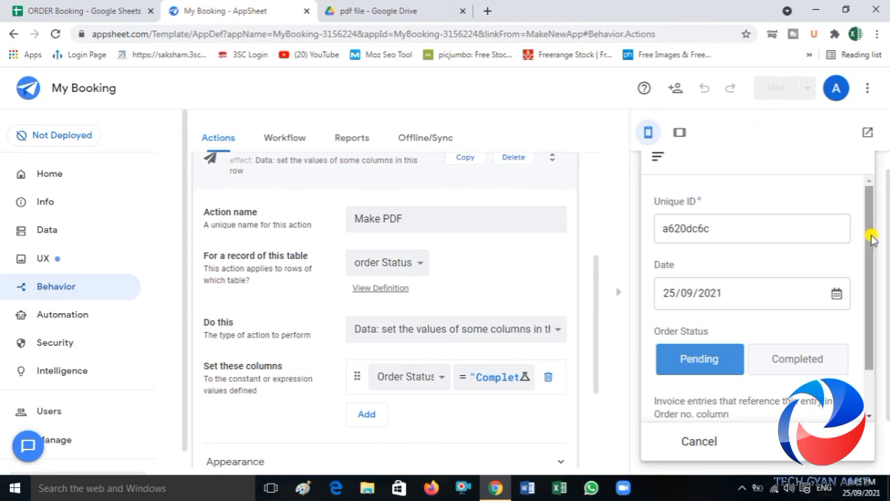
Step: Add an invoice entry to the new order in the app preview with item Nokia and quantity 2, and save it
drag(869, 239, 875, 312)
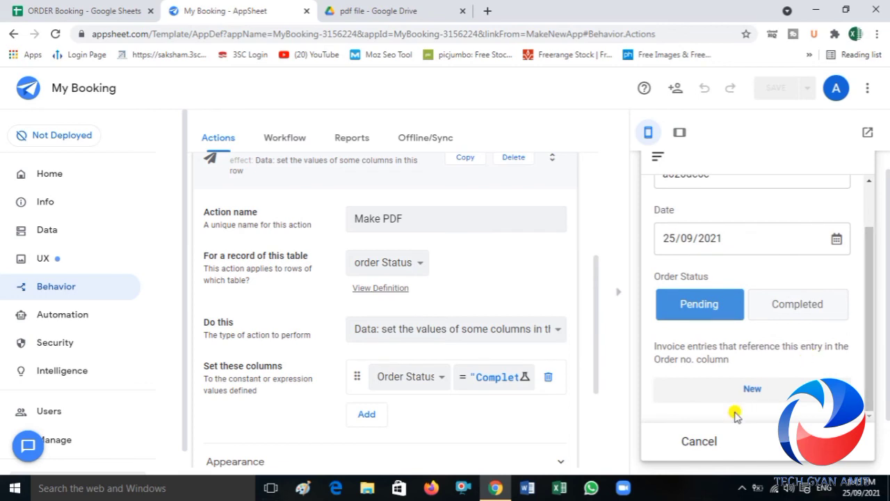
click(758, 393)
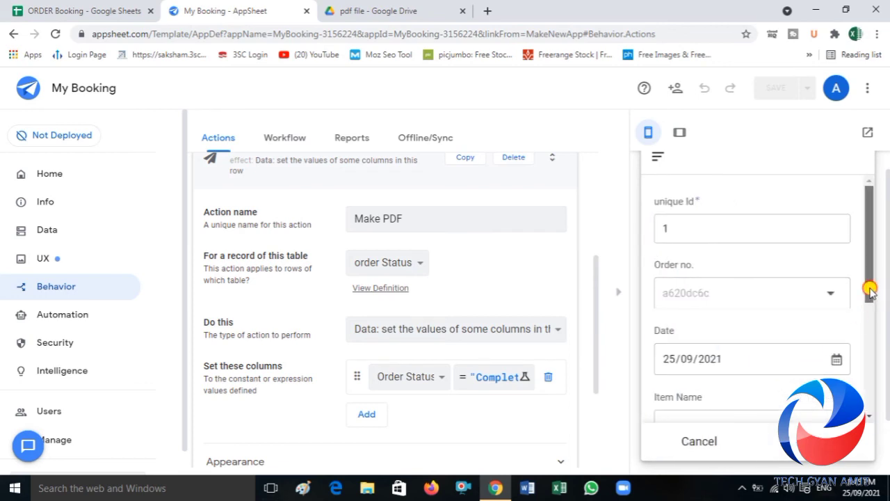
drag(869, 288, 879, 338)
click(834, 333)
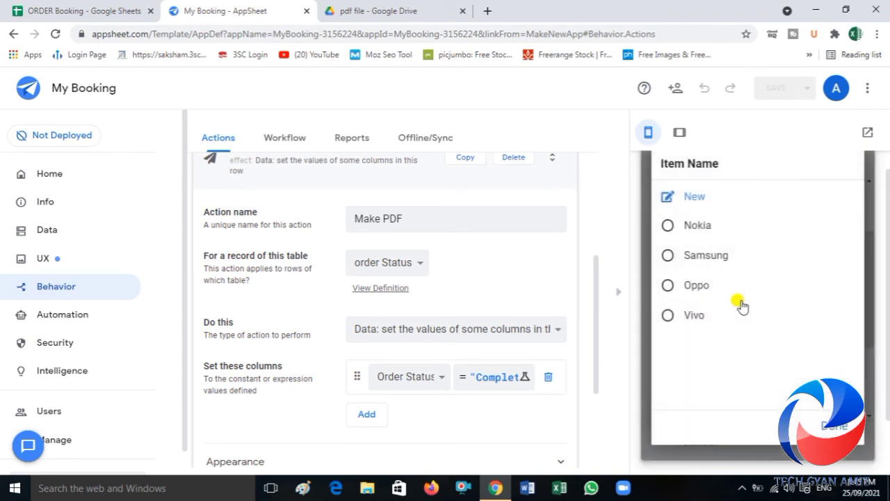
click(707, 230)
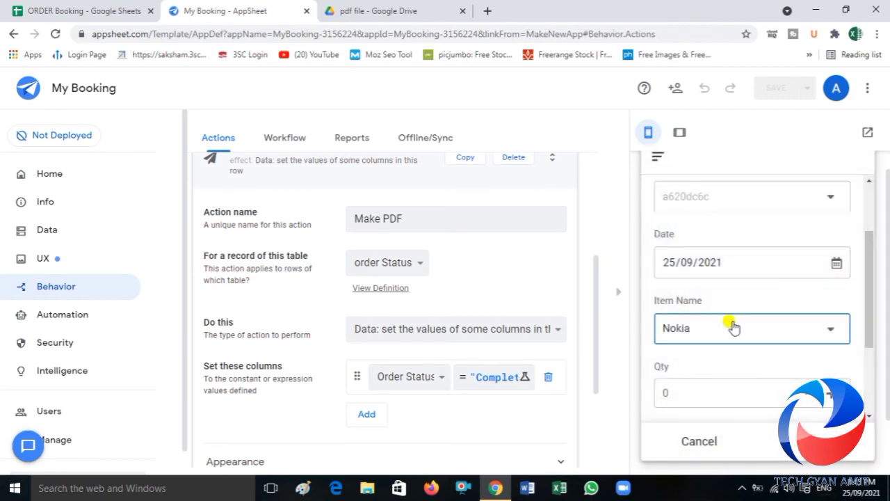
drag(868, 334, 869, 375)
click(751, 301)
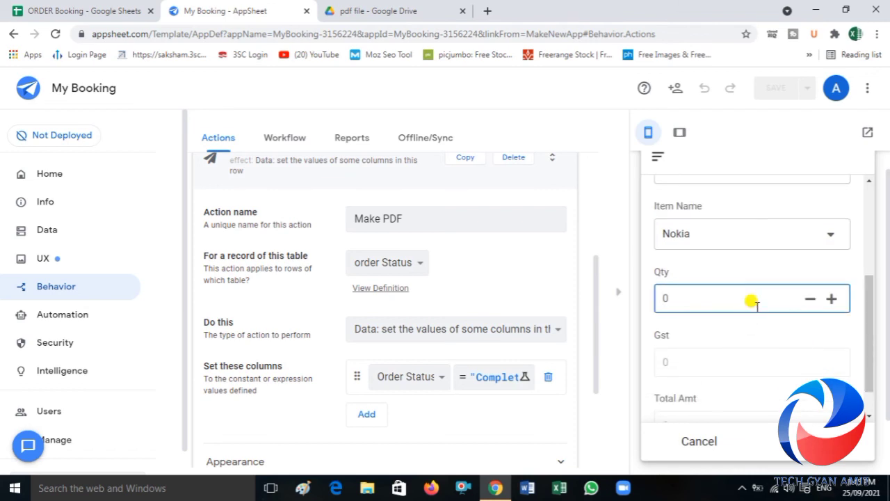
click(751, 320)
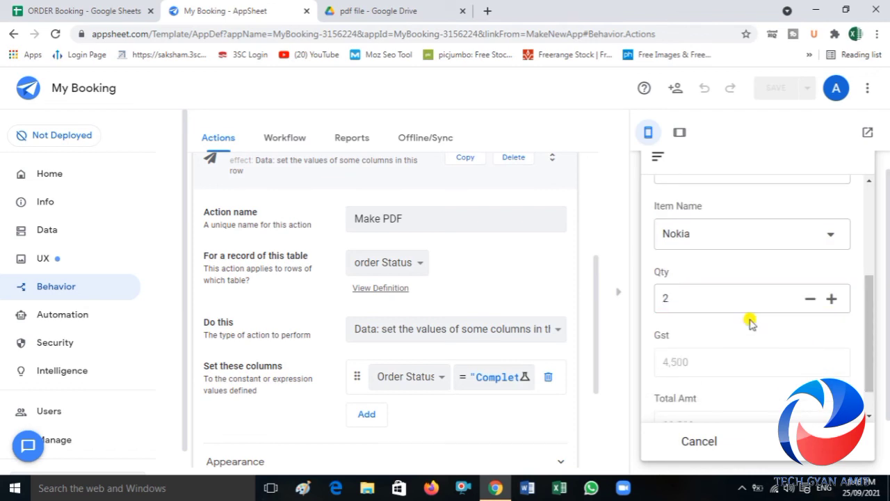
drag(872, 336, 874, 364)
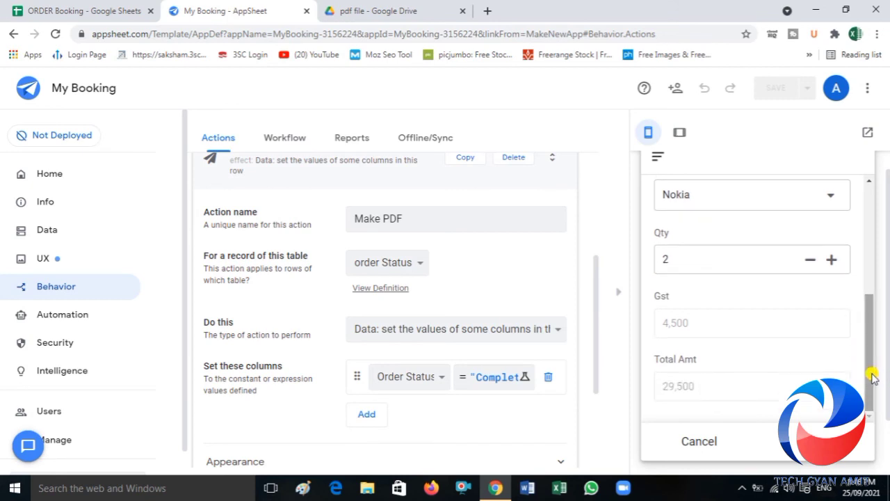
click(816, 441)
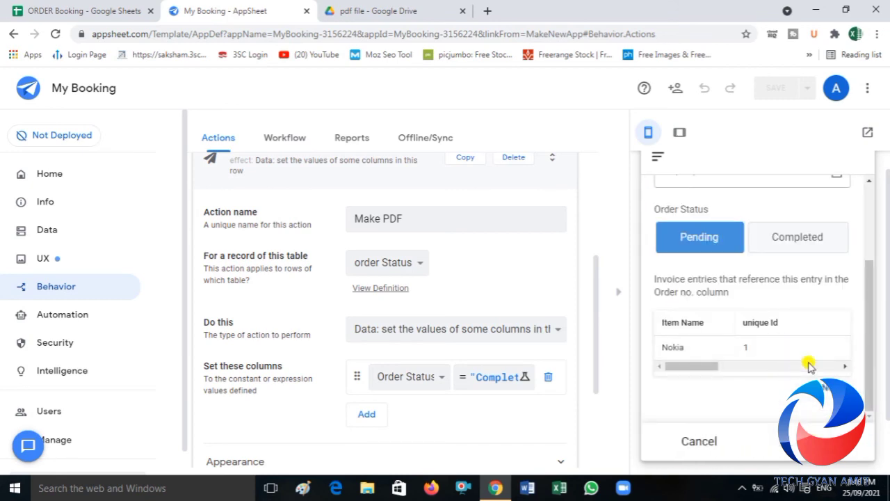
Step: Review the new order form with its invoice entry and save the order with status Pending
drag(869, 369, 867, 213)
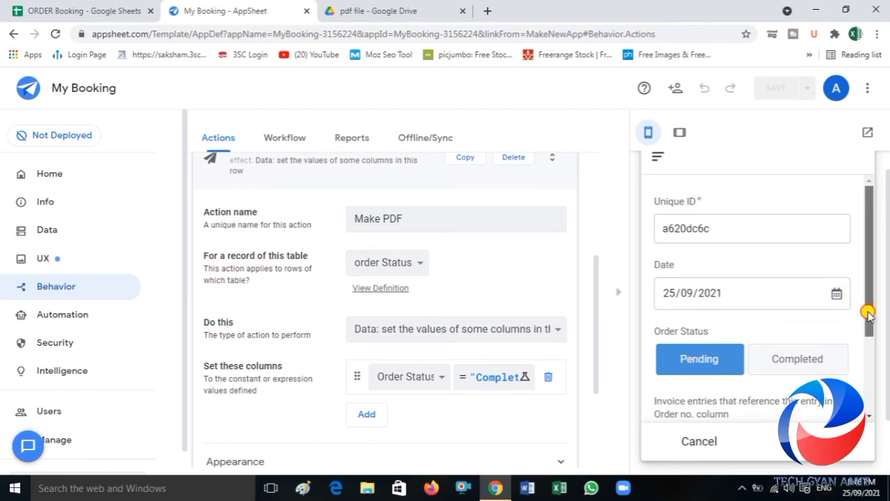
drag(867, 308, 872, 409)
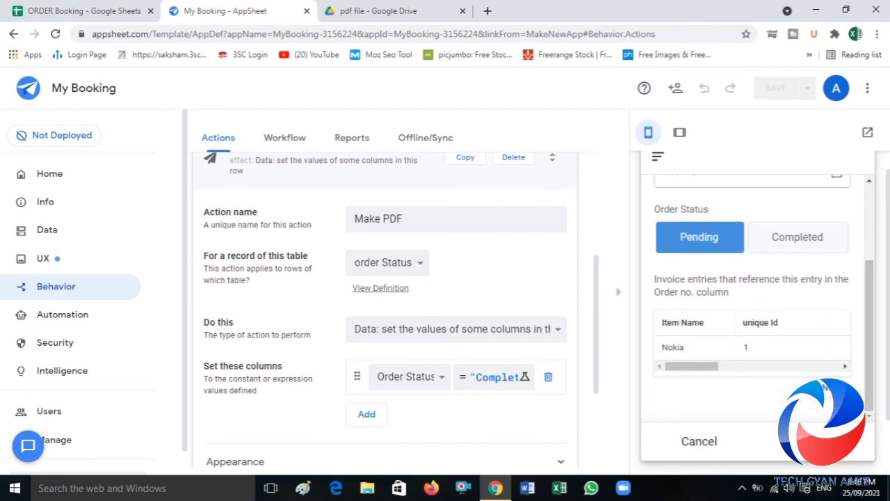
click(816, 441)
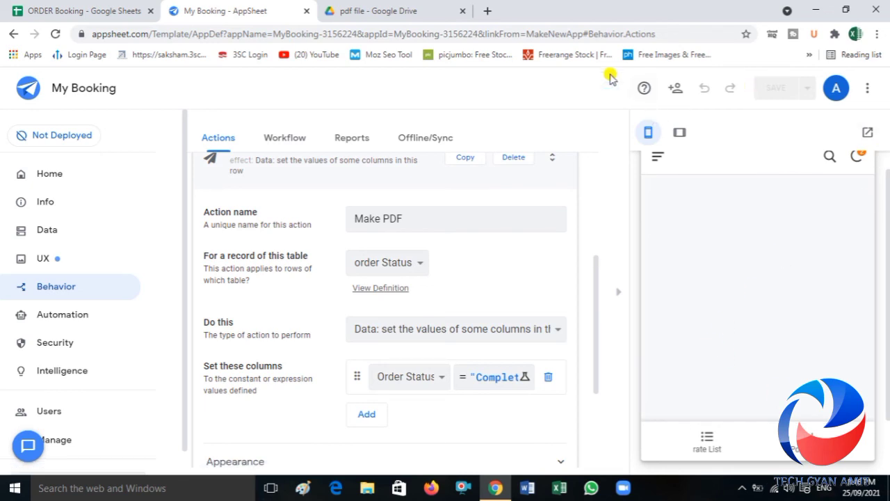
Step: Switch to the ORDER Booking spreadsheet and check the new records on the order Status and Invoice sheets
click(111, 13)
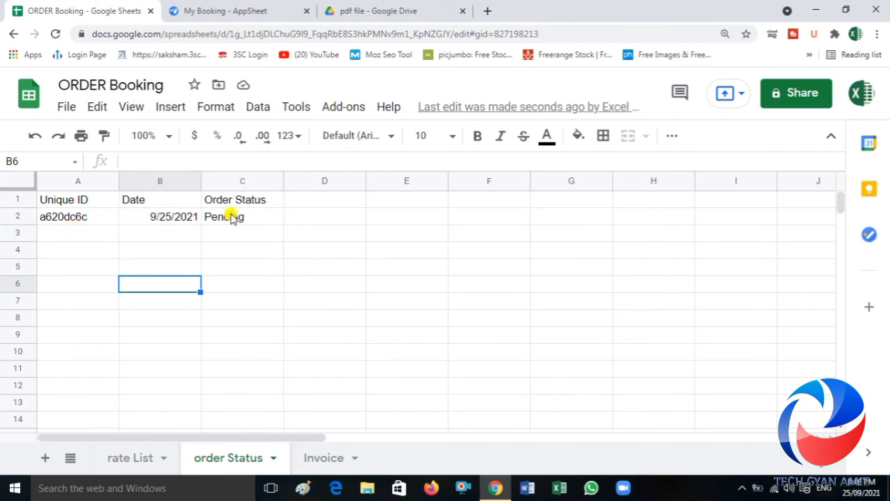
click(322, 459)
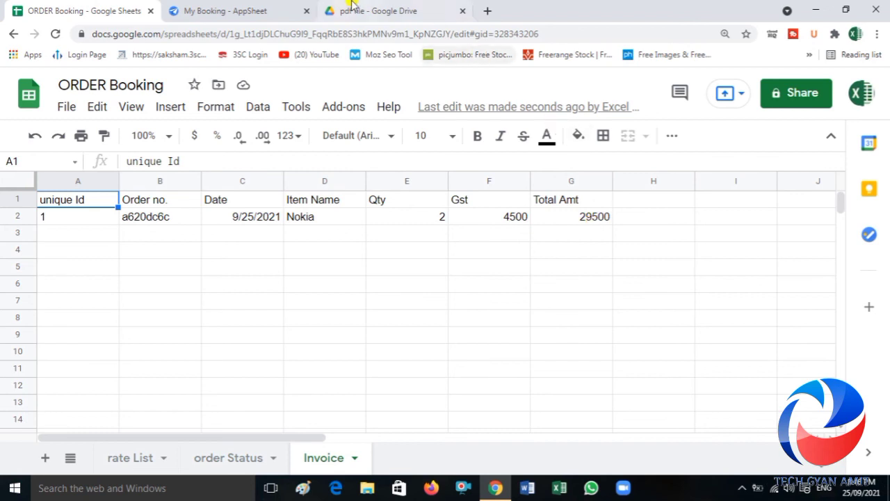
Step: Switch back to AppSheet, open the pending order in the preview, and run its Make PDF action
click(224, 11)
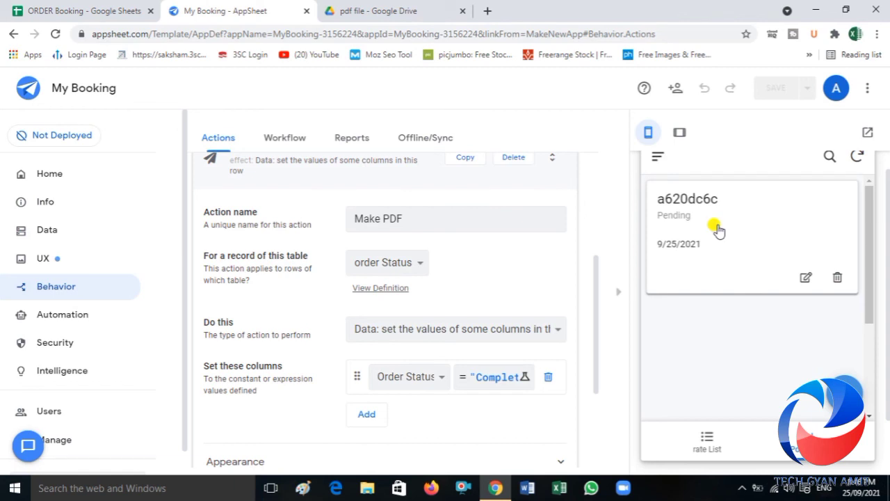
click(719, 230)
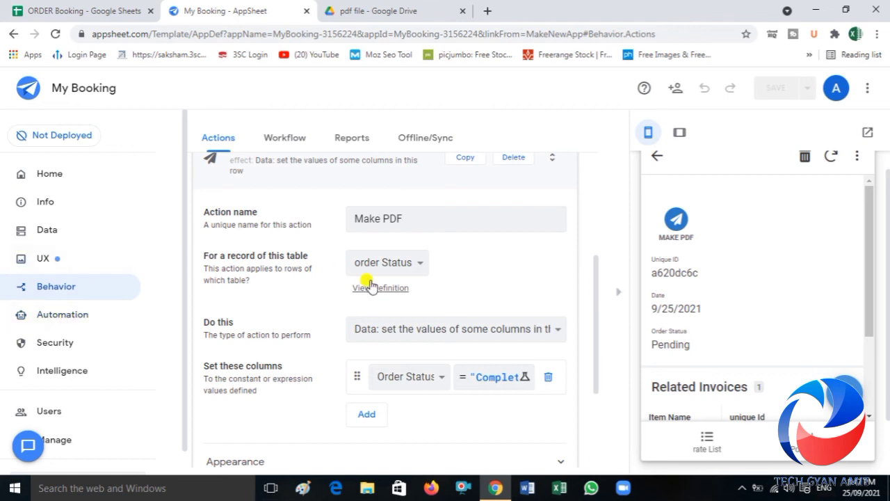
click(675, 221)
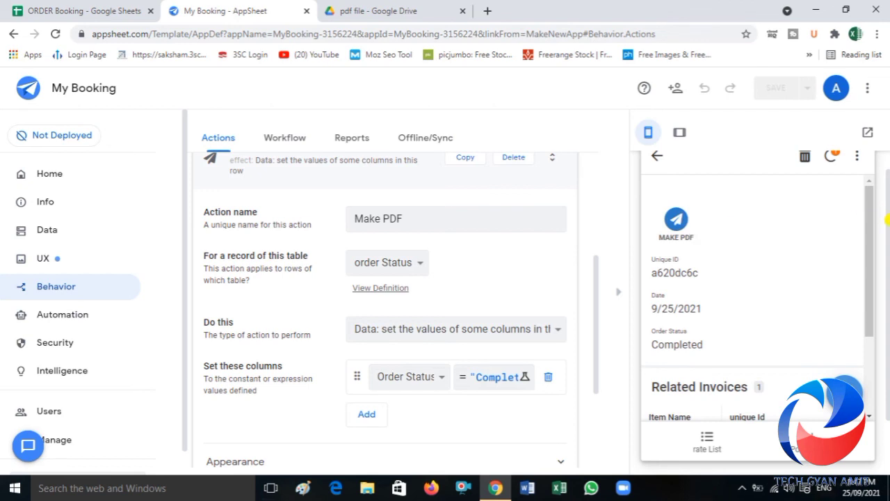
drag(888, 220, 888, 190)
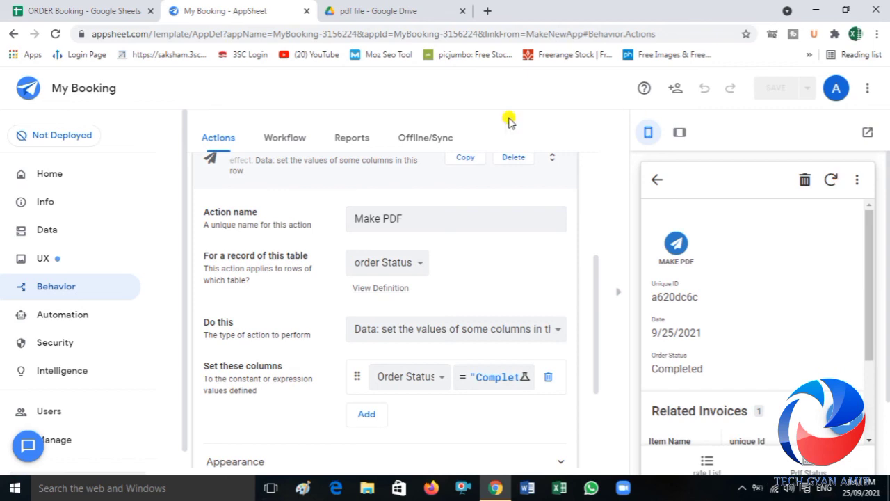
Step: Switch to Google Drive, reload the current folder, and go to the pdf file folder inside the MyBooking app folder's appsheet/data path
click(354, 7)
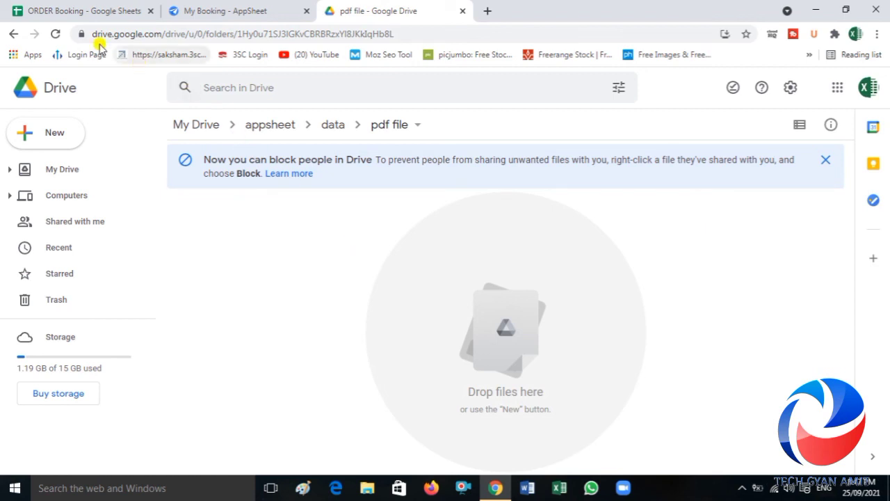
click(55, 34)
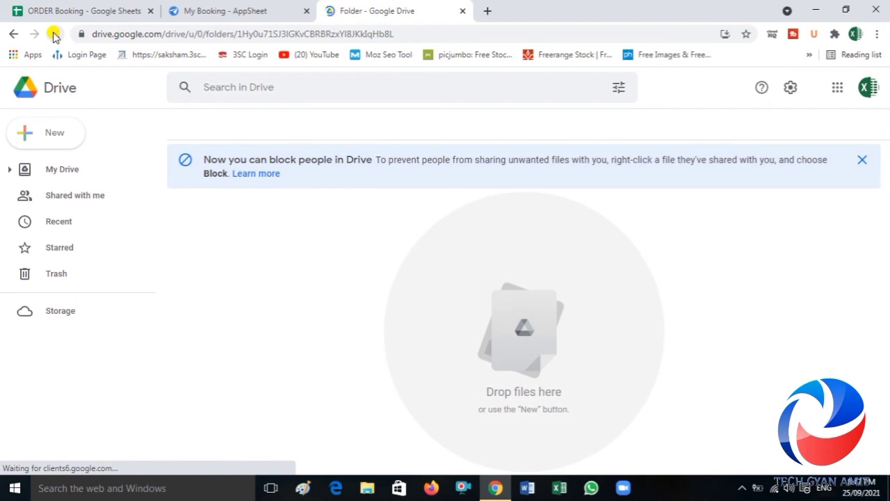
click(63, 177)
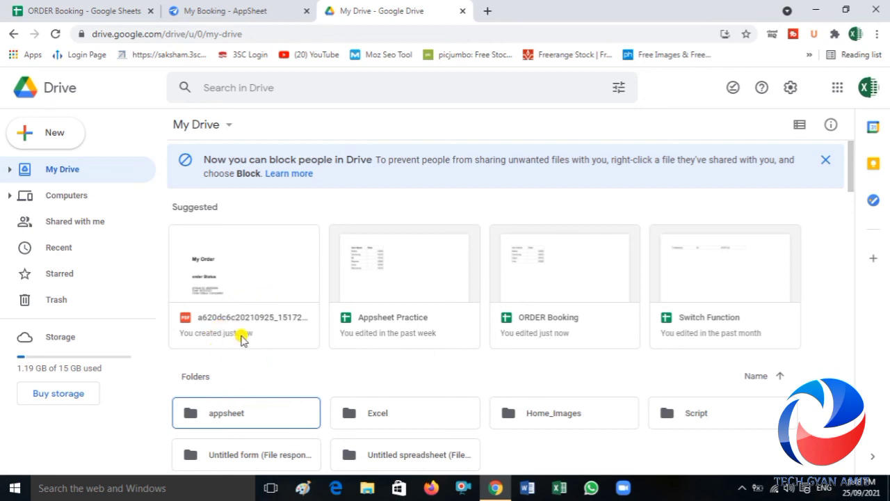
double_click(227, 413)
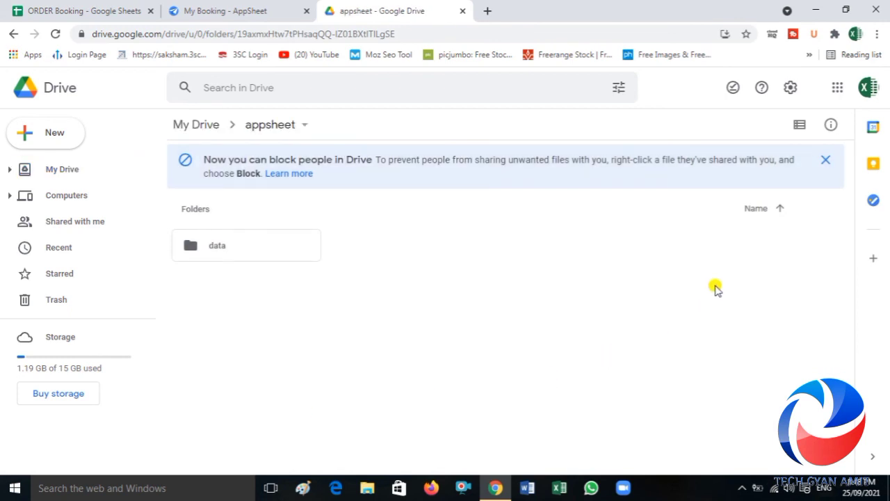
double_click(257, 247)
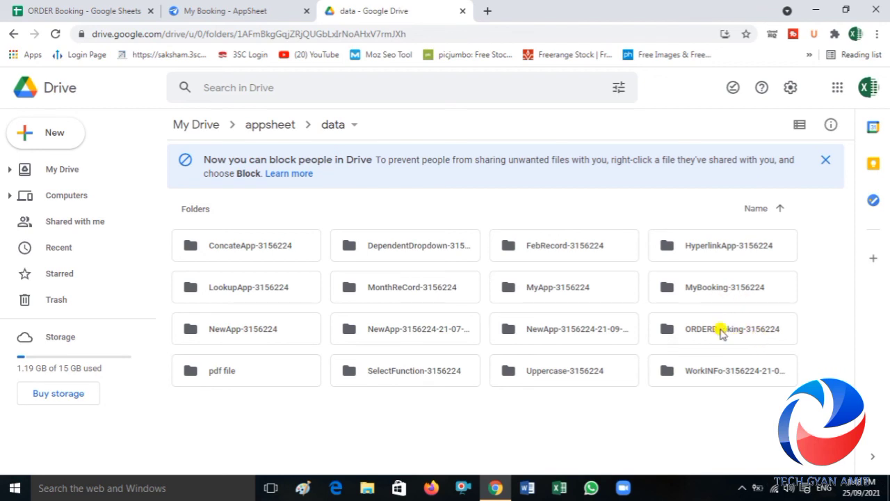
double_click(718, 288)
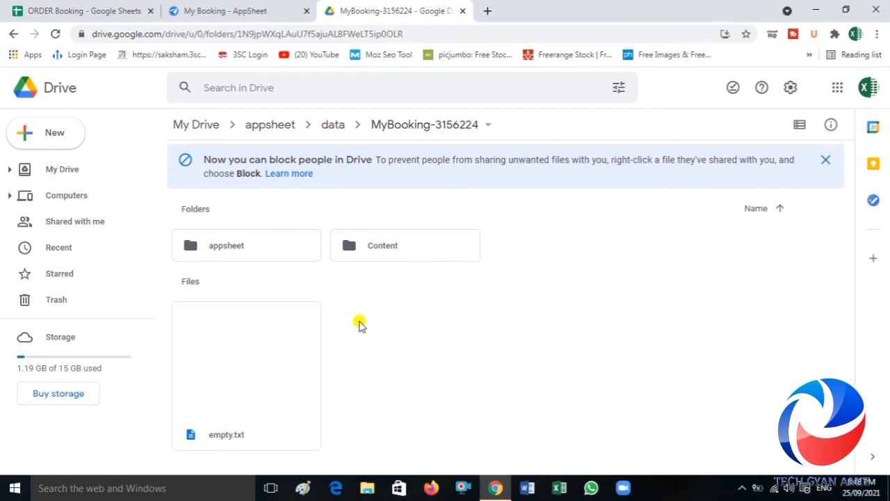
double_click(261, 247)
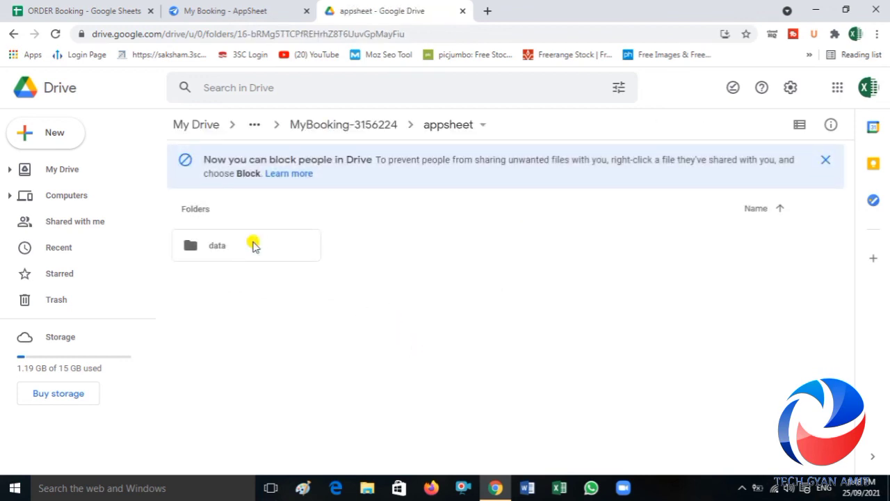
double_click(257, 246)
double_click(254, 246)
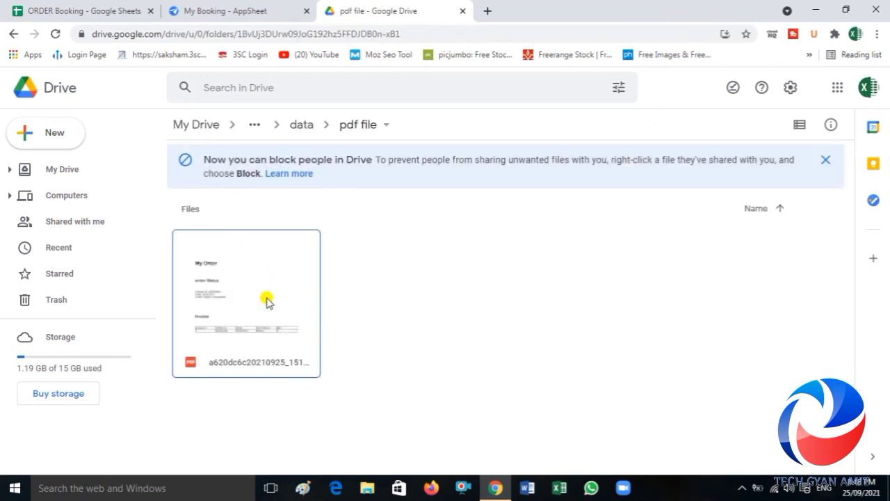
Step: Open the generated order PDF and examine its order status details and invoice table
double_click(268, 301)
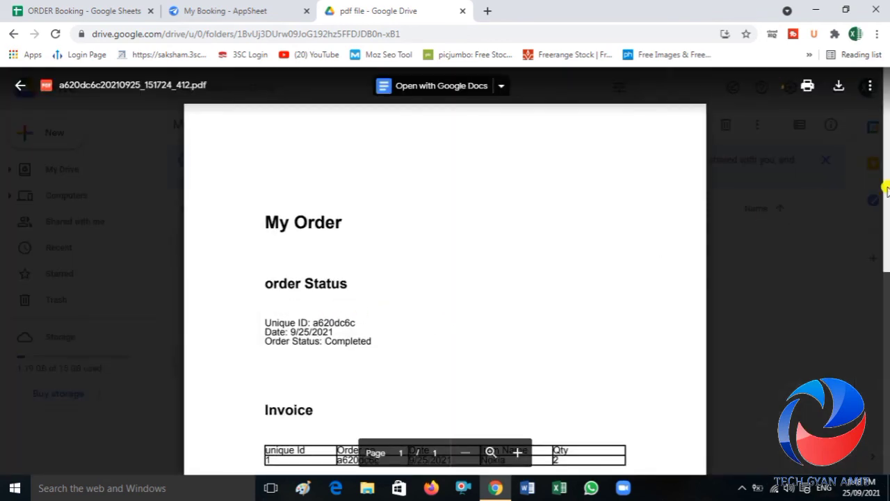
scroll(688, 332, down, 2)
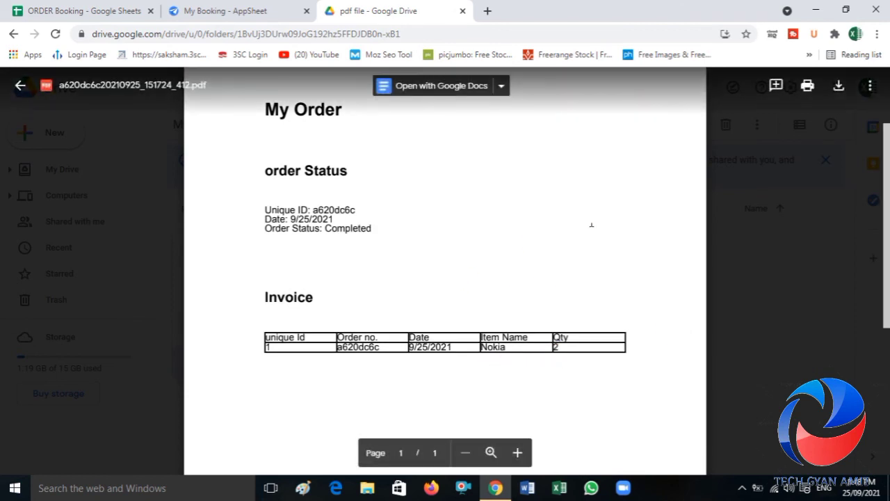
scroll(887, 250, up, 2)
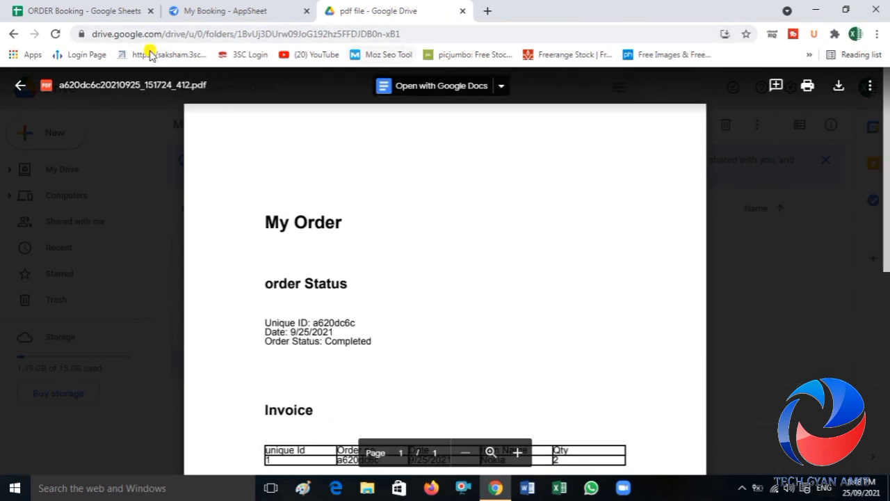
Step: Close the PDF preview, switch back to AppSheet, and start a new order from the Pdf Status view of the app preview
click(19, 82)
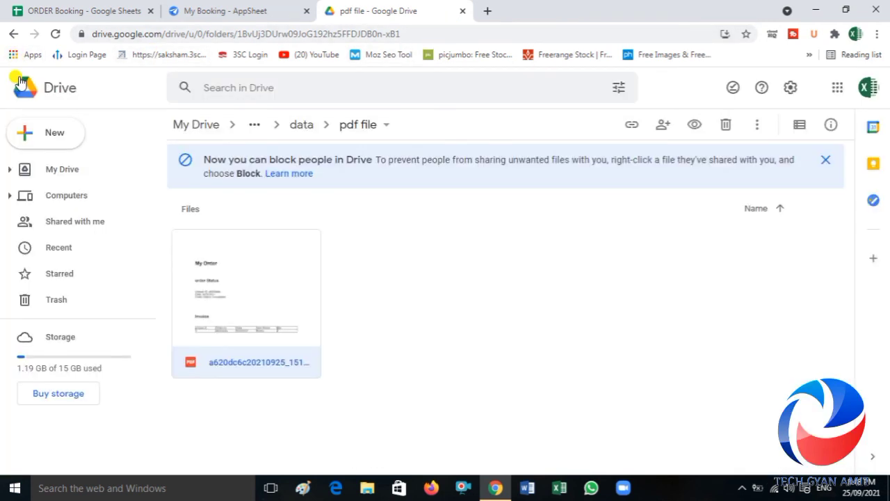
click(257, 7)
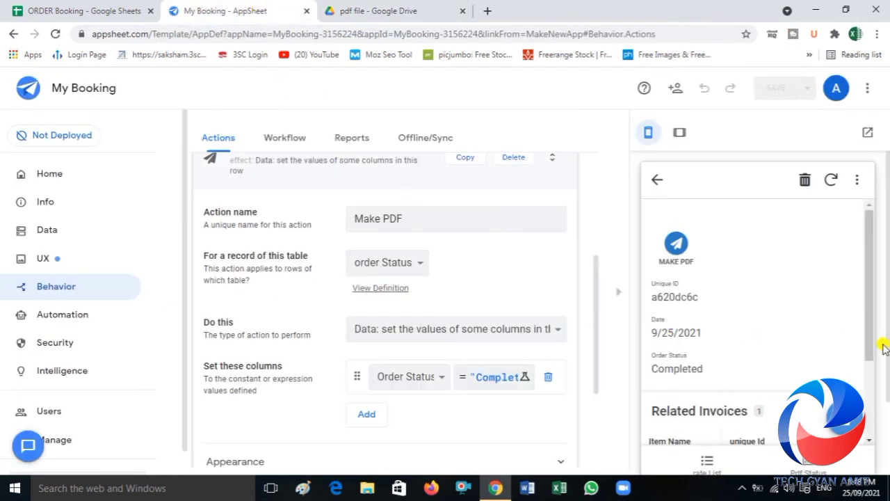
drag(879, 345, 877, 404)
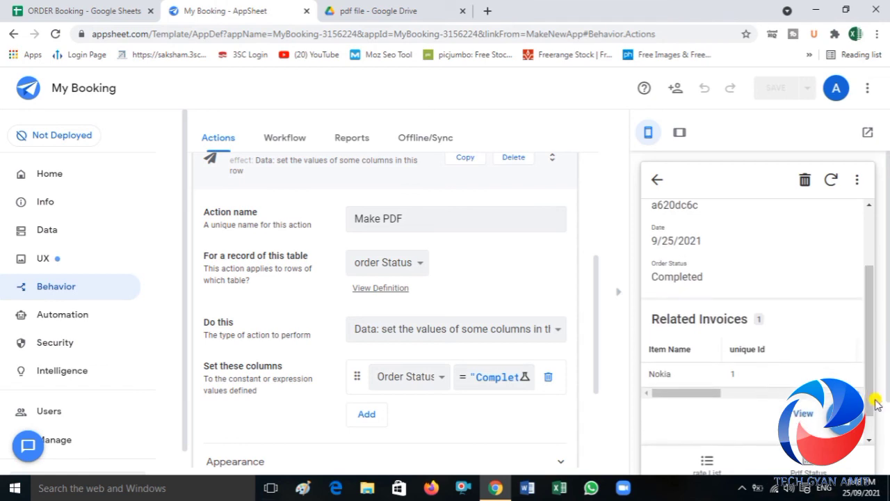
click(793, 463)
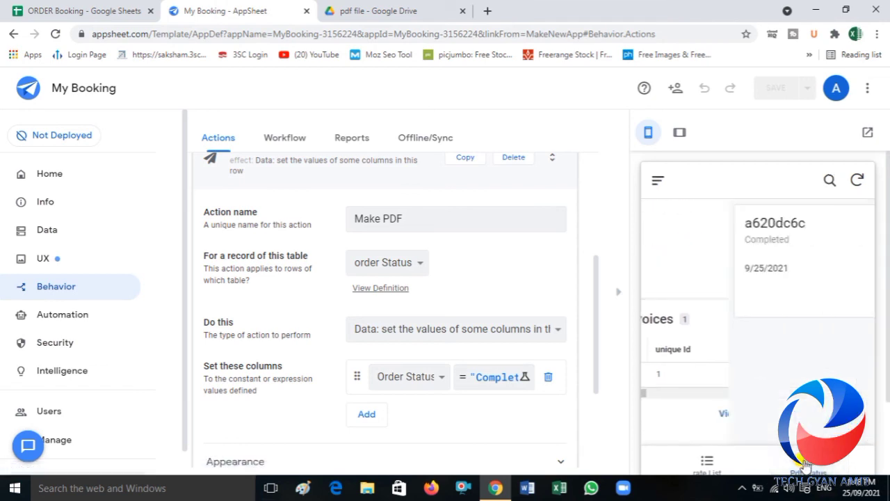
click(818, 301)
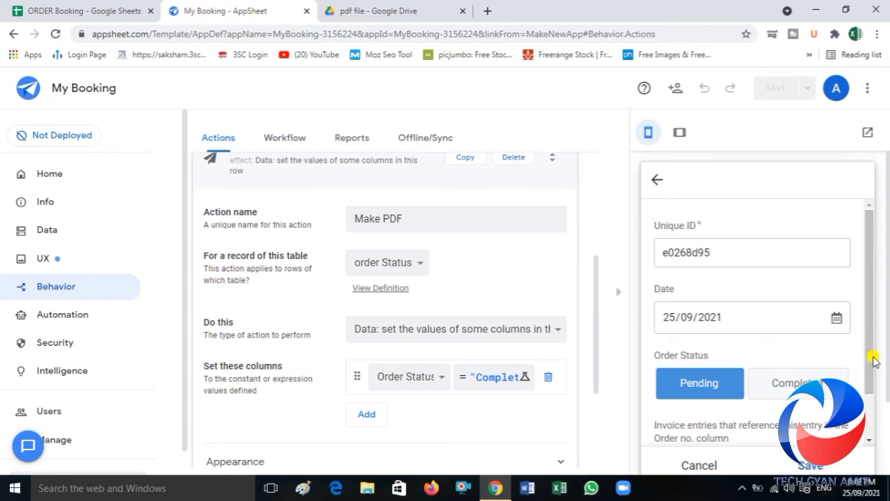
Step: Add an invoice entry to the new order with item Nokia and quantity 3, and save the entry
drag(869, 348, 874, 407)
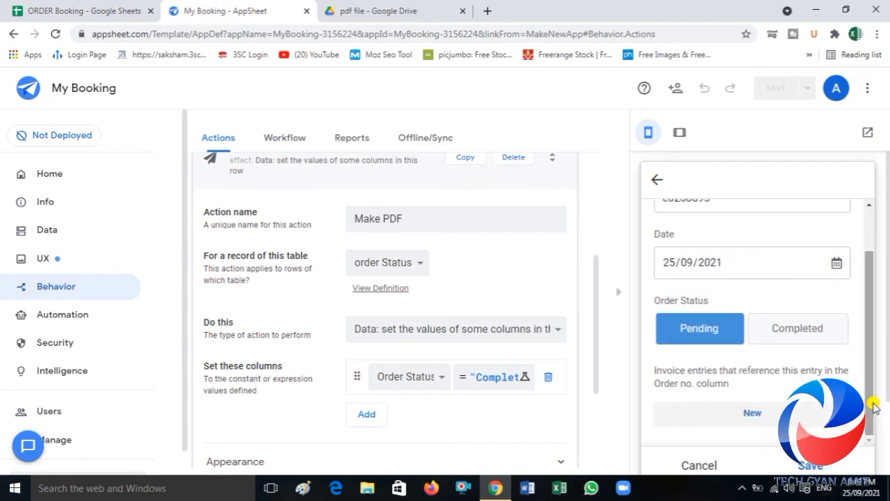
click(740, 417)
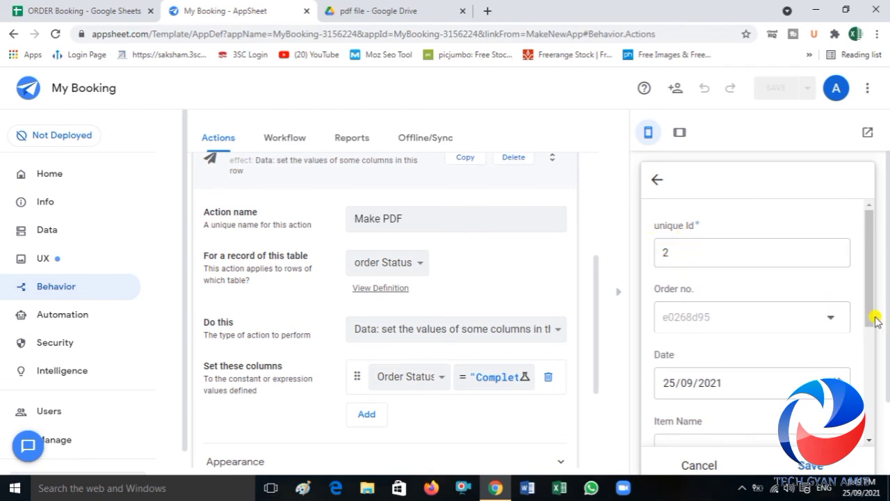
drag(870, 314, 878, 373)
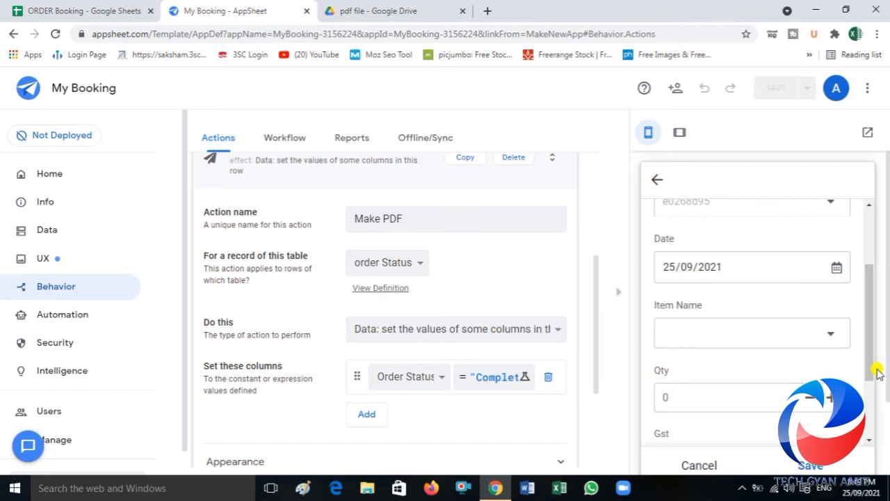
click(813, 340)
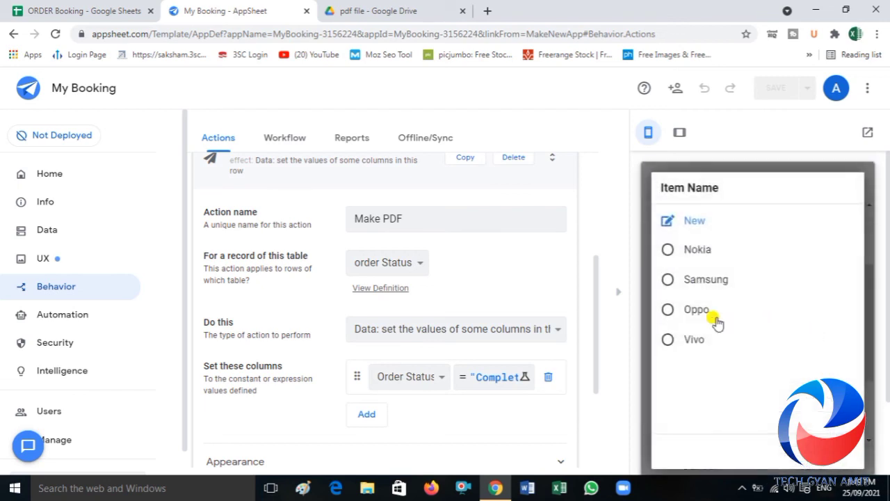
click(696, 259)
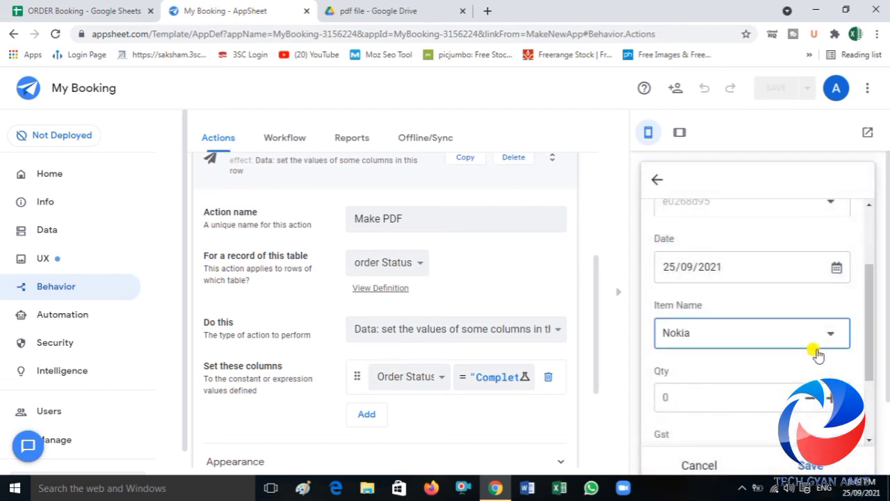
drag(870, 369, 870, 396)
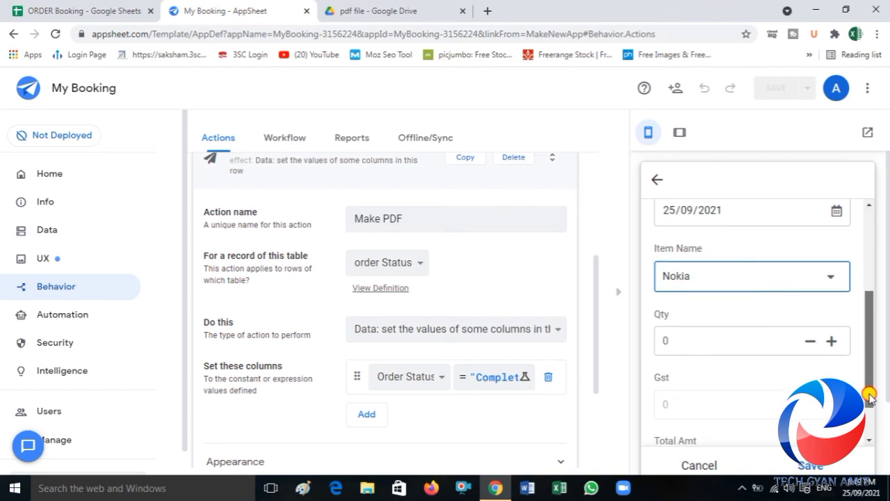
click(722, 332)
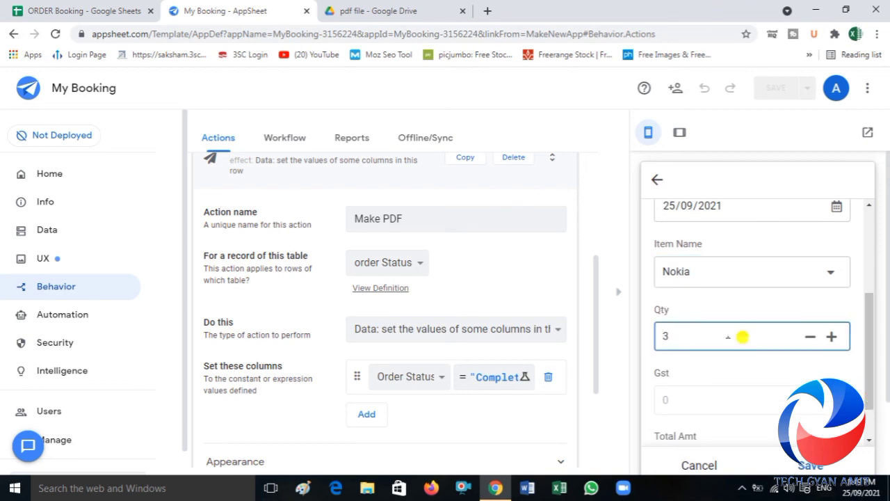
click(757, 393)
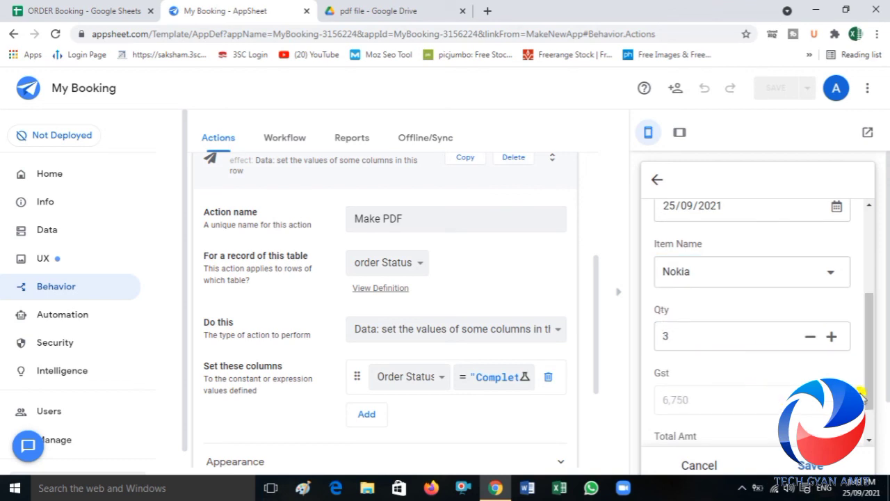
drag(863, 394, 875, 438)
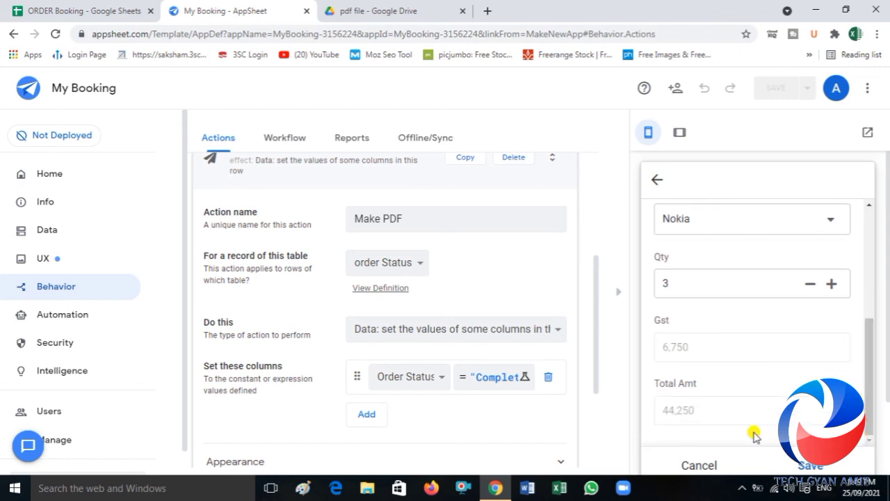
click(807, 465)
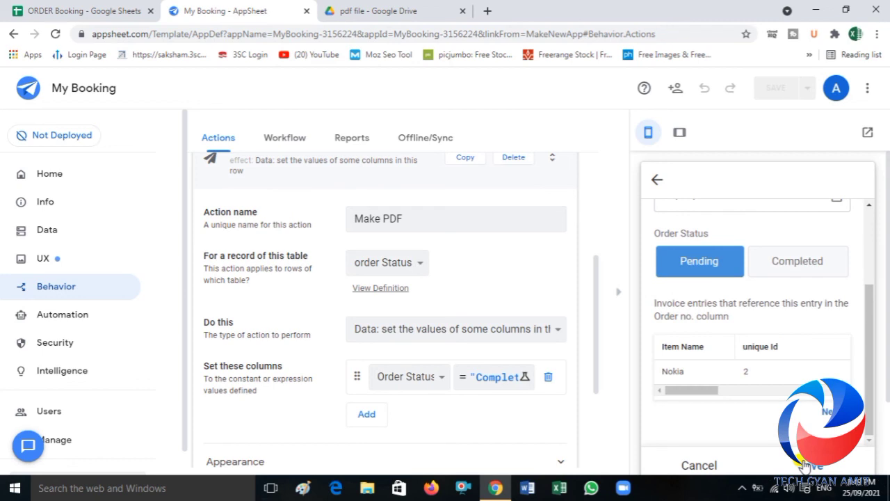
Step: Add another invoice entry to the order with item Oppo and quantity 7, and save it
click(828, 411)
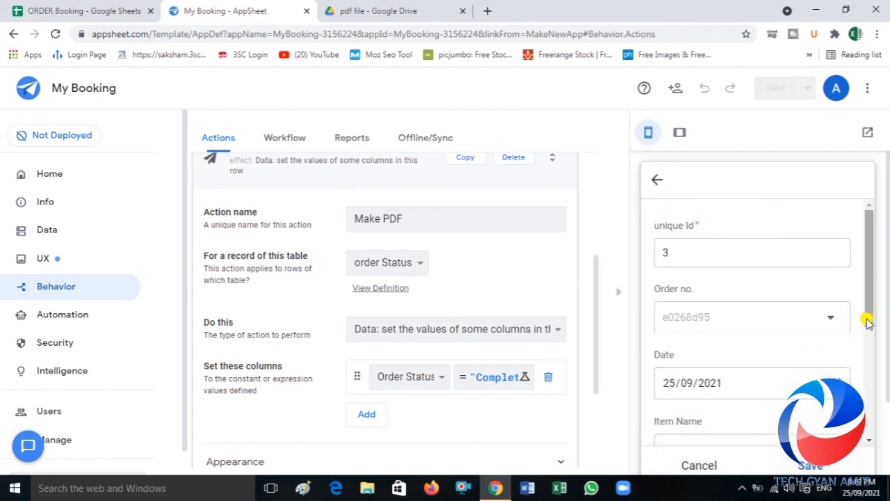
drag(870, 322, 862, 362)
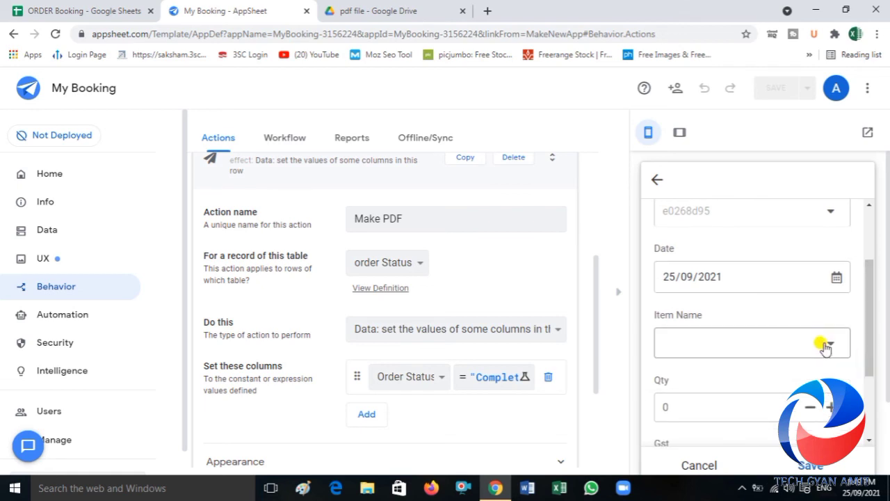
click(826, 348)
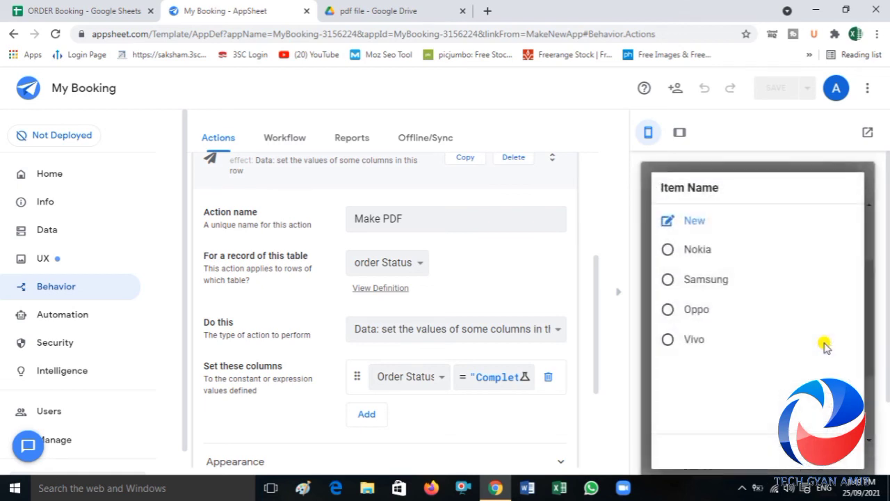
click(699, 320)
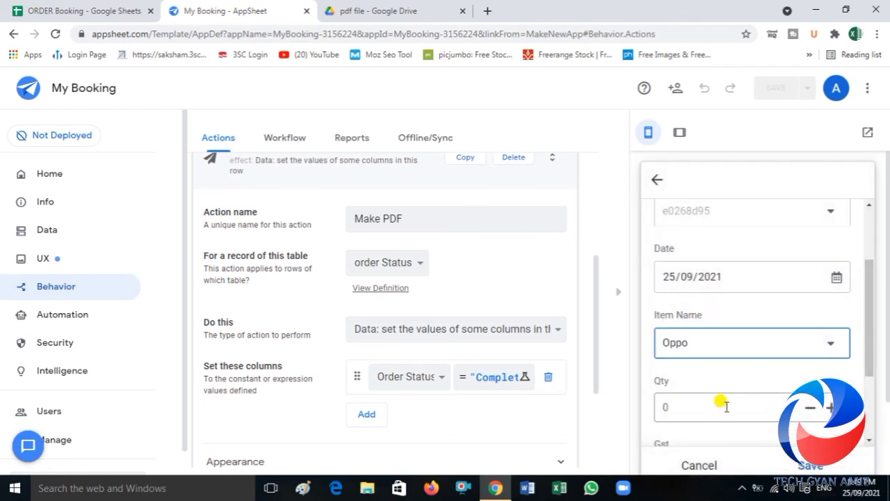
click(723, 407)
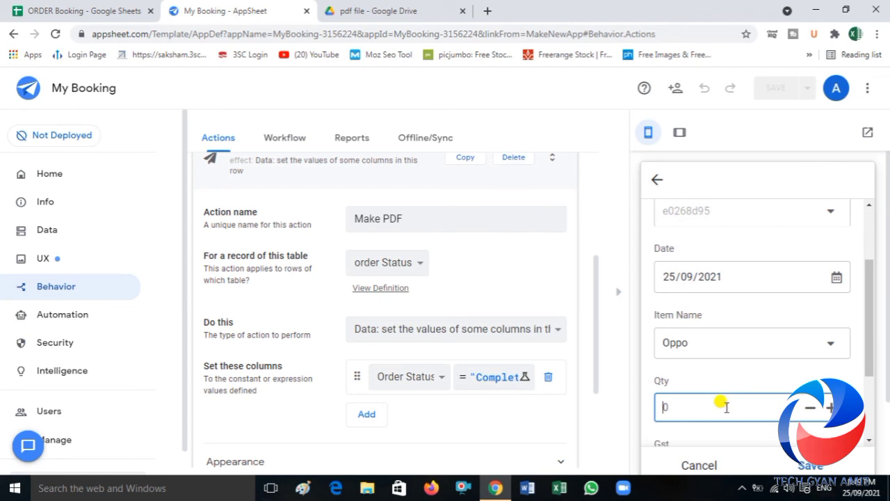
click(779, 379)
drag(869, 363, 868, 419)
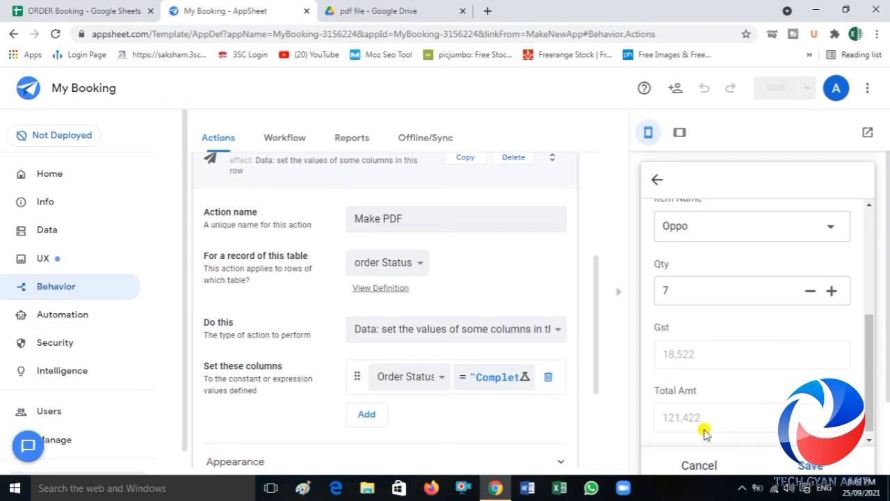
click(799, 468)
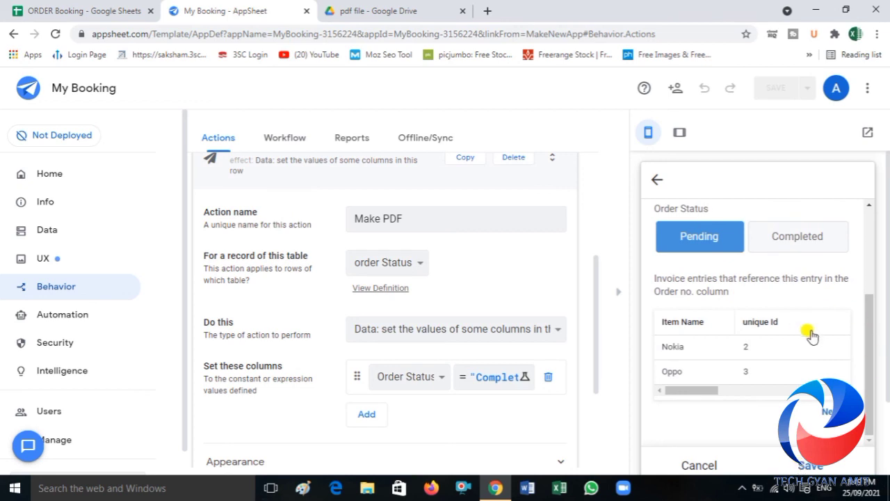
Step: Add a further invoice entry to the order with item Samsung and quantity 2, and save it
click(825, 415)
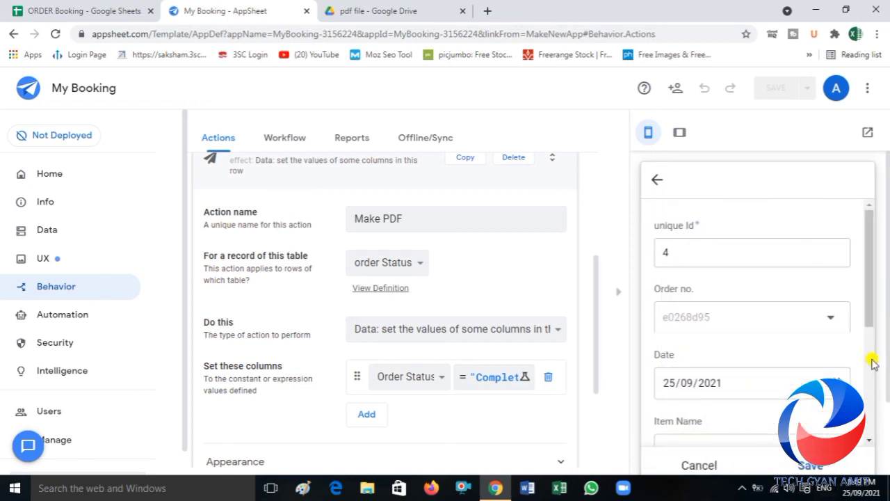
drag(877, 310, 869, 354)
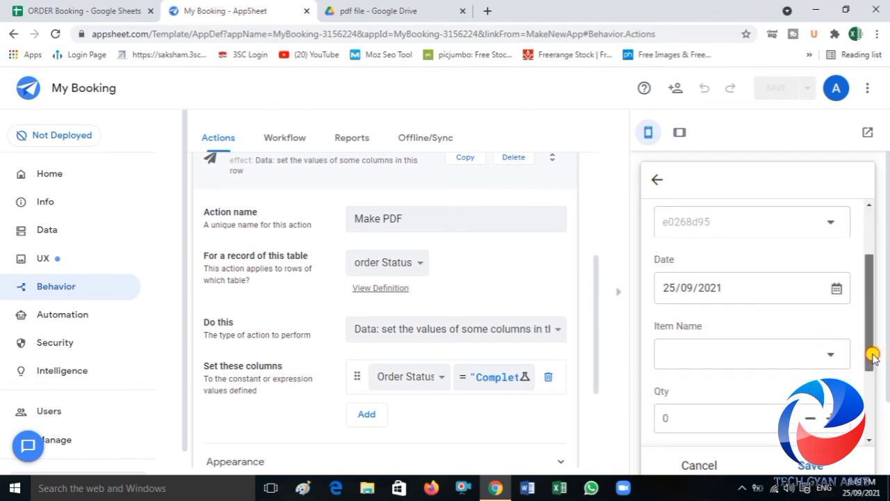
click(832, 354)
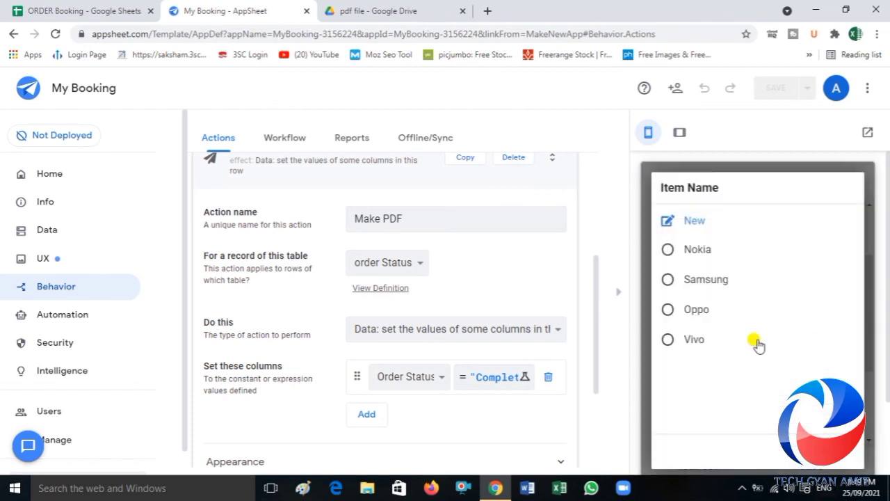
click(703, 280)
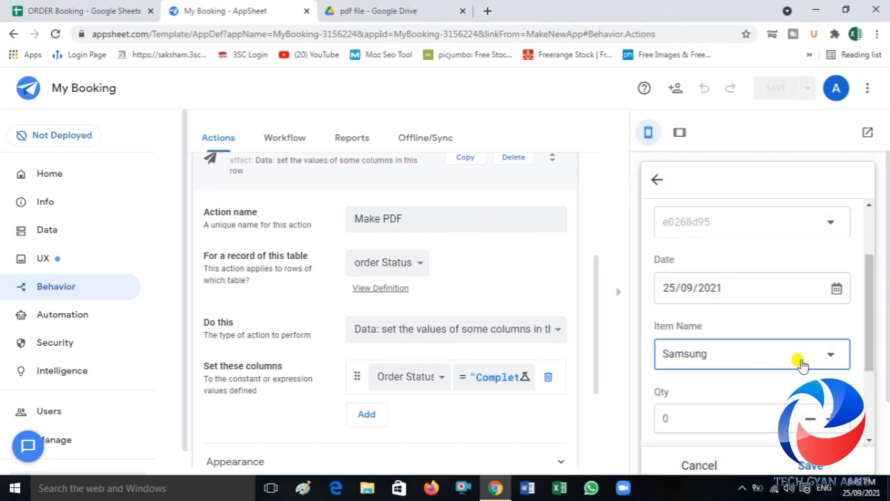
drag(868, 359, 870, 393)
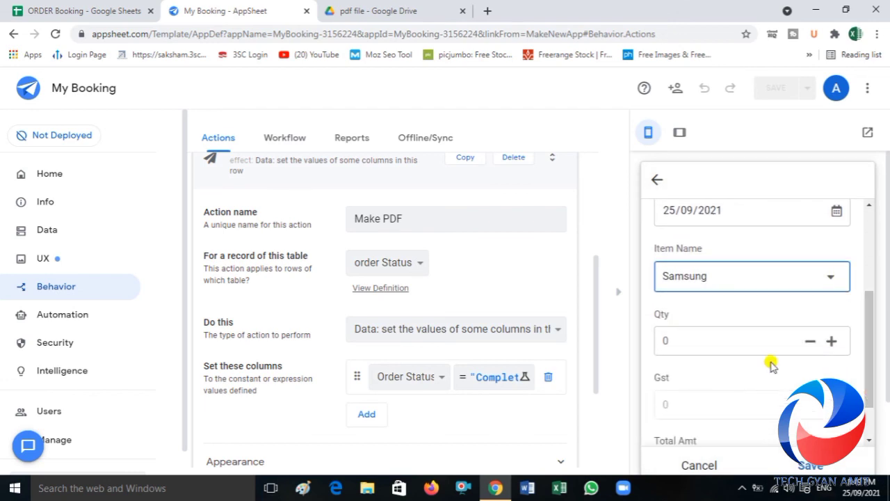
click(686, 341)
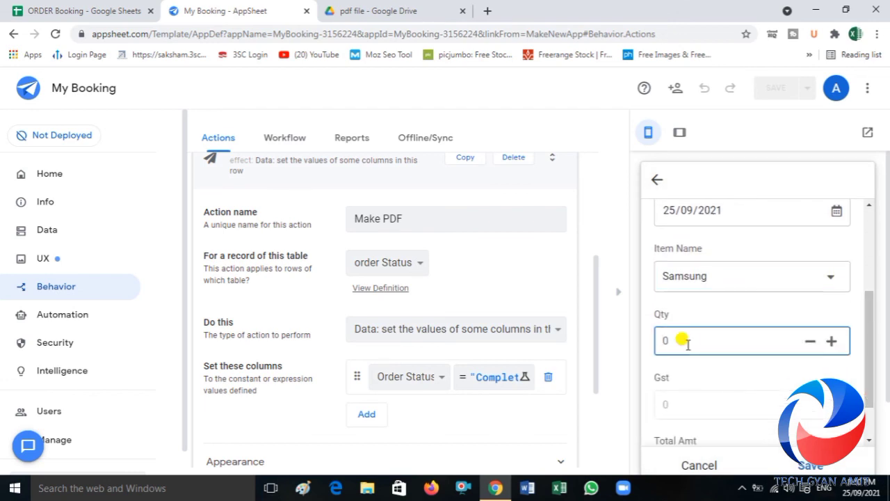
click(798, 379)
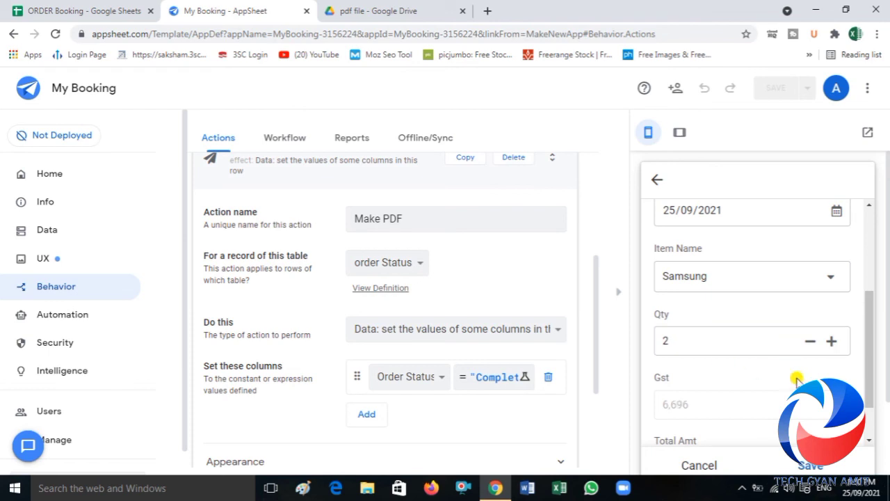
drag(871, 367, 871, 401)
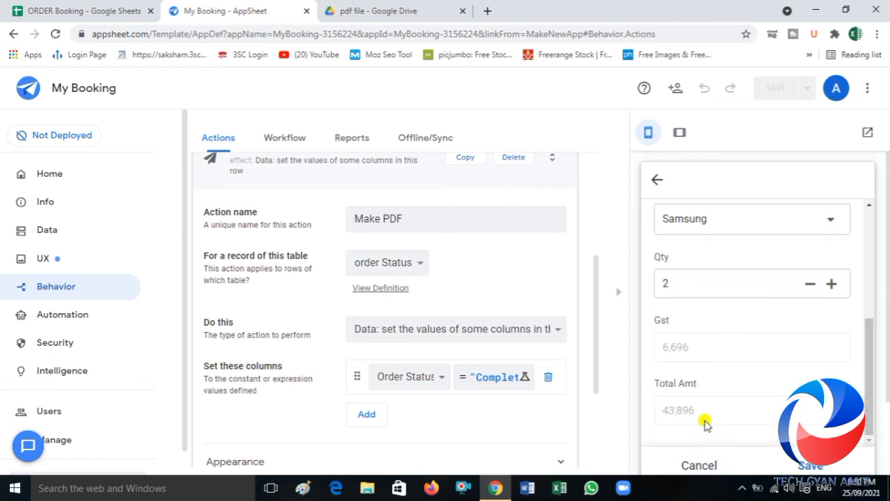
click(799, 466)
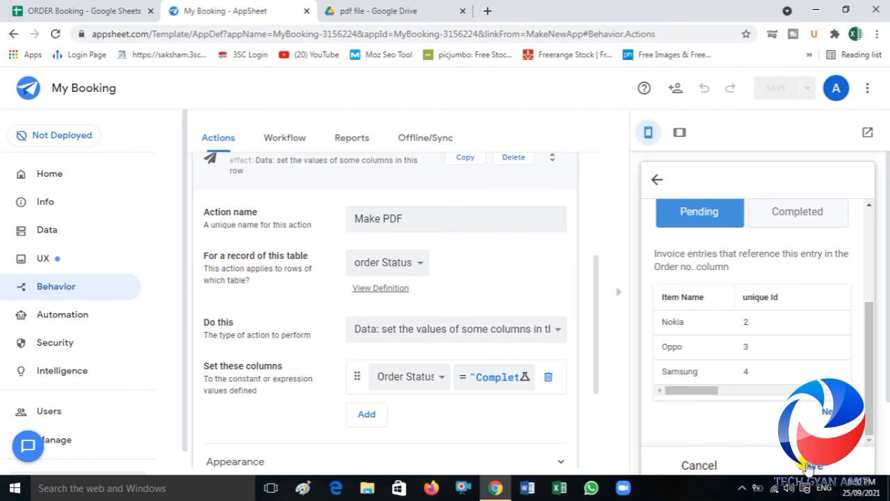
Step: Save the three-item order, open it from the order list, and run its Make PDF action
click(808, 465)
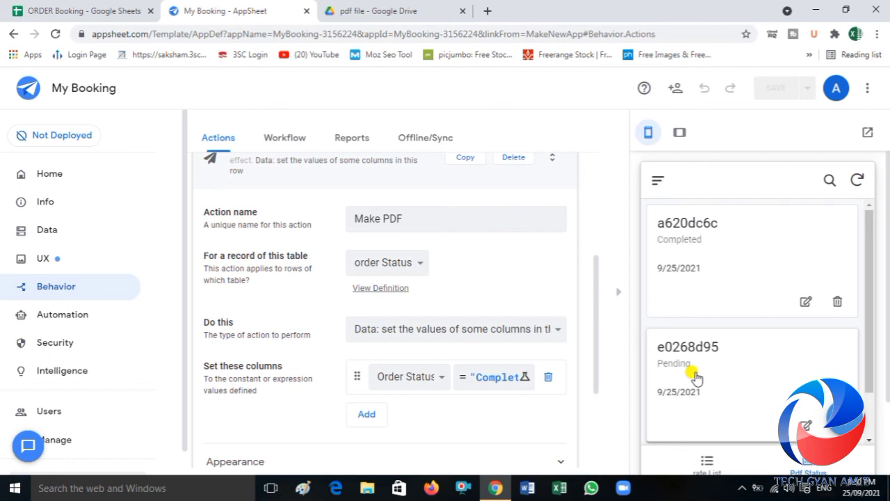
click(695, 377)
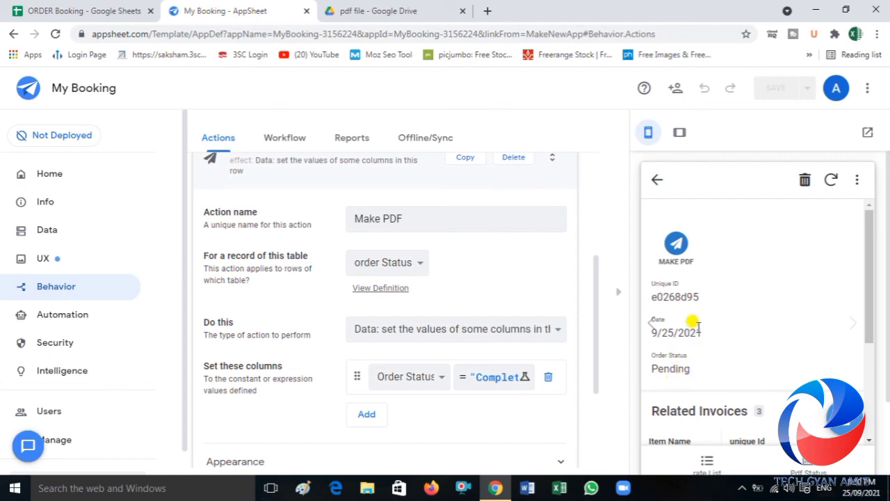
click(677, 257)
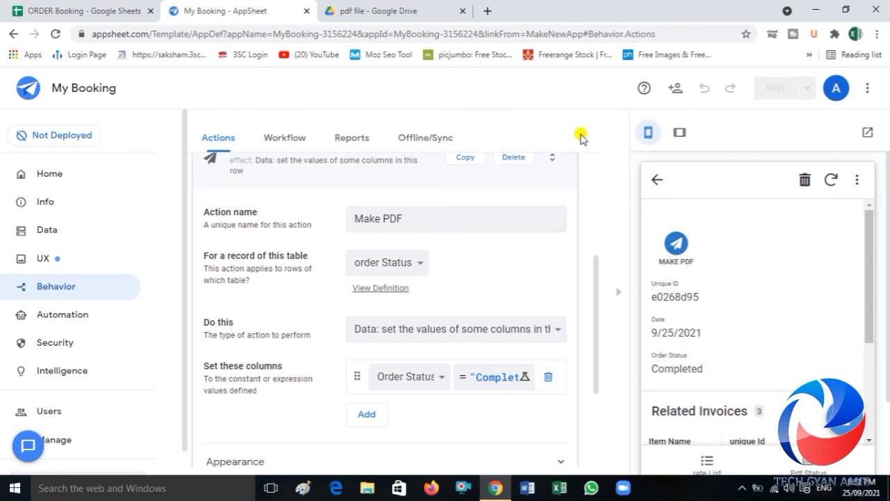
Step: Switch to Google Drive, open the newly generated order PDF in the pdf file folder, and examine its status details and invoice table
click(357, 8)
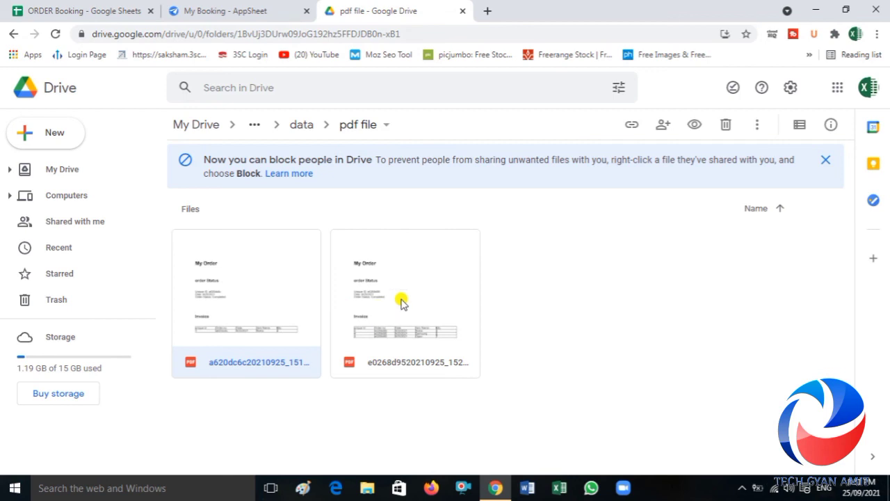
double_click(401, 300)
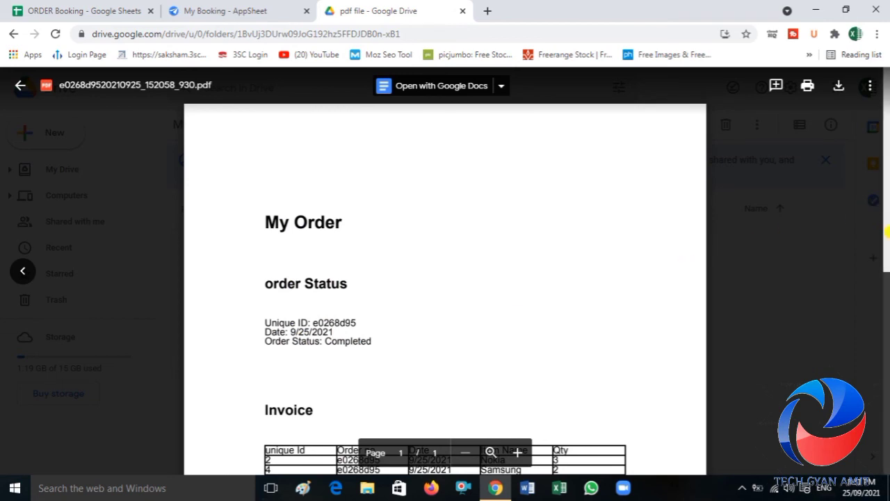
drag(886, 233, 887, 282)
scroll(888, 310, down, 1)
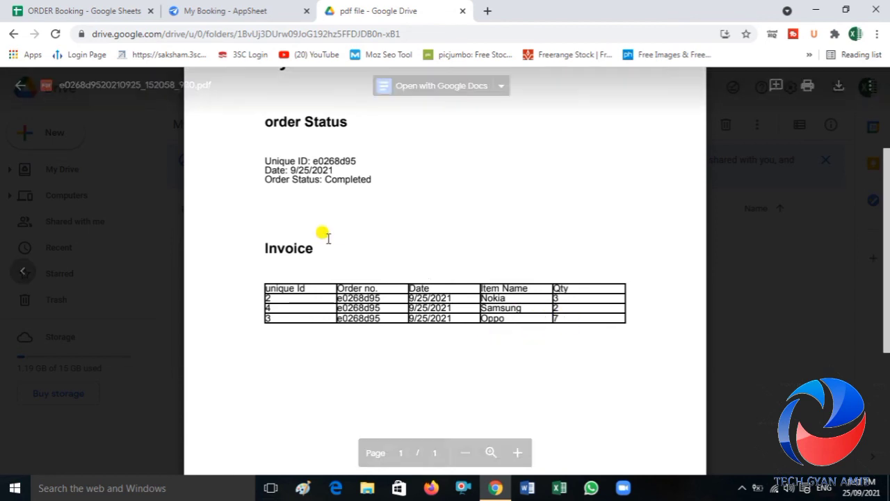
Step: Switch to the ORDER Booking spreadsheet and compare the new order's records on the Invoice and order Status sheets
click(100, 9)
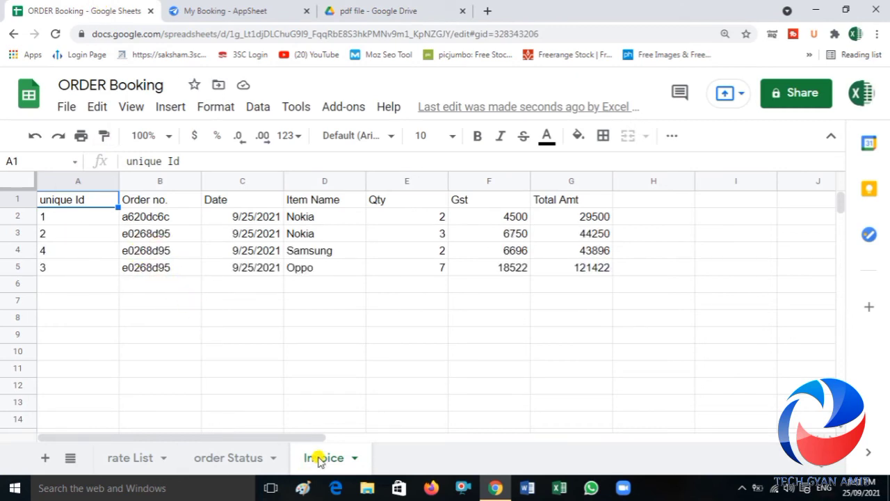
click(227, 456)
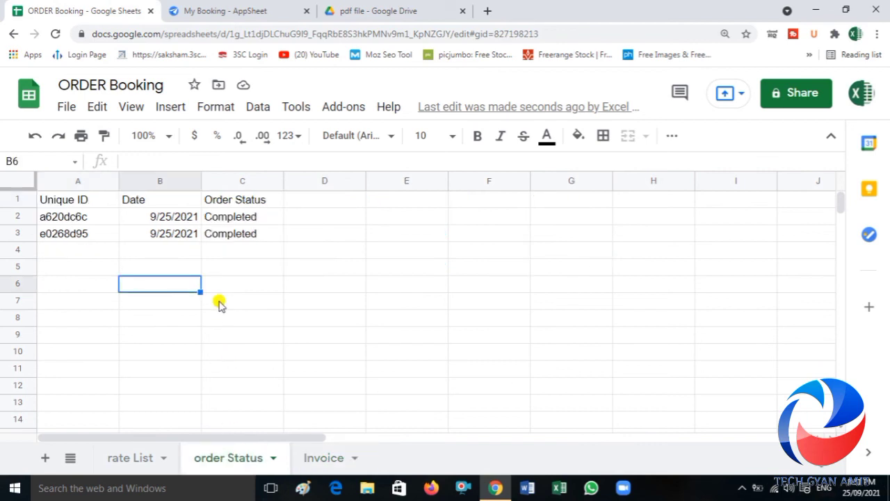